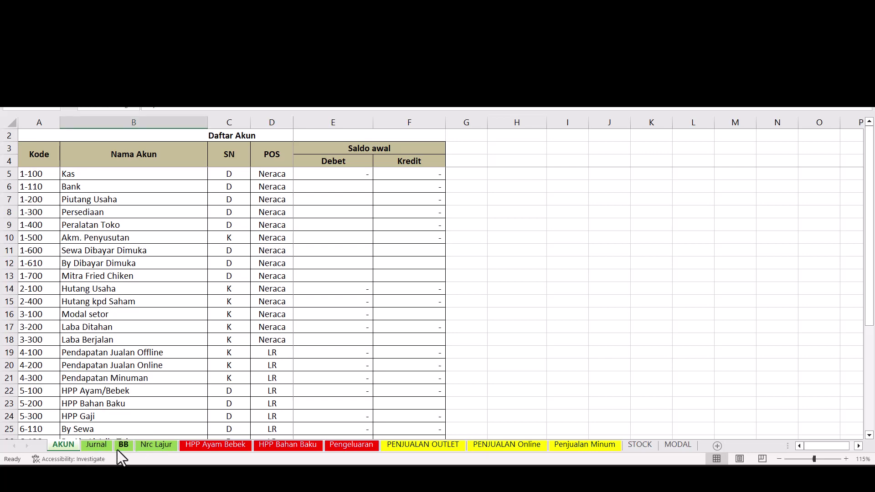
Look over the BB, Jurnal, Nrc Lajur and PENJUALAN OUTLET sheets, ending on the AKUN sheet
left_click(117, 450)
left_click(98, 449)
left_click(150, 450)
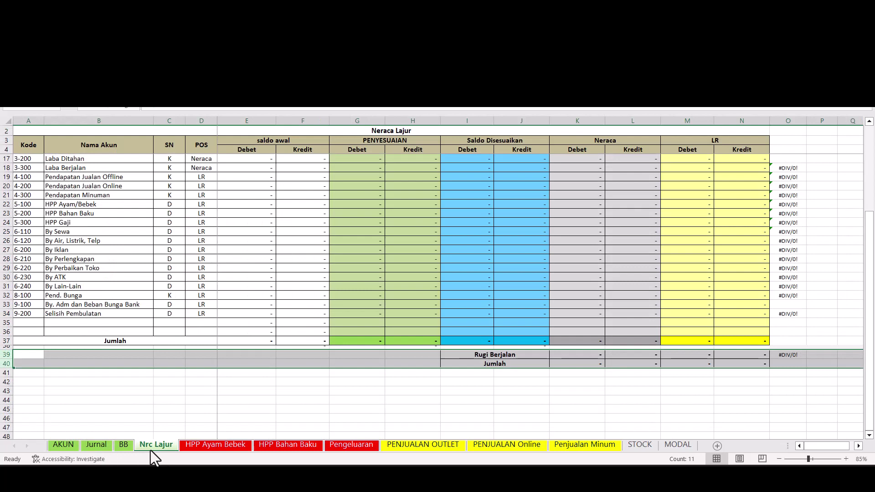
left_click(76, 450)
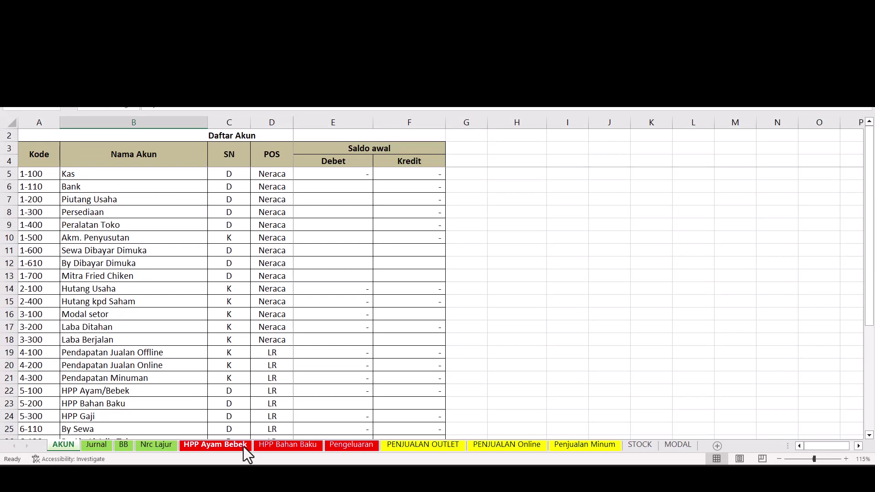
left_click(454, 444)
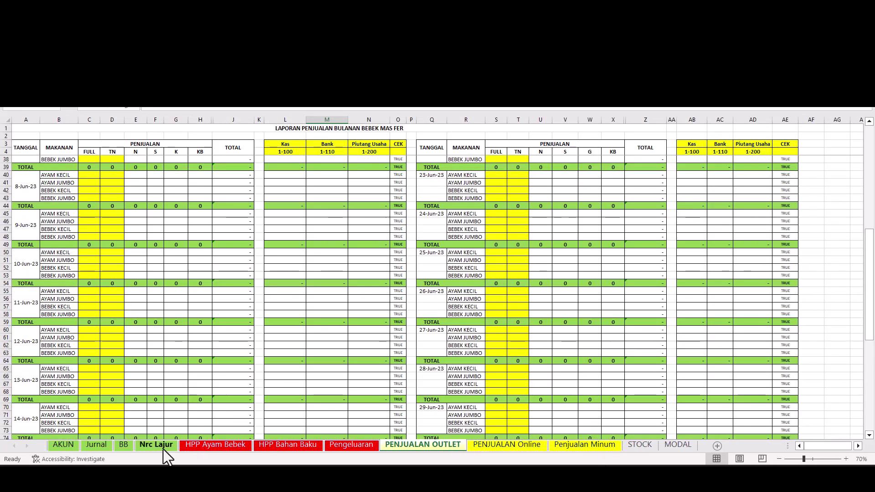
left_click(72, 448)
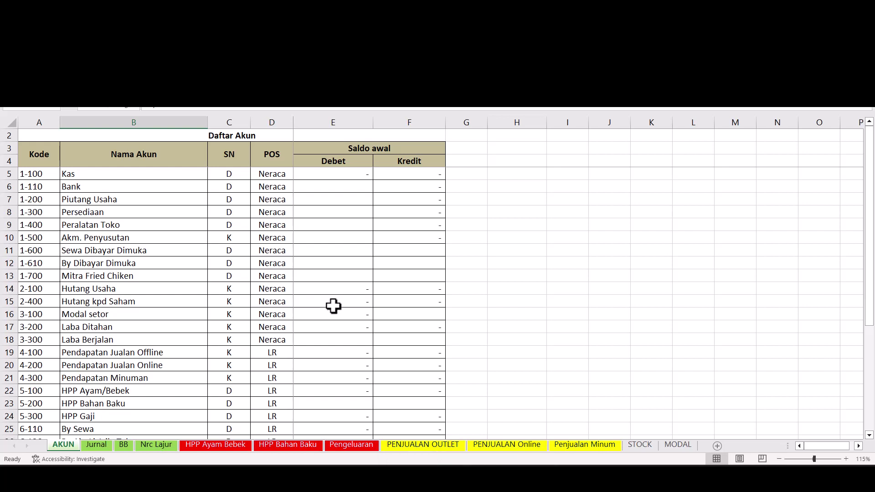
Examine the full account list on the AKUN sheet, from Kas down to Selisih Pembulatan
scroll(156, 258, "down", 4)
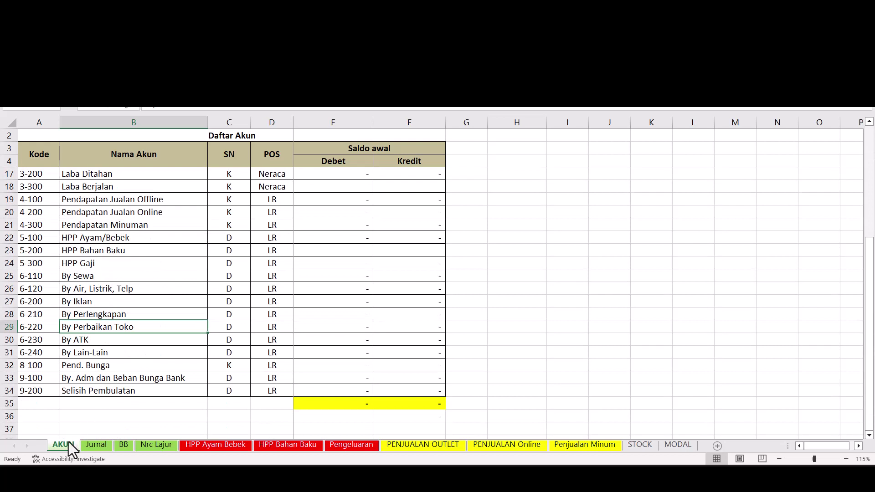
scroll(72, 357, "up", 4)
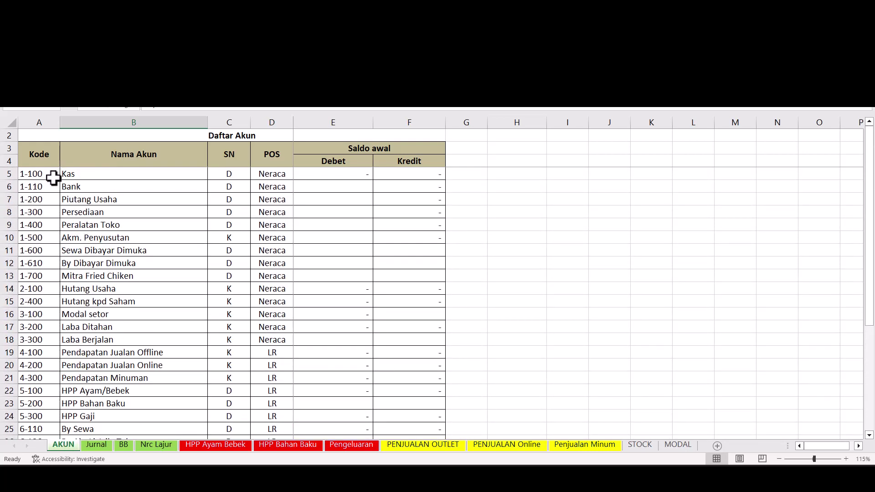
left_click(73, 177)
scroll(84, 272, "down", 3)
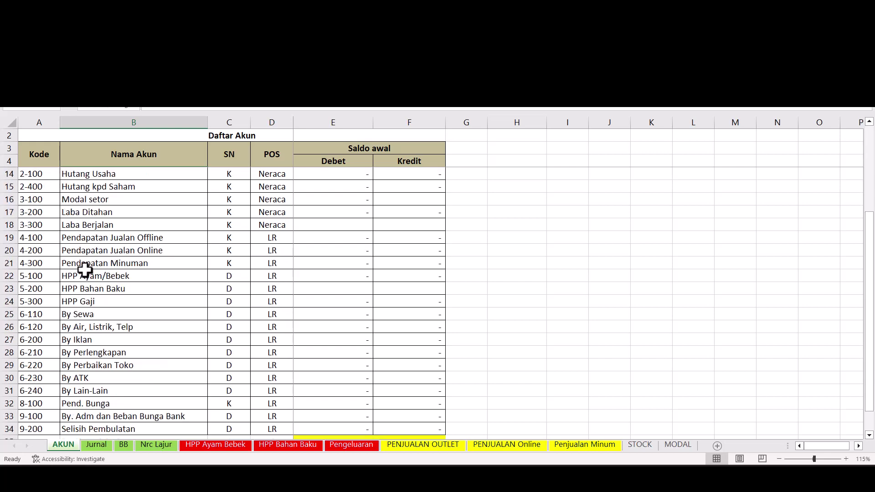
scroll(83, 255, "up", 3)
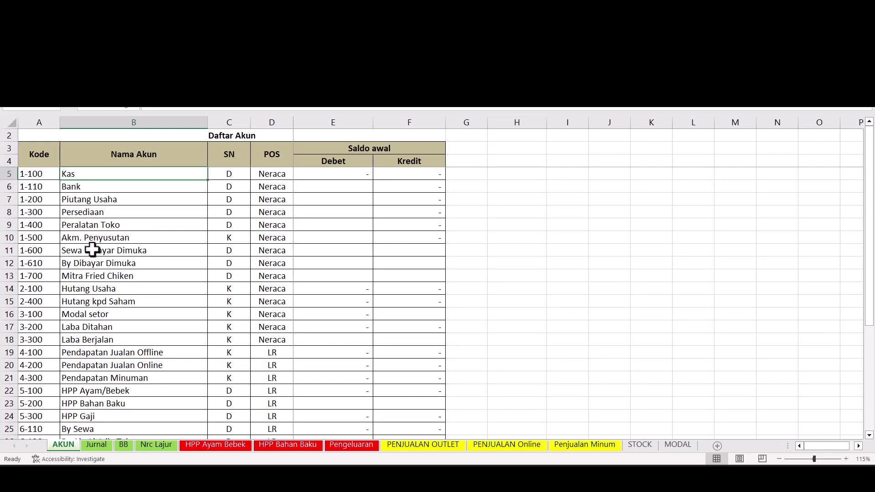
scroll(111, 313, "down", 1)
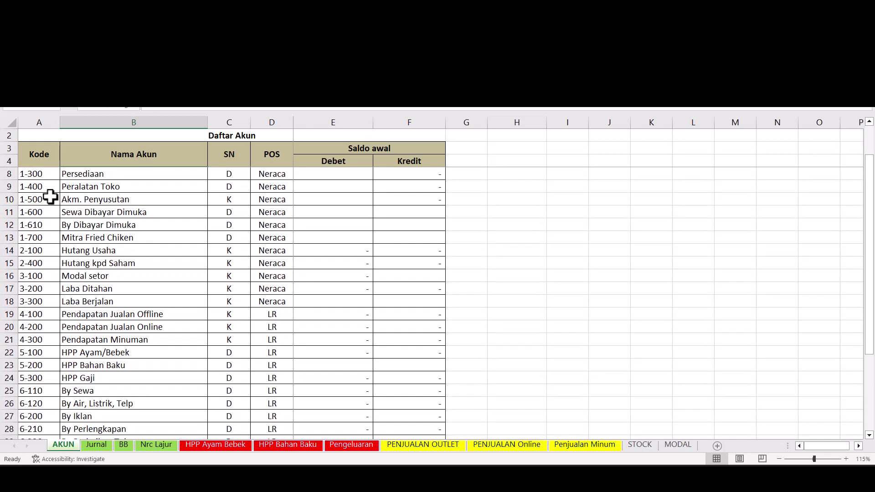
scroll(102, 216, "up", 1)
Select the Neraca accounts in A5:F18, followed by the LR account codes in A19:A34
left_click_drag(38, 180, 393, 342)
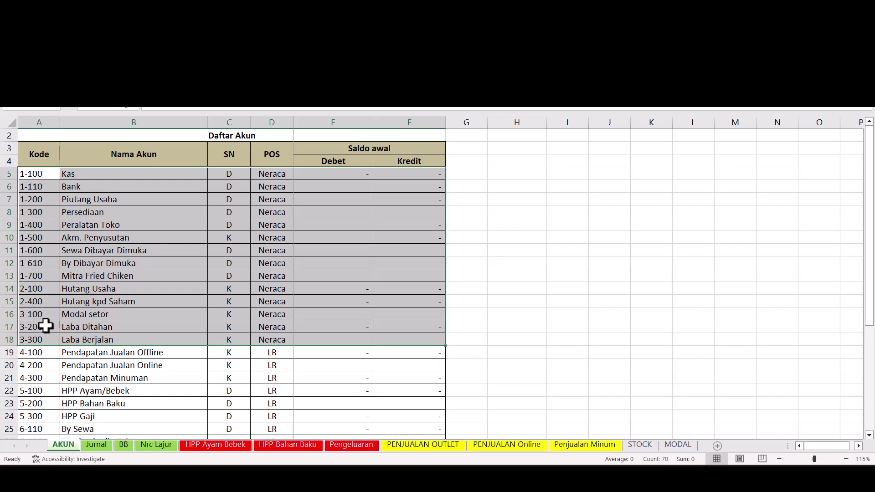
scroll(63, 356, "down", 2)
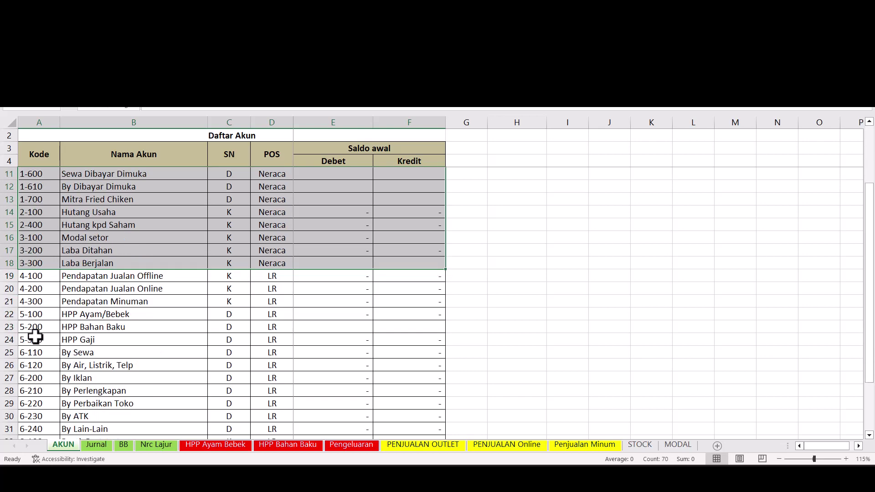
left_click_drag(36, 280, 43, 392)
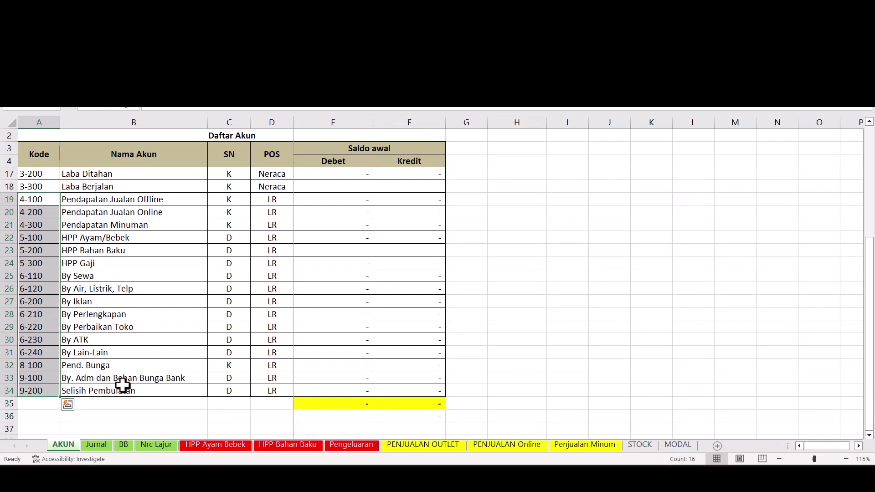
scroll(122, 385, "up", 4)
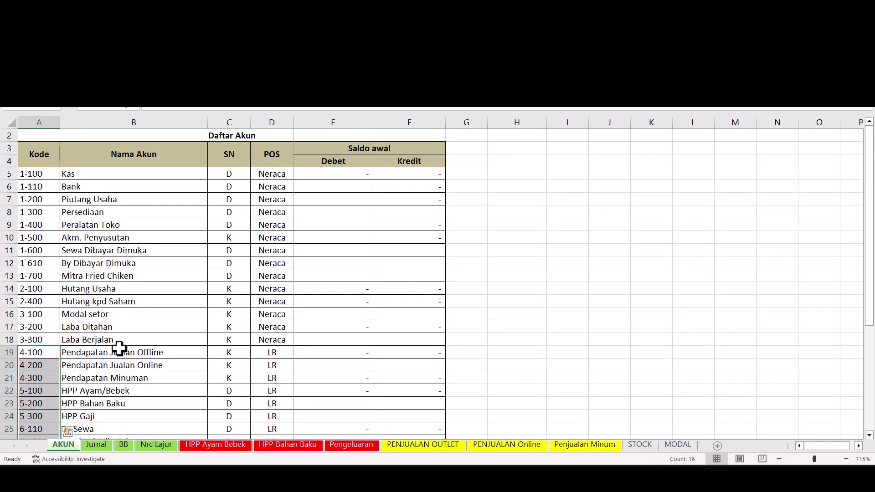
Point out the Kas and Bank accounts, plus the Pendapatan Jualan Offline and Pendapatan Jualan Online accounts
mouse_move(86, 178)
left_mouse_down()
mouse_move(86, 195)
mouse_move(87, 175)
left_mouse_up()
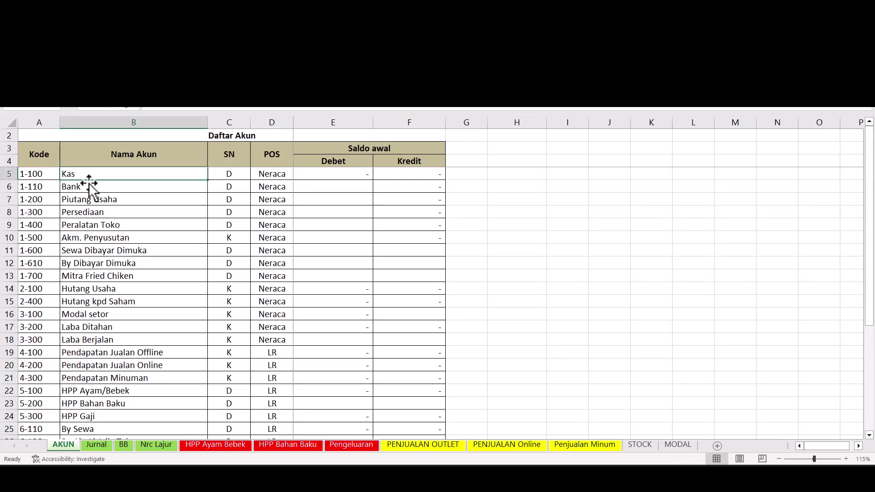
left_click(89, 185)
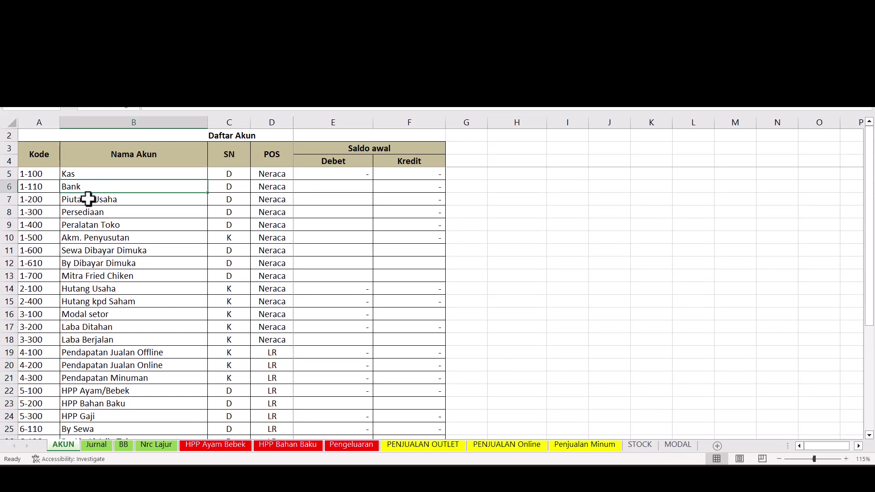
scroll(98, 236, "down", 2)
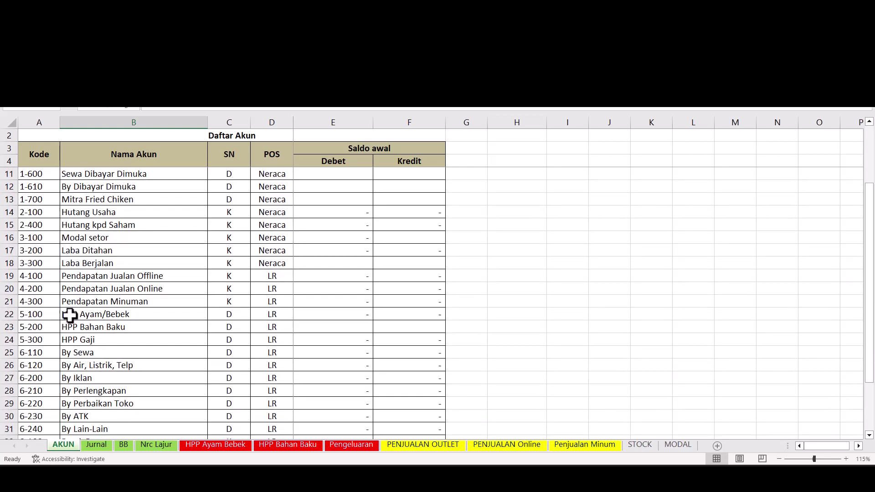
left_click(79, 283)
left_click(83, 274)
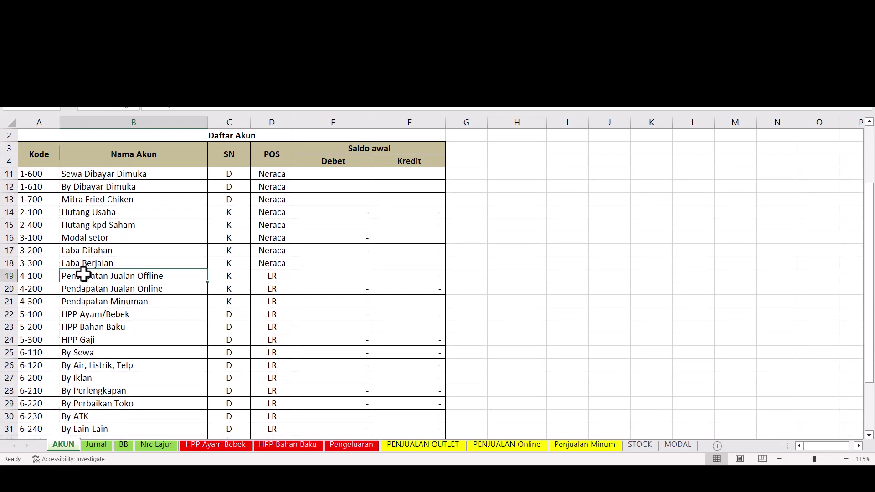
left_click(109, 287)
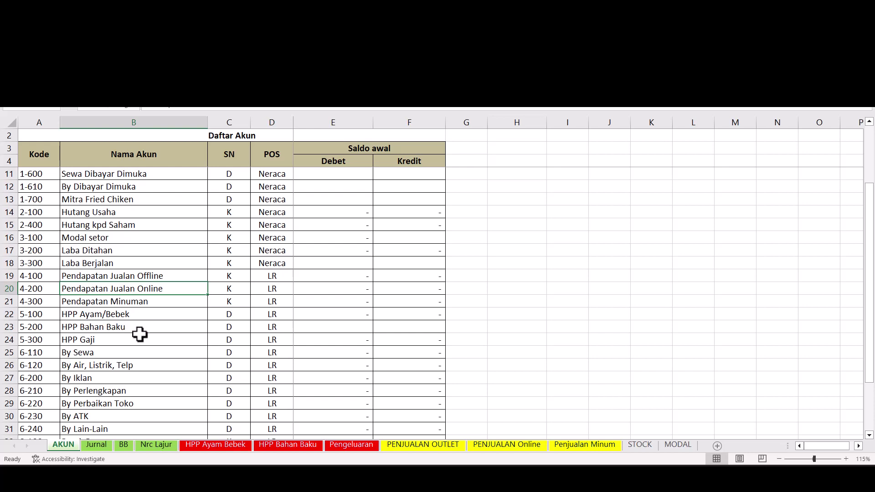
Examine the cost and expense accounts from HPP Gaji and By Sewa to the end of the account list
left_click(94, 341)
scroll(210, 372, "down", 1)
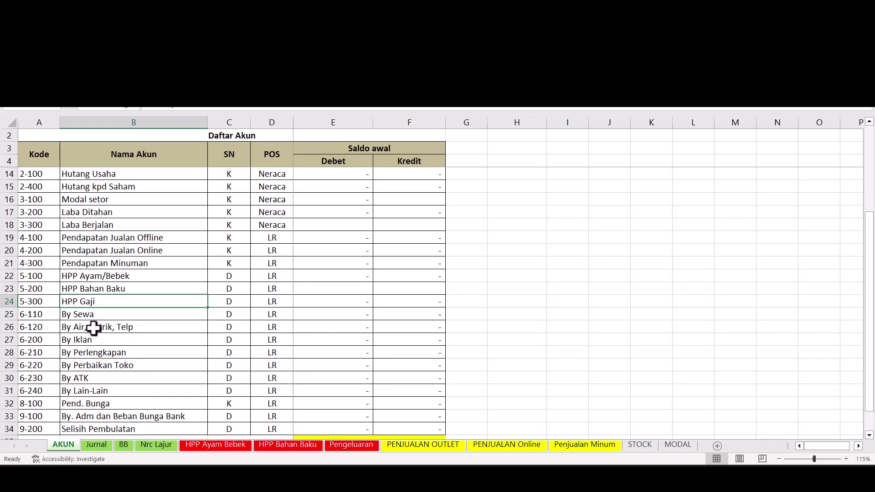
scroll(146, 333, "down", 1)
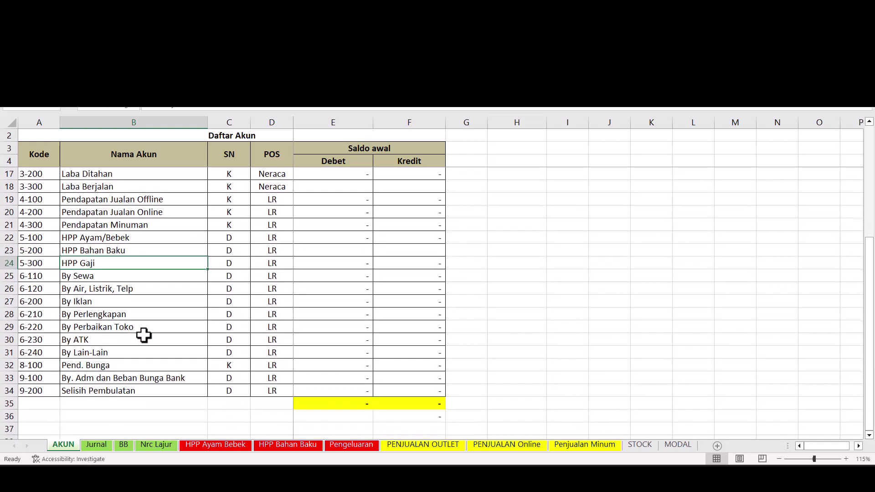
left_click(84, 274)
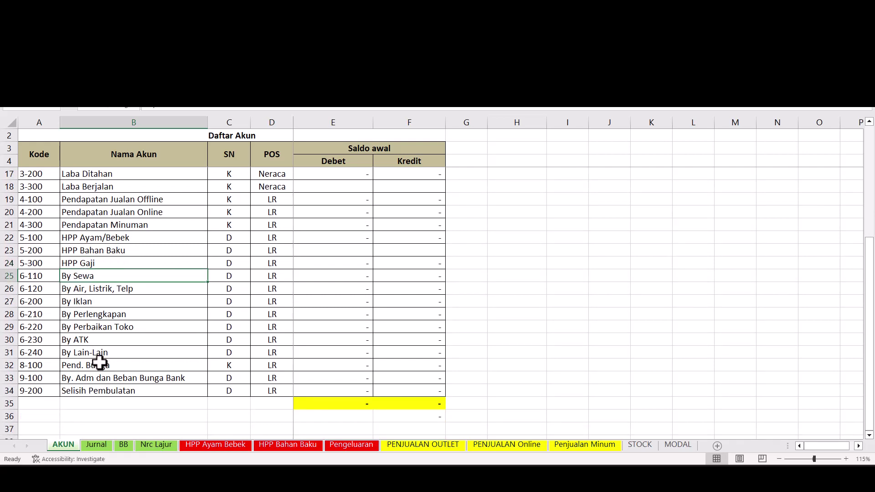
scroll(99, 347, "down", 1)
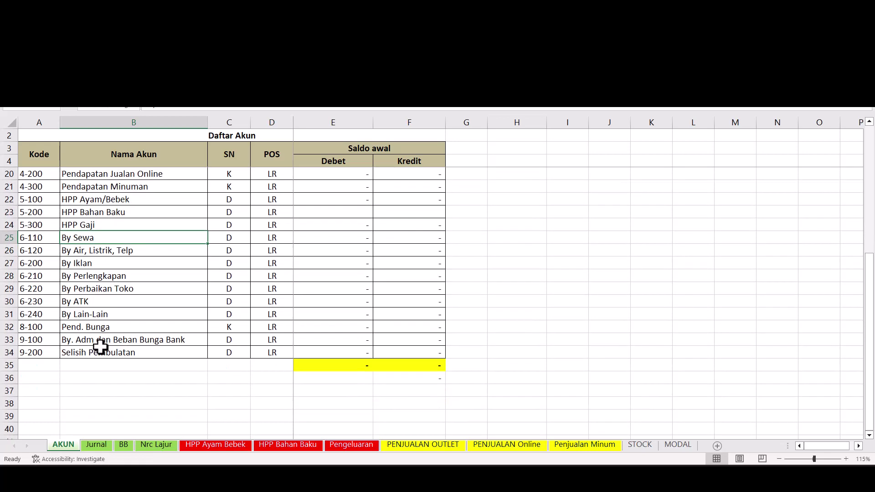
scroll(99, 346, "up", 5)
scroll(136, 342, "down", 2)
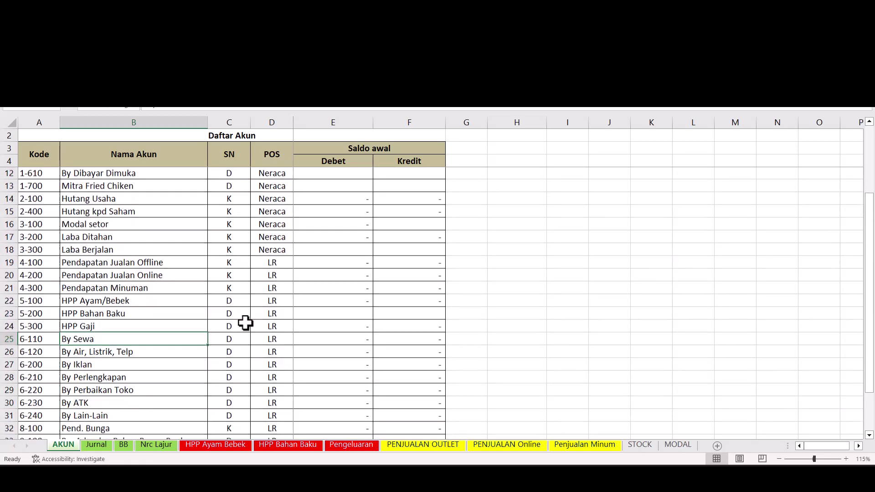
scroll(245, 323, "down", 2)
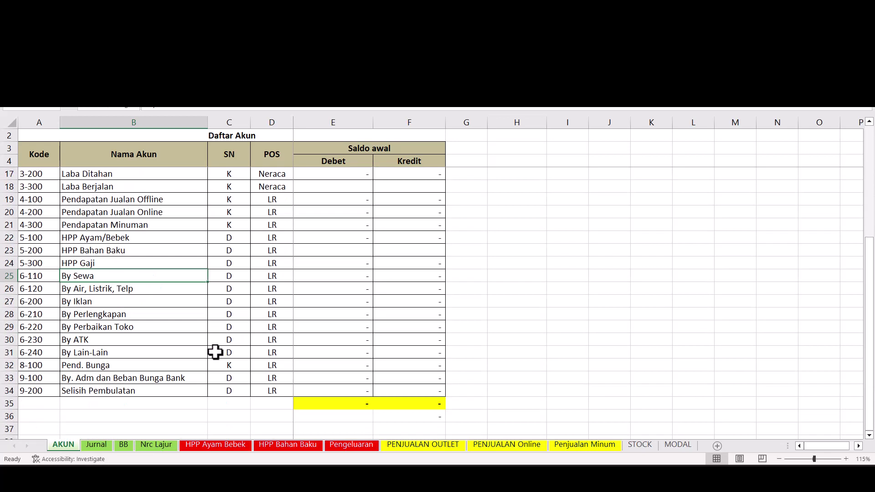
View the Jurnal and BB sheets and look through the Nrc Lajur worksheet down to its Jumlah rows
left_click(96, 445)
scroll(253, 289, "up", 4)
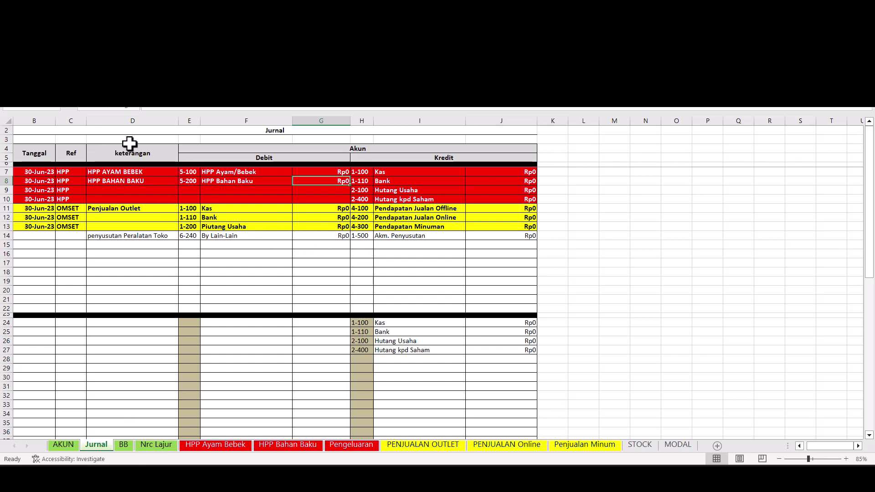
left_click(131, 446)
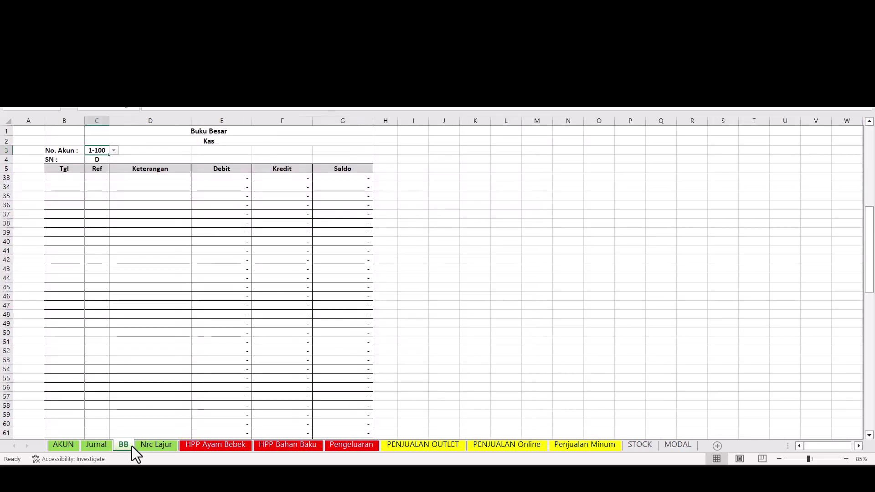
left_click(147, 446)
scroll(211, 340, "up", 4)
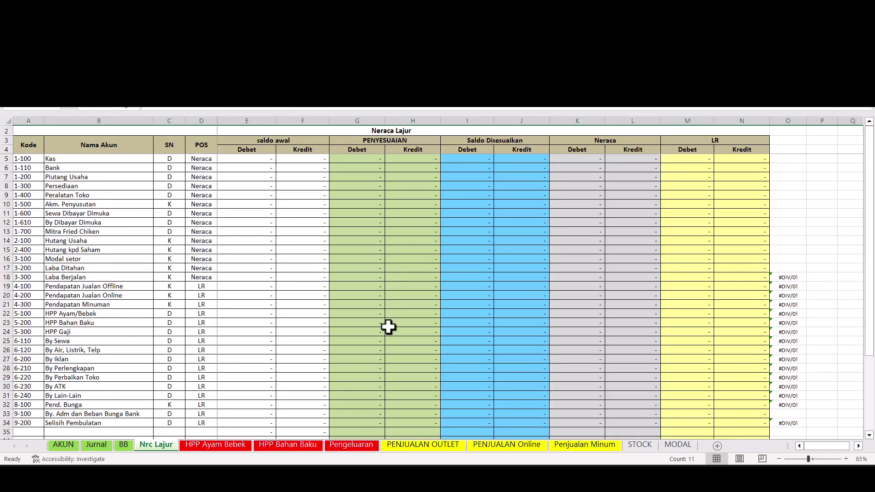
scroll(401, 328, "down", 5)
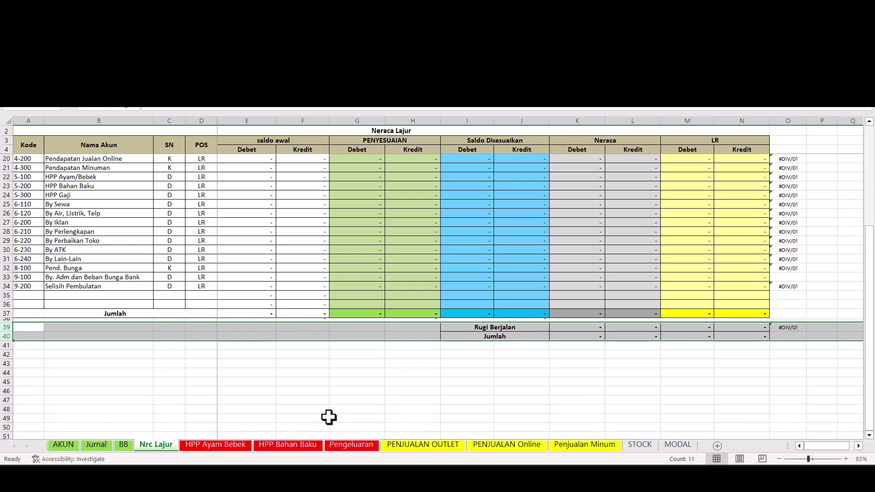
View the HPP Ayam Bebek, HPP Bahan Baku and Pengeluaran sheets, then the three PENJUALAN sheets for outlet, online and drinks
left_click(225, 443)
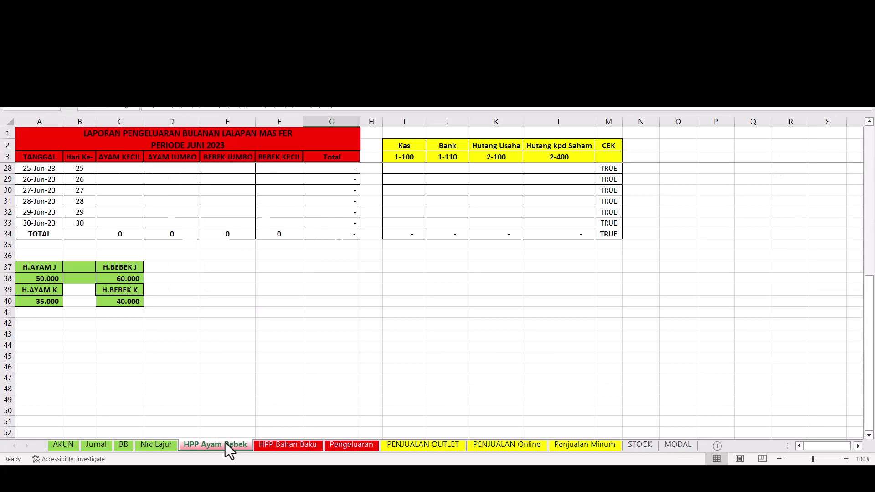
left_click(277, 442)
left_click(340, 445)
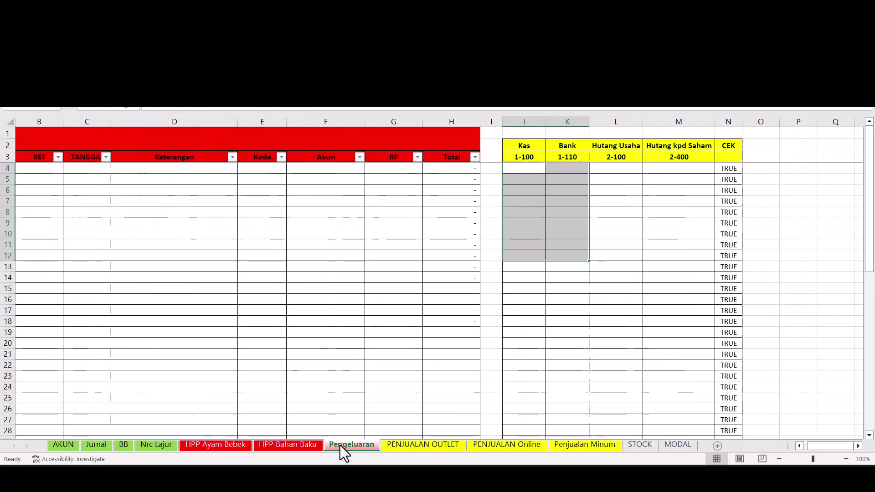
left_click(406, 446)
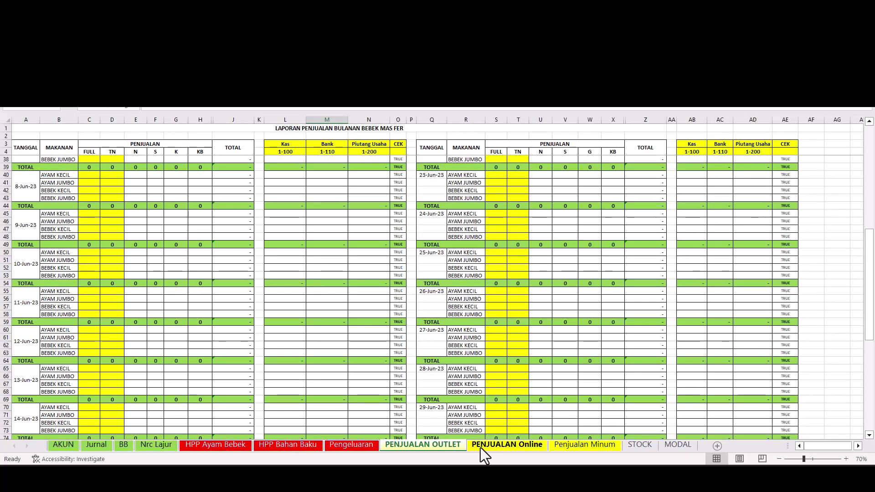
left_click(480, 447)
left_click(572, 446)
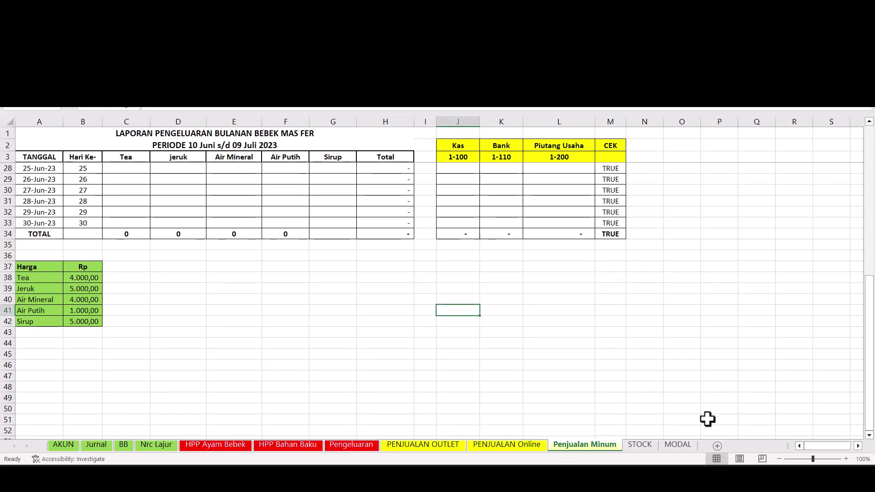
On the PENJUALAN OUTLET sheet, select the monthly sales report from A1 to Z43 and look through its daily rows
left_click(414, 447)
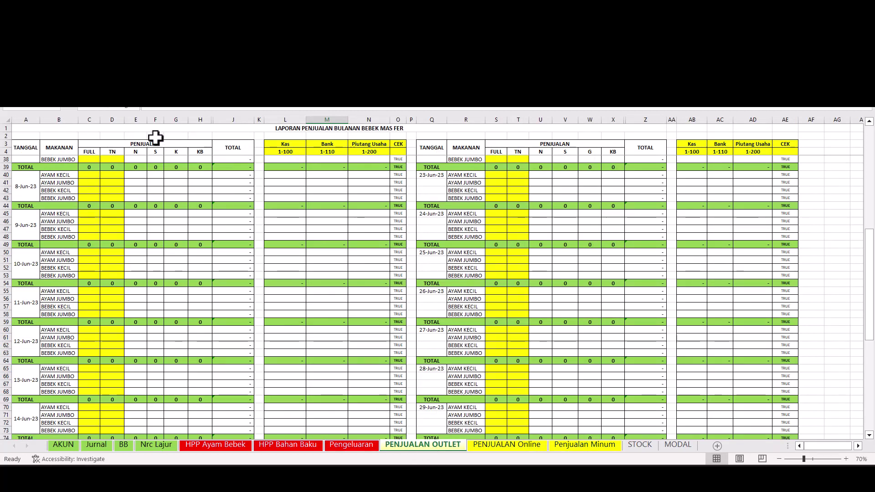
left_click_drag(24, 131, 497, 389)
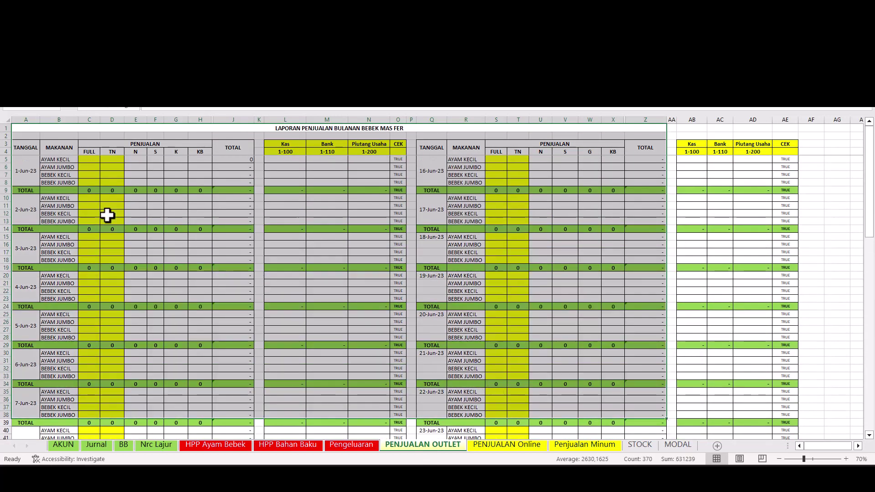
left_click_drag(29, 128, 516, 438)
scroll(488, 344, "down", 15)
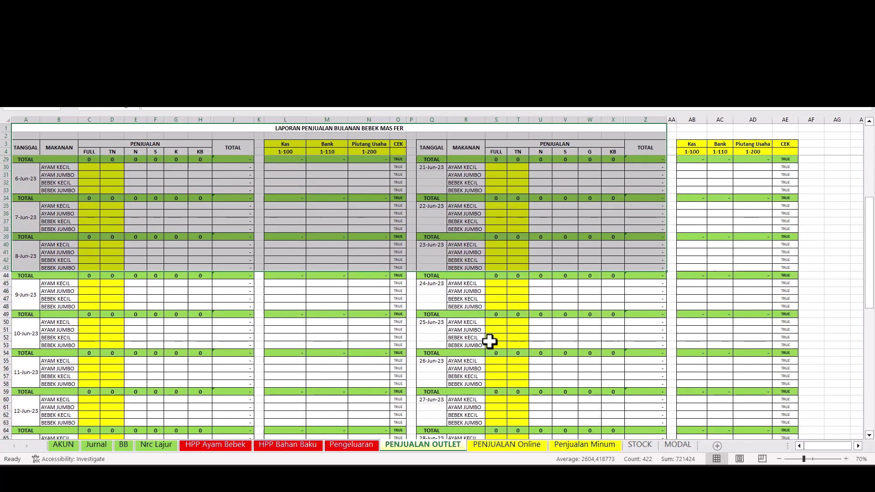
Examine the four food items listed for 1-Jun-23 and the PENJUALAN column headings from FULL to KB
scroll(489, 341, "up", 16)
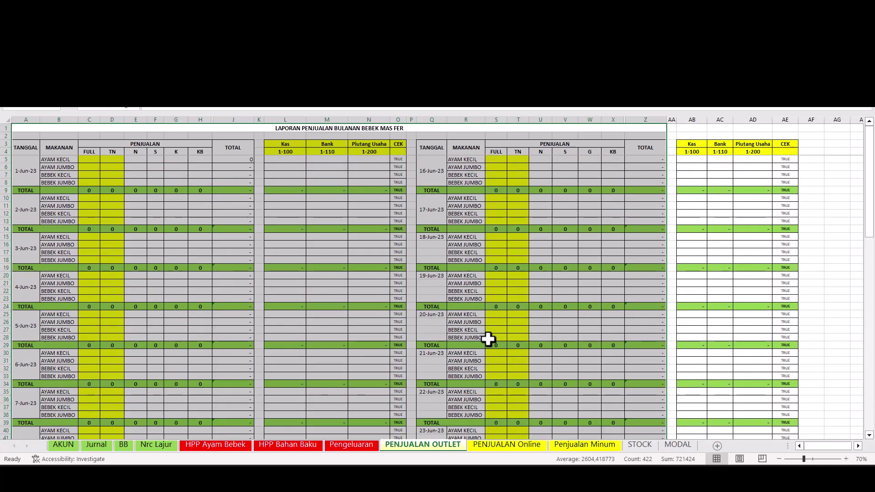
left_click(89, 161)
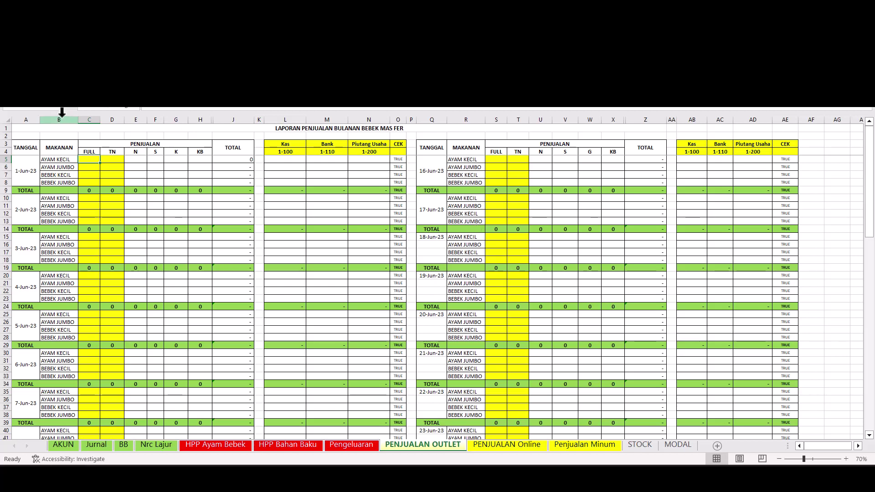
left_click(56, 160)
left_click(57, 167)
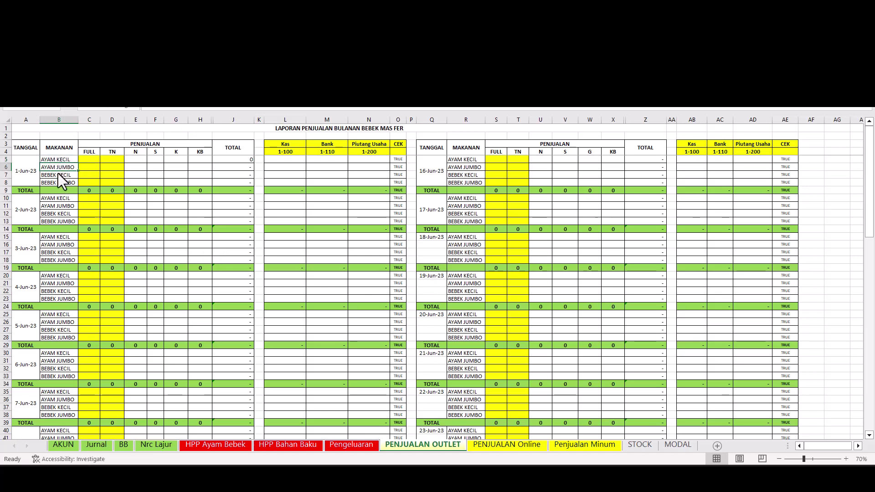
left_click(59, 182)
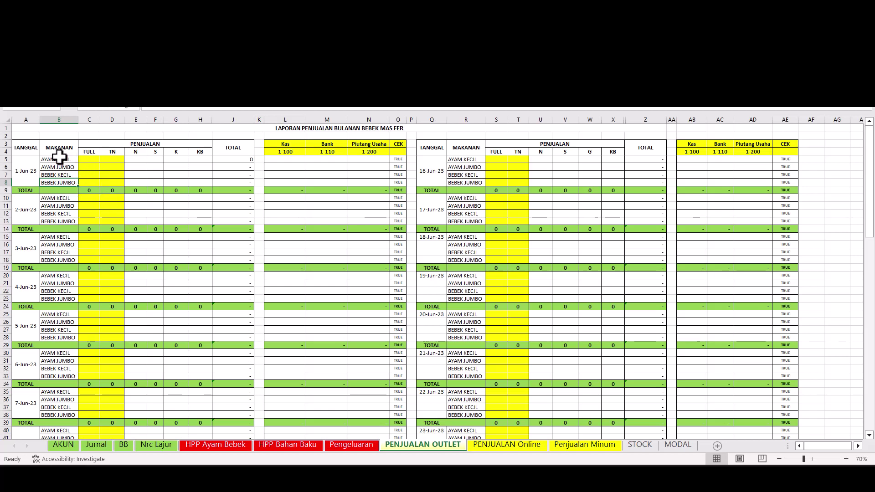
left_click_drag(59, 159, 59, 167)
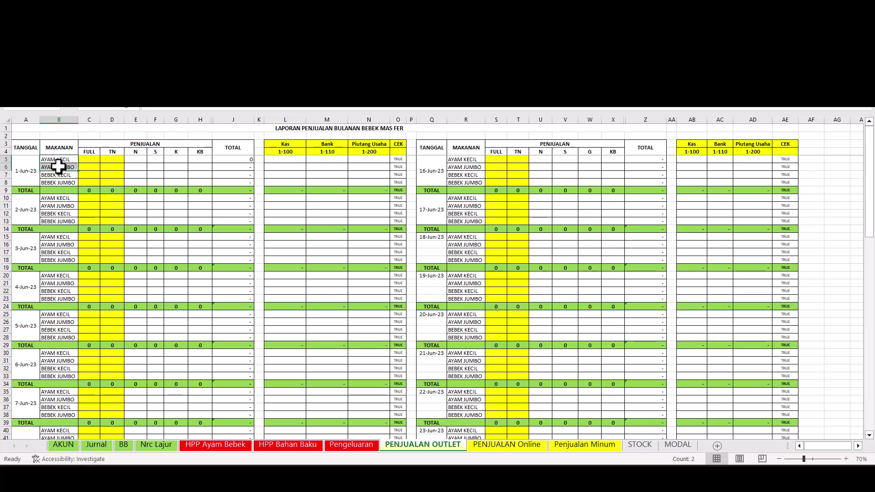
left_click(95, 152)
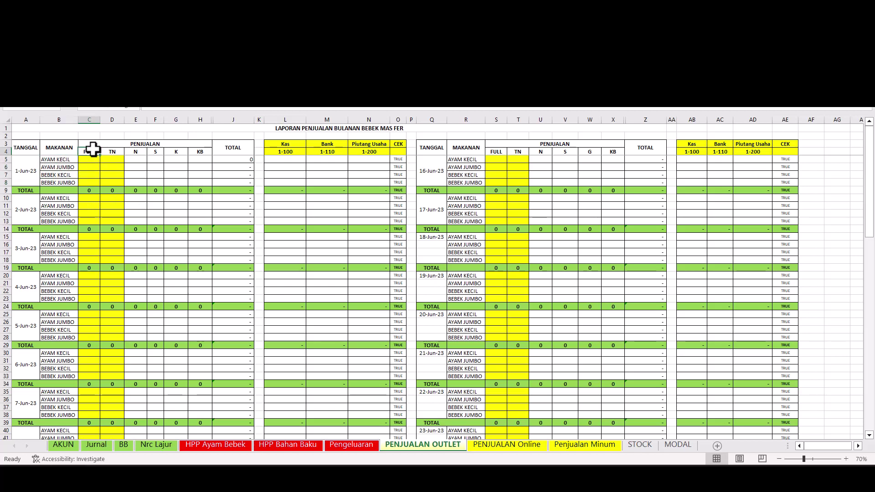
left_click(111, 151)
left_click(142, 154)
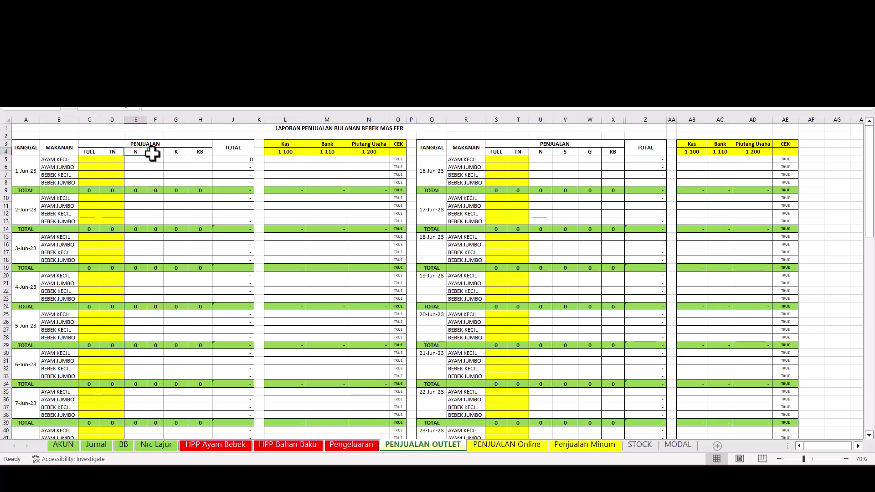
left_click(154, 154)
left_click(183, 157)
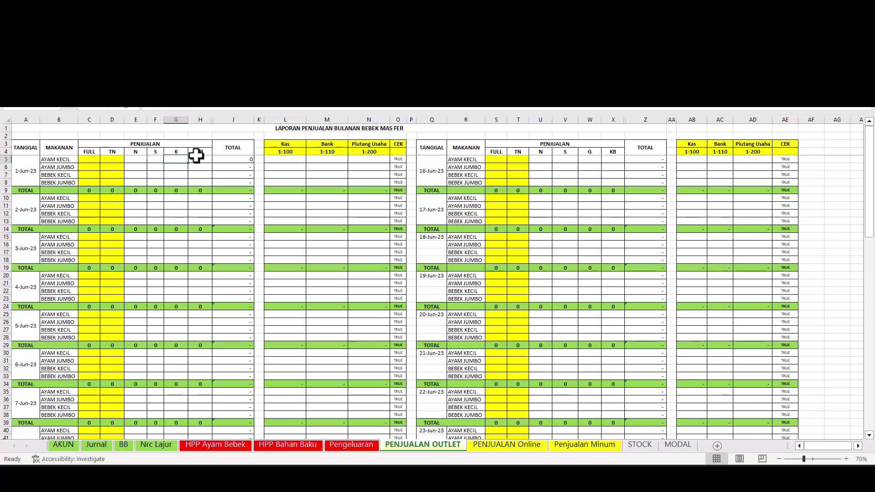
left_click(197, 154)
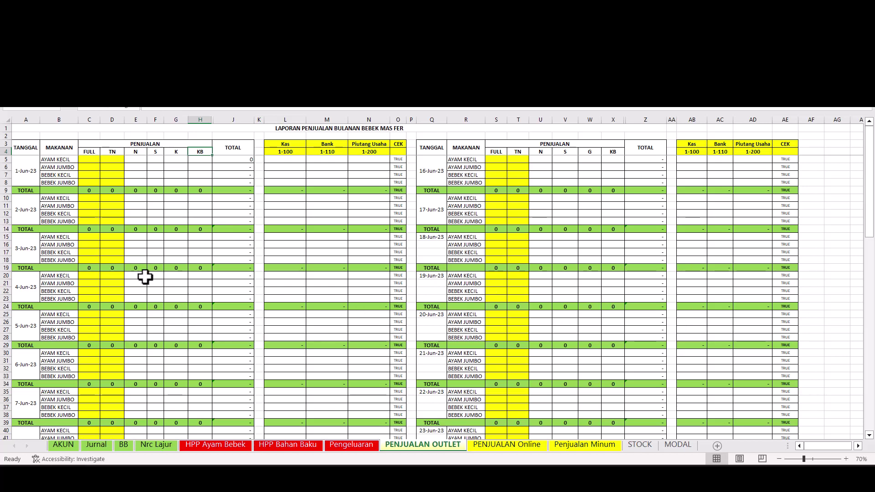
For 1-Jun-23, enter tally marks II under FULL and I under TN for AYAM KECIL, and I under FULL for BEBEK KECIL
left_click(91, 160)
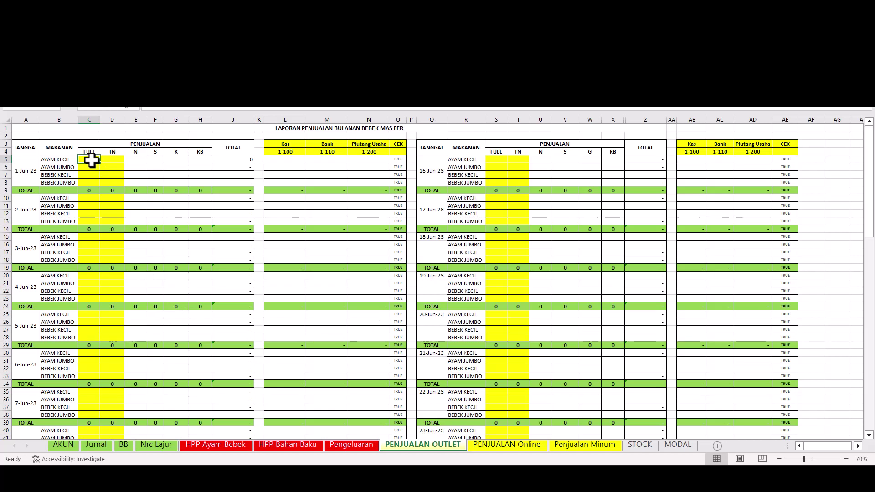
type("1")
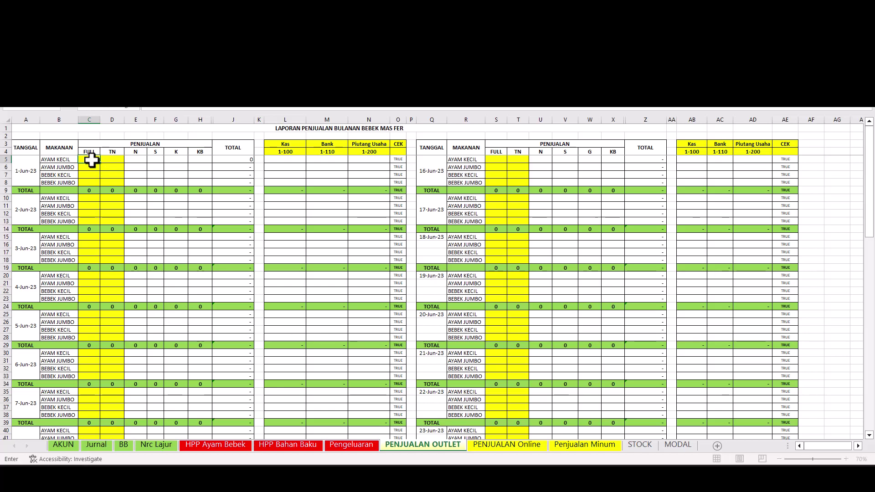
left_click(222, 259)
scroll(170, 256, "up", 3)
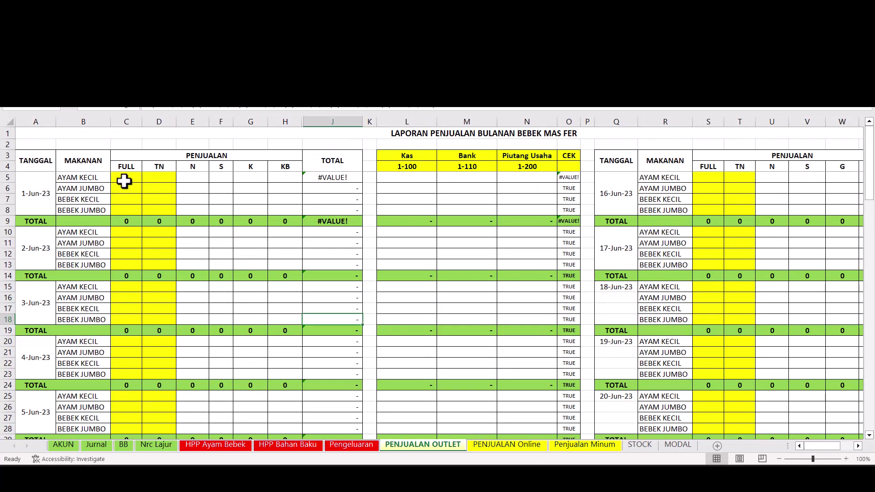
double_click(124, 181)
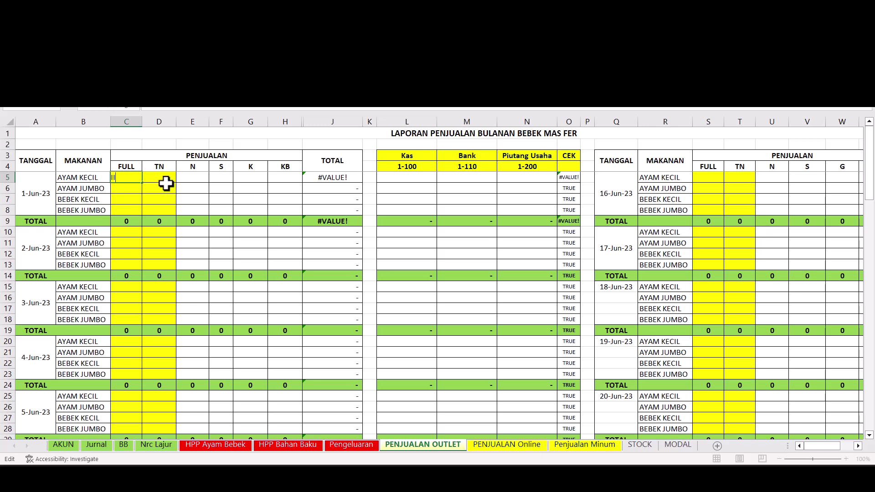
left_click(166, 178)
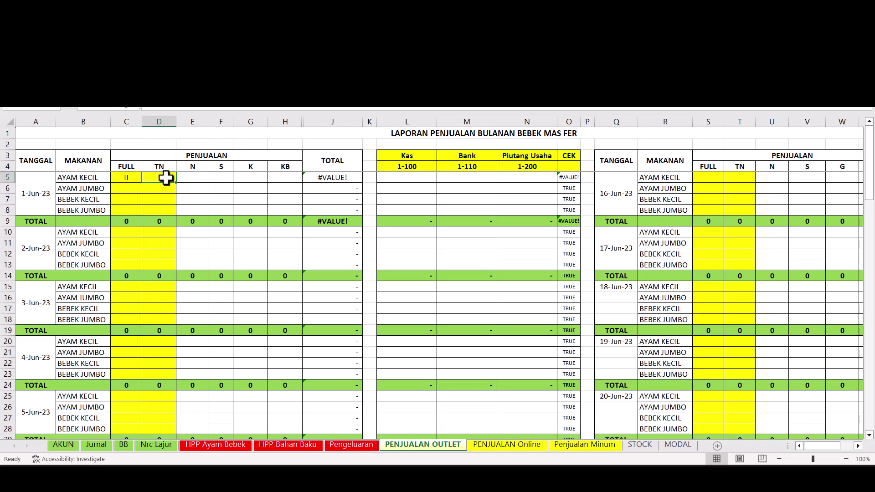
type("l")
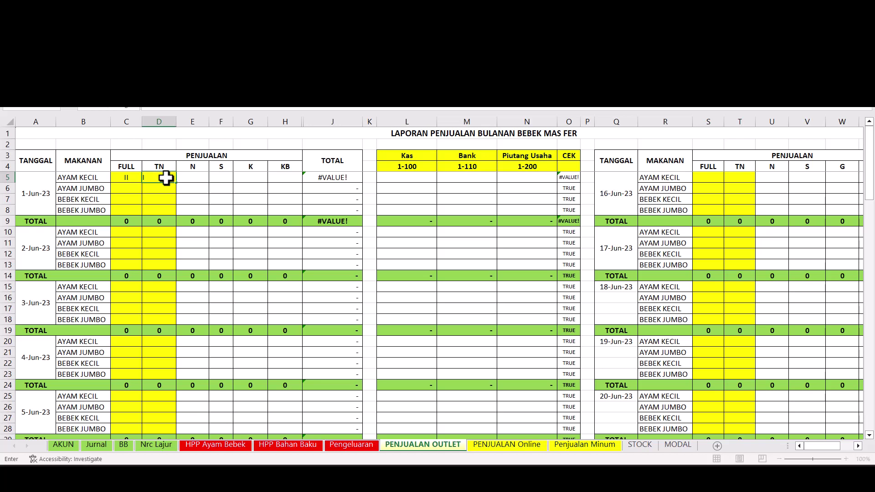
left_click(150, 197)
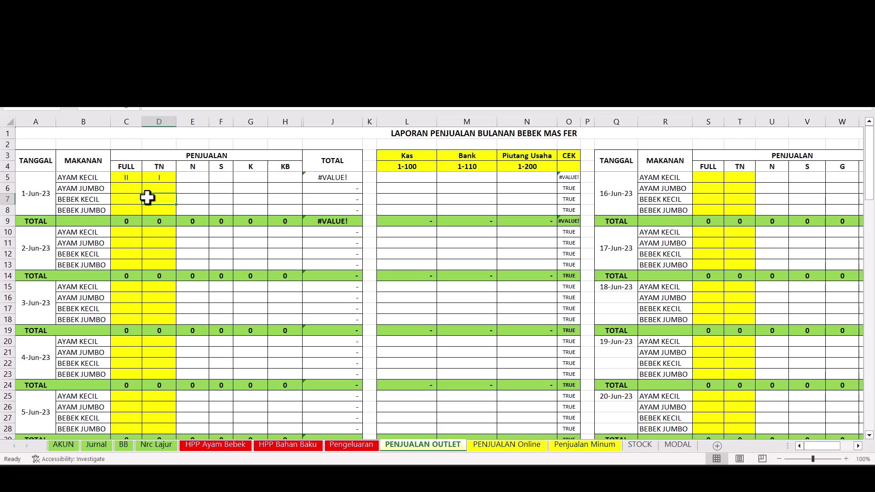
left_click(128, 199)
type("ll")
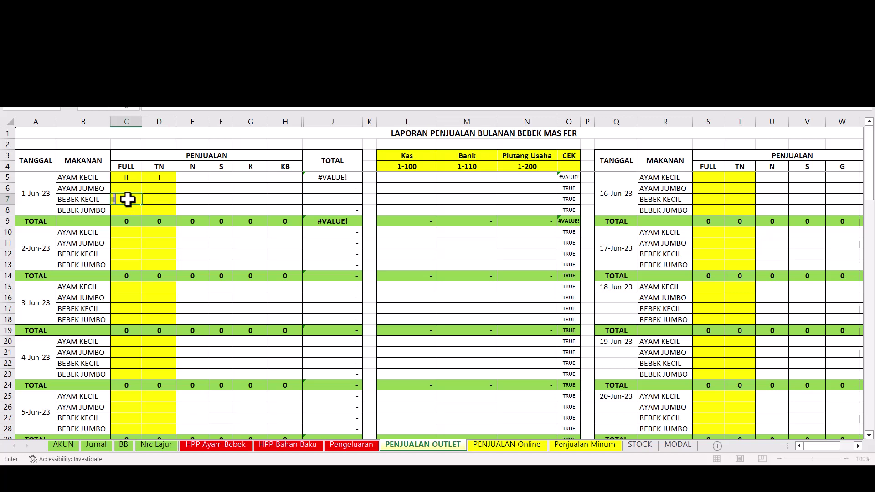
key("BackSpace")
left_click(143, 209)
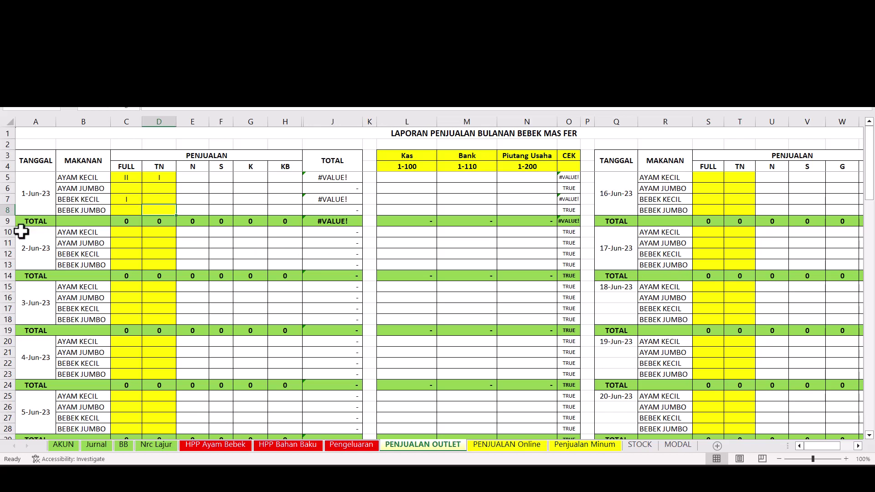
Clear the tally marks from the 1-Jun-23 FULL and TN cells, C5 to D7
left_click(35, 200)
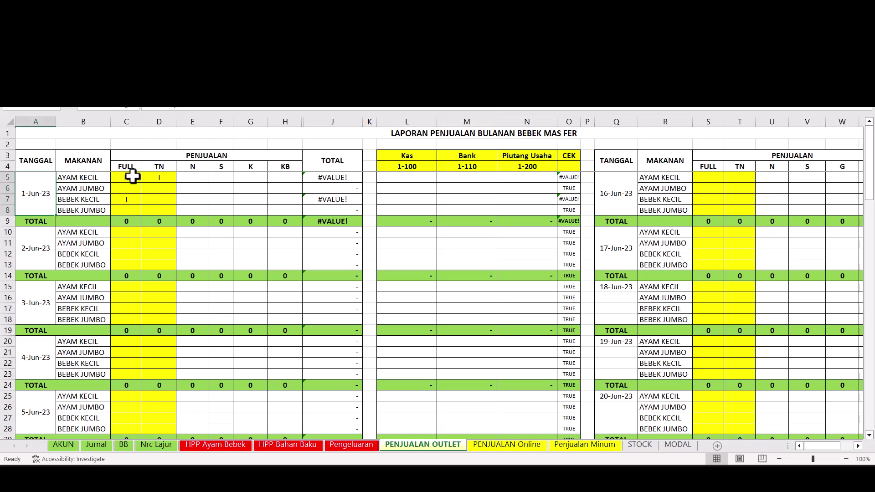
left_click_drag(132, 177, 161, 201)
key("Delete")
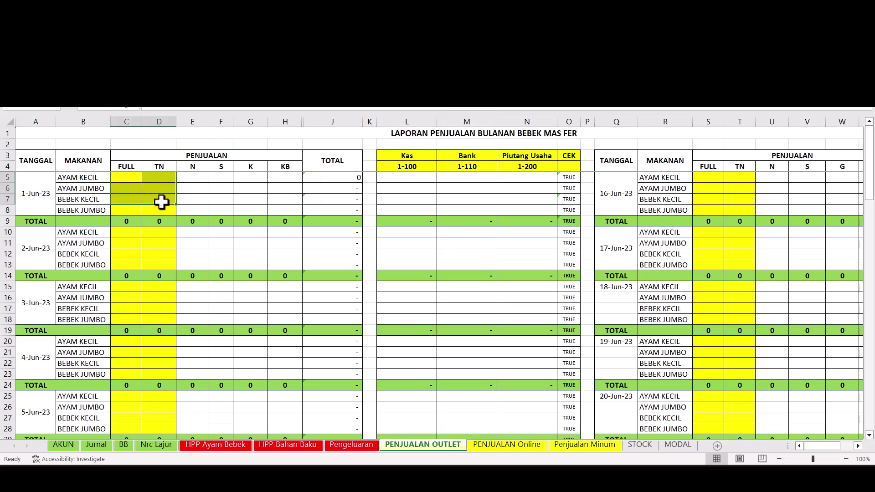
Enter the 1-Jun-23 AYAM KECIL sales quantities: FULL 10, TN 15, N 5, S 10, K 25 and KB 5
left_click(132, 179)
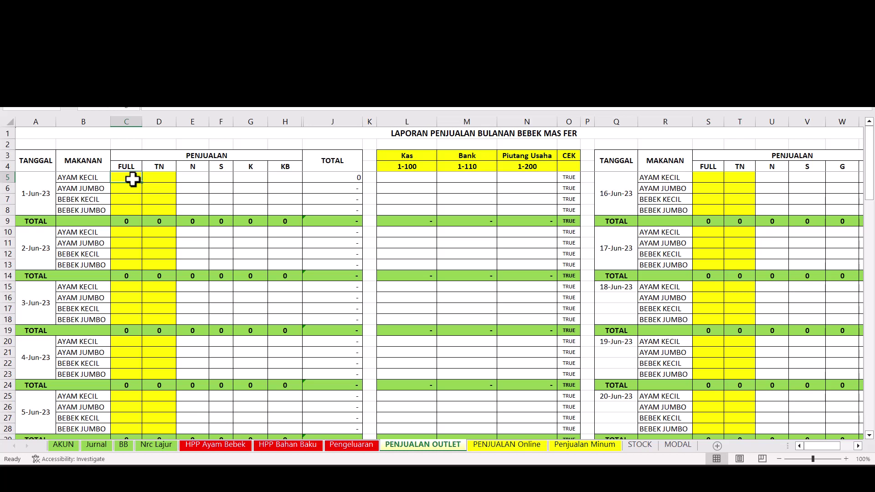
type("10")
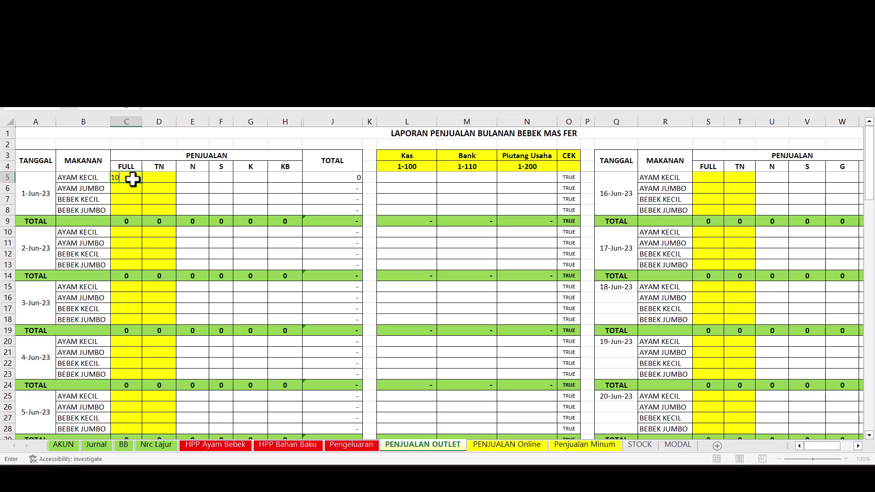
key("Tab")
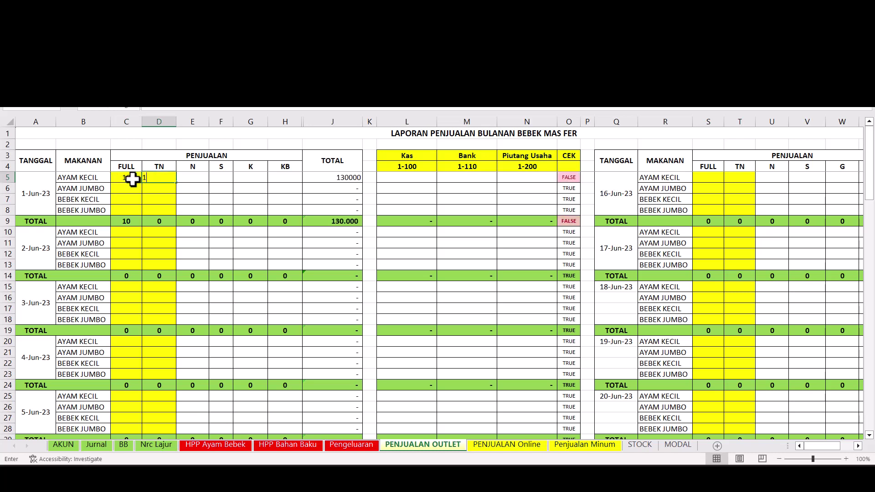
type("15")
key("Tab")
type("5")
key("Tab")
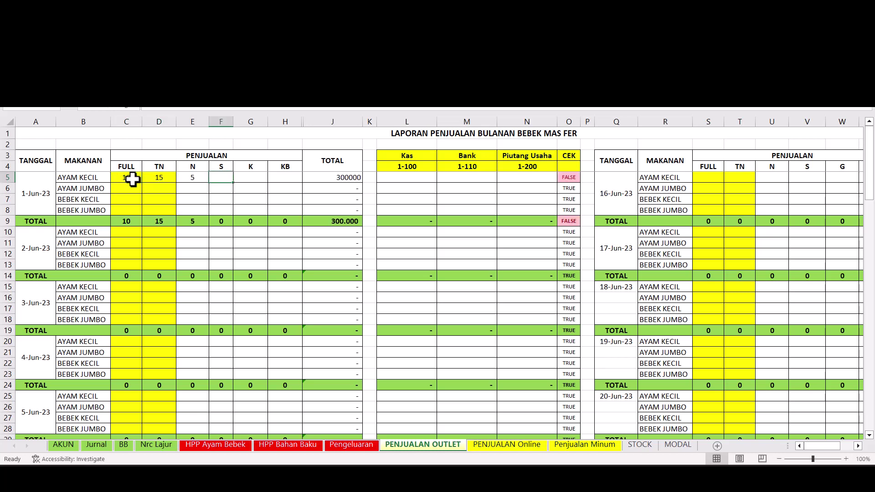
type("10")
key("Tab")
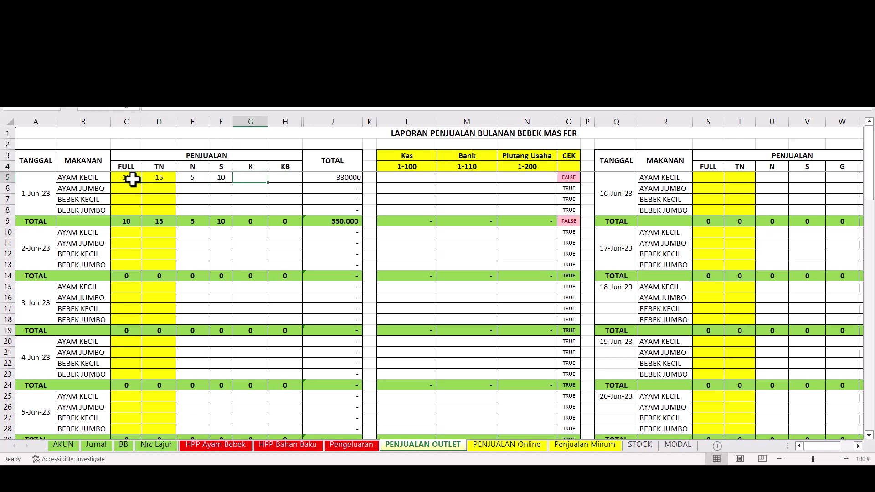
type("25")
key("Tab")
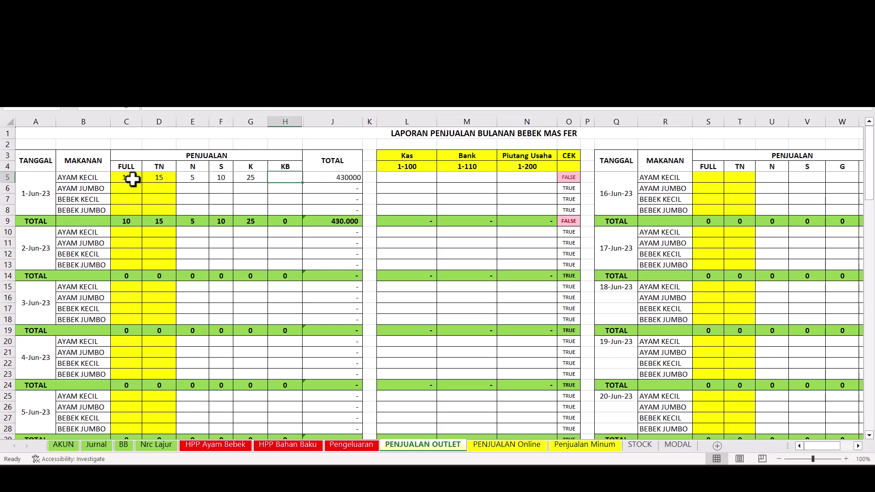
type("5")
key("Return")
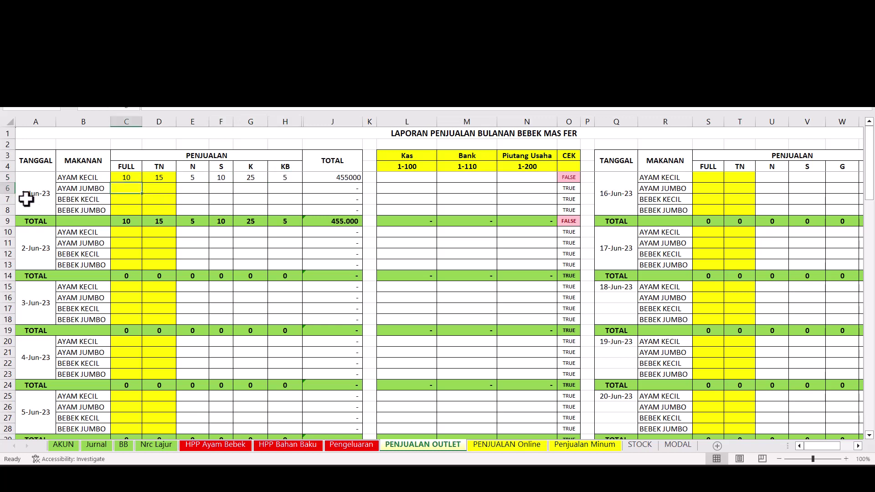
Review each 1-Jun-23 AYAM KECIL quantity from FULL to KB and the TOTAL column heading
left_click(127, 177)
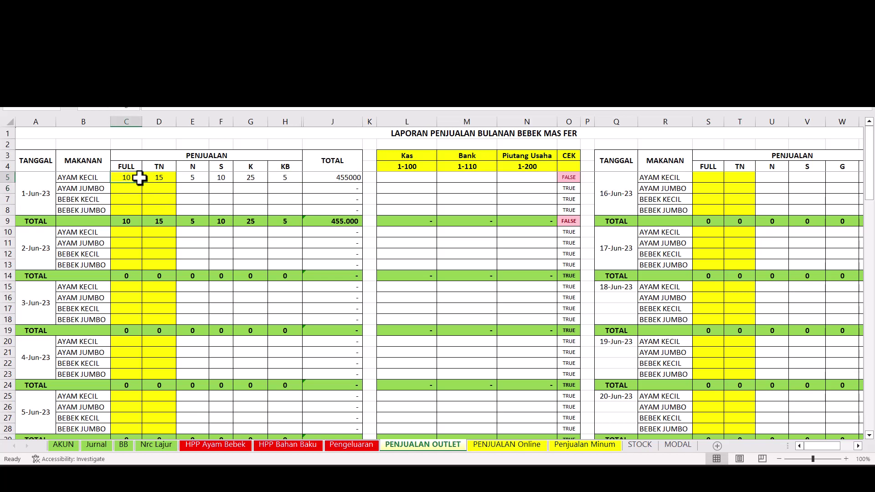
left_click(167, 178)
left_click(196, 177)
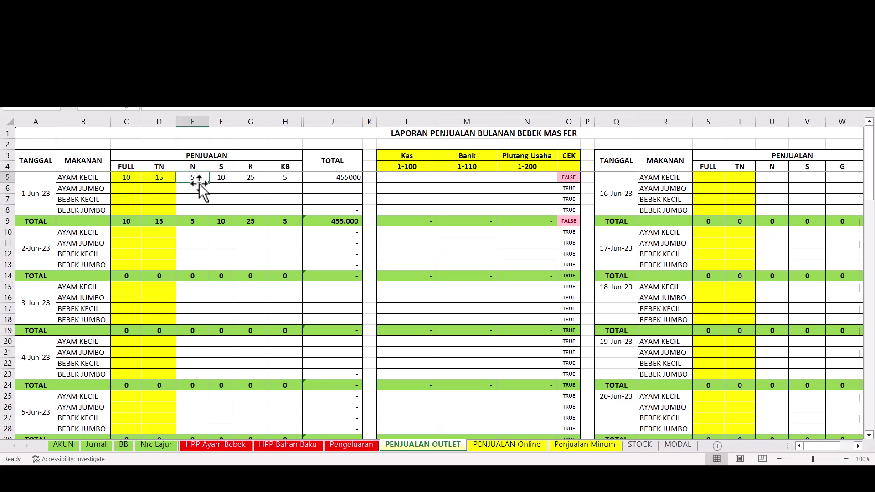
left_click(223, 180)
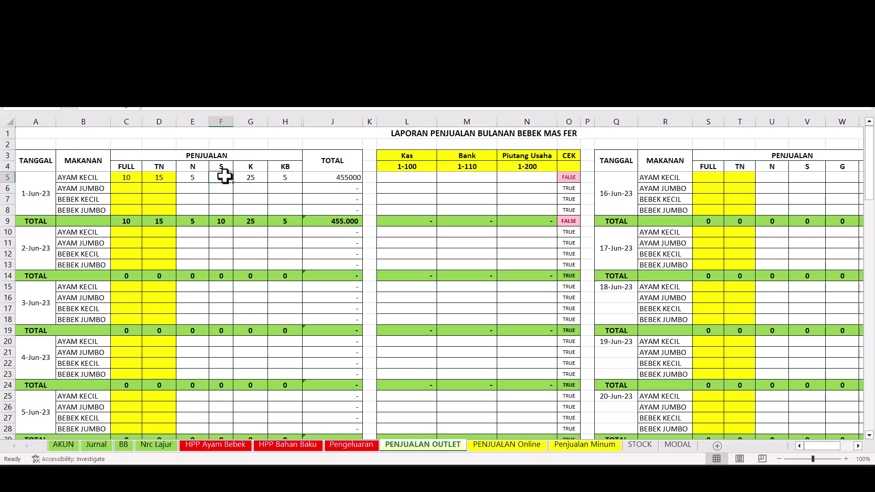
left_click(251, 176)
left_click(219, 180)
left_click(262, 180)
left_click(288, 180)
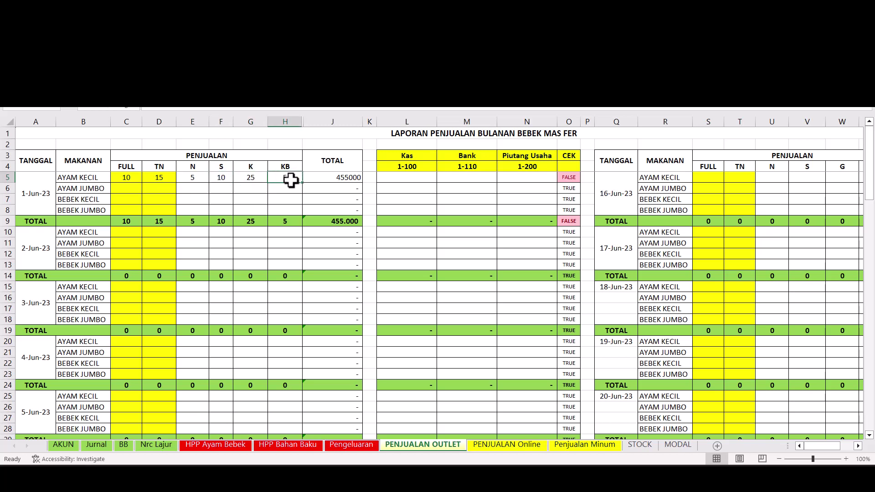
left_click(328, 169)
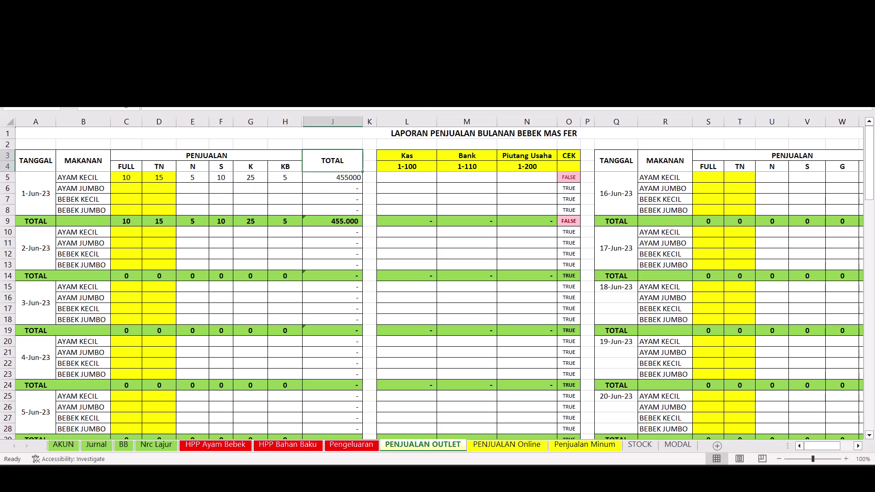
Format the 1-Jun-23 AYAM KECIL total in J5 with thousands separators and two decimals
left_click(348, 178)
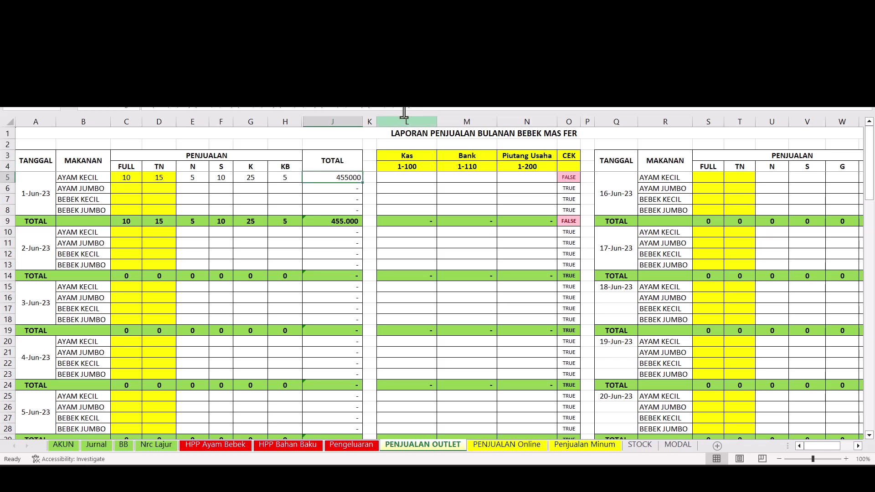
left_click(410, 70)
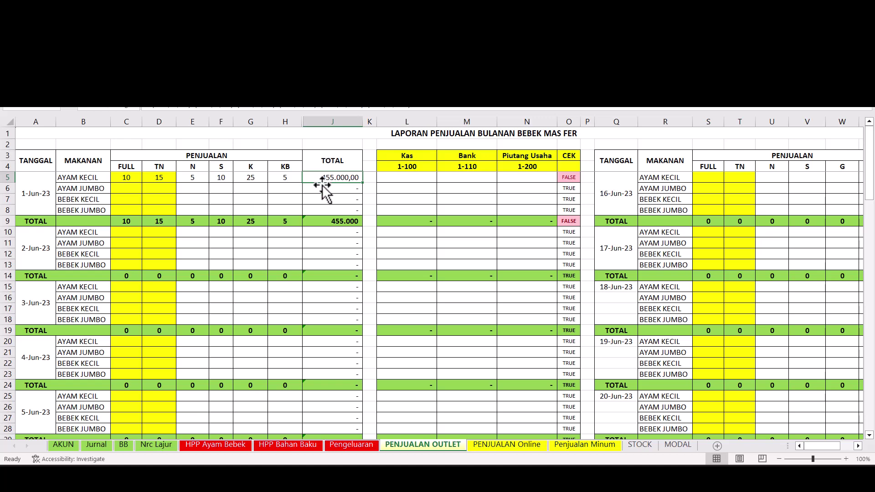
scroll(322, 190, "down", 16)
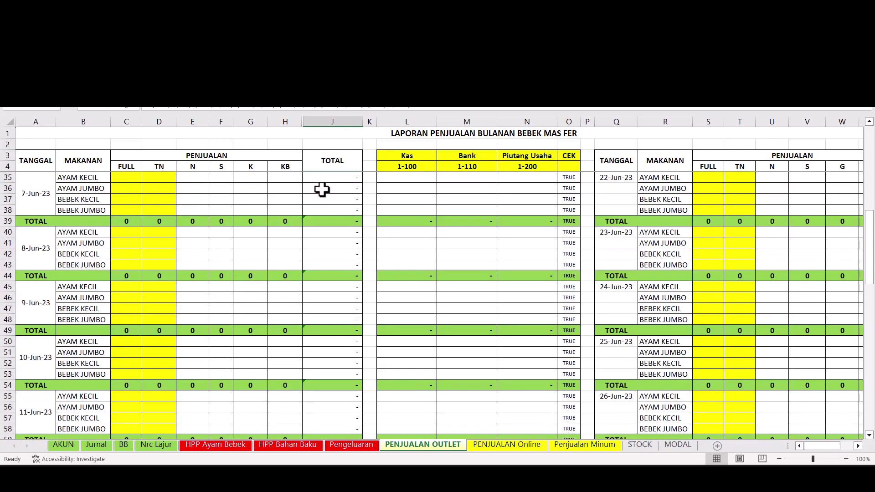
Review the Harga price table for each menu item's FULL and TN prices and the Tambahan add-on prices below it
scroll(322, 190, "down", 10)
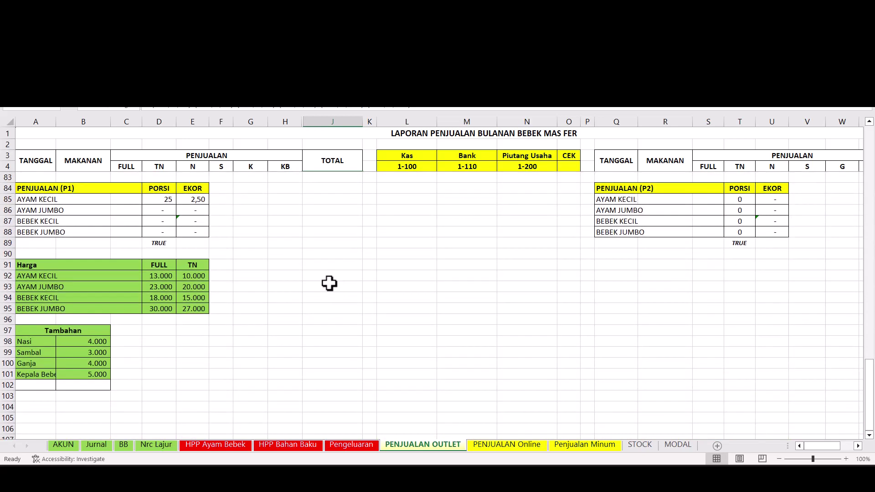
left_click_drag(41, 260, 180, 374)
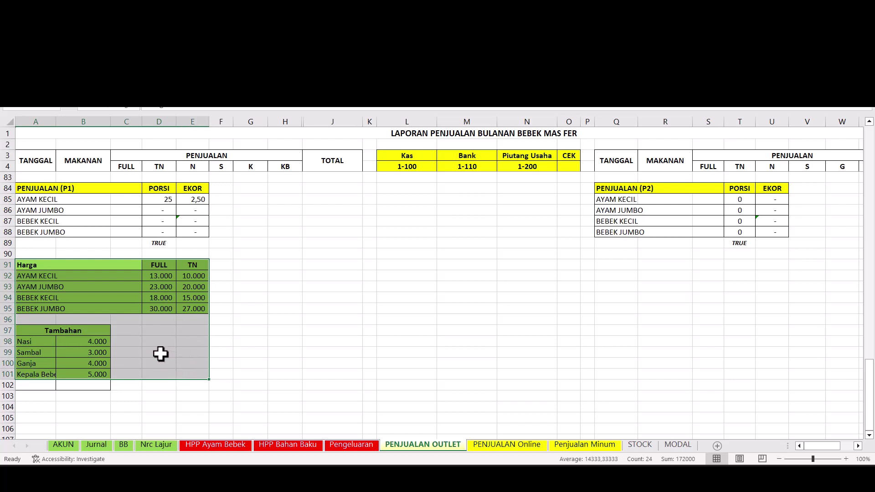
left_click(164, 278)
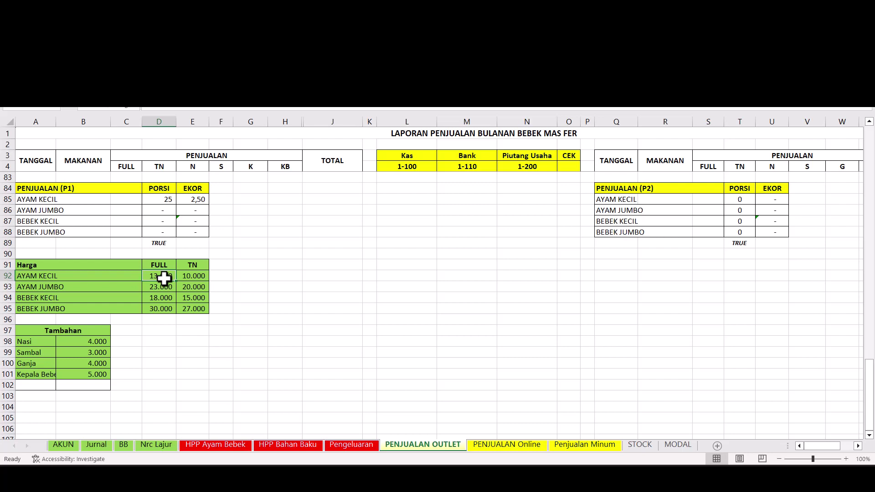
left_click(196, 278)
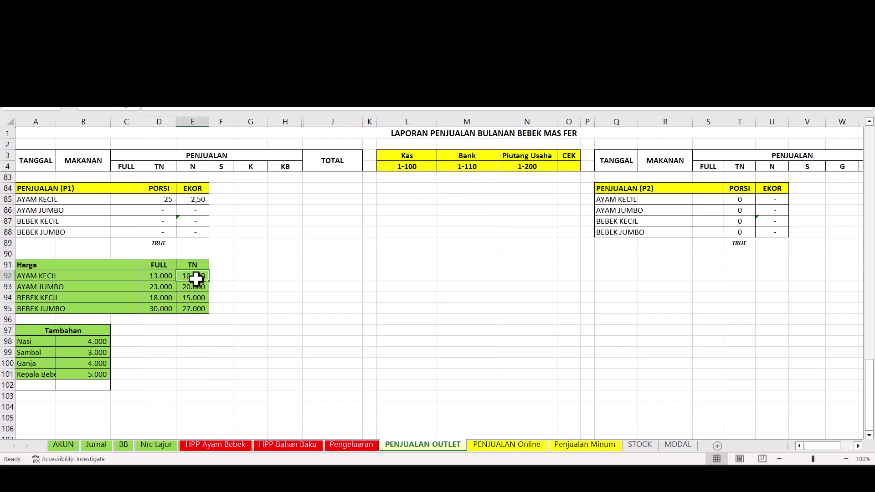
left_click(32, 286)
left_click(31, 300)
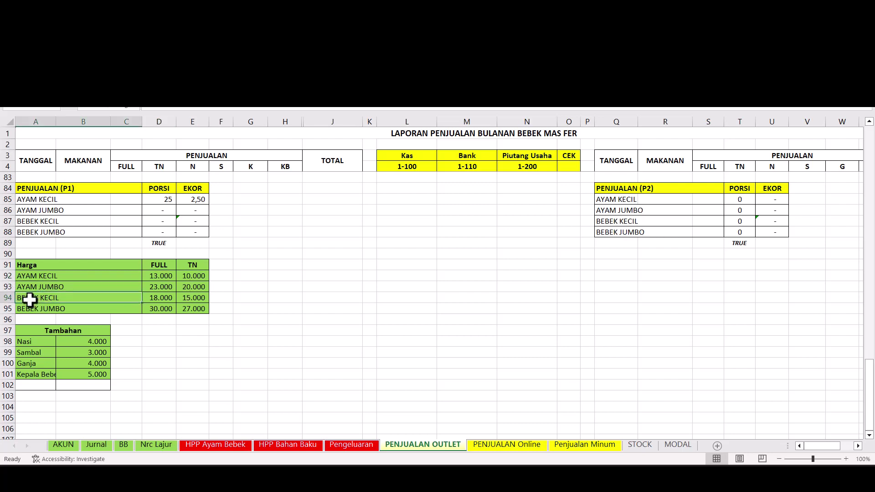
left_click(37, 309)
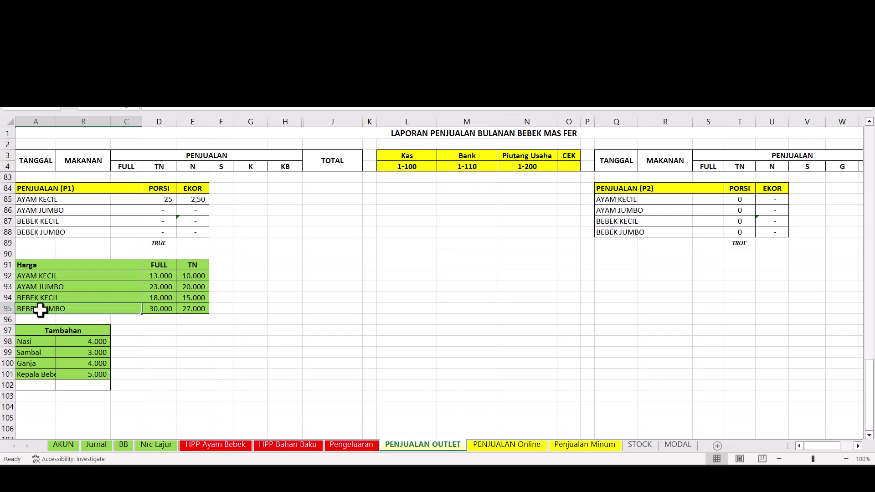
left_click(37, 343)
left_click(35, 352)
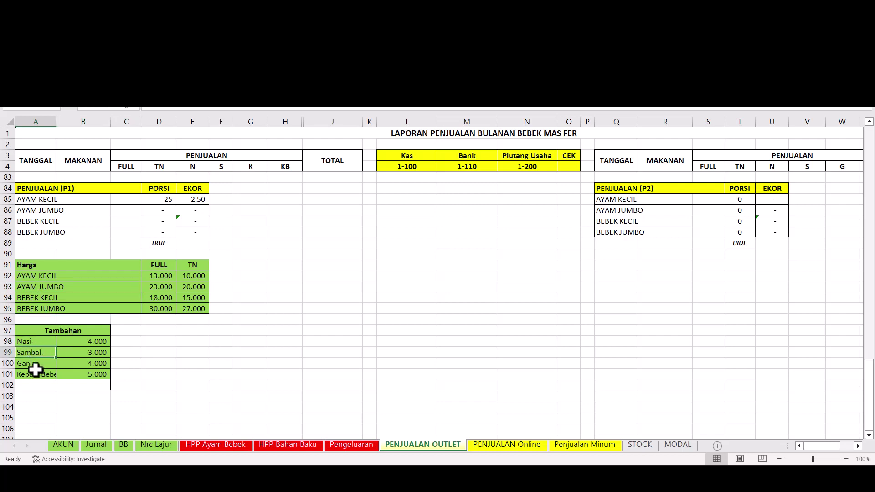
Rename the Ganja add-on in the Tambahan table, cell A100, to Sayur
double_click(33, 362)
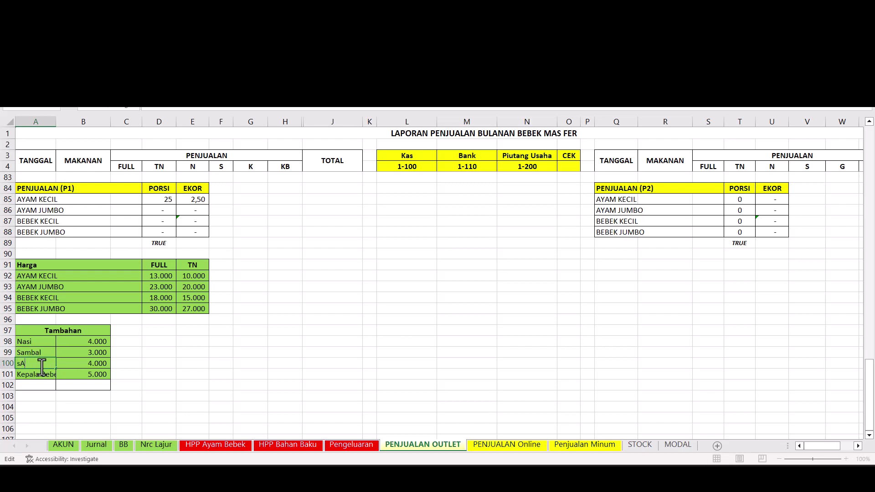
type("Sayur")
key("Return")
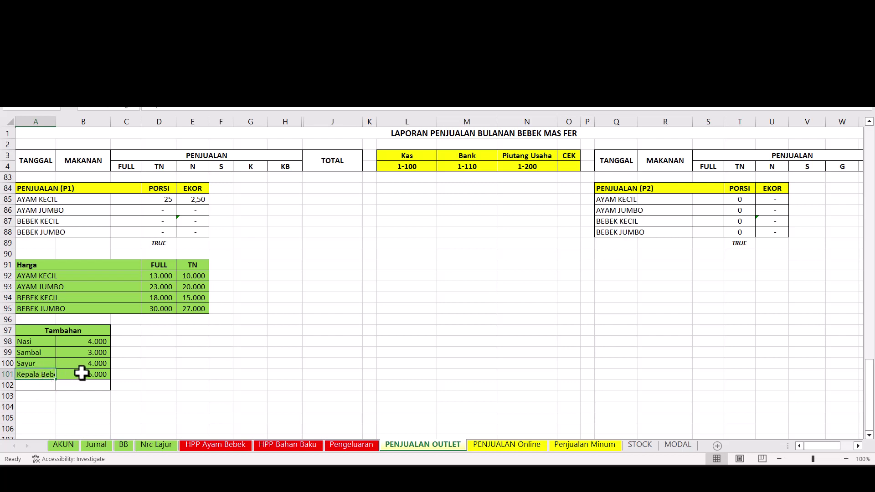
Inspect the 1-Jun-23 AYAM KECIL total formula in J5 and the Harga and Tambahan price cells it references
left_click(166, 276)
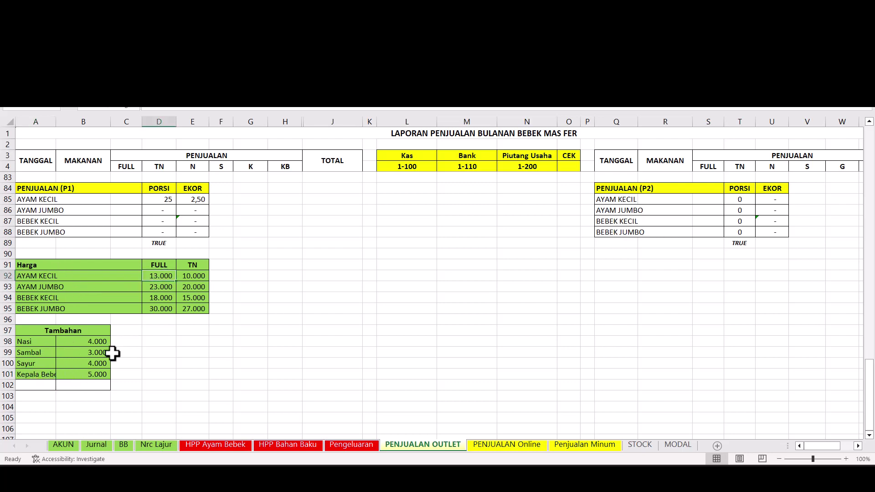
left_click_drag(97, 342, 95, 368)
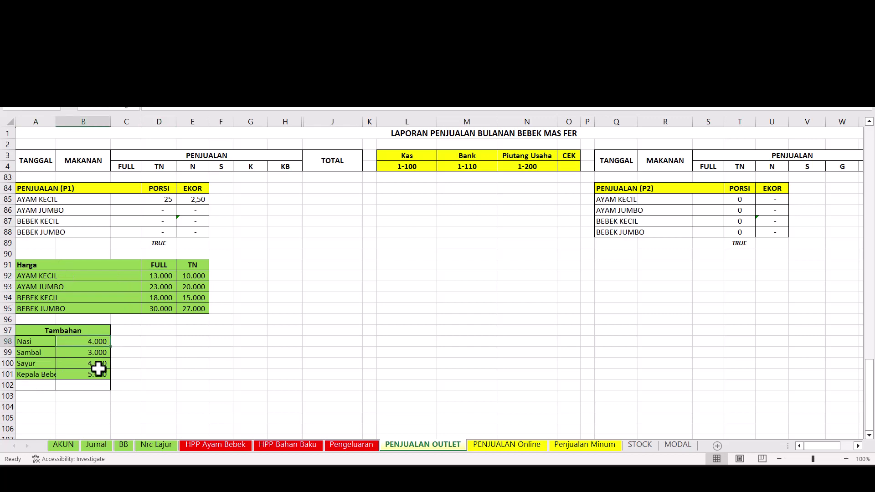
scroll(222, 305, "up", 20)
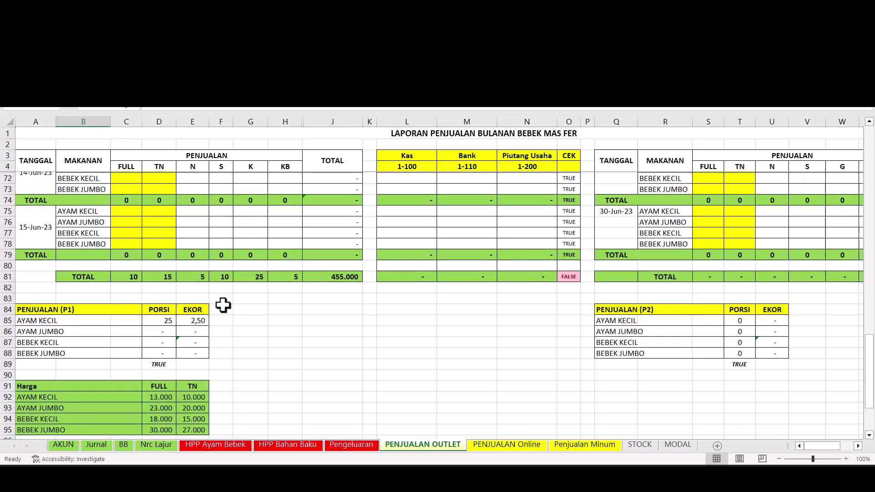
scroll(222, 305, "up", 5)
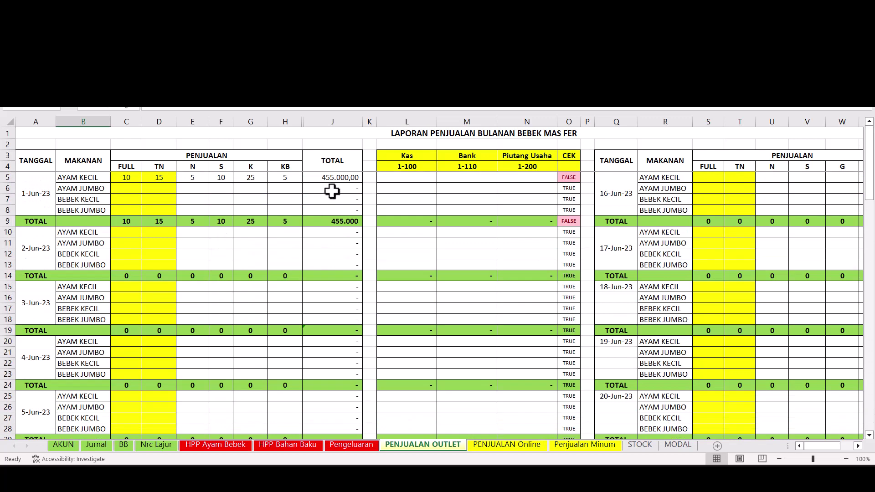
left_click(352, 177)
double_click(351, 177)
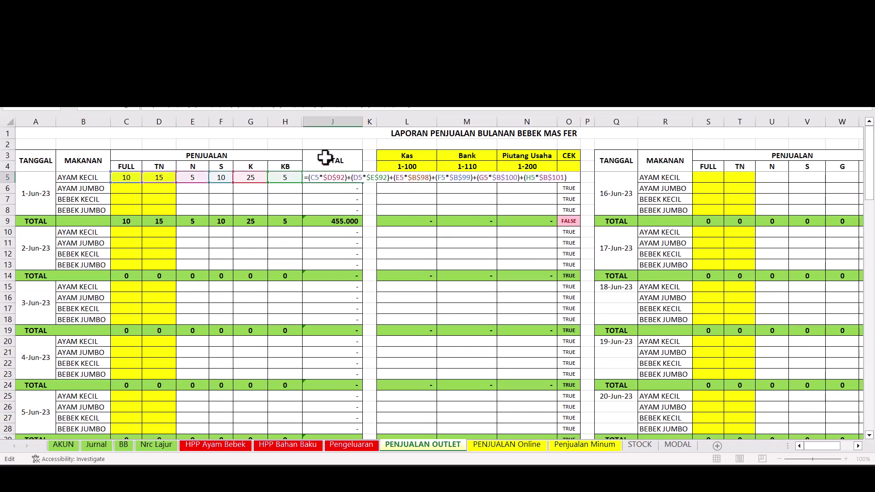
scroll(316, 276, "down", 7)
scroll(316, 276, "down", 18)
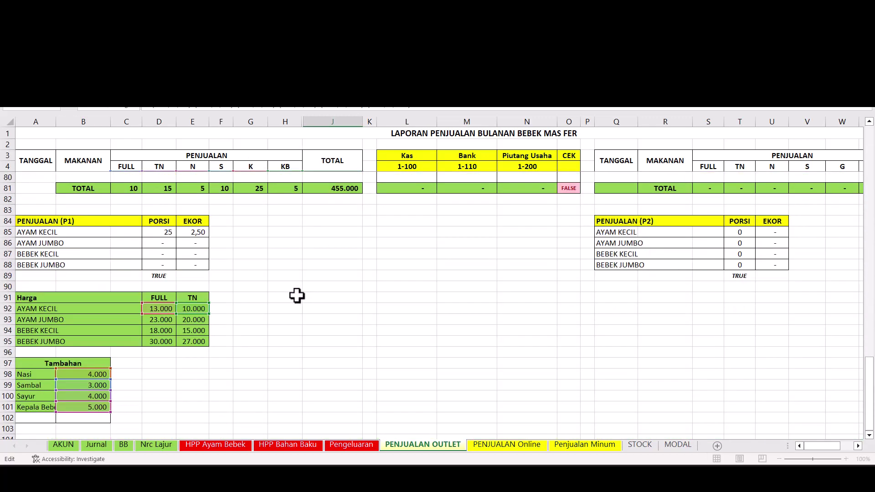
scroll(292, 363, "up", 20)
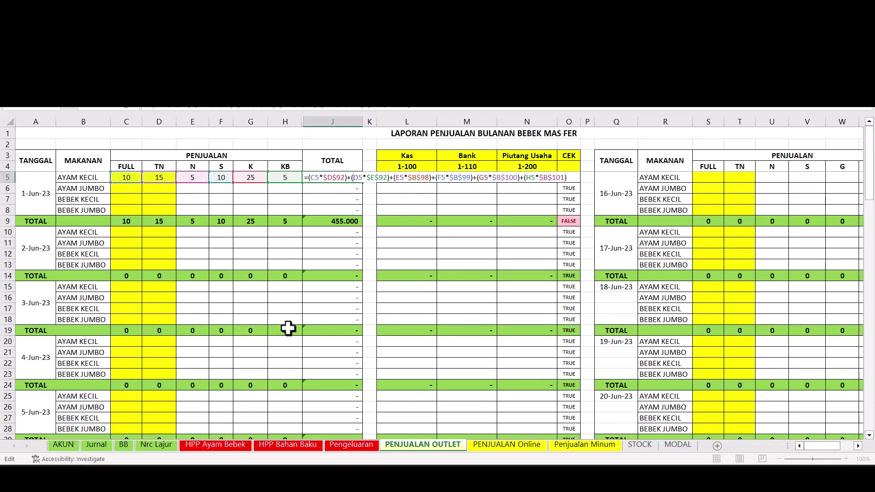
key("Return")
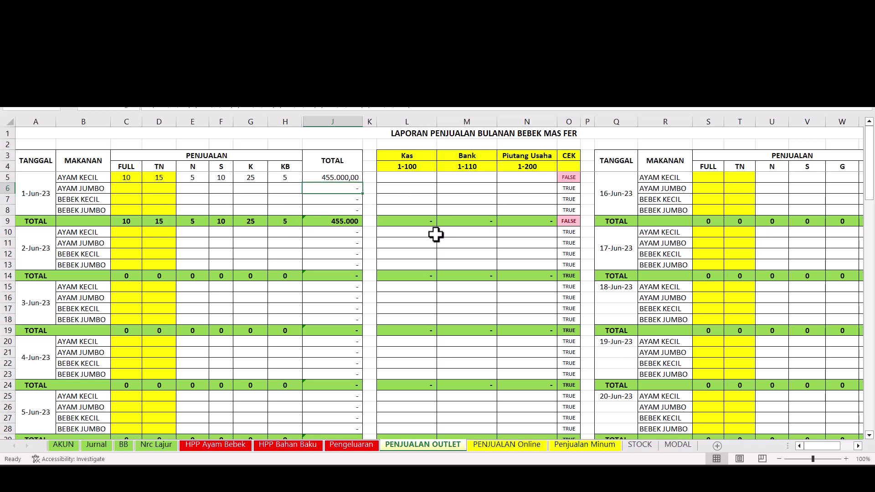
Try replacing the 1-Jun-23 AYAM KECIL N quantity in E5 with a blank entry, and undo it
left_click(125, 178)
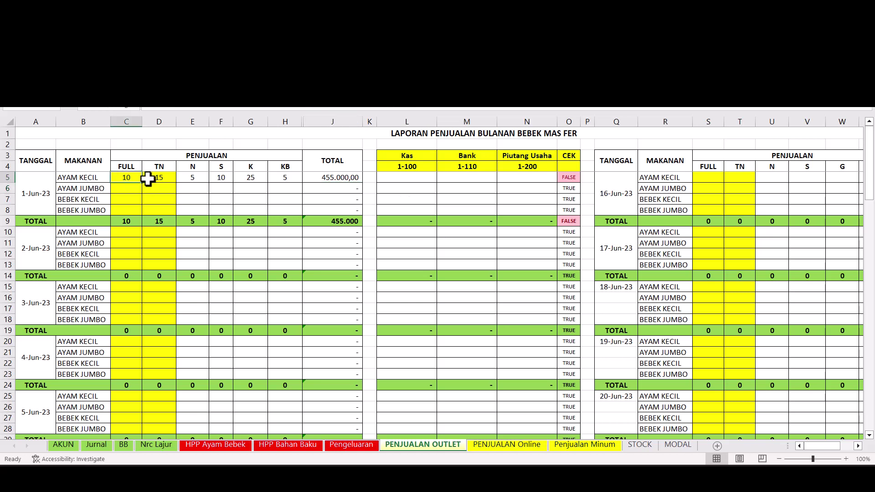
left_click(148, 179)
left_click(186, 182)
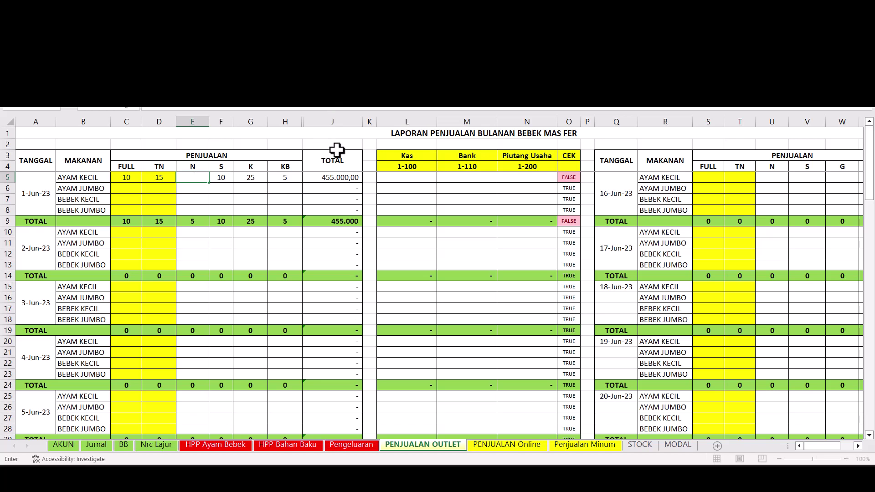
key("Return")
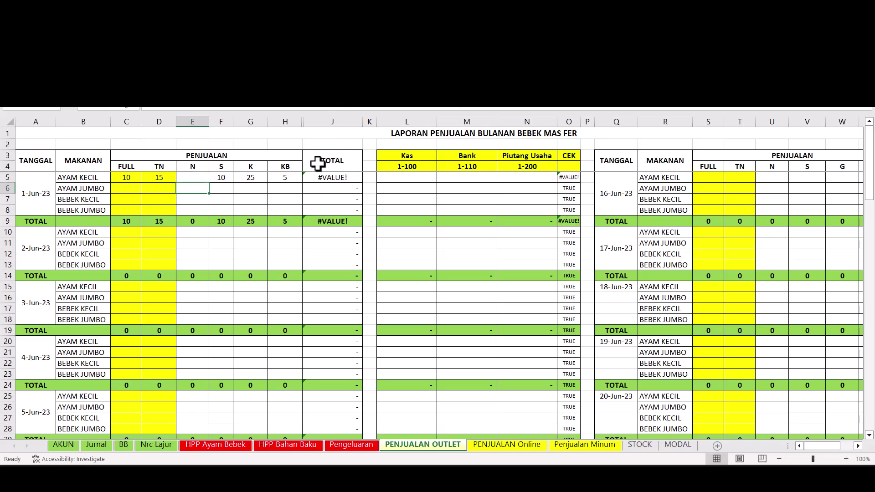
key("ctrl+z")
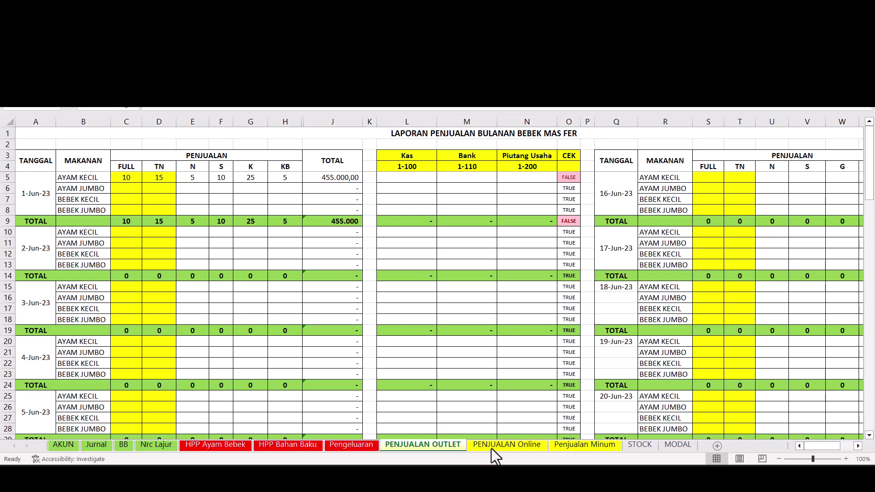
Copy the 1-Jun-23 AYAM KECIL quantities C5:H5 from PENJUALAN OUTLET into the same row of PENJUALAN Online, starting at C5
left_click(491, 445)
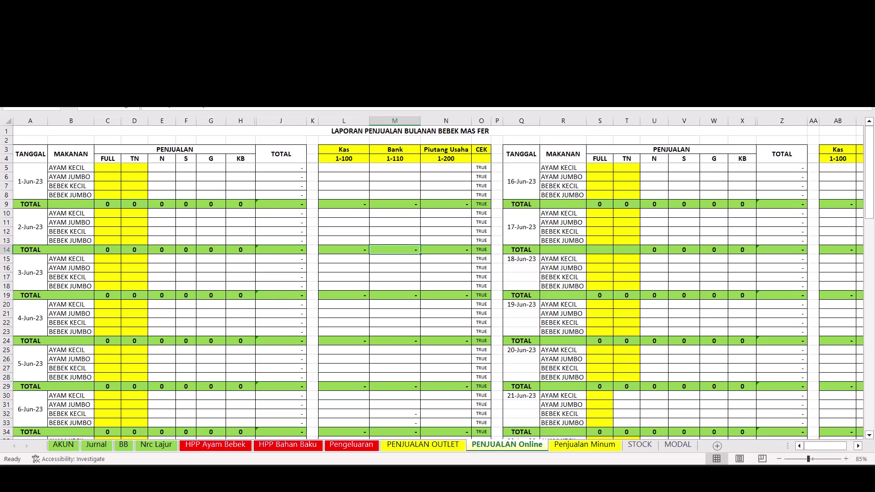
left_click(439, 451)
left_click_drag(133, 177, 275, 180)
key("ctrl+c")
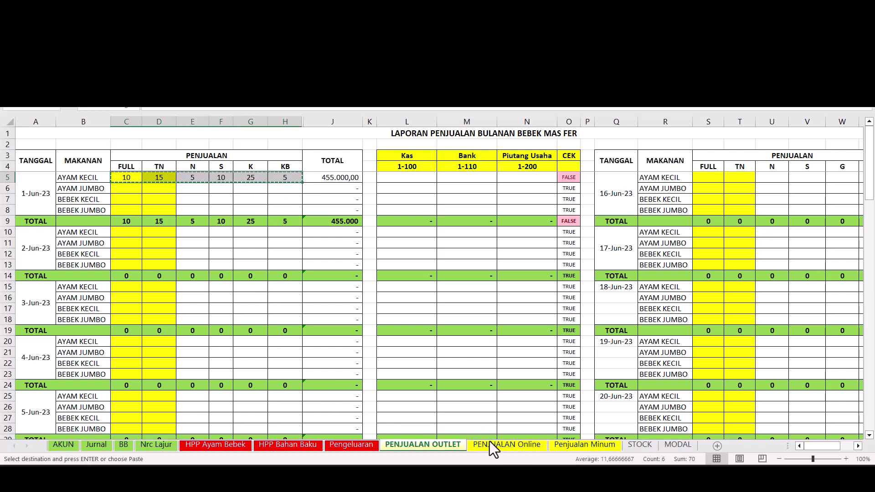
left_click(502, 444)
left_click(103, 169)
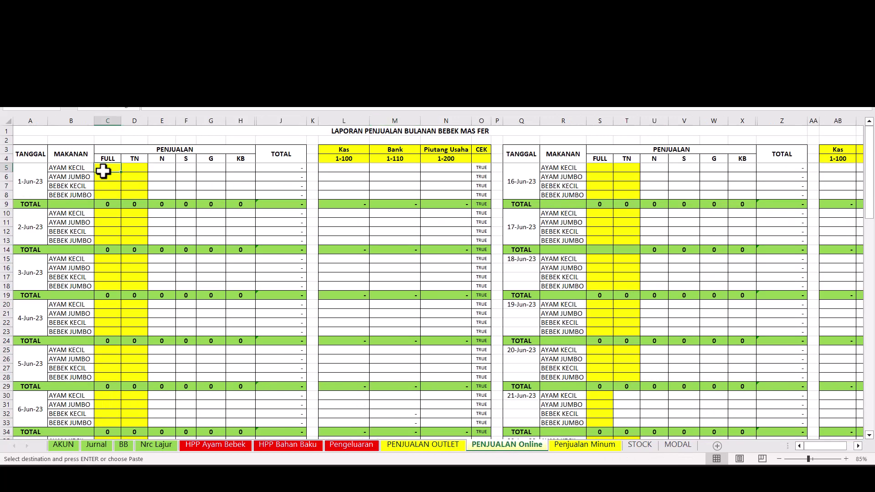
key("ctrl+v")
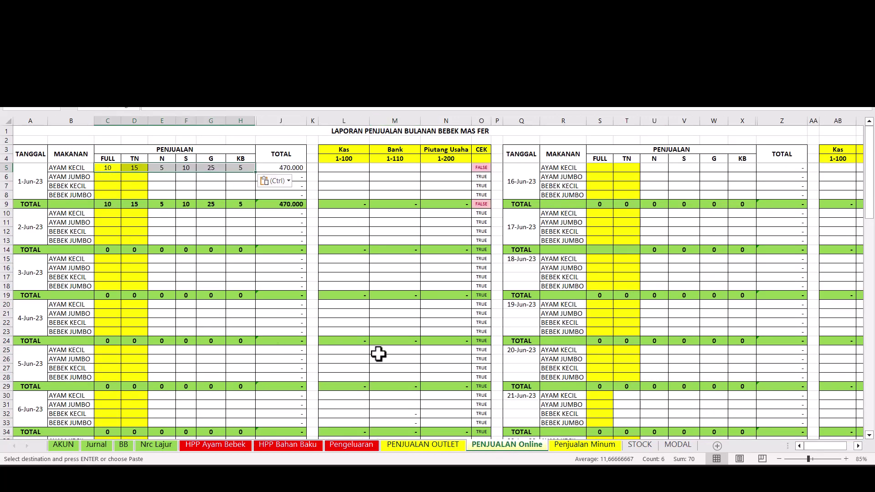
Return to PENJUALAN OUTLET and review the 1-Jun-23 AYAM KECIL total and the Kas, Bank and Piutang Usaha column headings
left_click(414, 444)
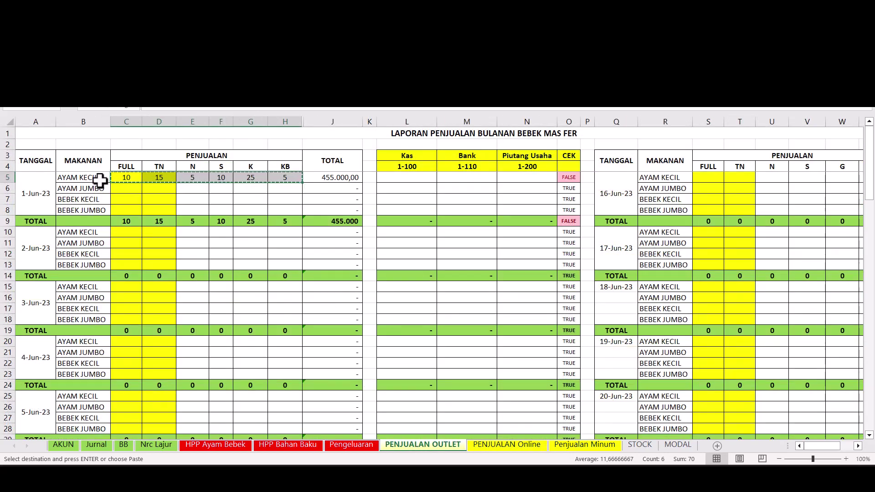
left_click(331, 179)
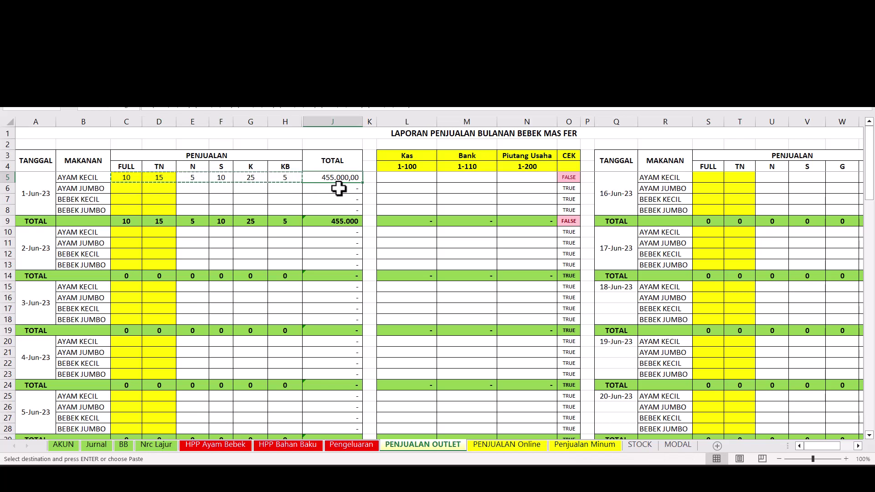
left_click(407, 177)
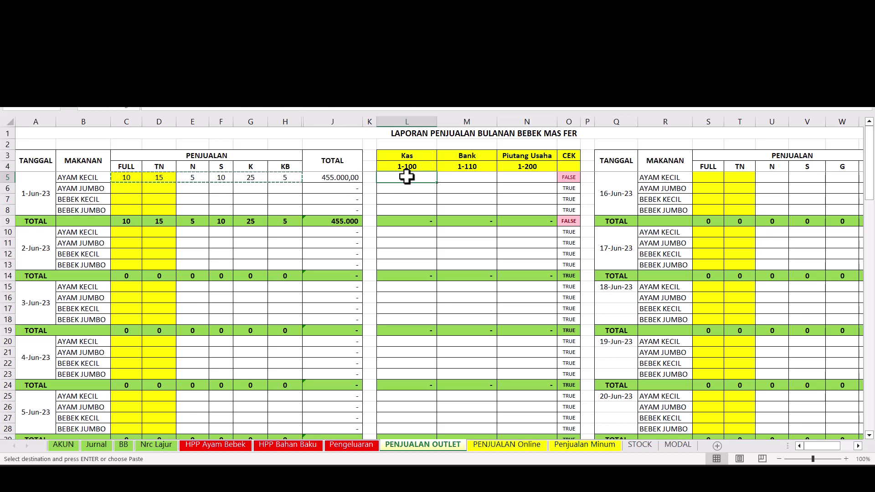
left_click(413, 157)
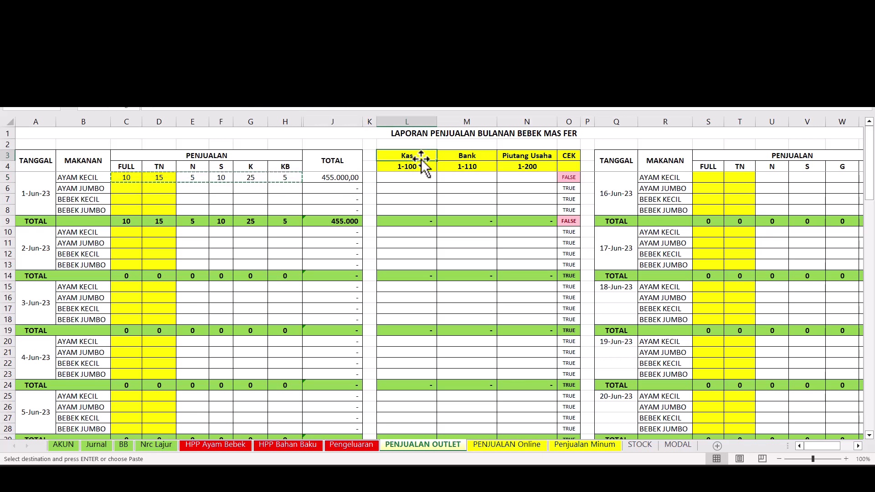
left_click(453, 160)
left_click(529, 161)
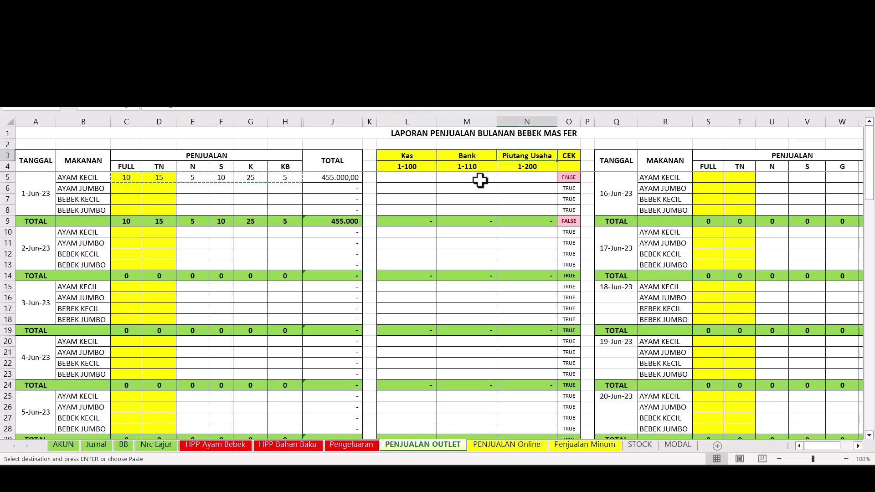
Try recording 455000 as the 1-Jun-23 AYAM KECIL Kas payment in L5, and clear the cell
left_click(414, 178)
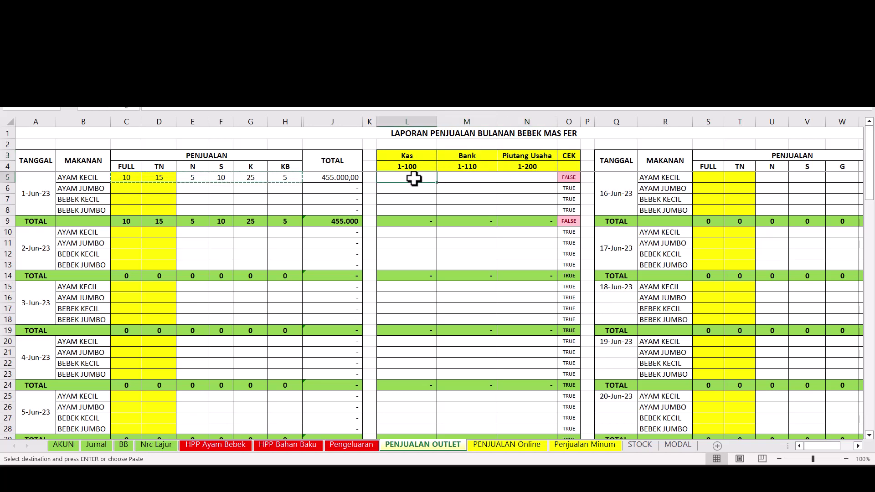
type("455000")
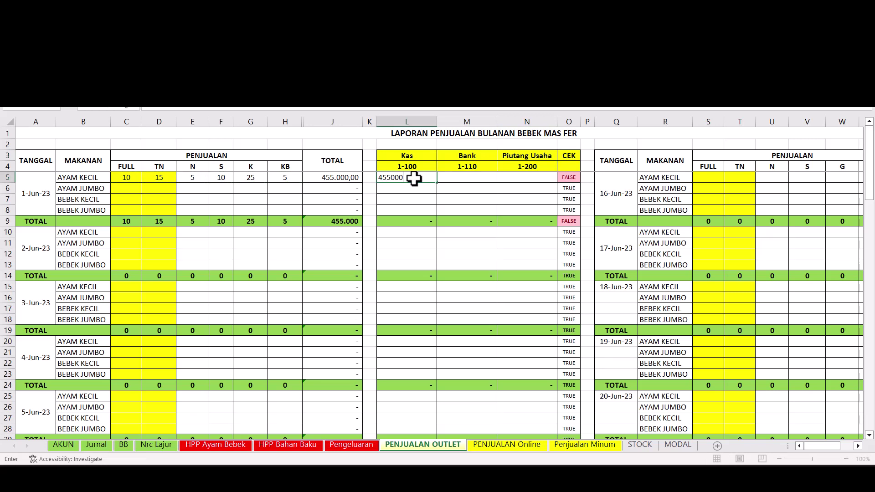
key("Tab")
left_click(413, 178)
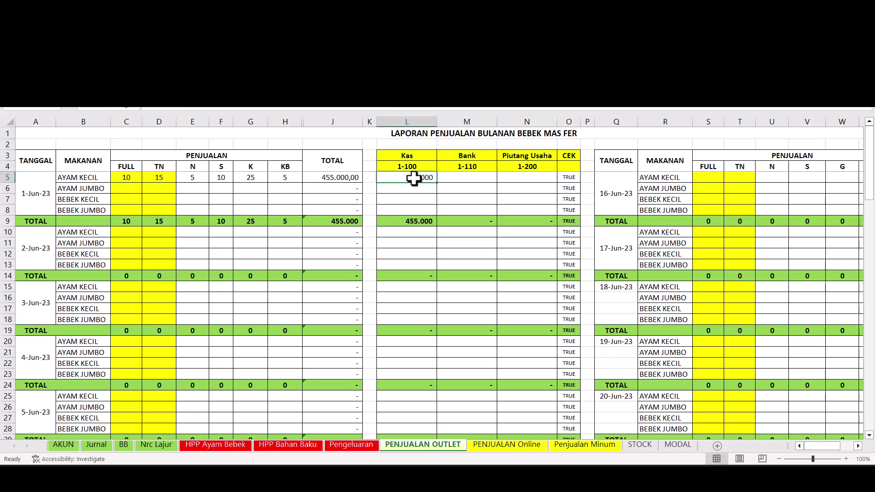
key("Delete")
key("Tab")
Try splitting the 1-Jun-23 AYAM KECIL payment into 400000 Kas in L5 and 55000 Bank in M5, and check its CEK cell
left_click(413, 178)
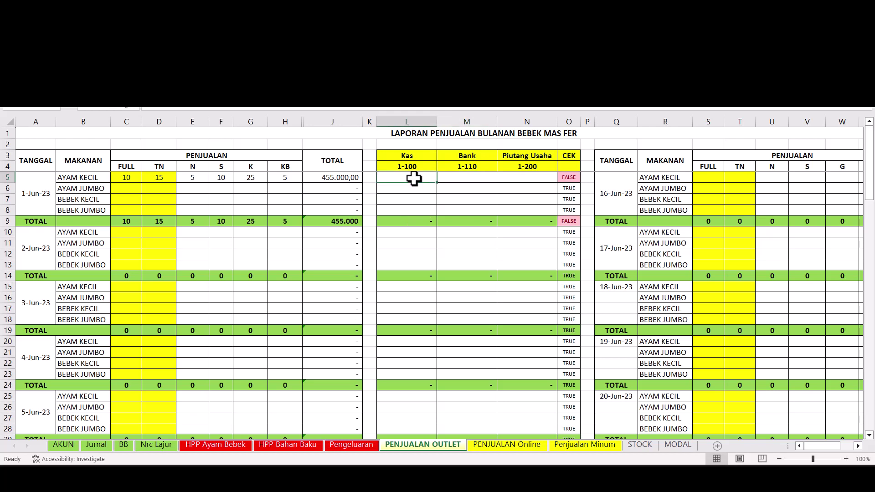
type("400.")
type("00")
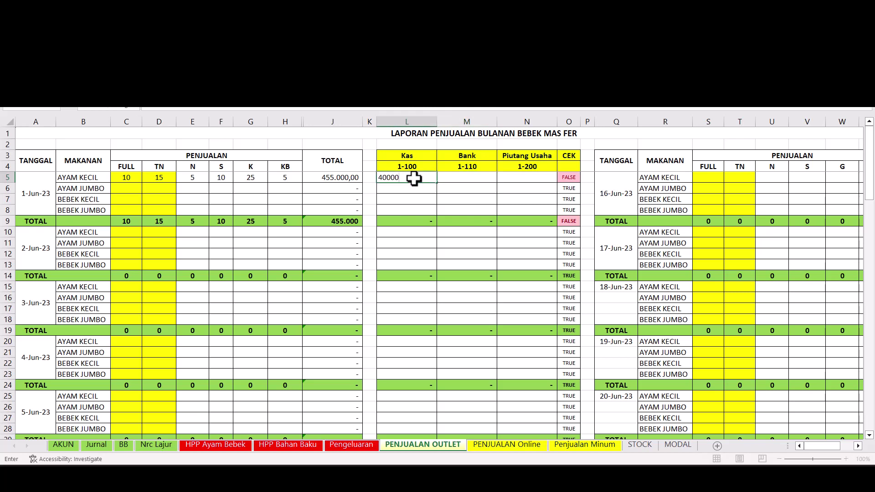
type("0")
key("Tab")
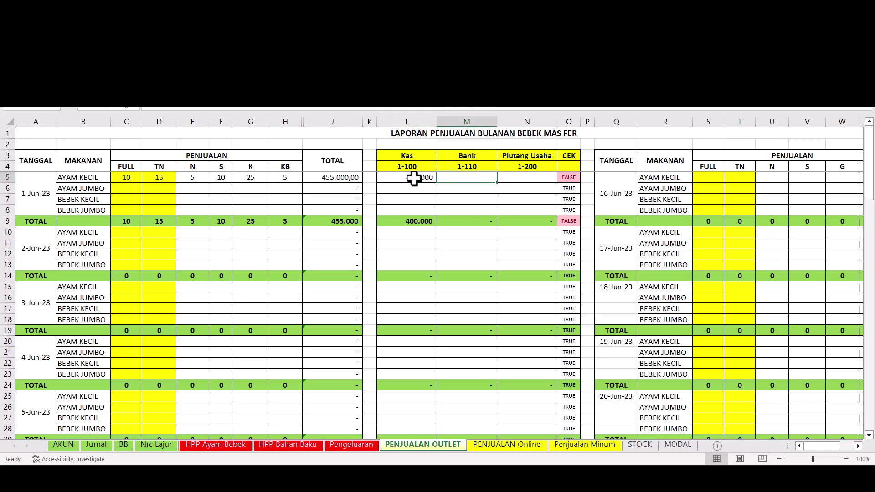
type("55")
key("Tab")
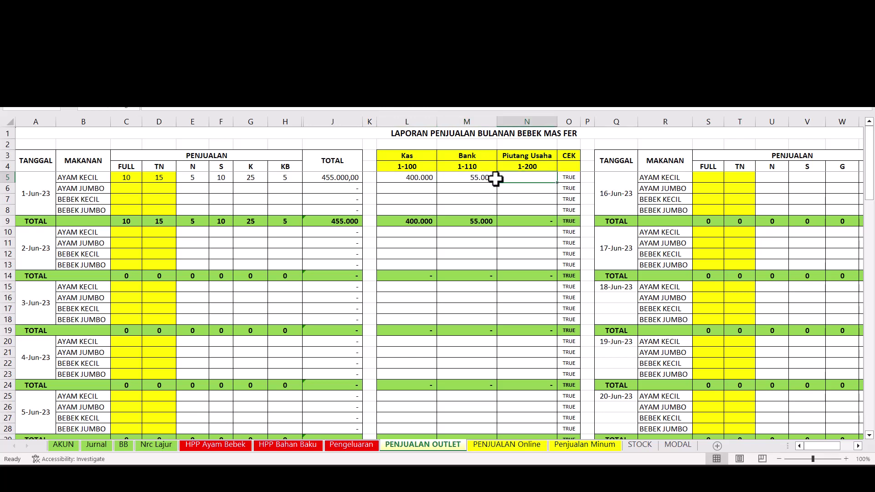
left_click(570, 176)
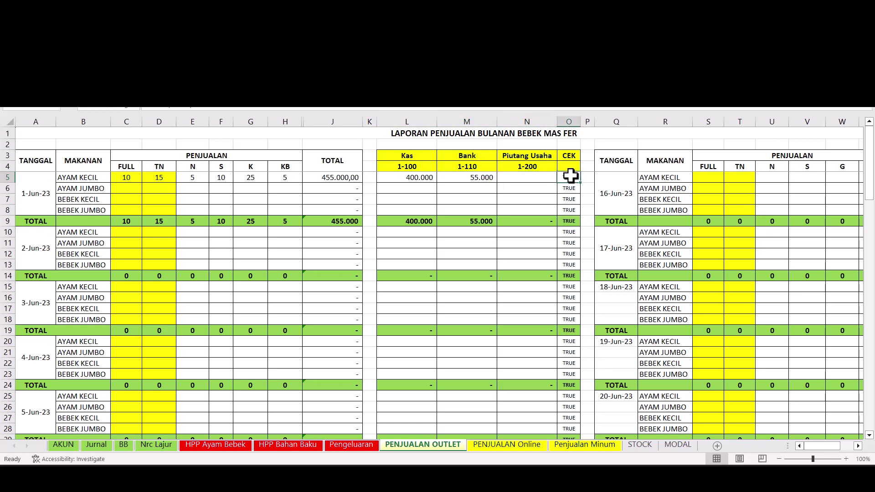
Try setting the 1-Jun-23 AYAM KECIL Bank payment in M5 to 50000, check CEK and the payment columns, and clear M5
left_click(481, 180)
type("50")
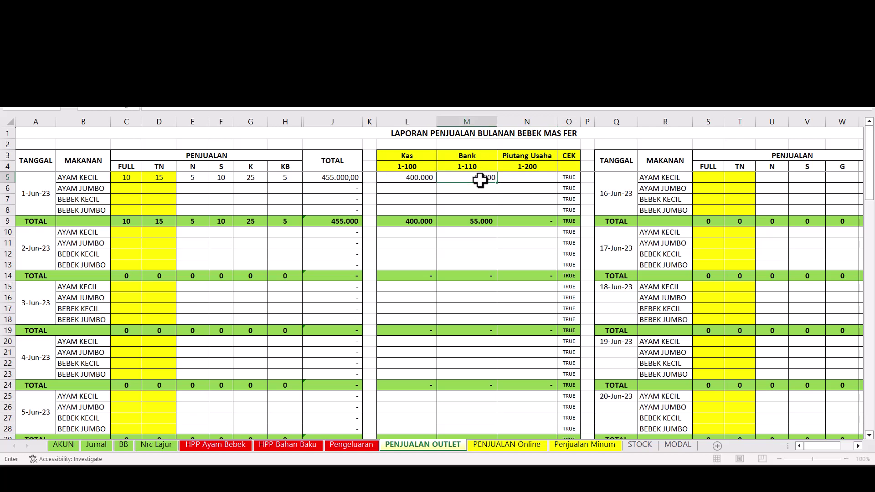
key("Tab")
left_click(577, 175)
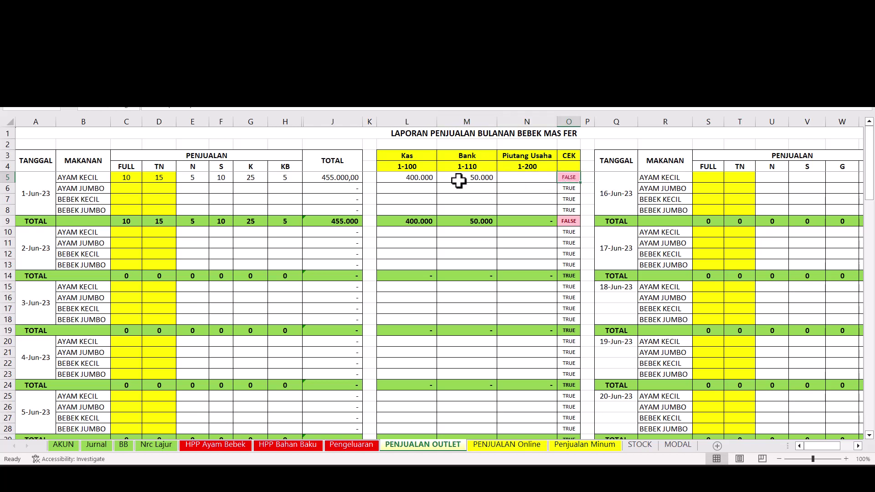
left_click_drag(417, 120, 508, 120)
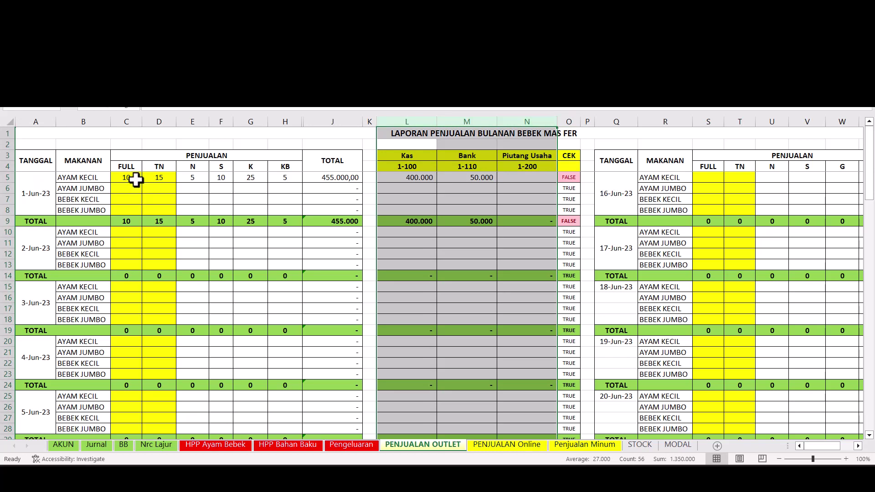
left_click(397, 178)
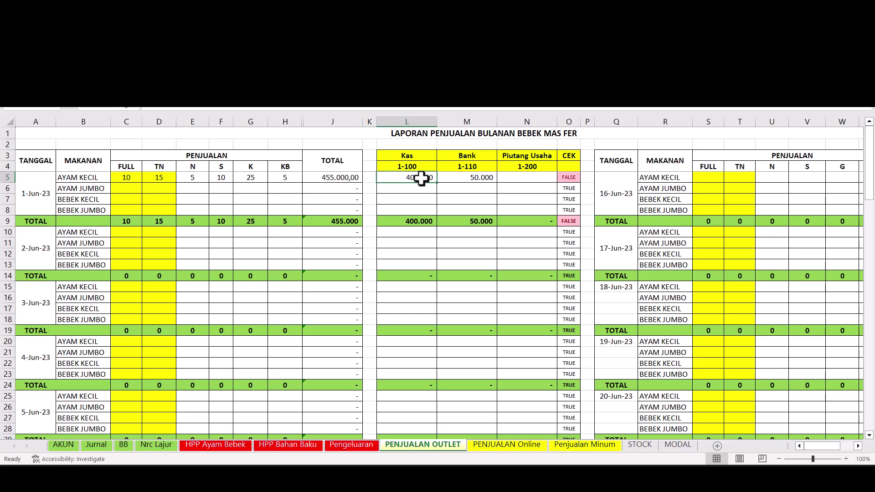
left_click(488, 177)
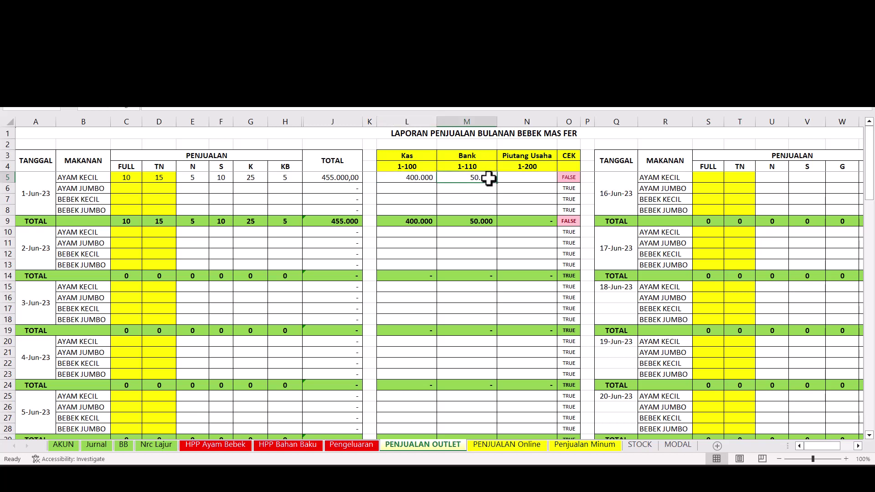
key("Delete")
Try copying the 1-Jun-23 AYAM KECIL total from J5 into the Kas cell L5, and undo the paste
left_click(339, 175)
left_click(426, 177)
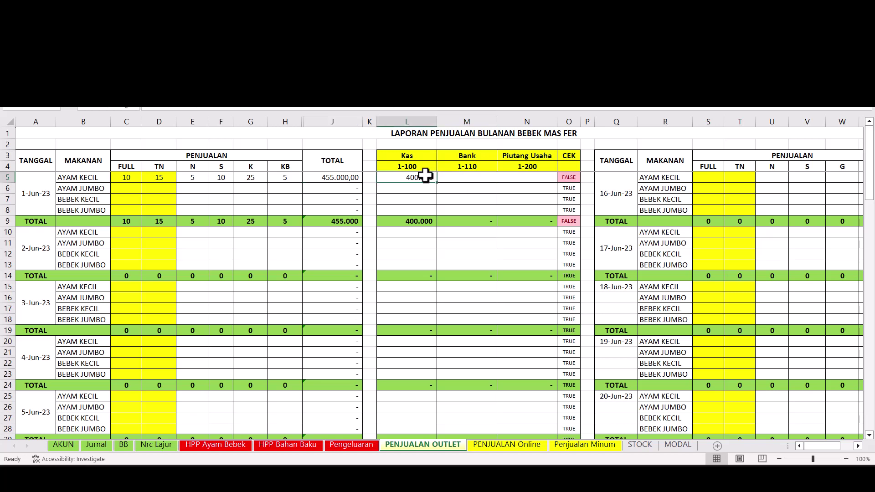
left_click(341, 179)
key("ctrl+c")
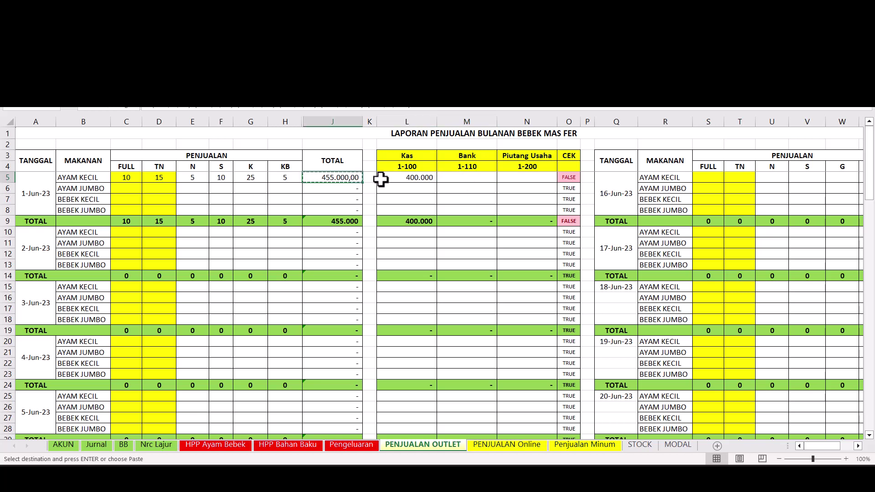
left_click(385, 179)
key("ctrl+v")
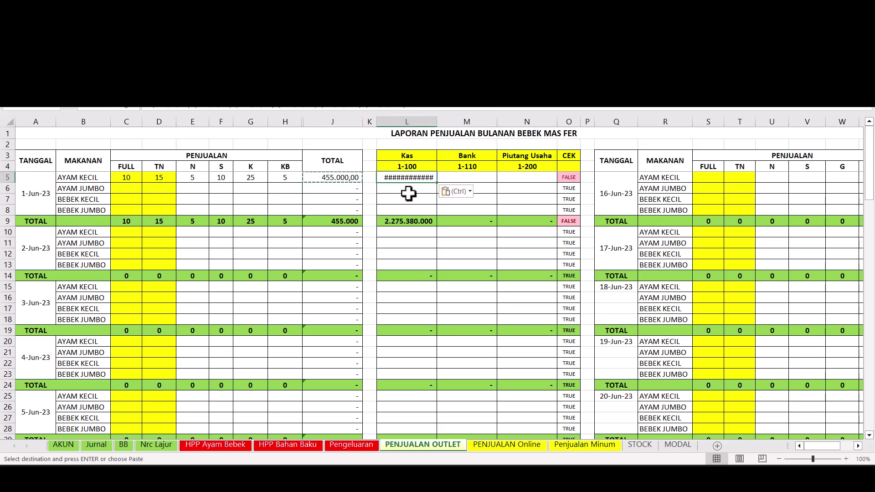
key("ctrl+z")
Record 455000 as the 1-Jun-23 AYAM KECIL Kas payment in L5
type("45")
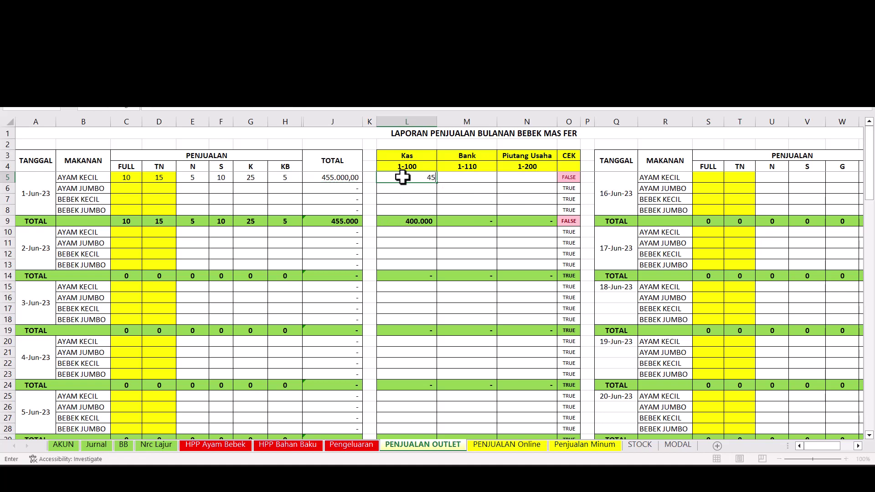
type("5.000")
key("Return")
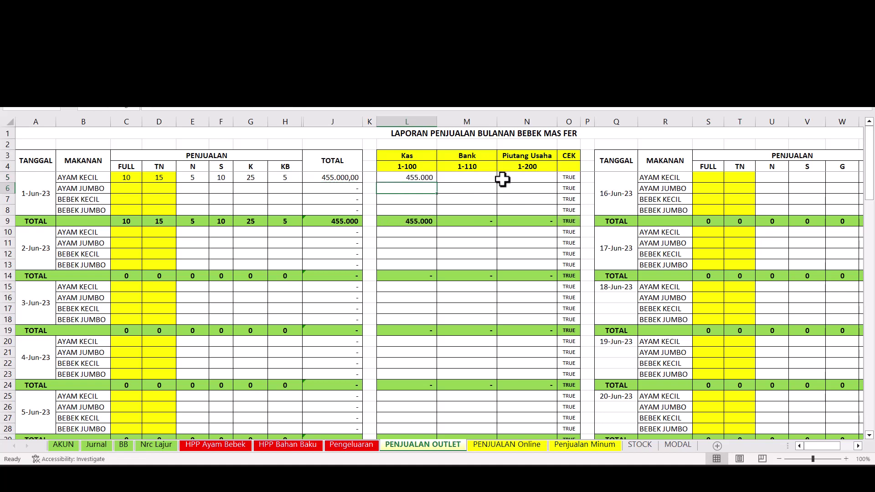
On PENJUALAN Online, try copying the 1-Jun-23 AYAM KECIL total from J5 into Bank cell M5, and replace it with 470000
left_click(495, 447)
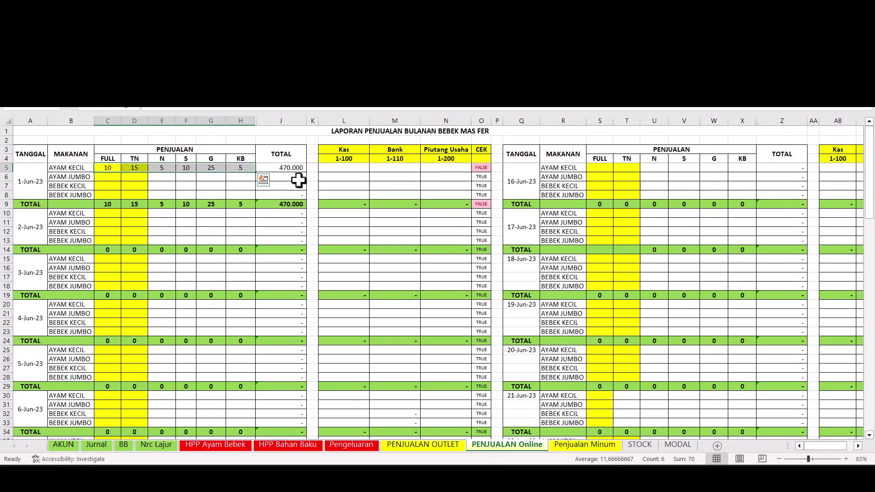
left_click(406, 170)
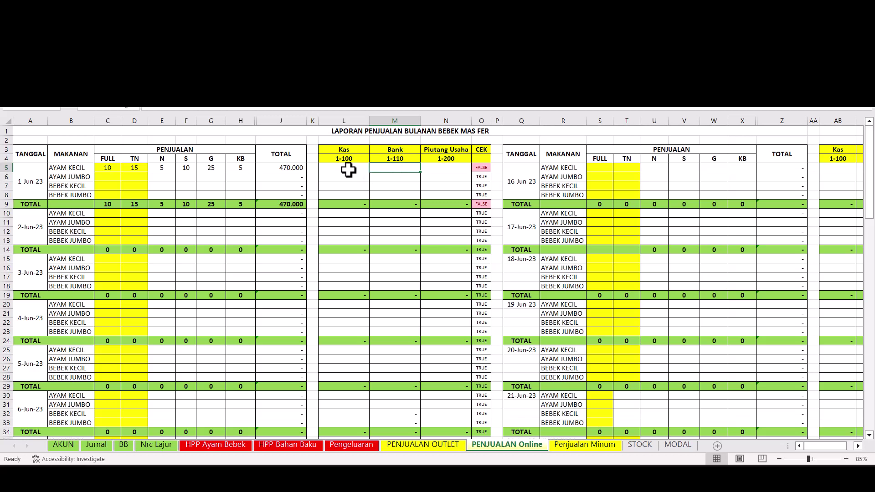
left_click(291, 166)
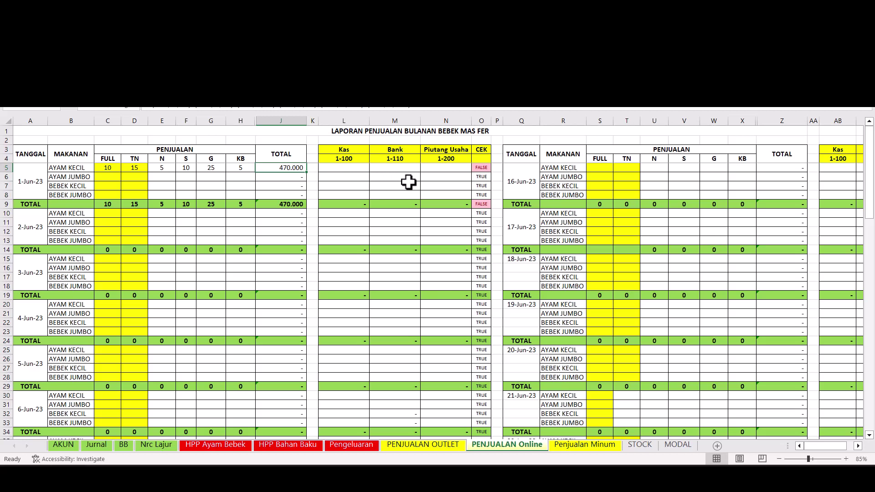
key("ctrl+c")
left_click(395, 167)
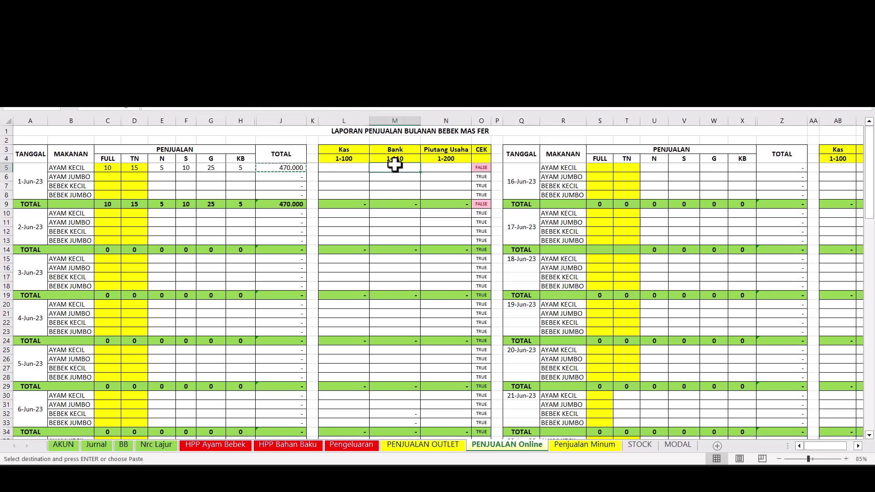
key("ctrl+v")
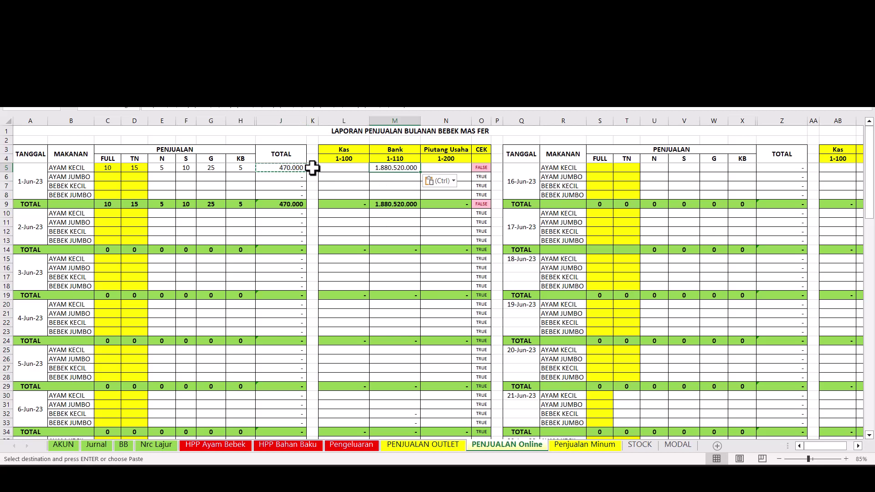
type("470000")
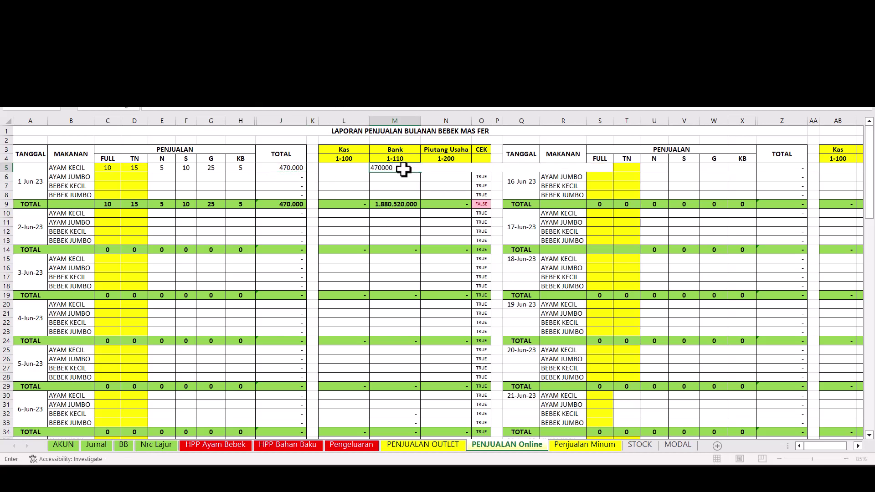
key("Return")
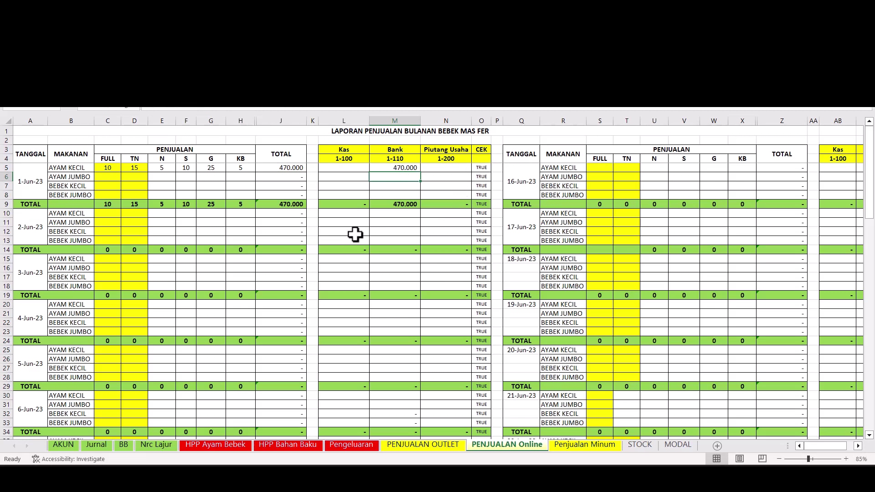
Open the Penjualan Minum sheet and review the drink price list in A38:B42 and the daily rows
left_click(575, 444)
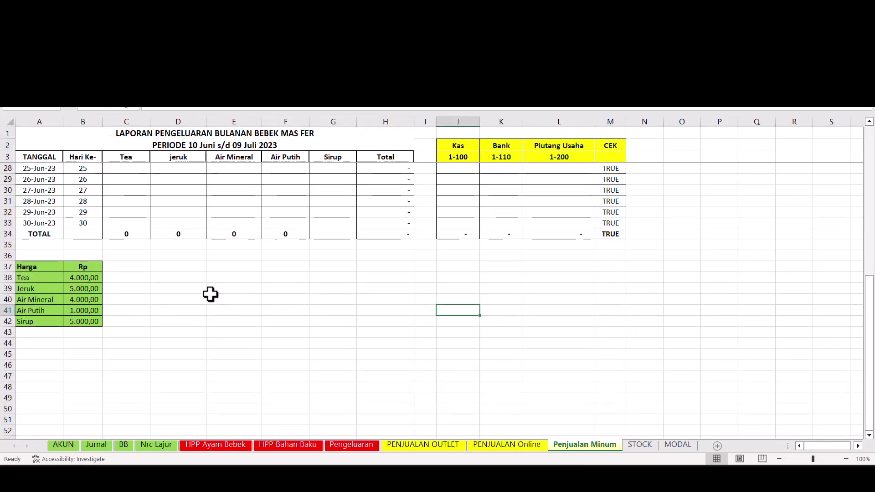
left_click_drag(35, 279, 35, 325)
left_click_drag(72, 279, 75, 322)
scroll(187, 287, "up", 8)
scroll(192, 287, "down", 7)
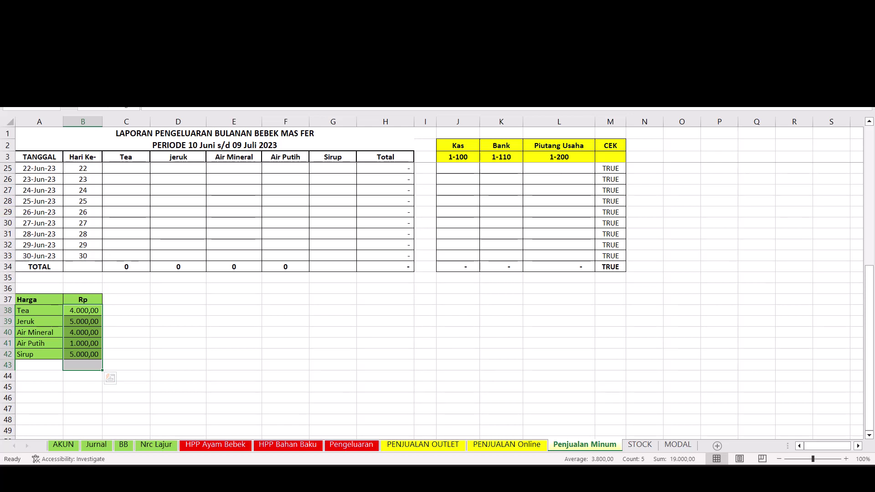
Enter 22-Jun-23 drink sales of 20 Tea in C25 and 20 jeruk in D25, and check the row's total
left_click(123, 168)
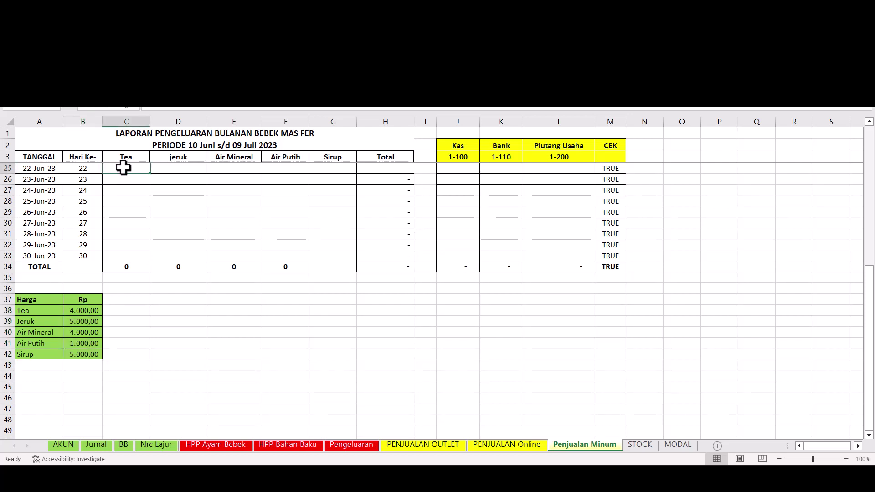
type("20")
key("Tab")
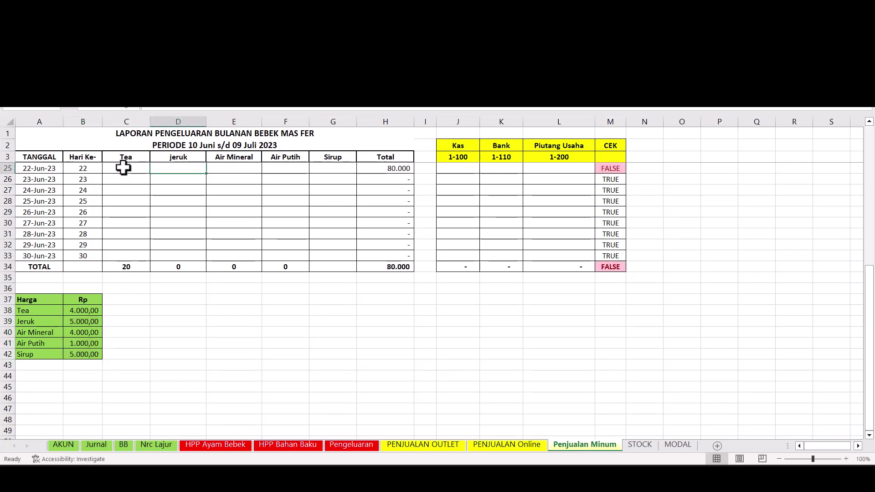
type("20")
key("Tab")
left_click(404, 169)
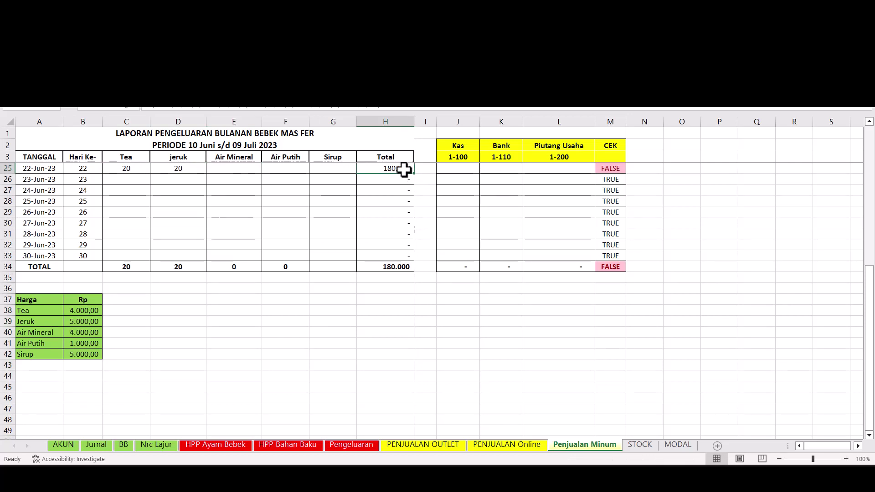
Try moving the 22-Jun-23 drink quantities C25:E25 to the 1-Jun-23 row, starting at C4
left_click_drag(124, 168, 236, 170)
key("ctrl+c")
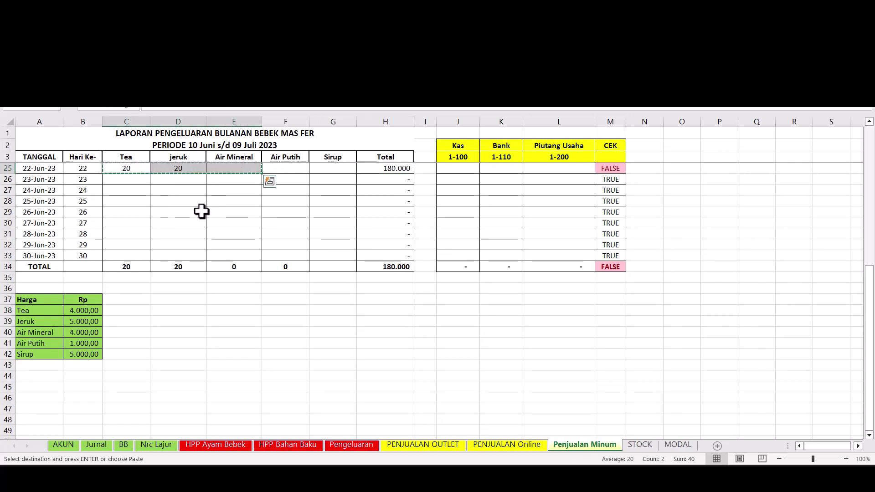
scroll(196, 214, "up", 7)
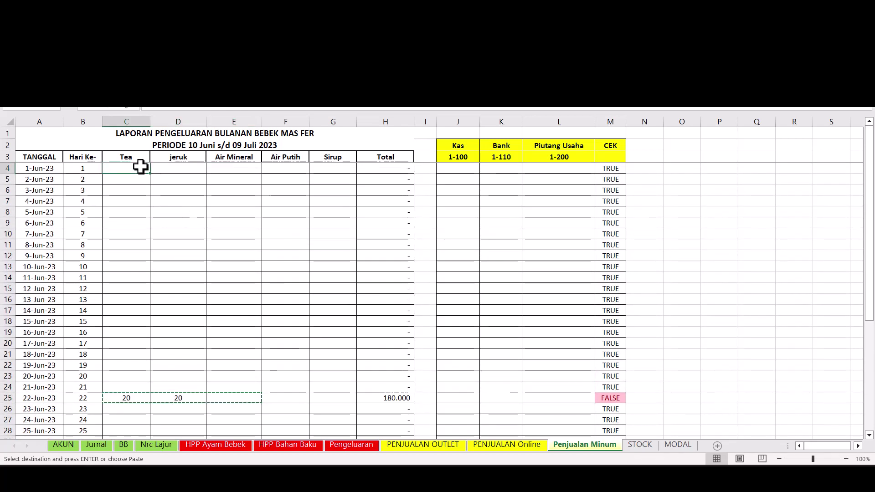
left_click(143, 169)
key("ctrl+v")
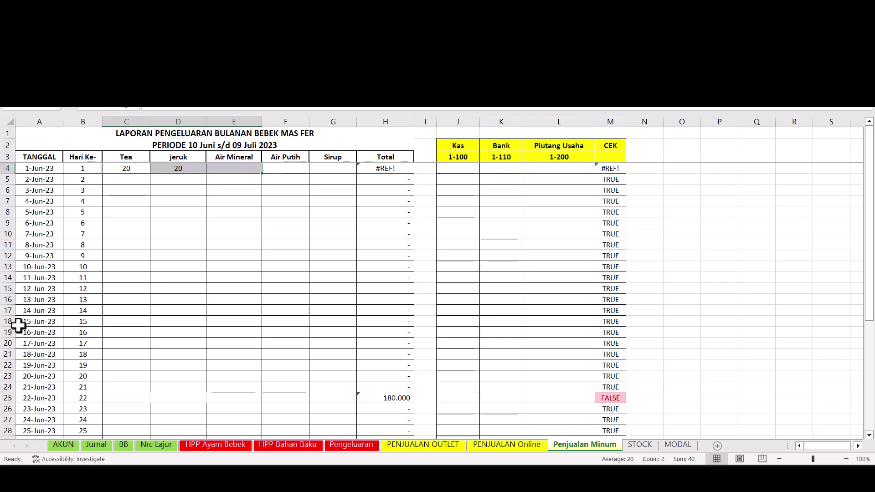
Inspect the 1-Jun-23 total formula in H4 and the sheet totals, and undo the move of the drink quantities
left_click(48, 169)
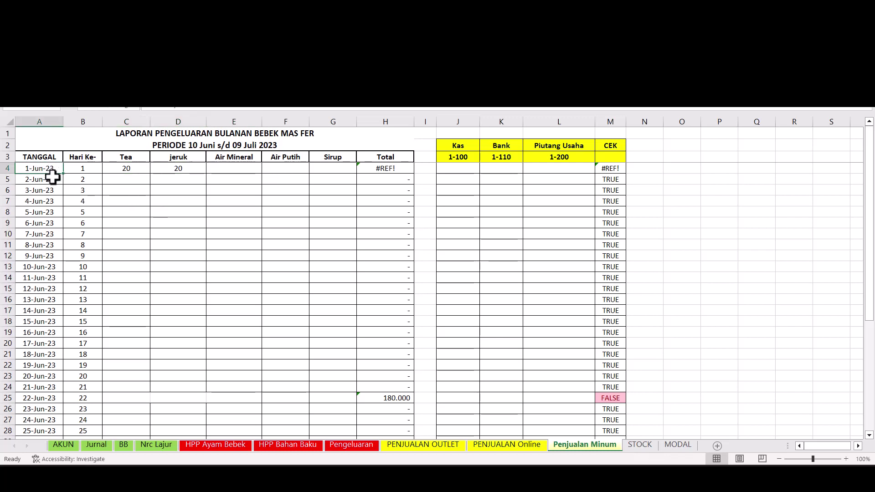
left_click(137, 169)
left_click(162, 169)
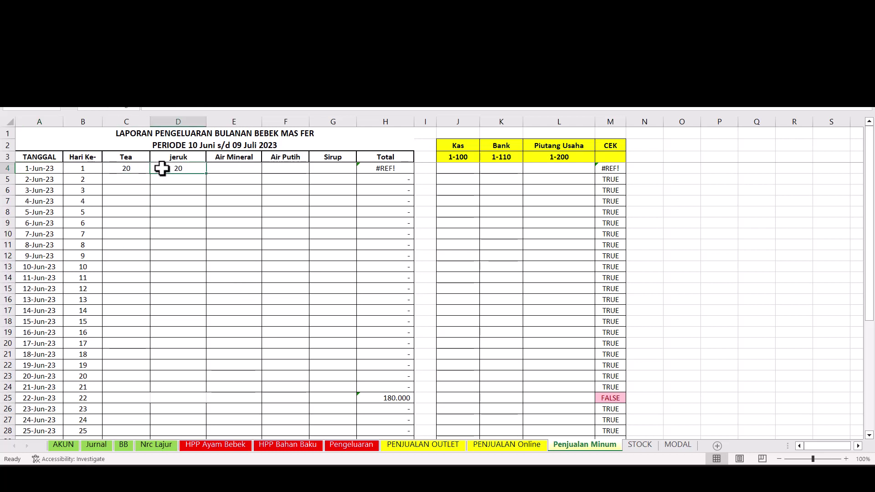
double_click(373, 170)
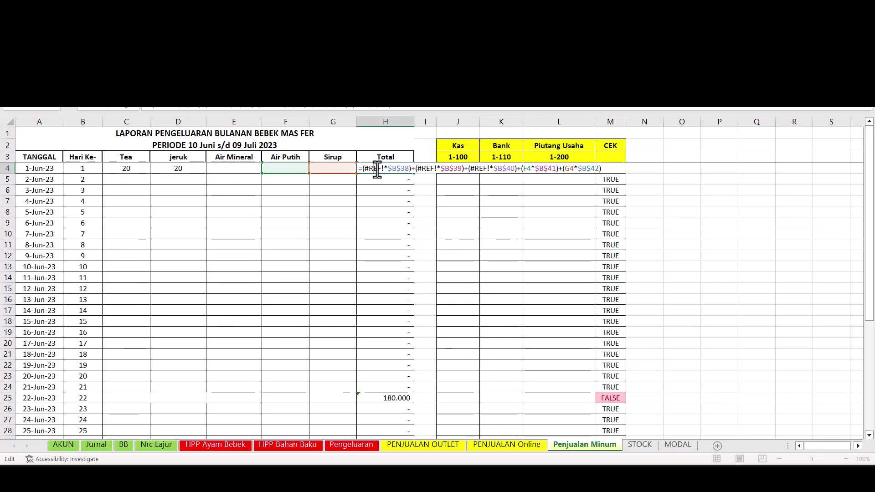
key("Return")
scroll(397, 180, "down", 8)
scroll(396, 179, "up", 8)
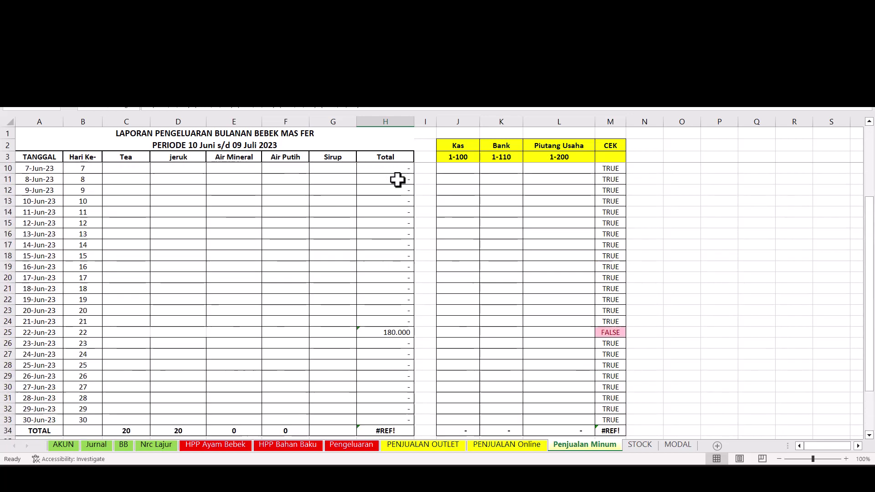
key("ctrl+z")
key("ctrl+z")
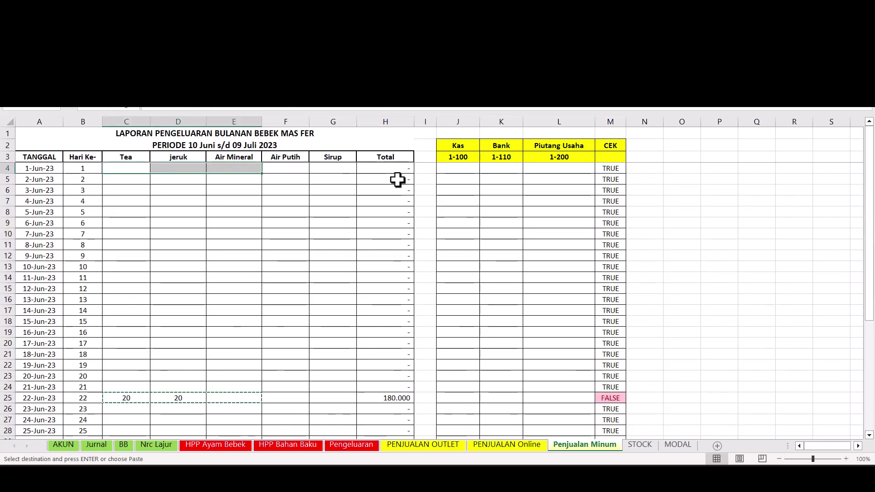
Enter 1-Jun-23 drink sales of 20 Tea in C4 and 20 jeruk in D4, and check the row's total in H4
left_click(131, 168)
type("20")
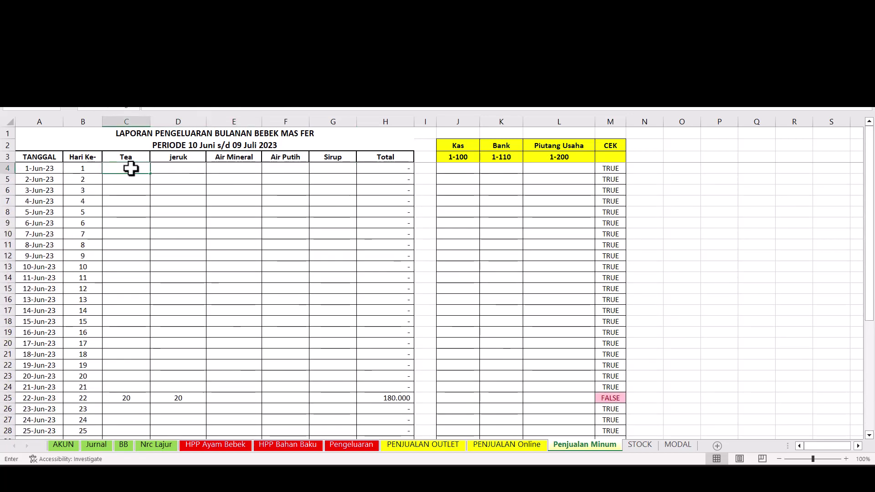
key("Tab")
type("20")
key("Tab")
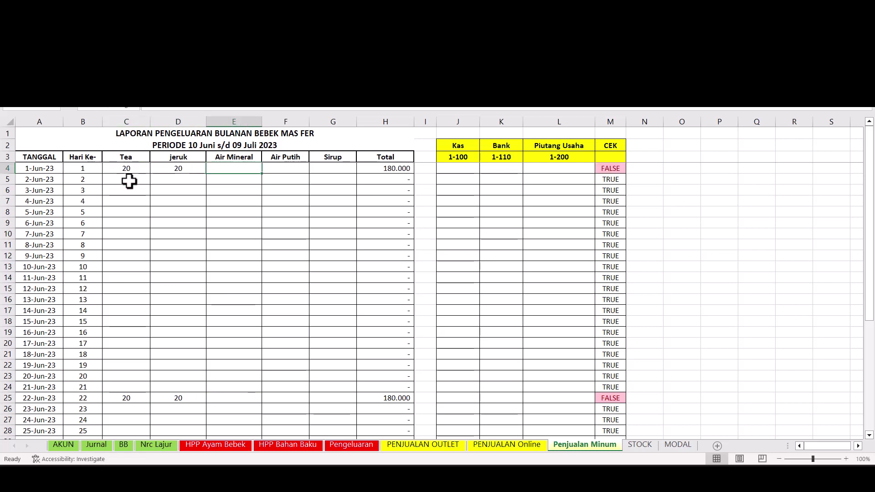
left_click(396, 169)
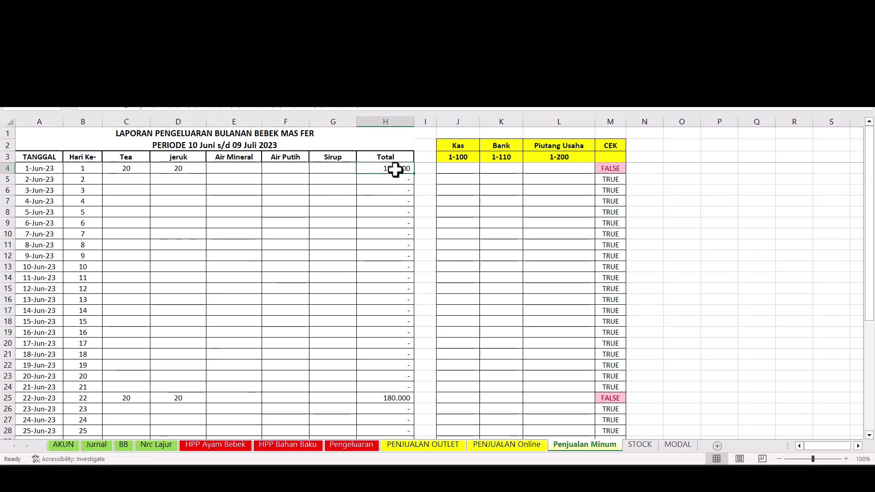
Clear the 22-Jun-23 Tea and jeruk quantities in C25 and D25
left_click(123, 399)
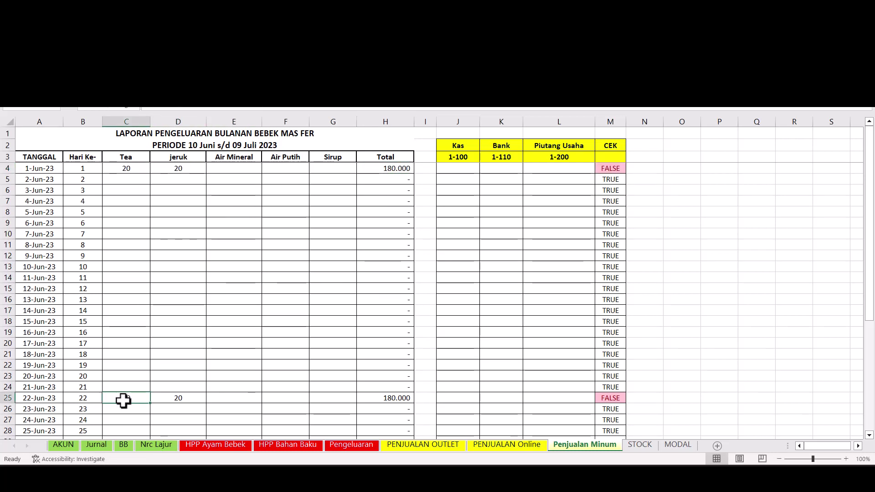
left_click(177, 396)
key("Delete")
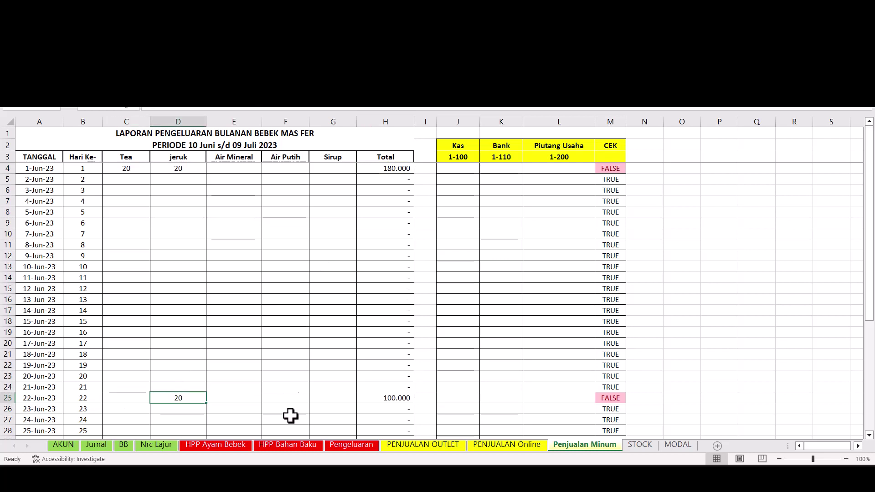
left_click(291, 416)
left_click(182, 396)
key("Delete")
left_click(385, 378)
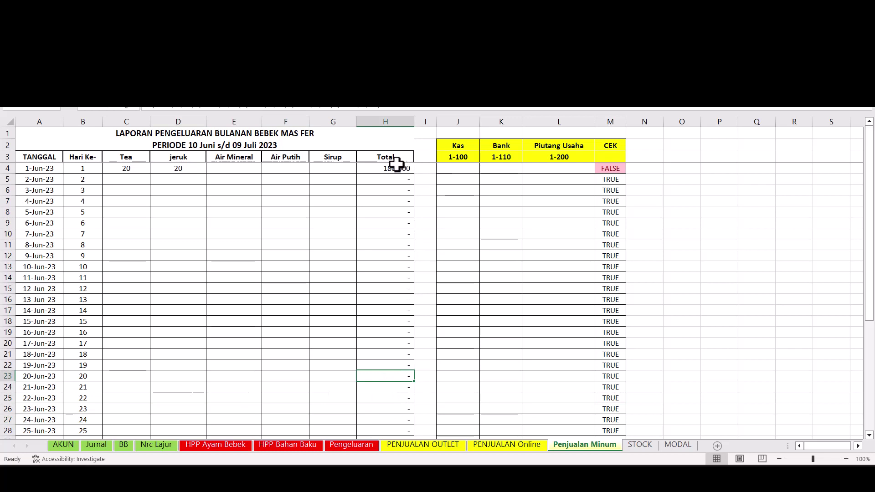
Allocate 180.000 of the 1-Jun-23 drink sales to Kas in J4
left_click(451, 168)
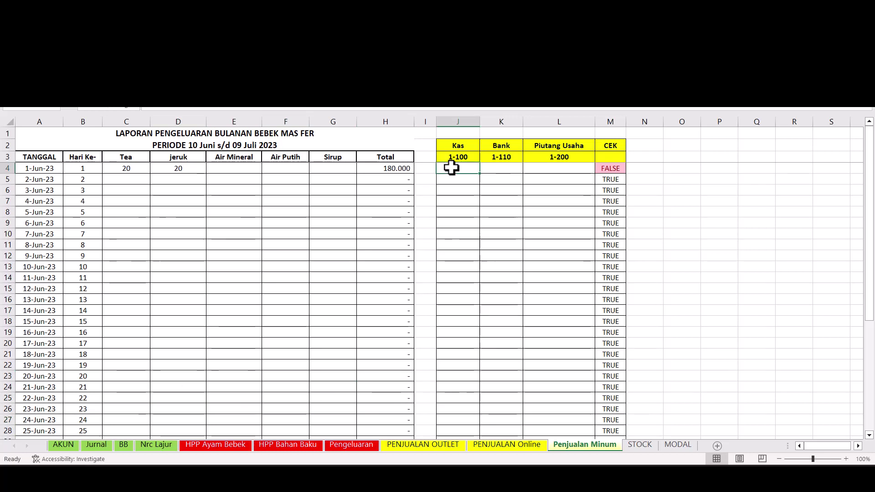
type("18")
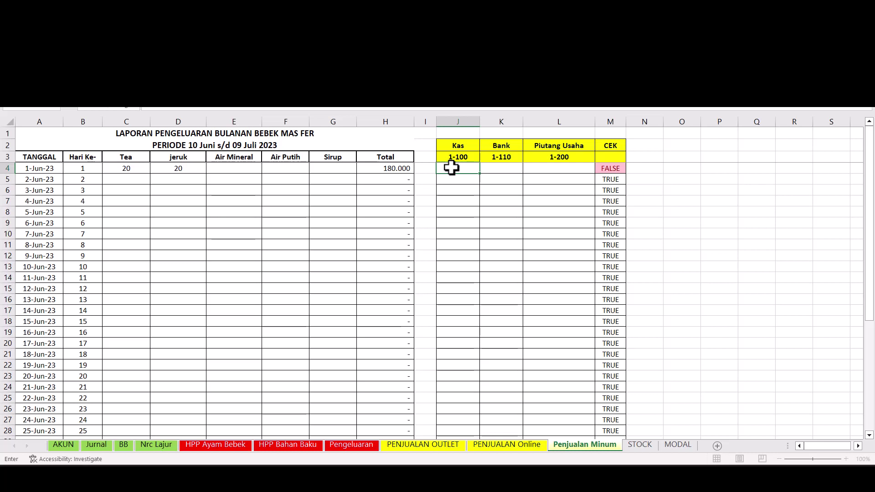
type("0.000")
key("Tab")
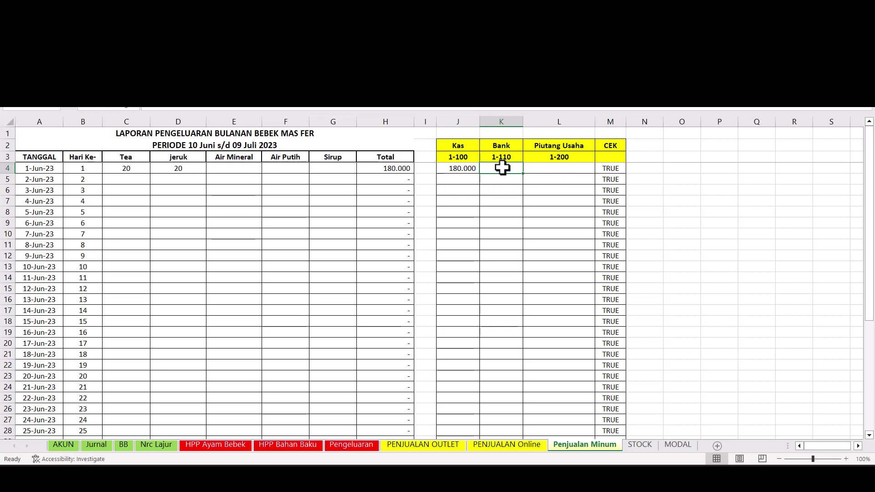
Try splitting the 1-Jun-23 payment into 175.000 Kas in J4 and 5.000 Bank in K4
key("Left")
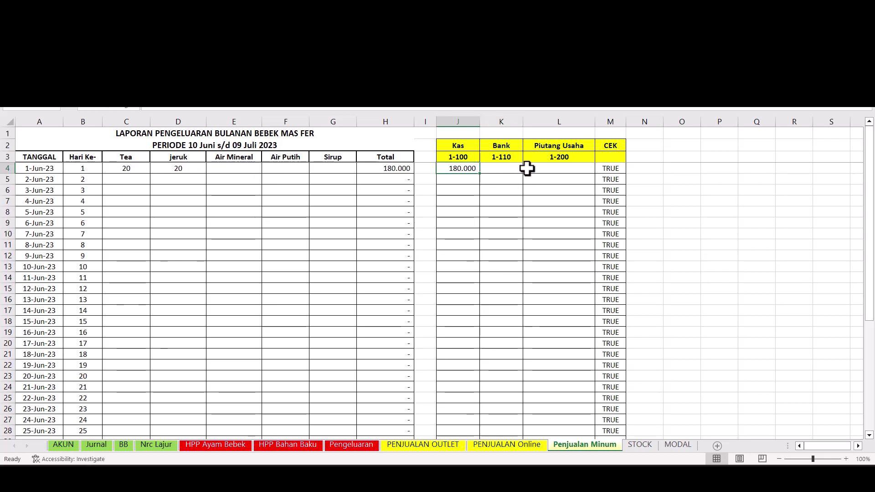
type("175")
key("ctrl+Return")
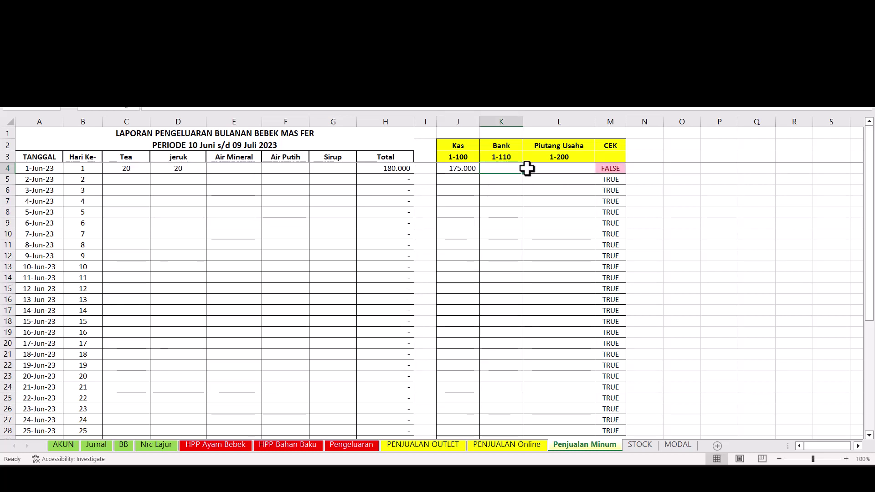
key("Left")
key("Right")
key("Right")
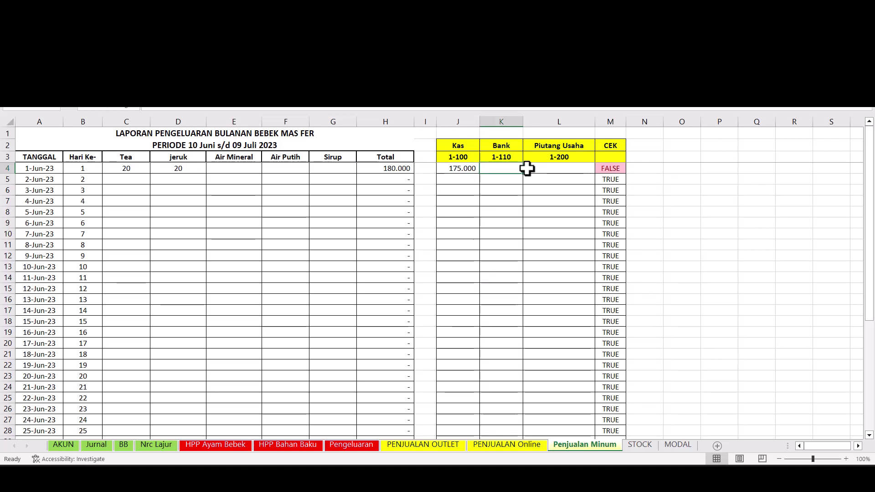
type("5000")
key("Right")
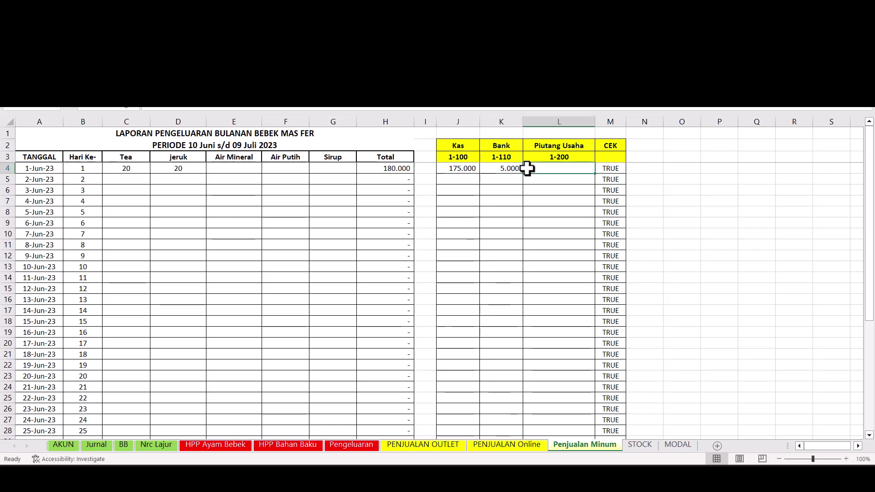
Set the 1-Jun-23 Kas amount in J4 to 180.000, remove the Bank amount in K4, and review the monthly totals in row 34
left_click(470, 169)
left_click_drag(465, 121, 553, 121)
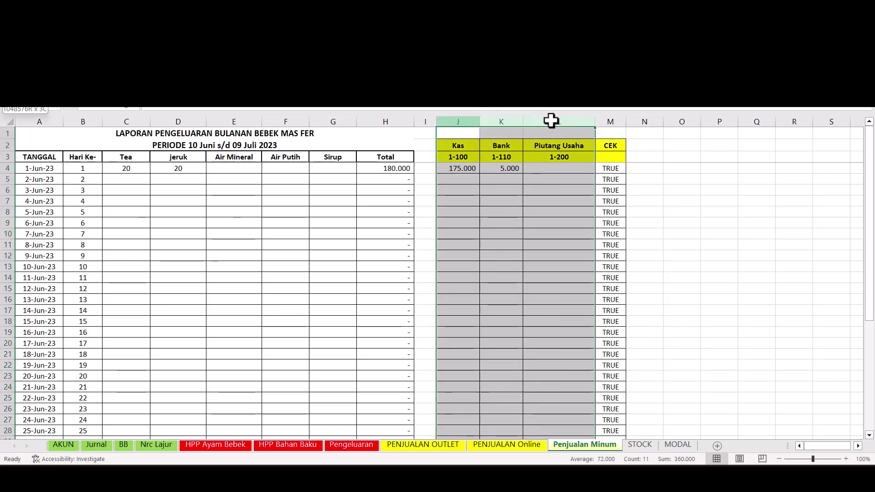
left_click(472, 169)
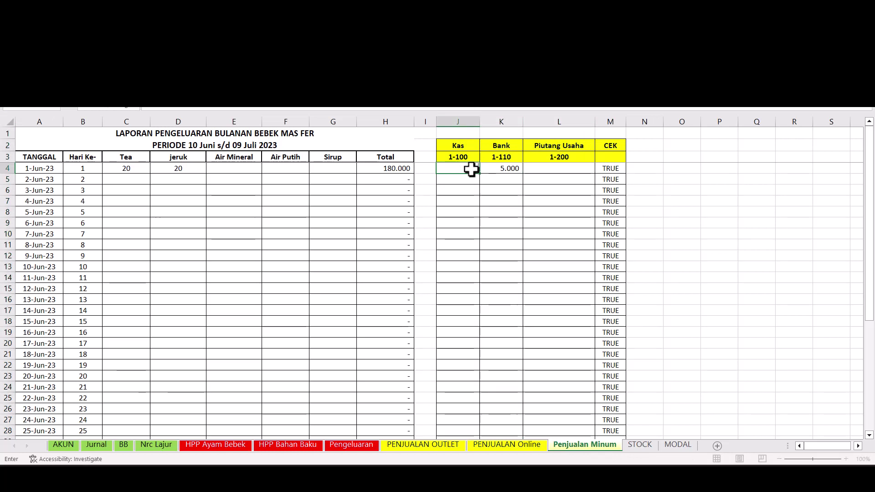
type("180000")
key("Tab")
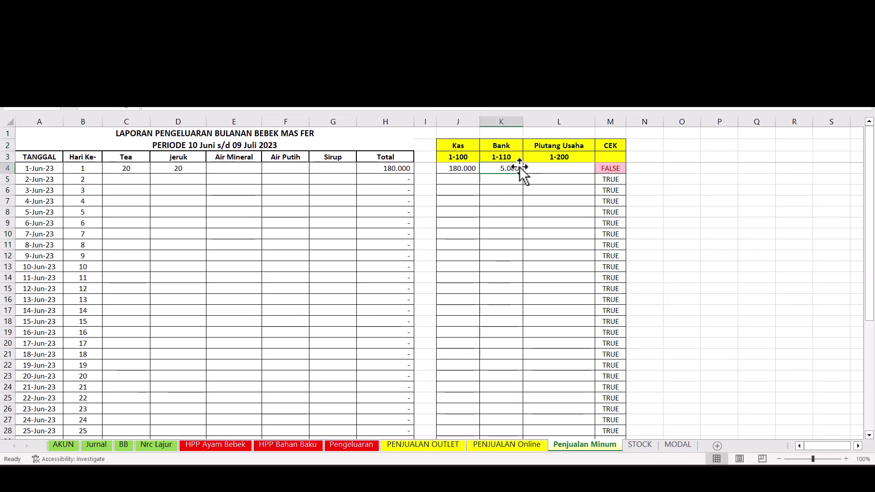
key("BackSpace")
key("Left")
scroll(320, 277, "down", 6)
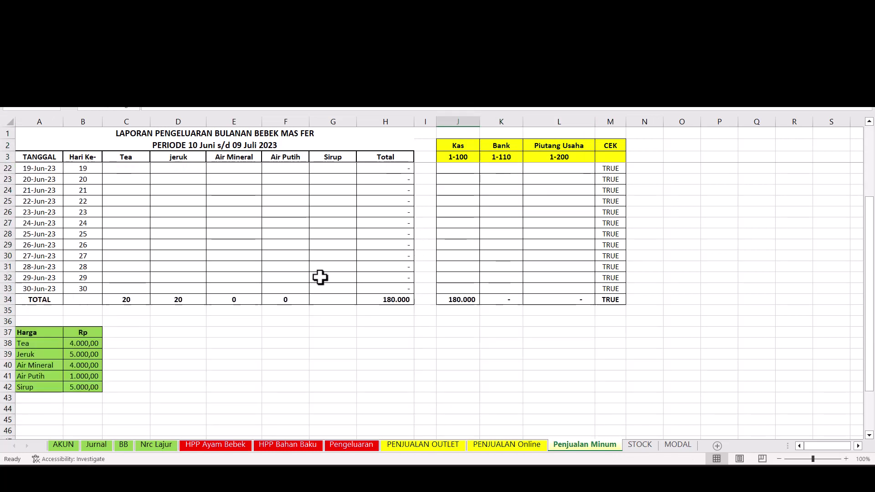
scroll(338, 284, "down", 3)
scroll(483, 326, "up", 9)
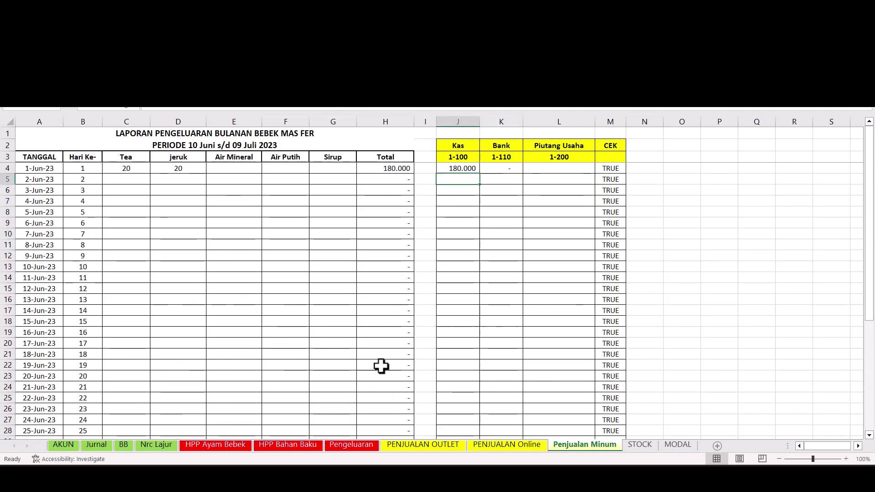
Open the HPP Ayam Bebek sheet and show its daily rows starting from 1-Jun-23
key("alt+Tab")
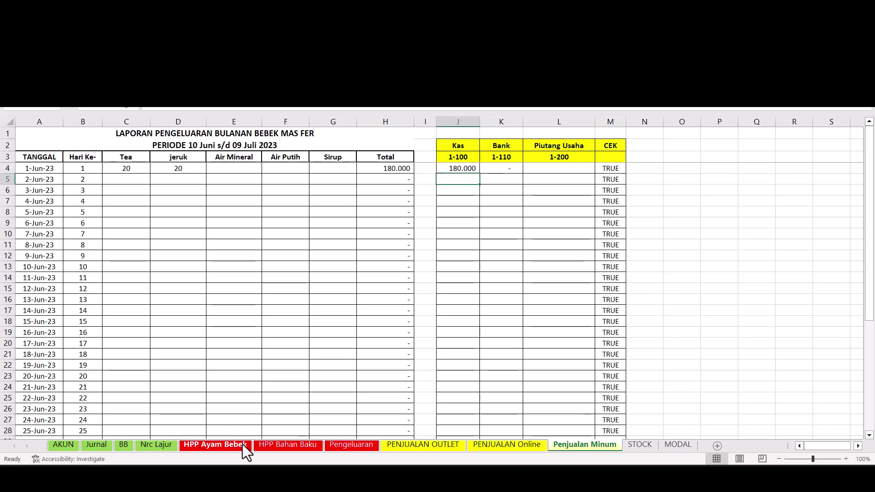
left_click(258, 445)
left_click(346, 447)
left_click(229, 447)
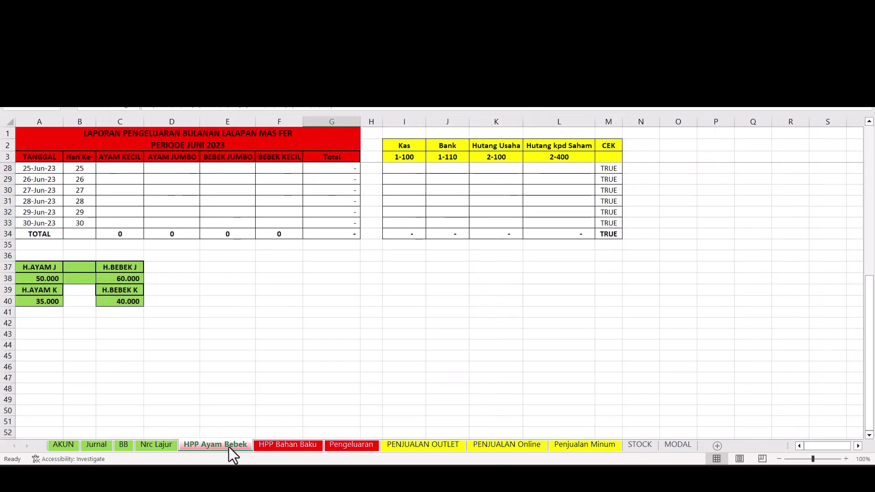
scroll(615, 377, "up", 8)
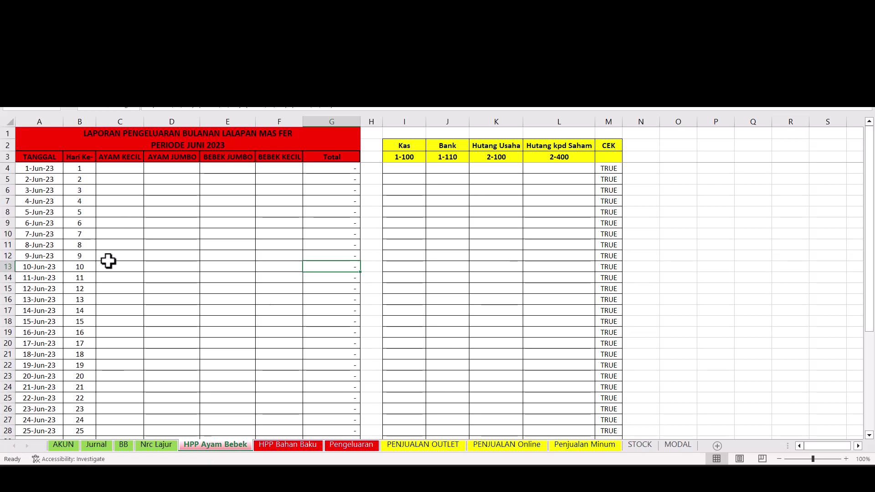
Enter 1-Jun-23 quantities of 5 each for AYAM KECIL, AYAM JUMBO, BEBEK JUMBO and BEBEK KECIL in C4:F4
left_click(114, 166)
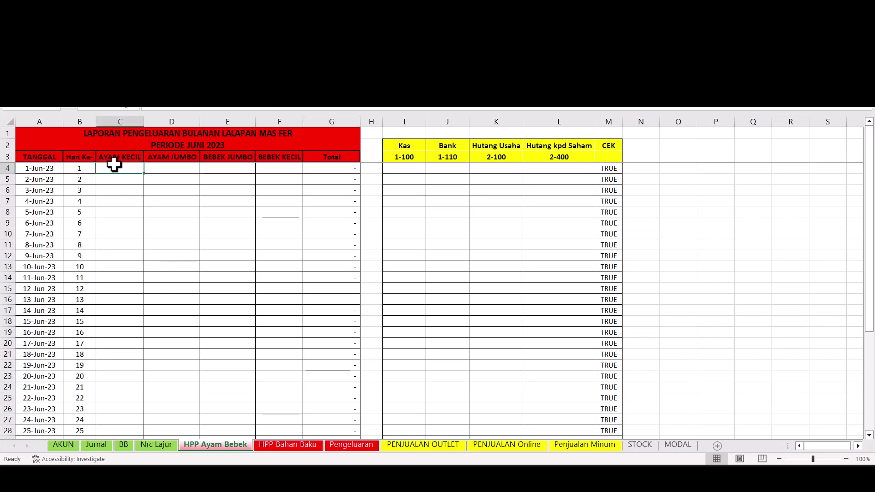
type("5")
key("Tab")
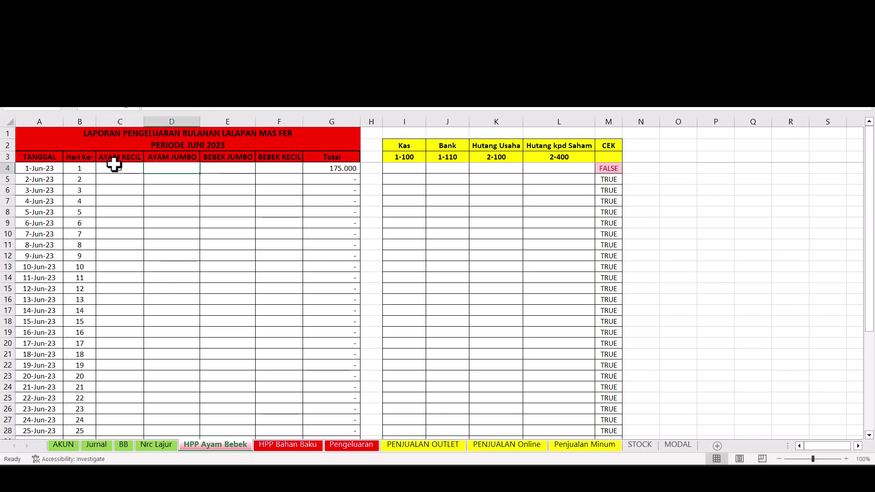
type("5")
key("Tab")
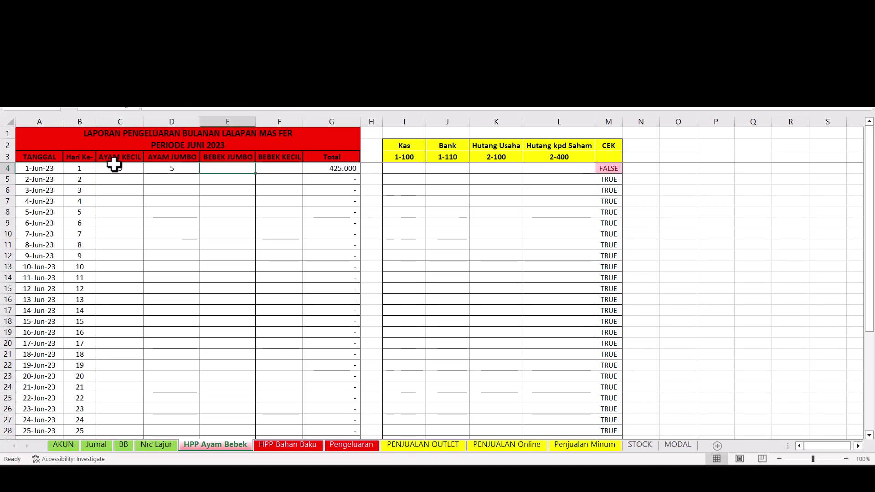
type("5")
key("Tab")
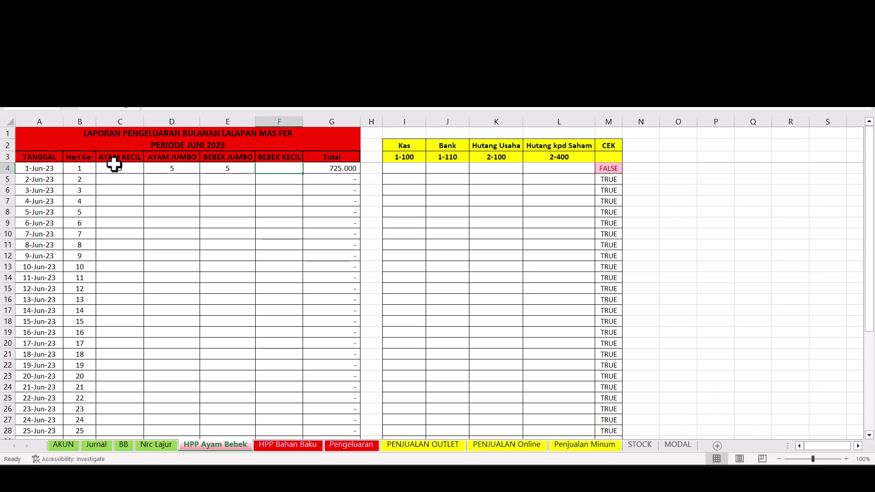
type("5")
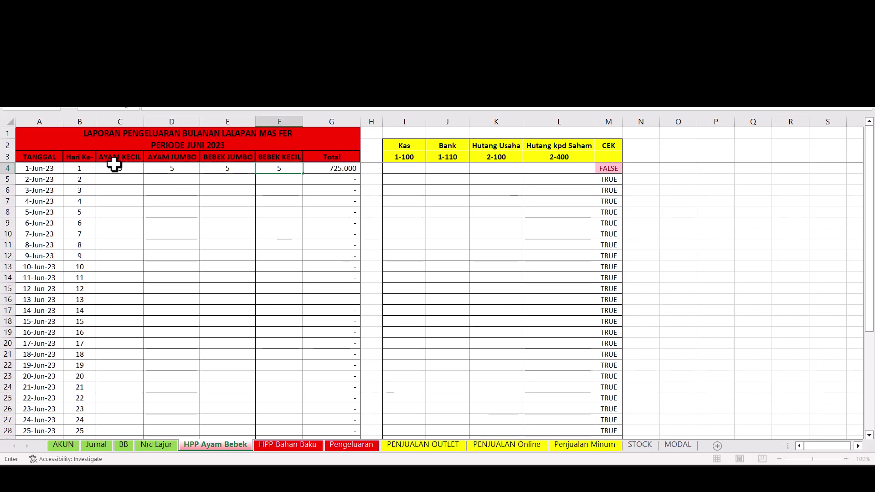
key("Return")
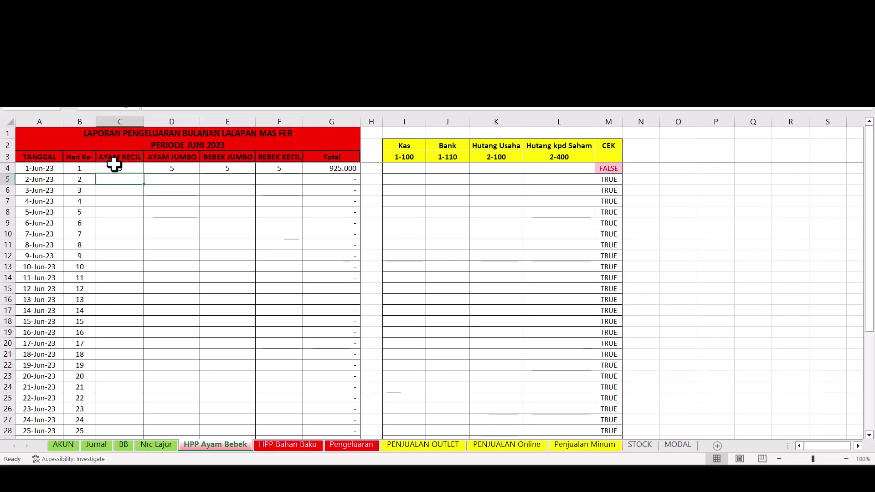
Inspect the 1-Jun-23 total in G4 and the chicken and duck unit prices in A37:C40
left_click(346, 168)
scroll(308, 239, "down", 5)
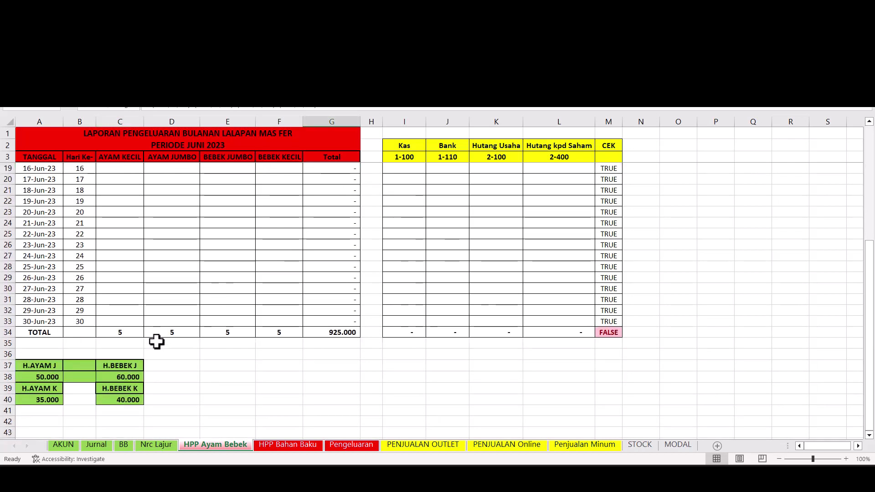
scroll(150, 346, "down", 2)
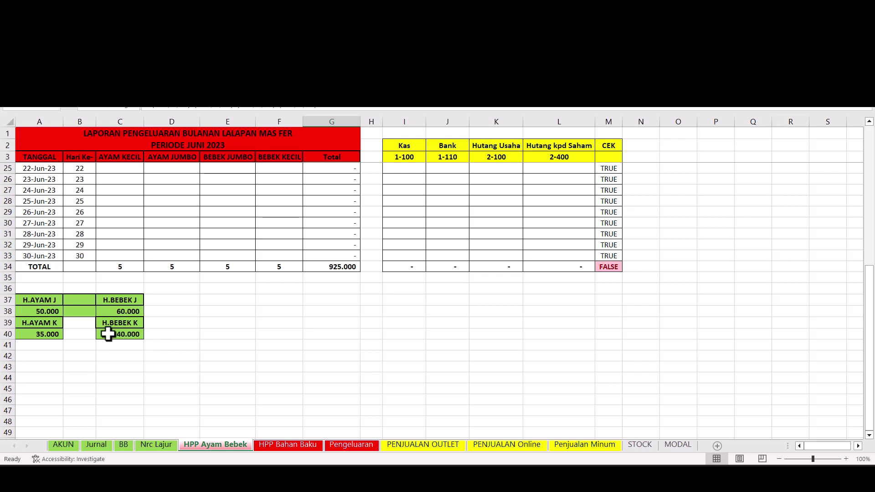
left_click(54, 339)
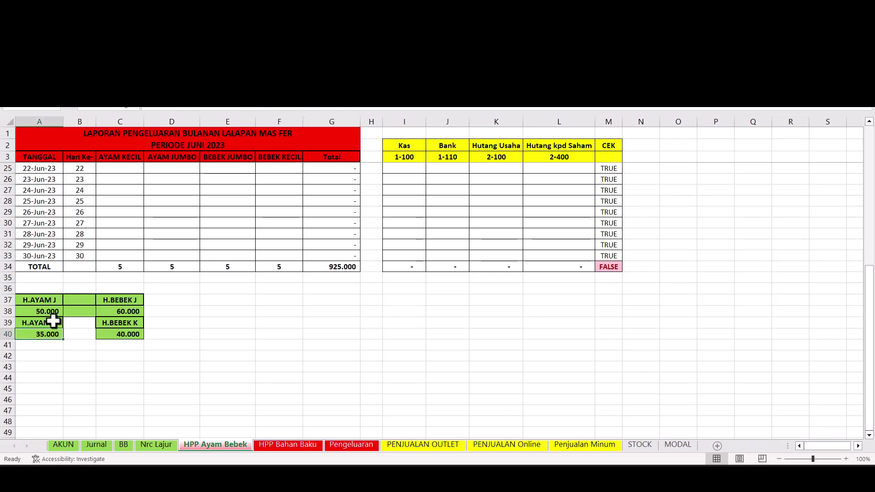
left_click(129, 335)
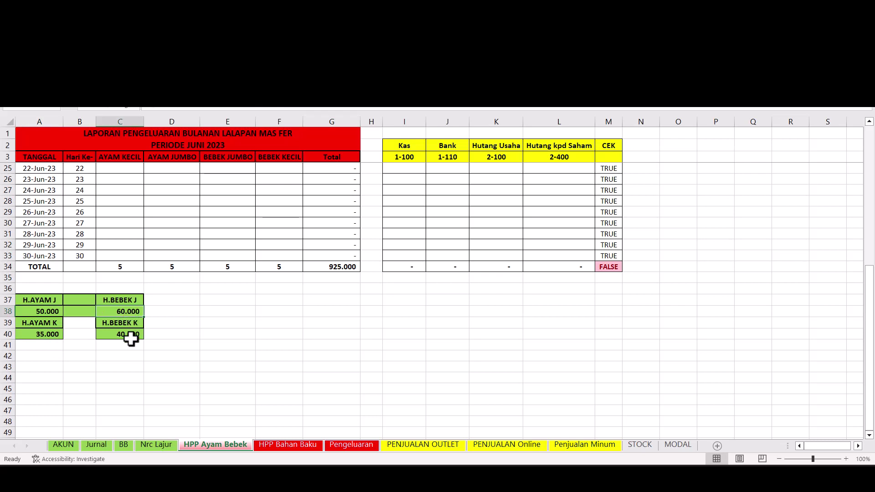
scroll(295, 336, "up", 4)
scroll(263, 353, "down", 3)
scroll(264, 353, "up", 6)
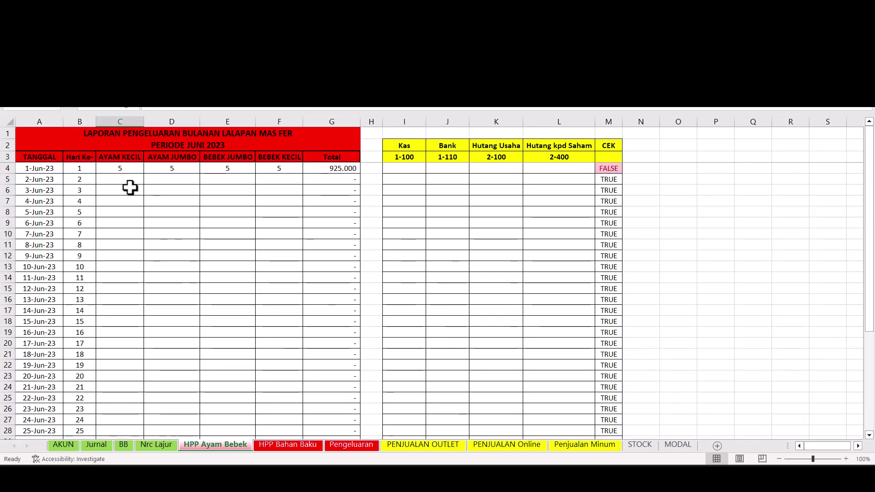
Recheck the 1-Jun-23 total in G4 against the monthly totals in row 34 and the AYAM KECIL quantity in C4
left_click(349, 168)
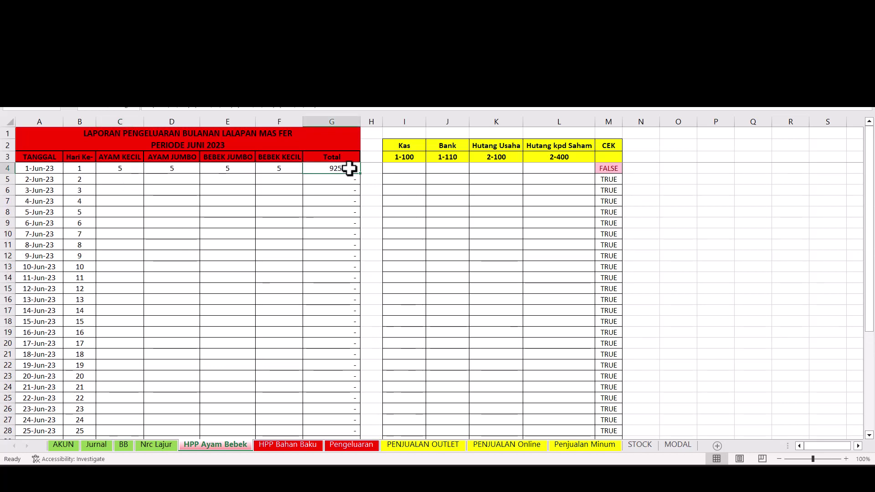
scroll(265, 350, "down", 6)
scroll(272, 348, "up", 4)
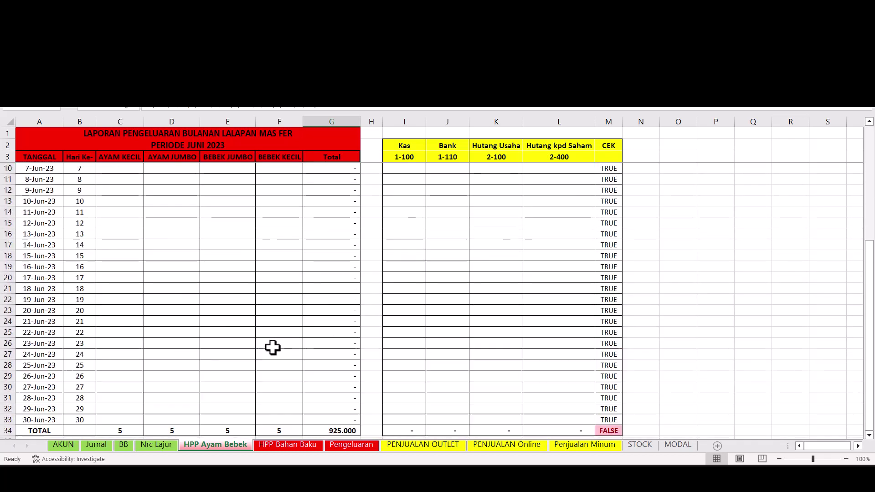
scroll(272, 348, "up", 2)
left_click(116, 171)
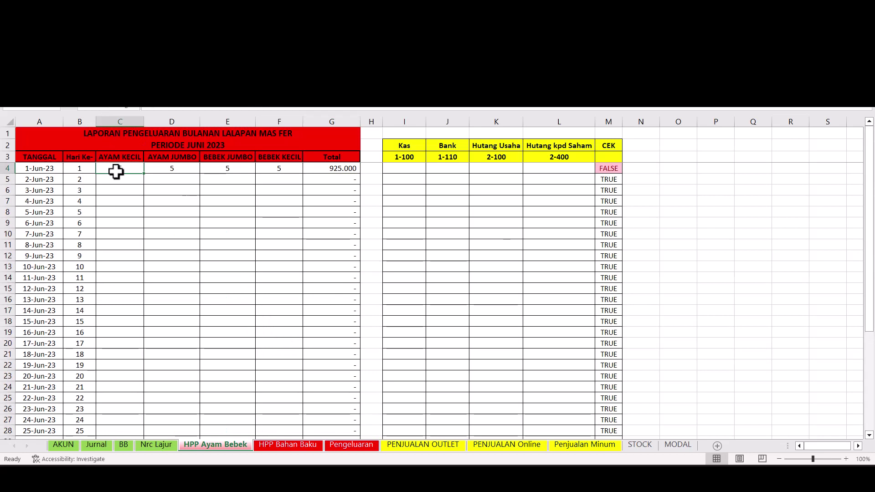
Replace the 1-Jun-23 quantities with rupiah amounts of 100000 for AYAM KECIL in C4 and 250000 for AYAM JUMBO in D4
type("10")
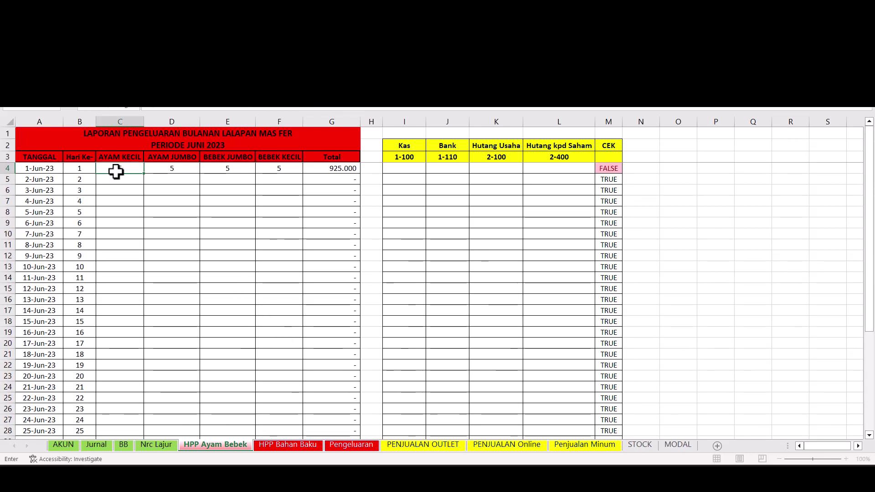
type("0000")
key("Return")
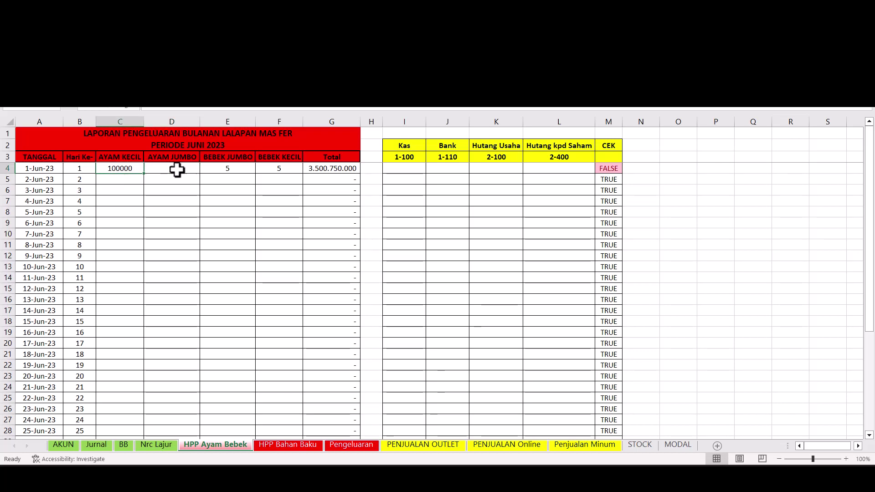
left_click(176, 169)
type("250")
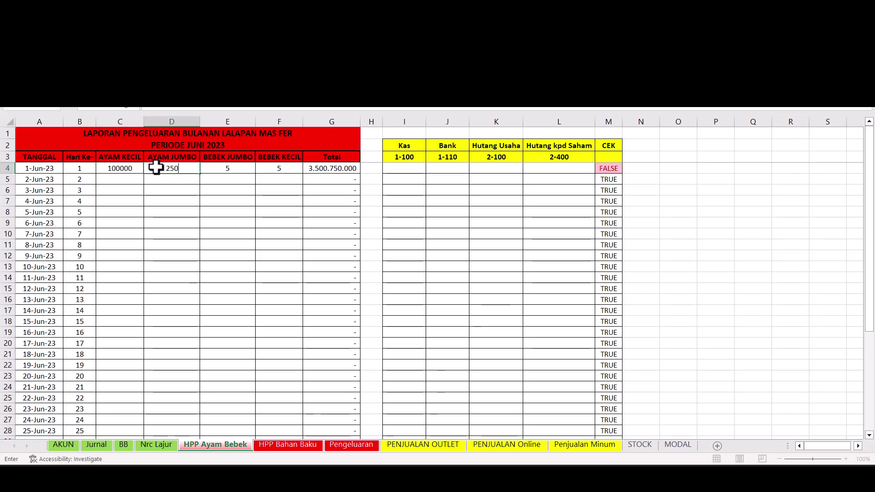
type("000")
key("Tab")
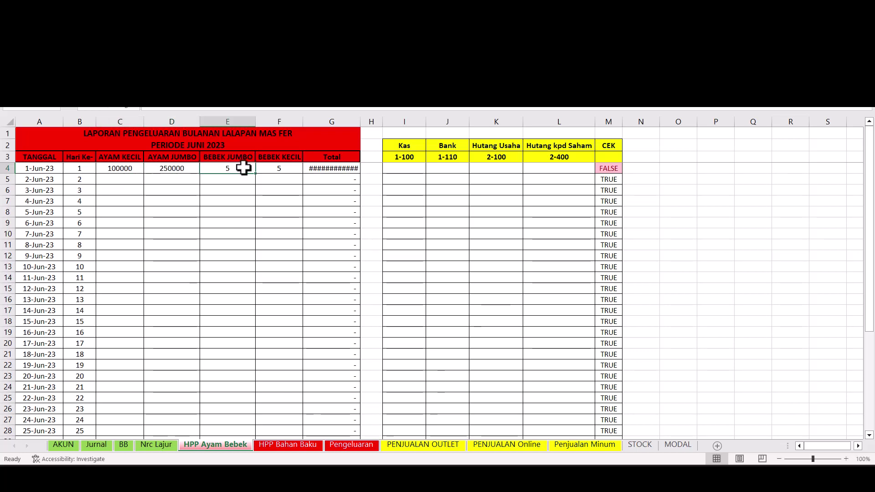
Enter 1-Jun-23 amounts of 300000 for BEBEK JUMBO in E4 and 150000 for BEBEK KECIL in F4
type("3000")
key("Right")
key("Left")
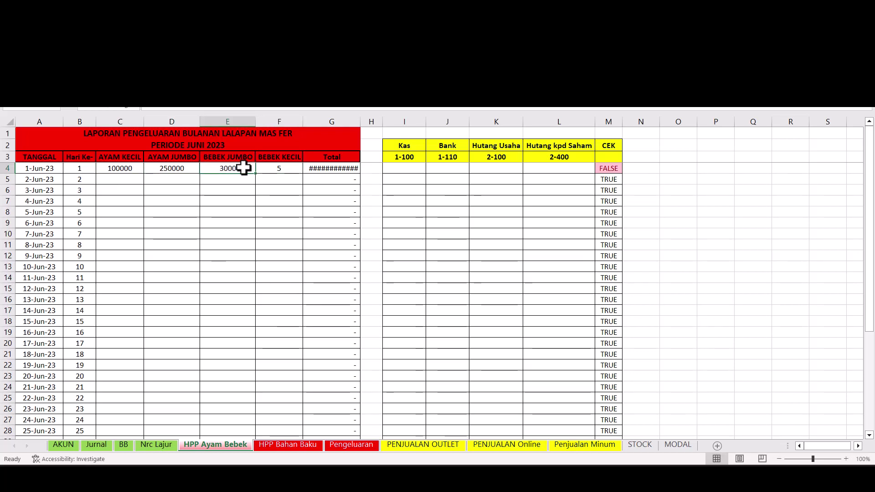
double_click(243, 168)
type("00")
key("Tab")
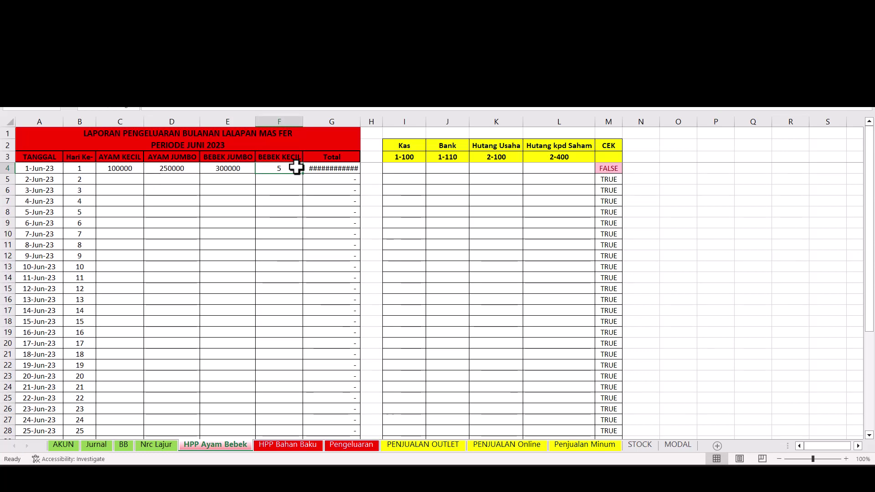
type("150000")
key("Tab")
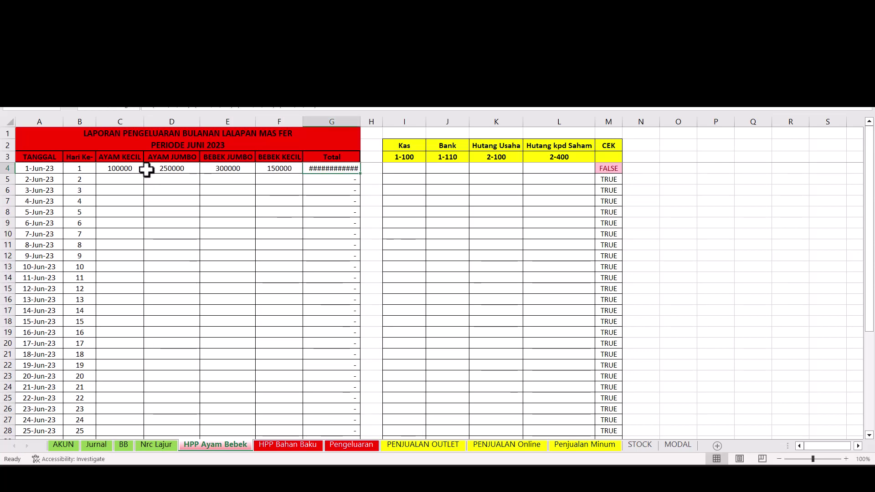
Format C4:F4 with thousands separators and two decimals, and total them in G4 with a SUM of C4:F4
left_click_drag(137, 168, 283, 168)
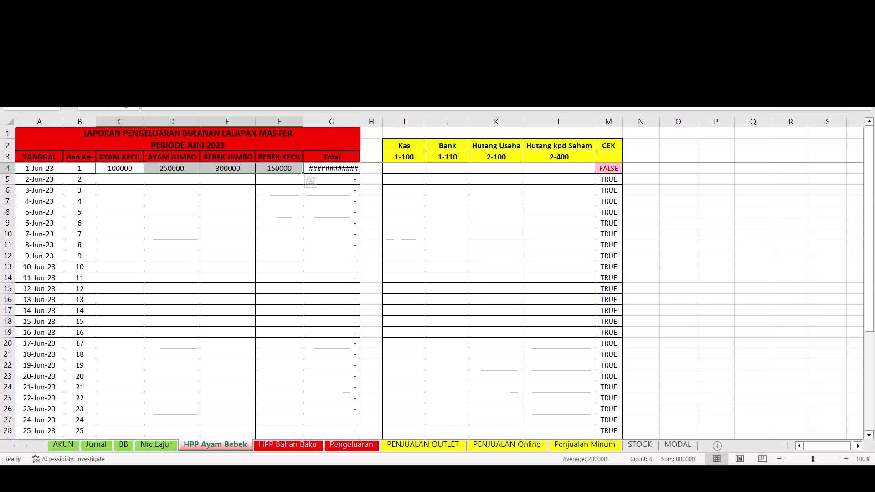
key("ctrl+shift+1")
left_click(340, 168)
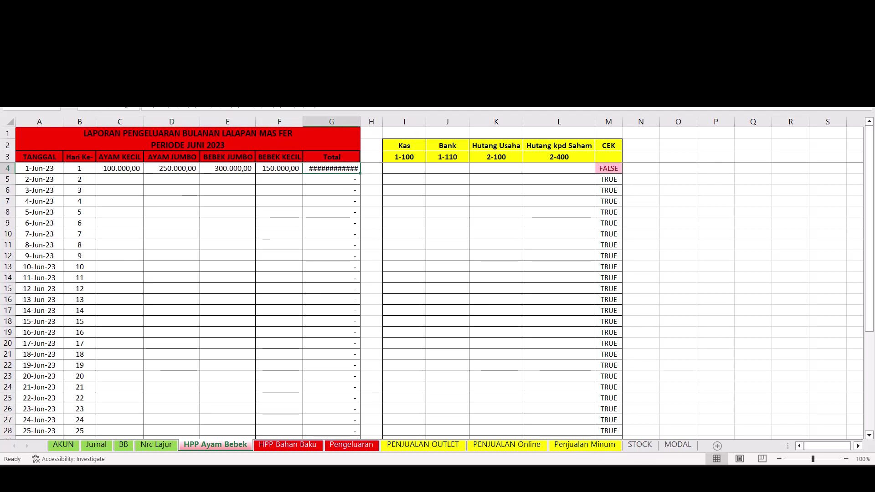
type("=SUM(")
left_click_drag(101, 170, 282, 174)
key("Return")
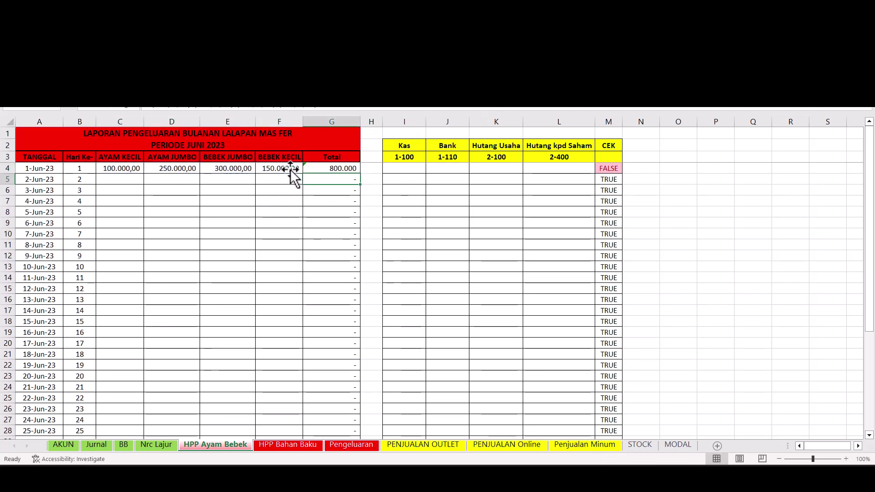
Review the 1-Jun-23 total in G4 and the payment account headings Kas, Bank, Hutang Usaha and Hutang kpd Saham in I2:L2
left_click(340, 169)
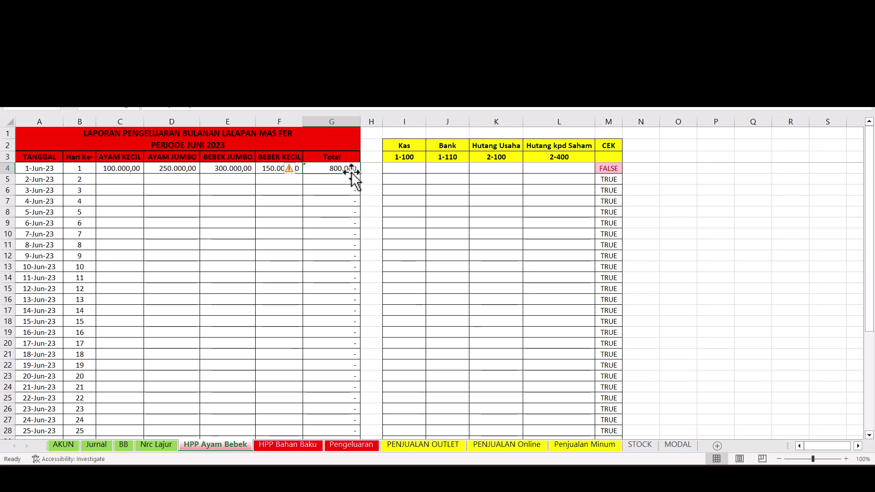
left_click(419, 146)
left_click(450, 150)
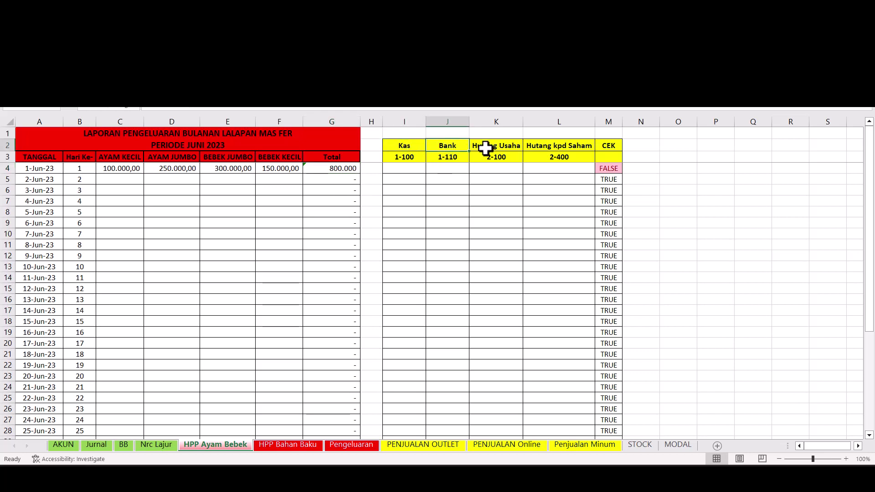
left_click(499, 146)
left_click(537, 147)
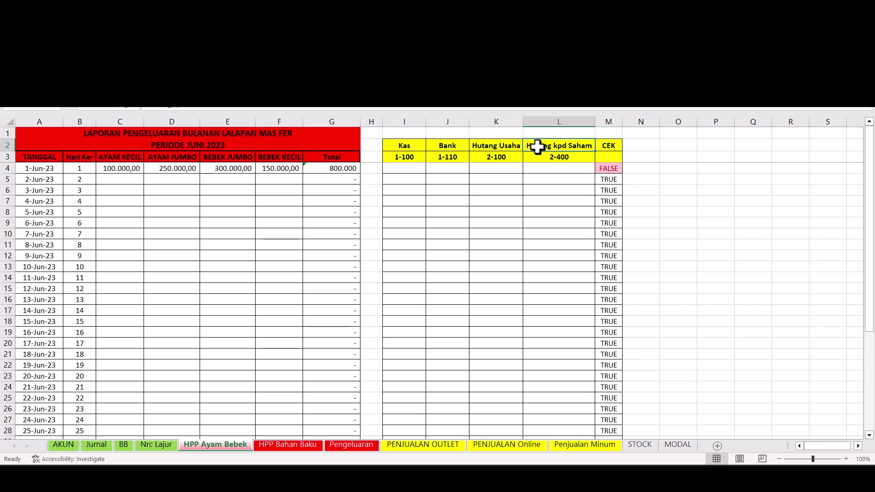
Try allocating 800.000 of the 1-Jun-23 purchase to Kas in I4, and clear that entry
left_click(414, 170)
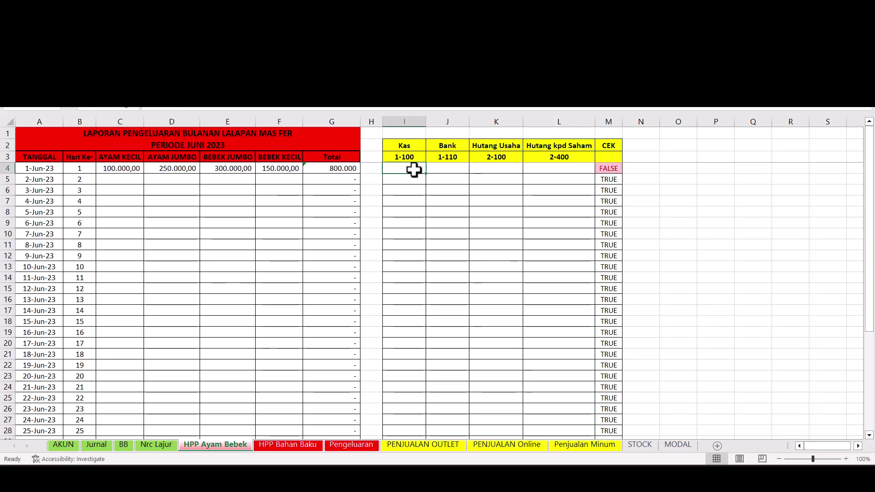
type("8")
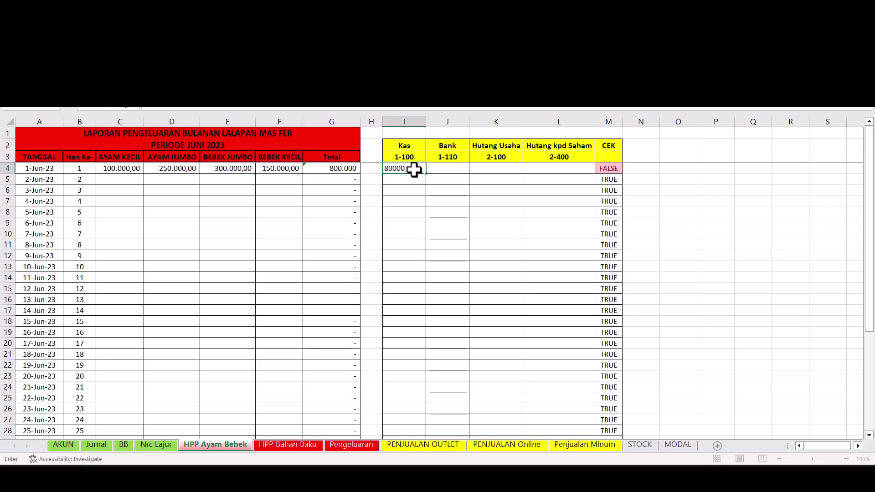
type("00.000")
key("Tab")
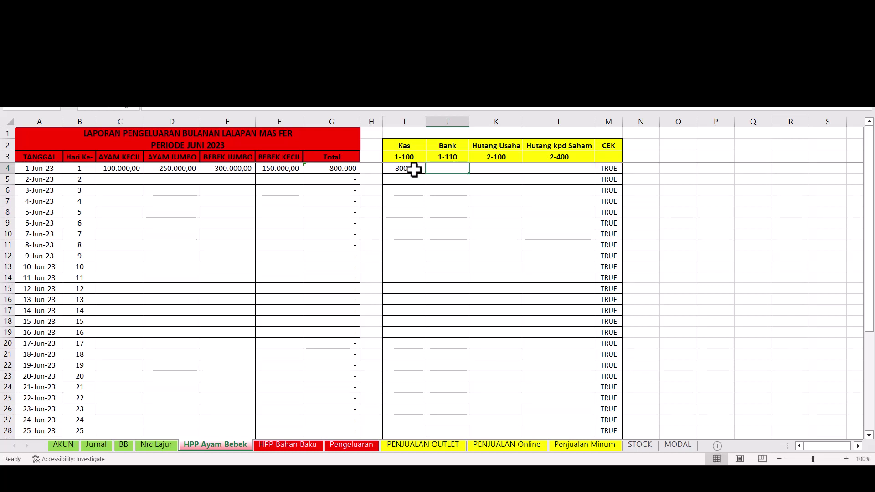
left_click(404, 170)
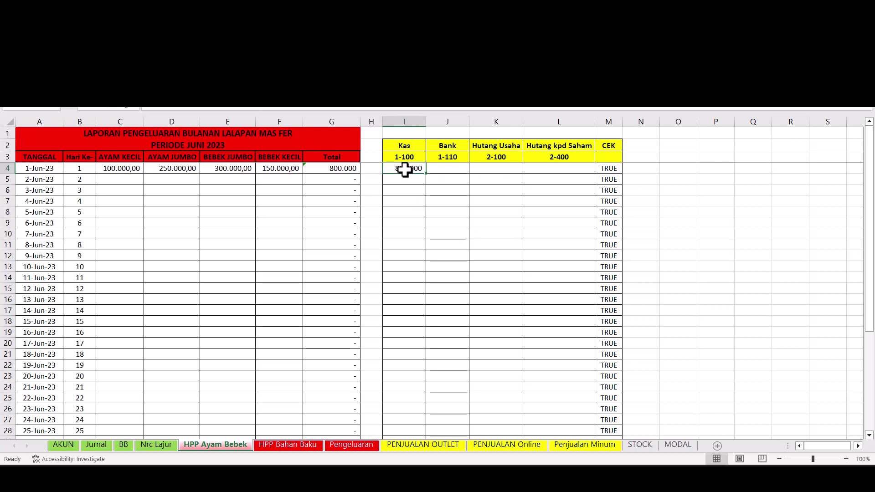
key("BackSpace")
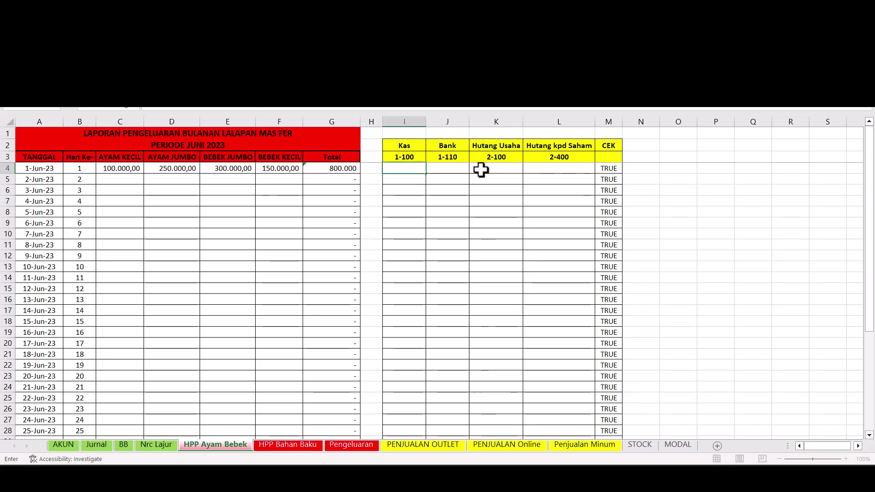
Allocate 800.000 of the 1-Jun-23 purchase to Hutang kpd Saham in L4 and verify the CEK cell M4
left_click(544, 172)
left_click(545, 171)
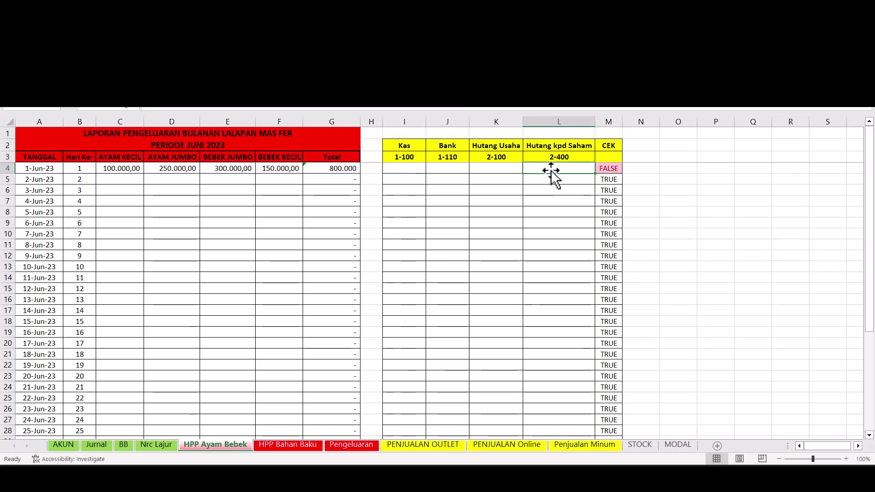
type("800.000")
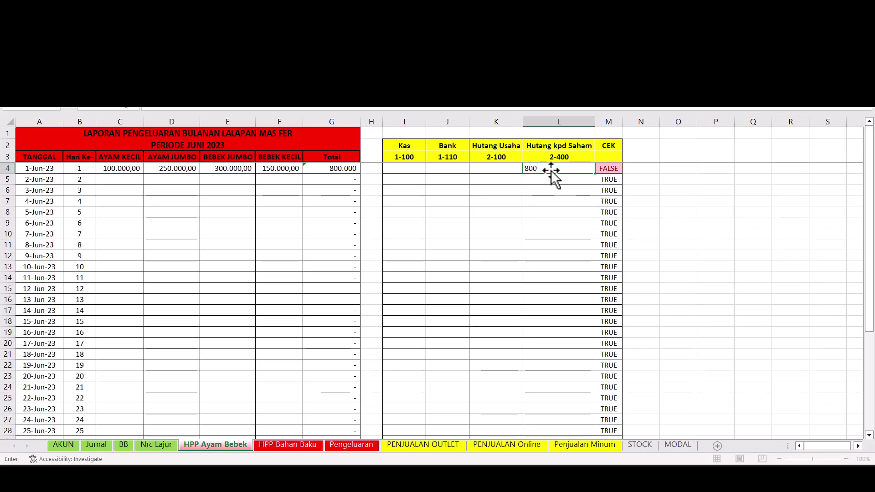
key("Return")
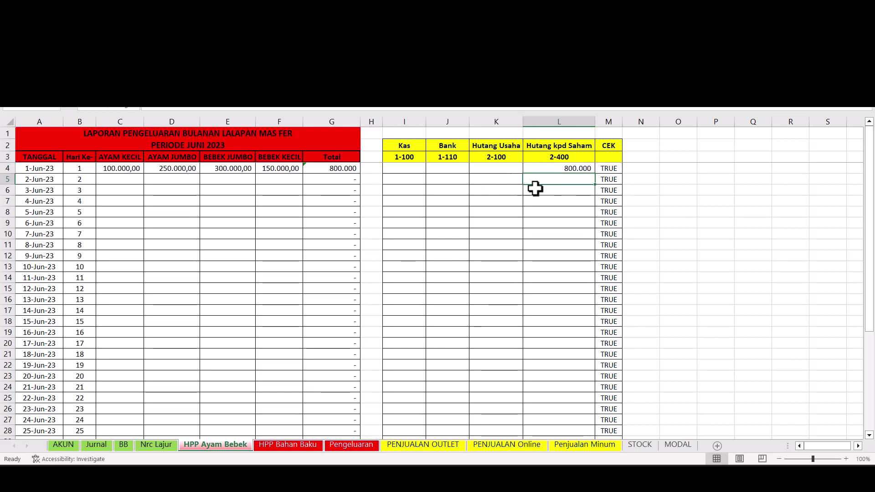
left_click(608, 169)
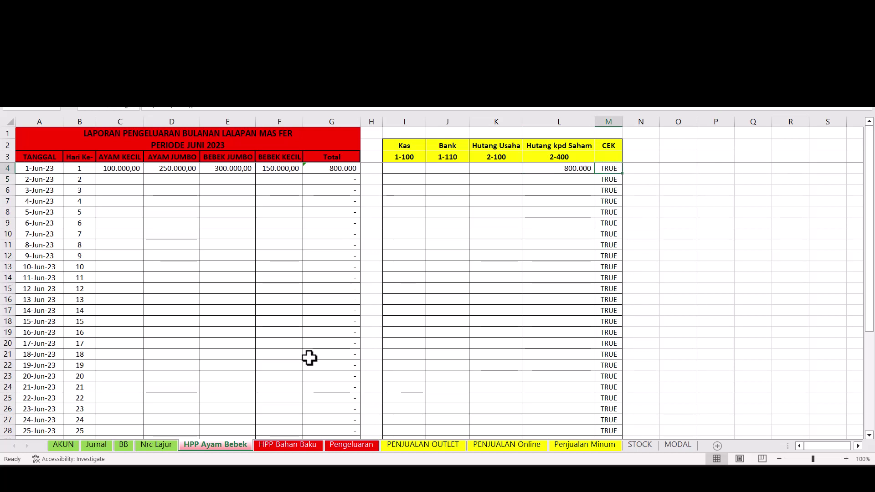
Open the HPP Bahan Baku sheet and enter 1-Jun-23 costs of 10.000 for SAMBAL in C4 and 12.000 for KANGKUNG in D4
left_click(288, 449)
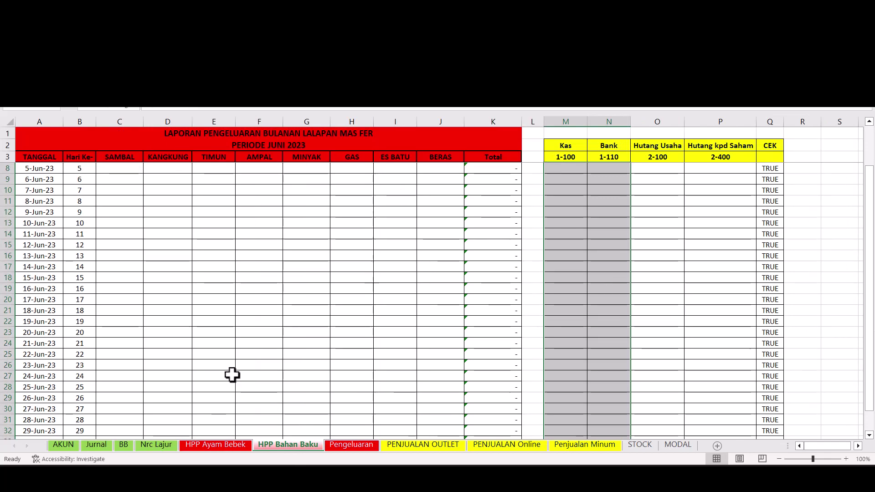
scroll(134, 201, "up", 2)
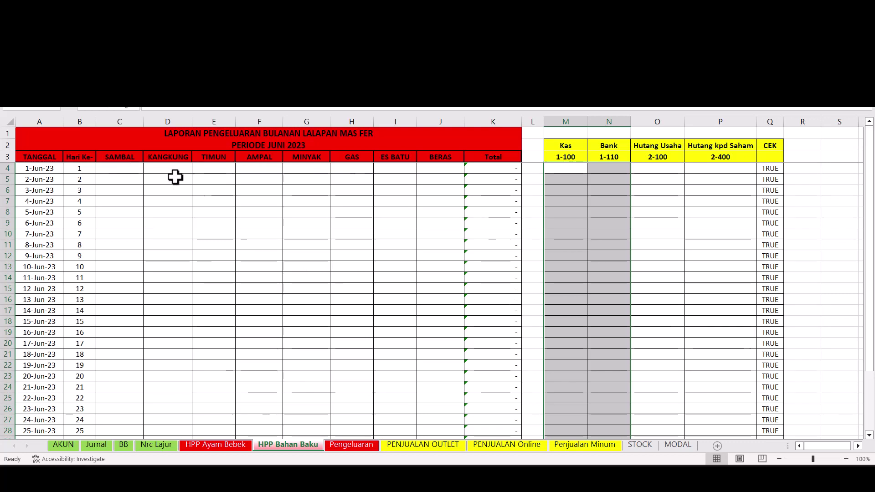
left_click(120, 166)
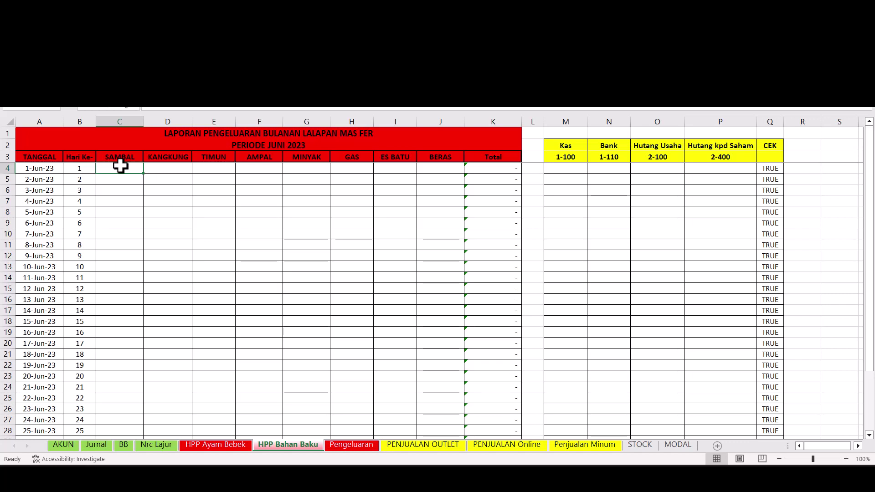
type("10.000")
key("Tab")
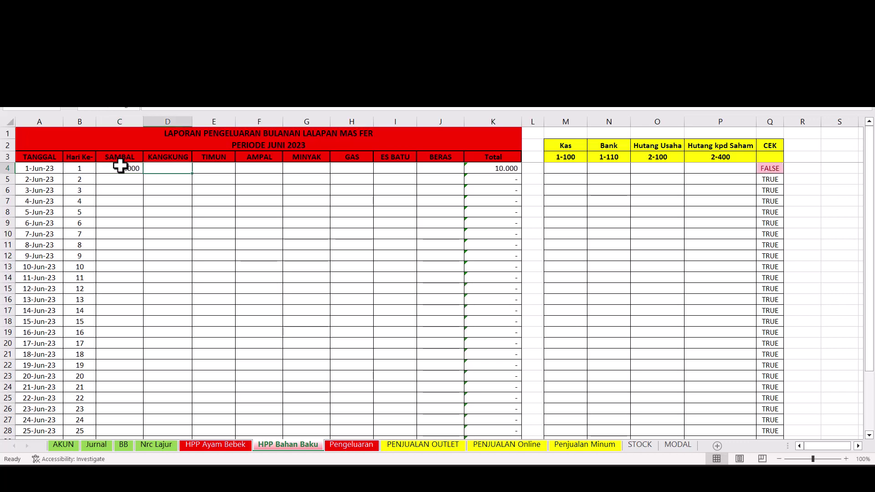
type("12000")
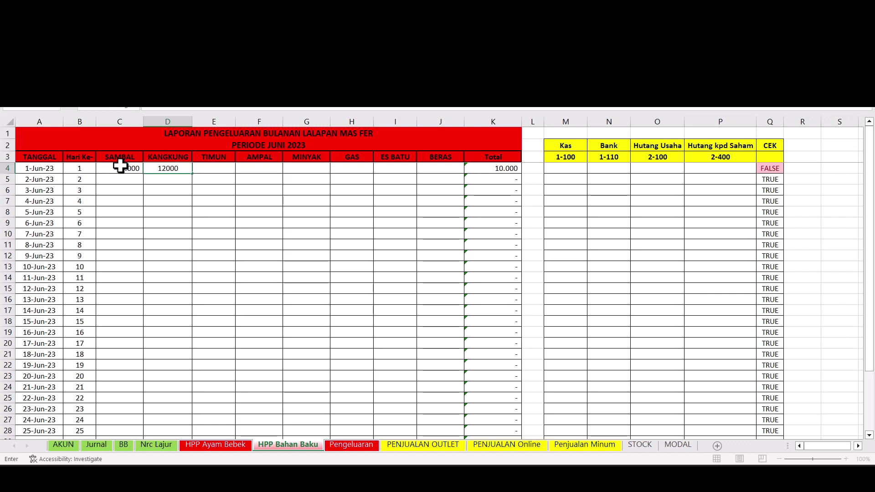
key("Tab")
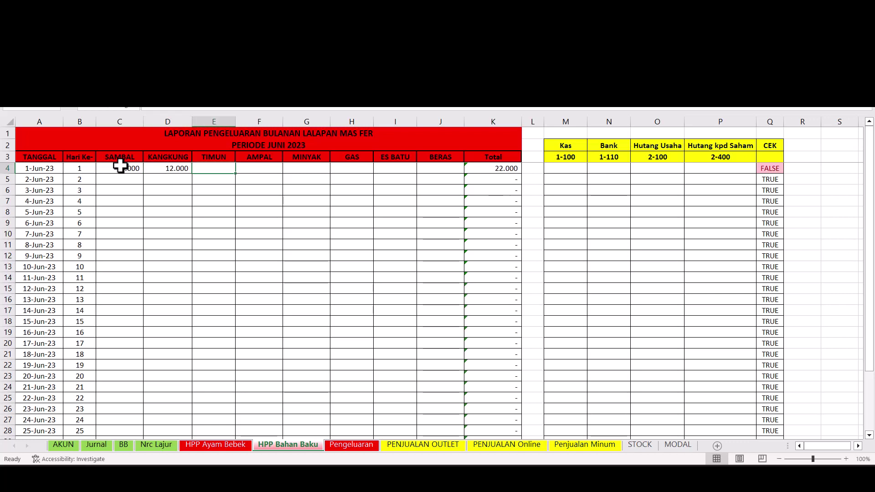
Enter 1-Jun-23 costs of 6.000 for TIMUN in E4 and 70.000 for AMPAL in F4
type("6000")
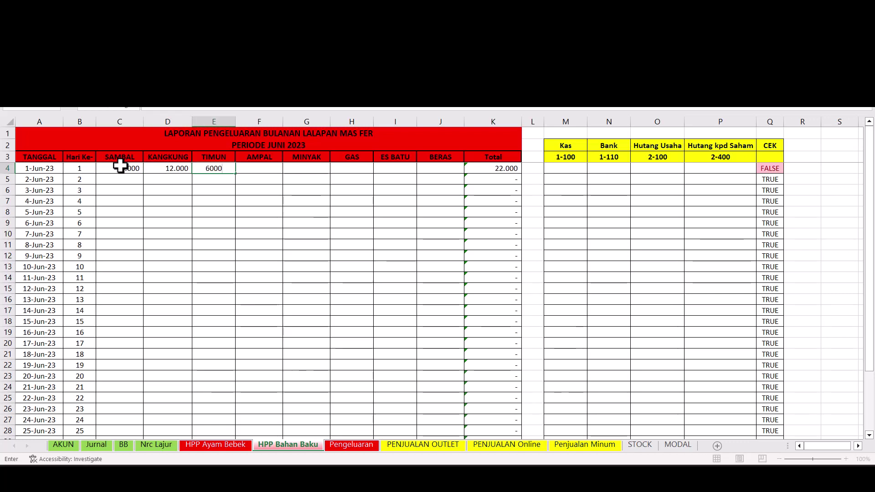
key("Tab")
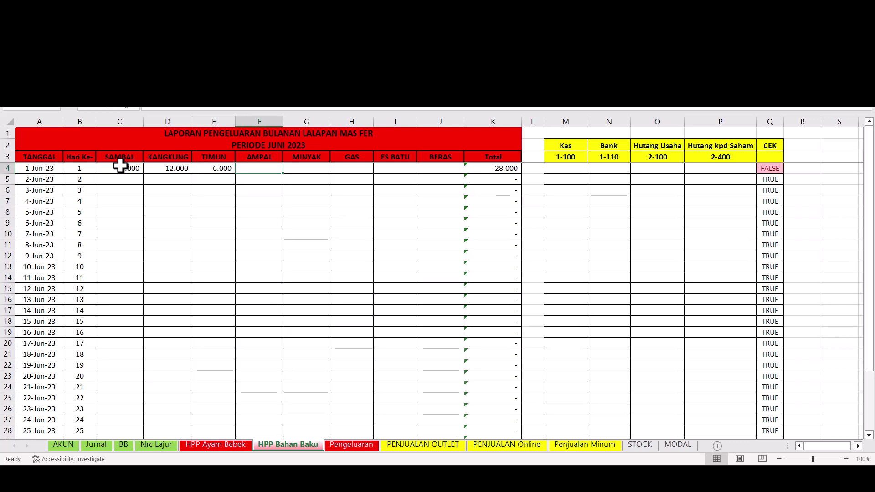
type("70.000")
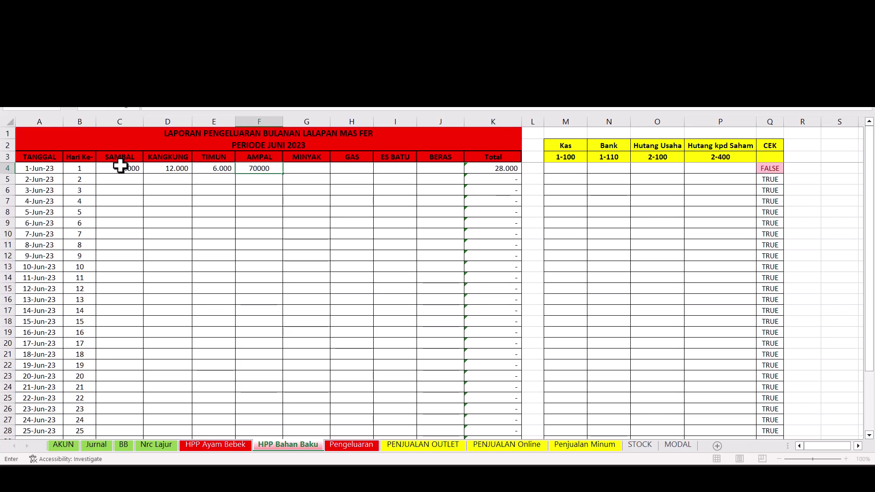
key("Tab")
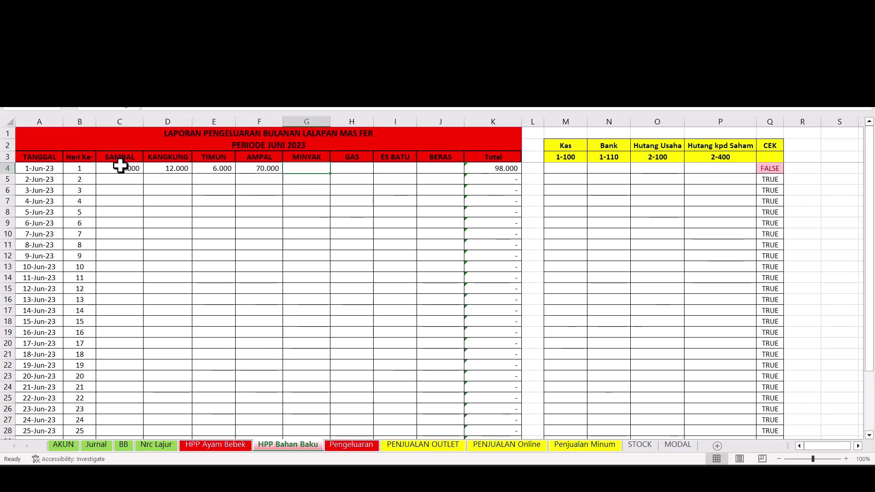
Enter 1-Jun-23 costs of 150.000 for MINYAK in G4 and 75.000 for GAS in H4
type("15000")
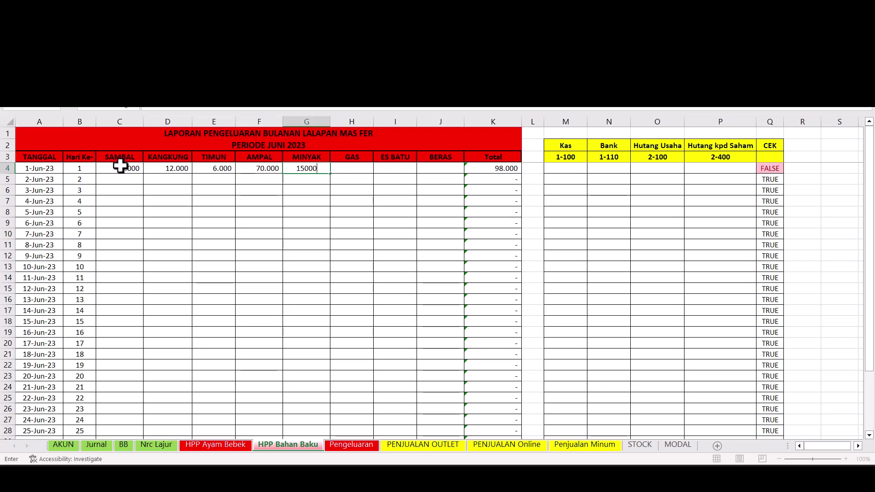
key("Tab")
key("shift+Tab")
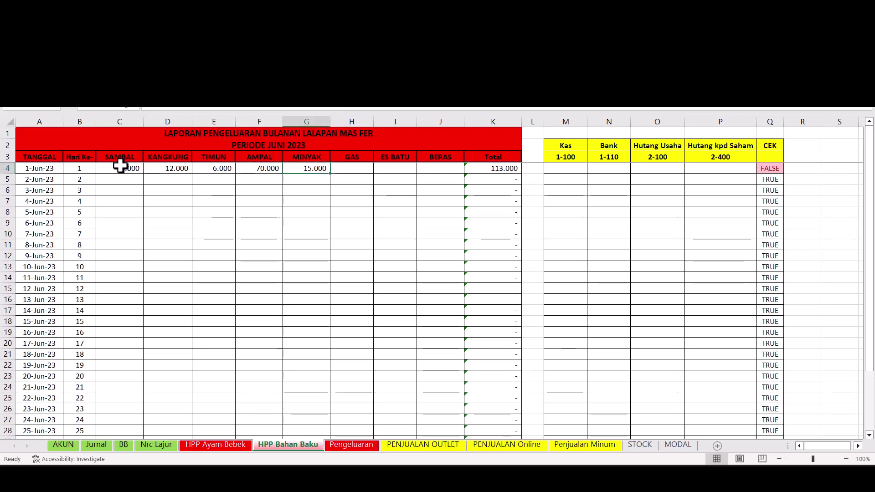
type("150")
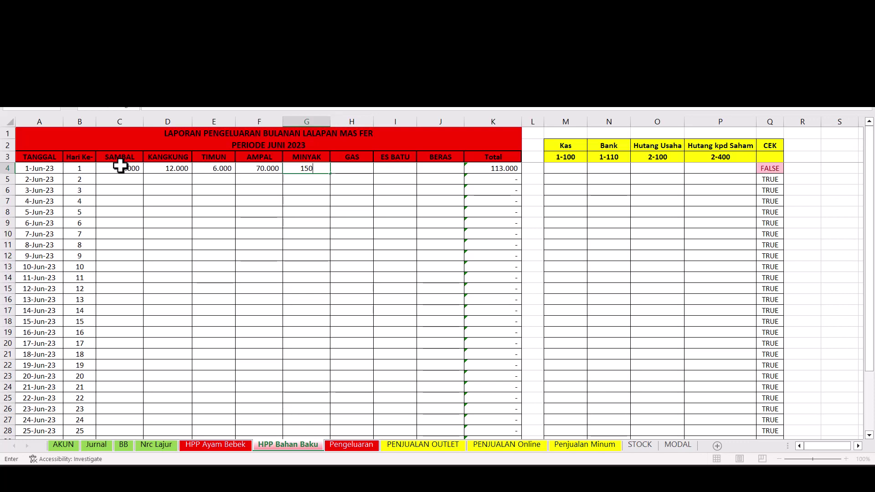
type(".000")
key("Tab")
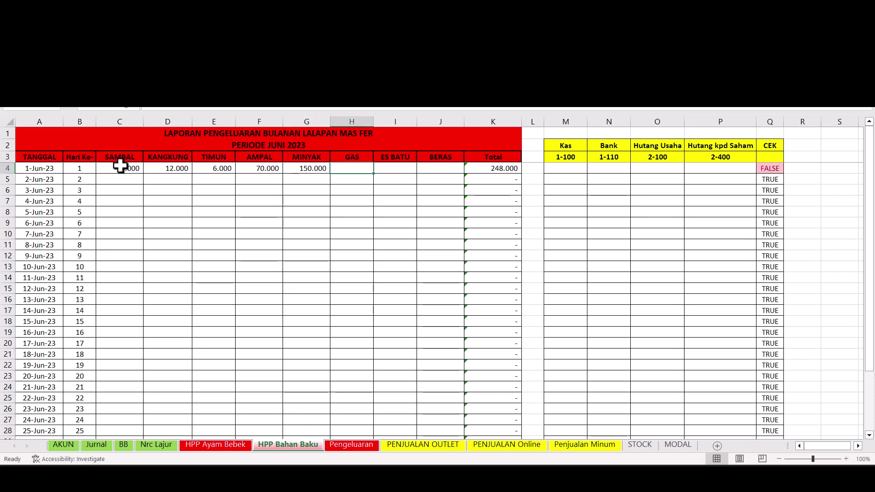
type("75.00")
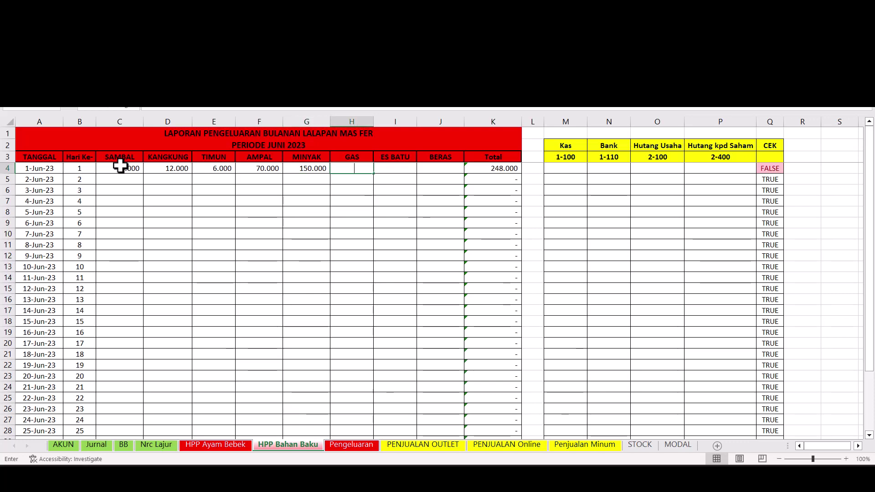
type("000")
key("Tab")
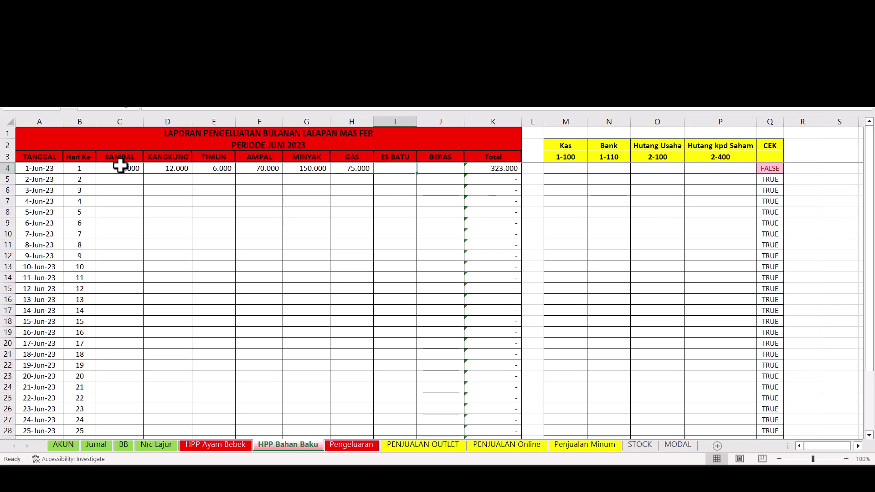
Enter 1-Jun-23 costs of 15.000 for ES BATU in I4 and 325.000 for BERAS in J4
type("15000")
key("Tab")
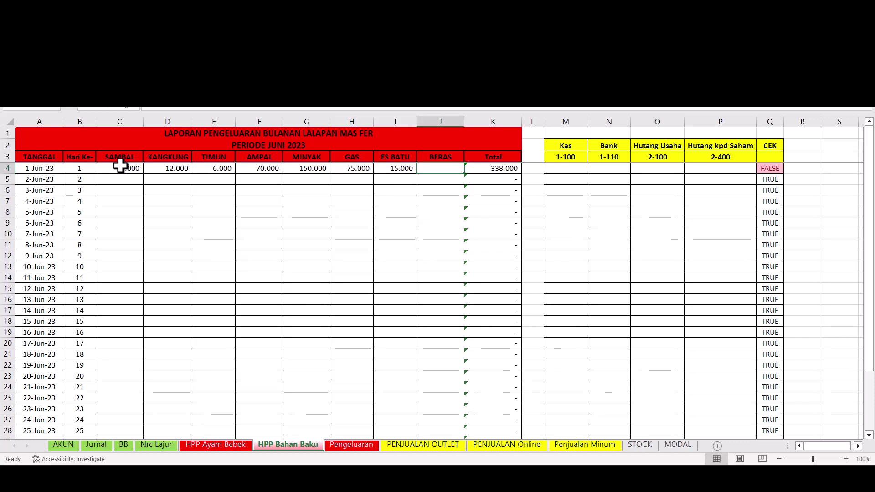
type("325000")
key("Tab")
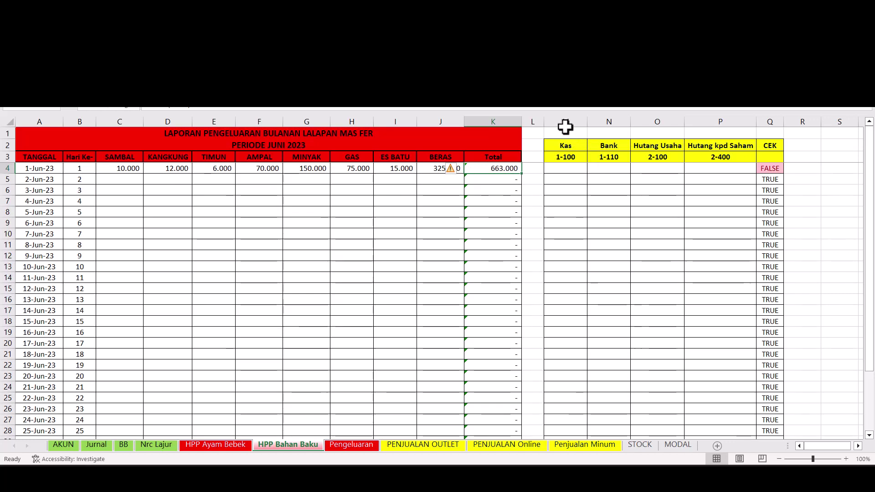
Examine the payment allocation columns M to P, from Kas through Hutang kpd Saham, and their 1-Jun-23 cells
left_click(582, 121)
left_click_drag(584, 120, 723, 117)
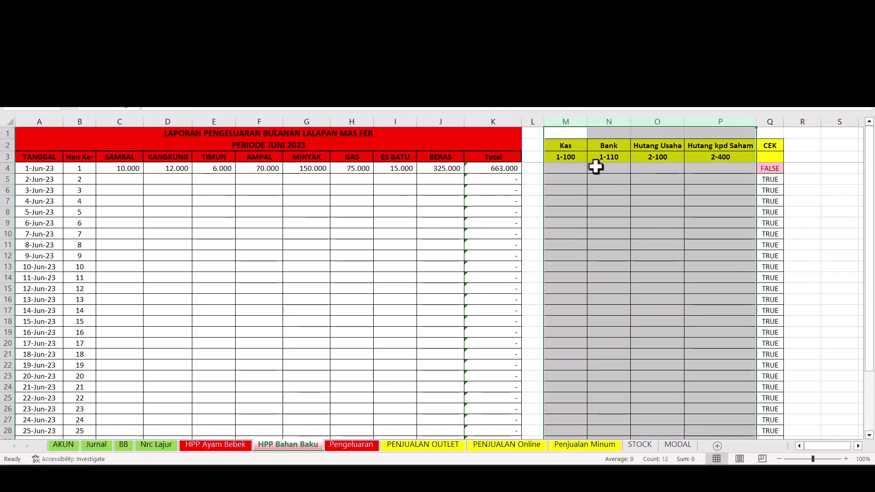
left_click(580, 168)
left_click(600, 167)
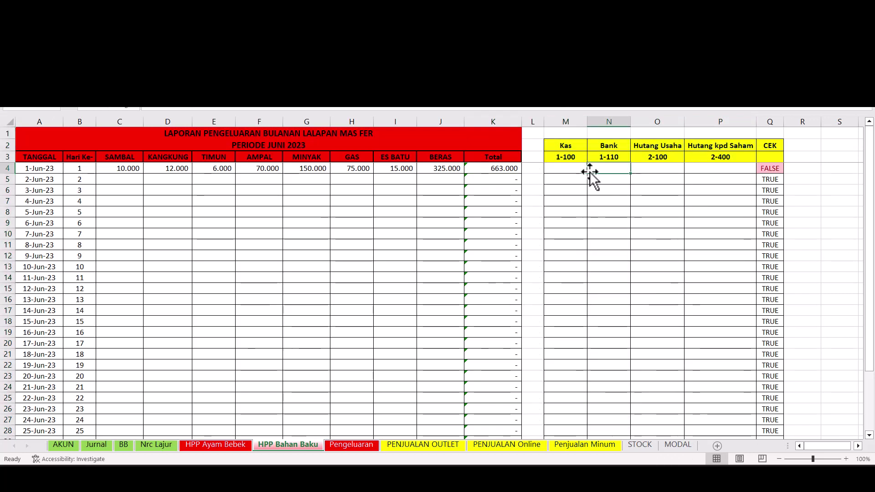
left_click(709, 168)
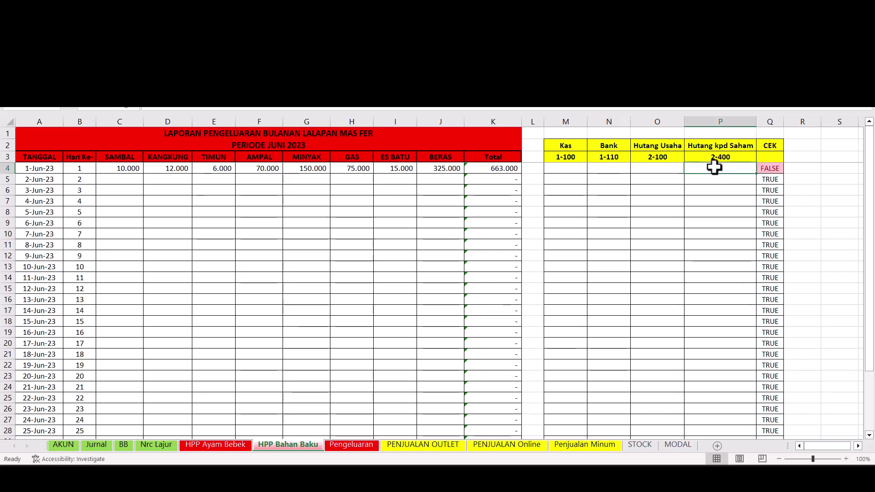
Try copying the 1-Jun-23 total from K4 into Hutang kpd Saham in P4, and undo the paste
left_click(502, 169)
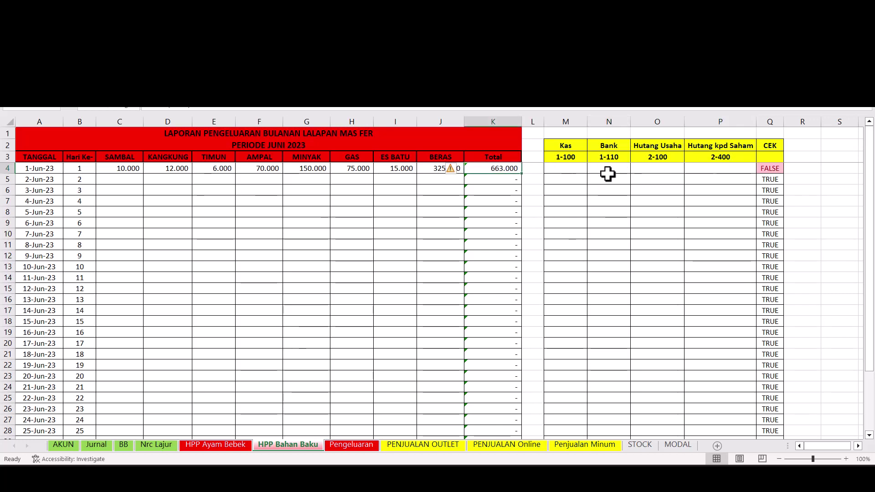
key("ctrl+c")
left_click(728, 166)
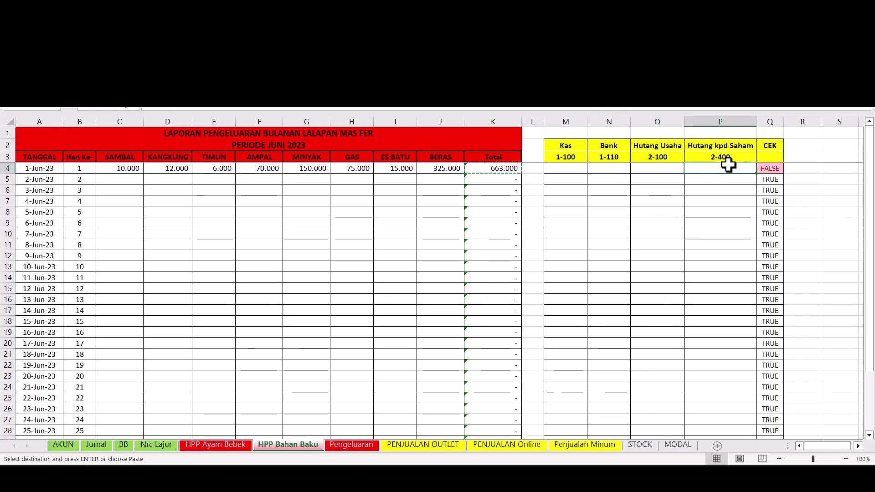
key("Return")
key("ctrl+z")
right_click(503, 167)
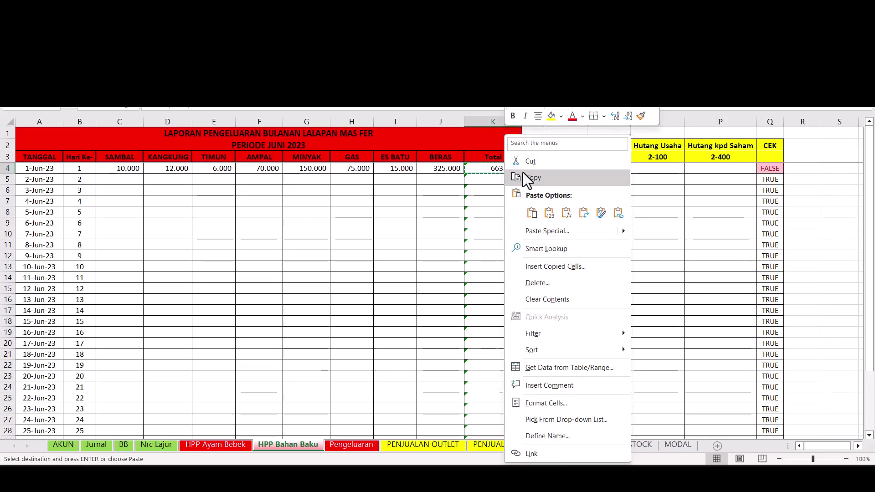
left_click(720, 175)
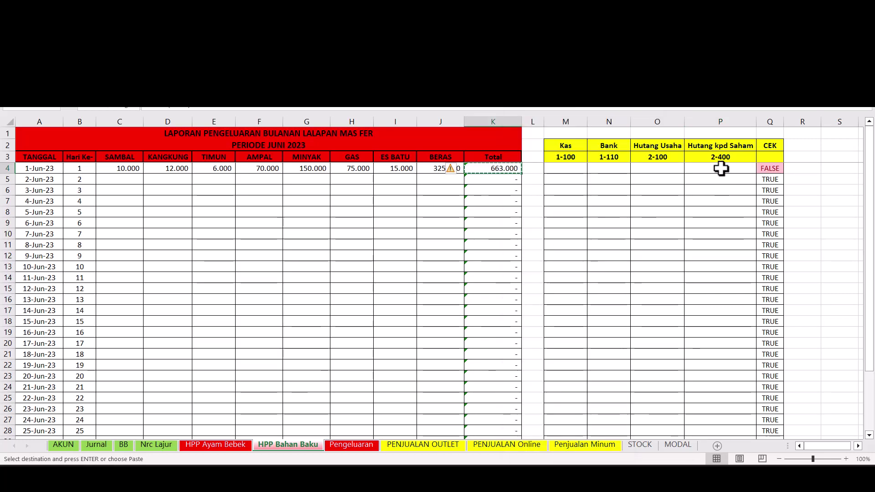
Allocate 633.000 of the 1-Jun-23 total to Hutang kpd Saham in P4 and inspect the CEK formula in Q4
left_click(720, 169)
type("633")
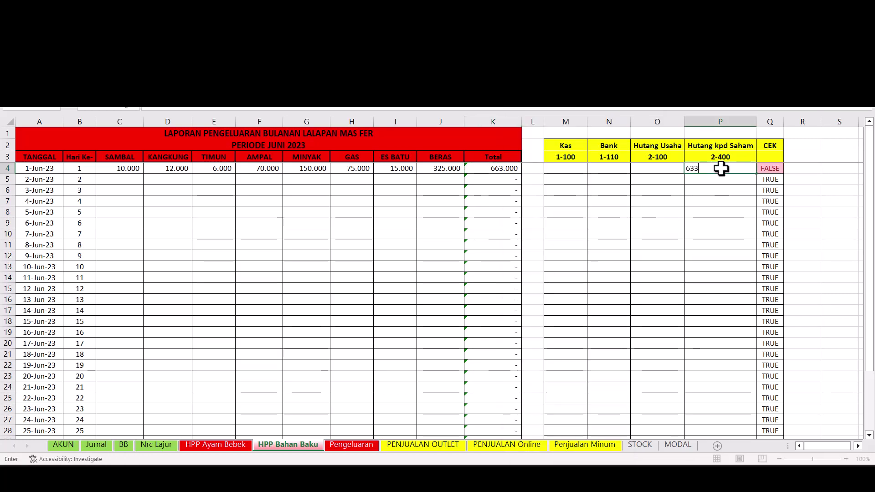
type(".000")
key("Return")
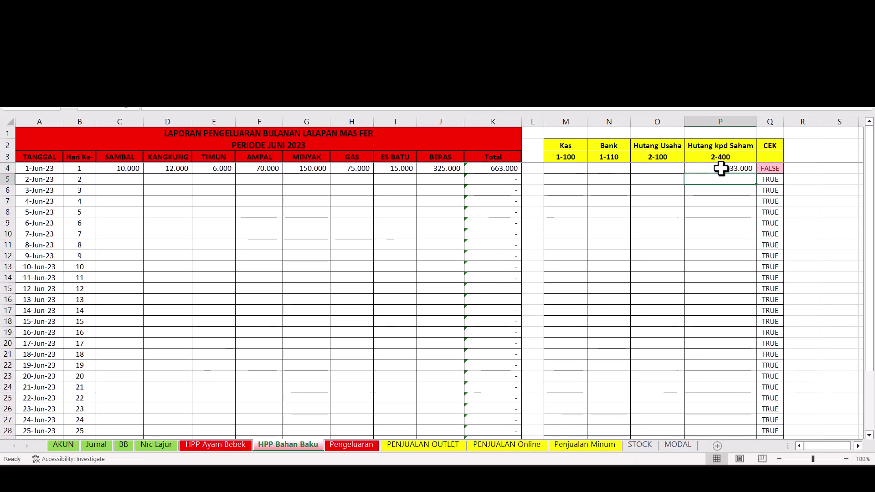
double_click(761, 168)
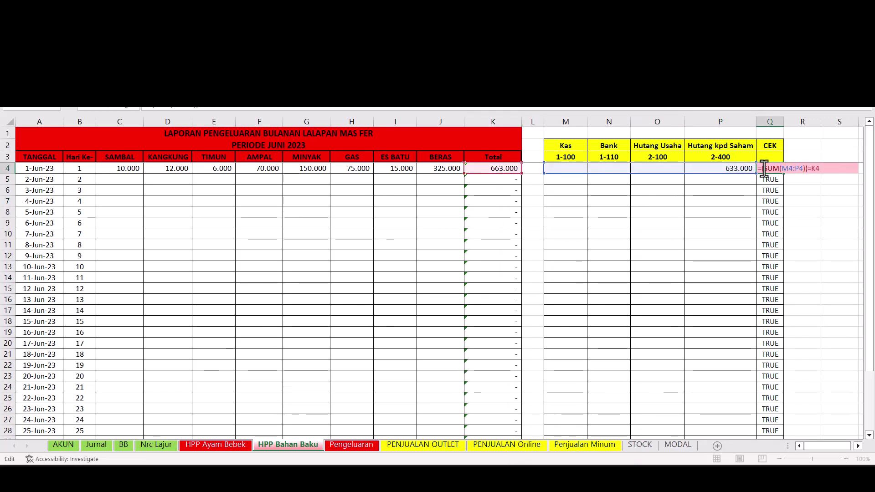
key("Return")
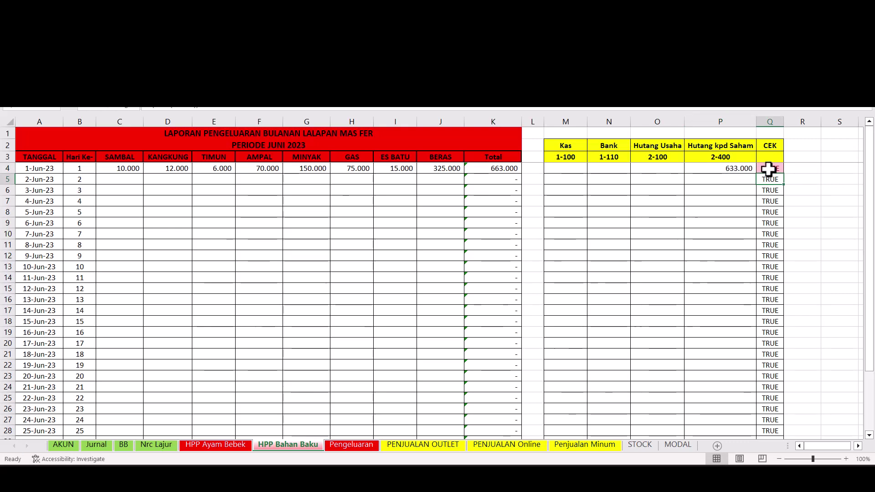
Set the 1-Jun-23 Hutang kpd Saham allocation in P4 to 663.000 and check the CEK cell Q4
left_click(733, 169)
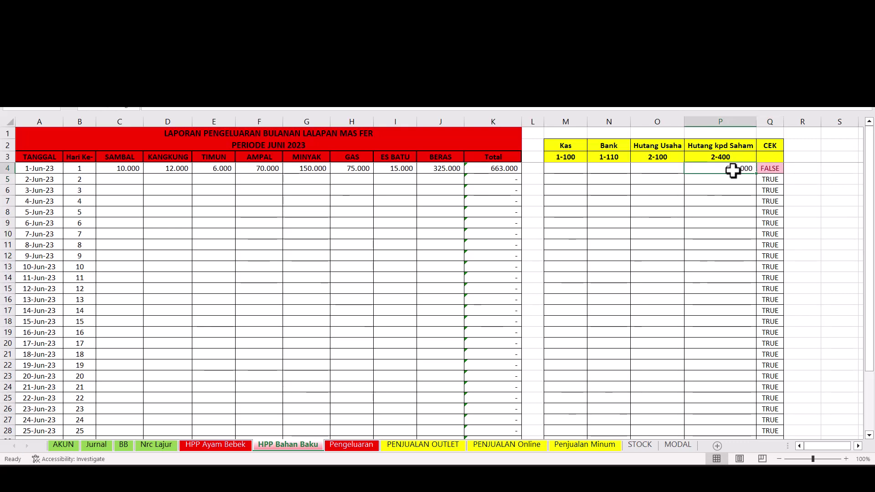
type("66")
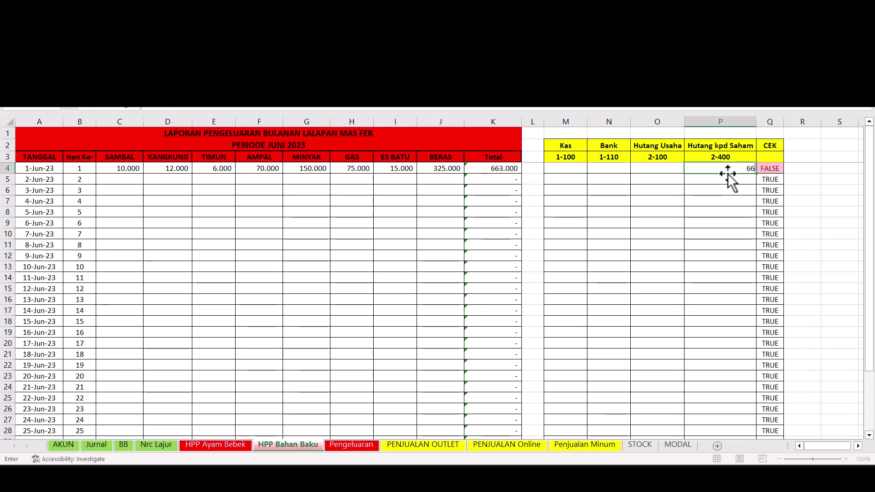
type("3.000")
key("Return")
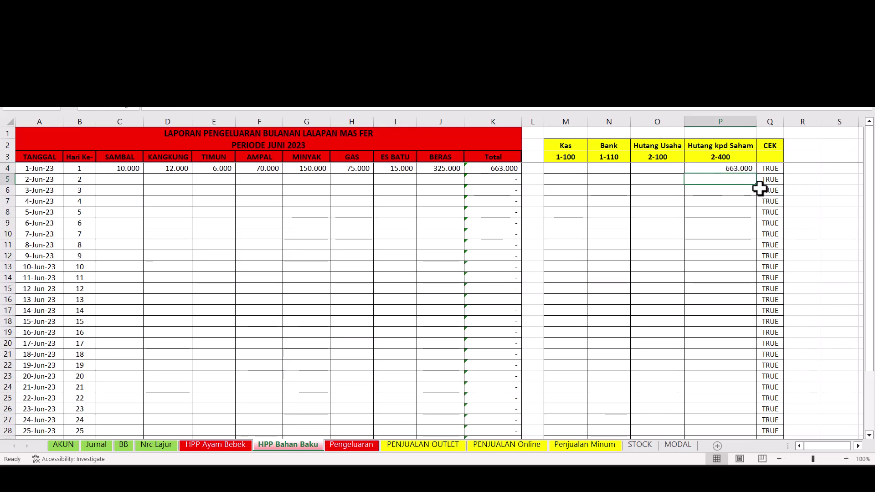
left_click(770, 168)
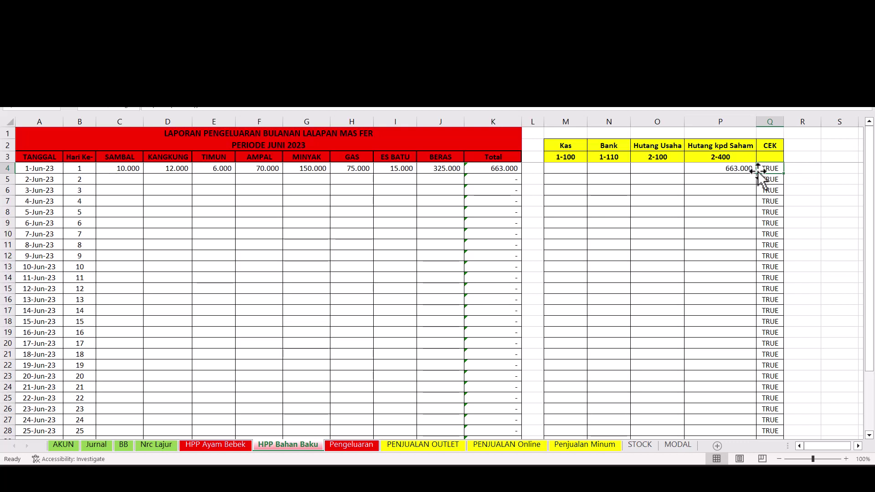
Open the Pengeluaran sheet and enter a 1-Jun-23 expense with the description Sewa Lapak in row 4
left_click(360, 445)
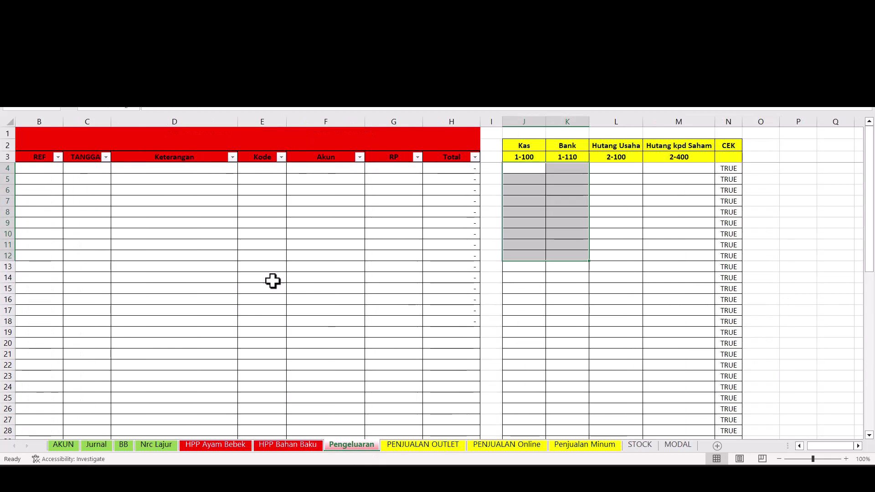
left_click(71, 168)
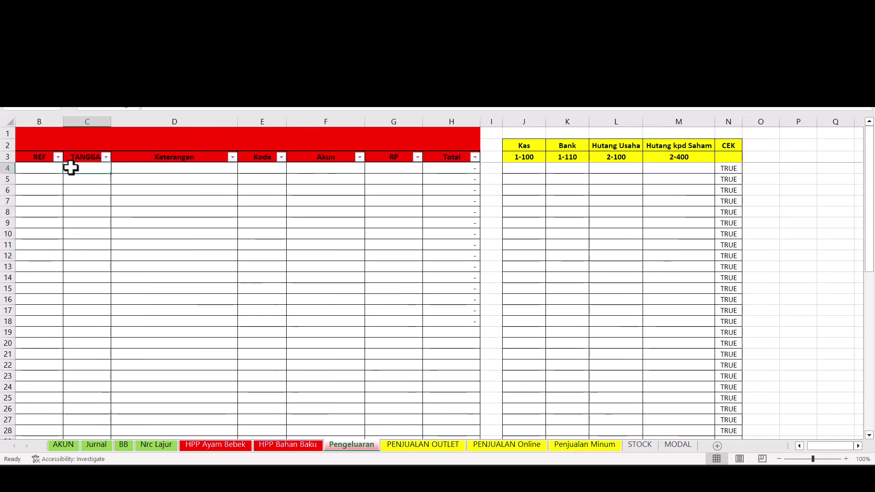
type("1/6")
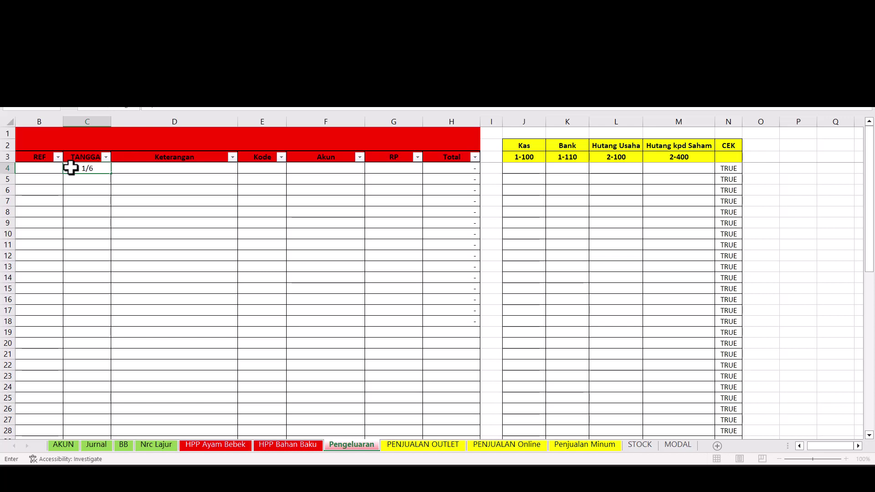
key("Tab")
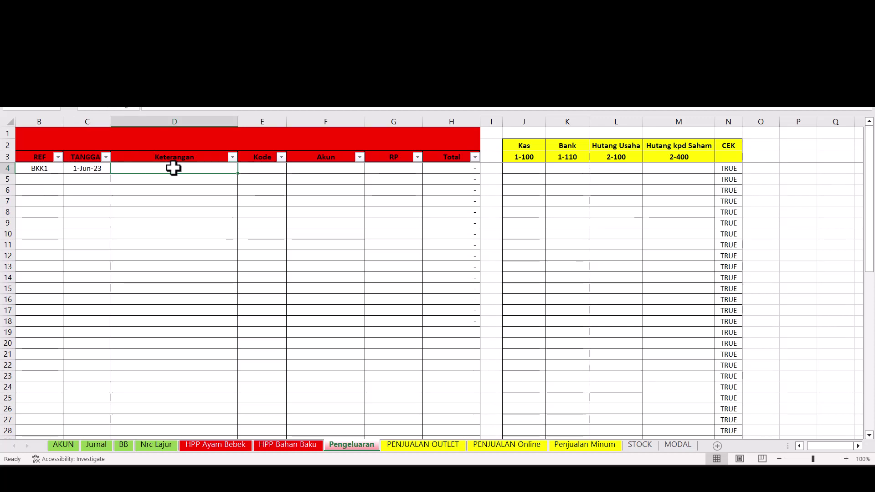
type("Sewa Lapak")
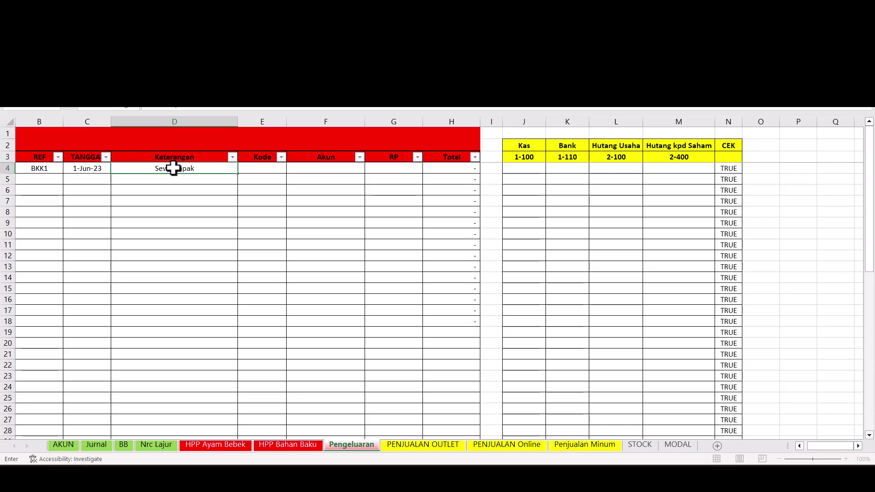
key("Tab")
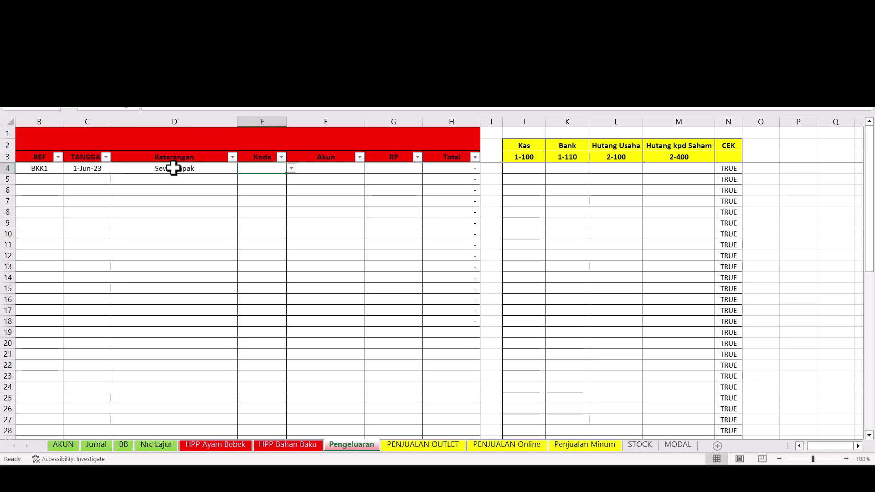
Look up the rent account's code on the AKUN sheet and enter 6-110 as the Kode for Sewa Lapak in Pengeluaran E4
left_click(291, 169)
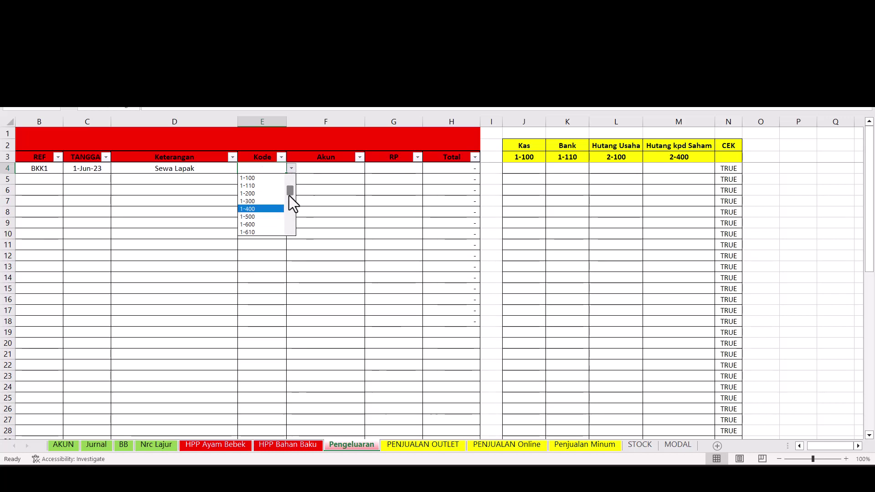
left_click_drag(289, 196, 288, 205)
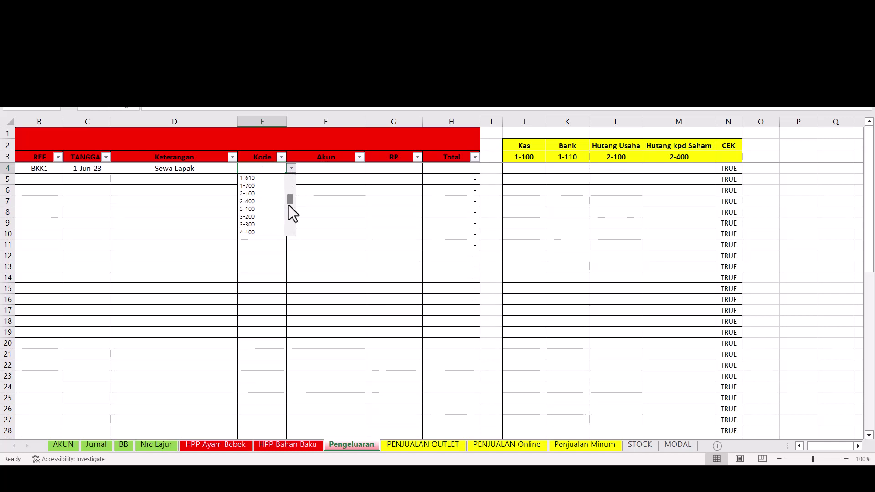
left_click(67, 446)
left_click(67, 446)
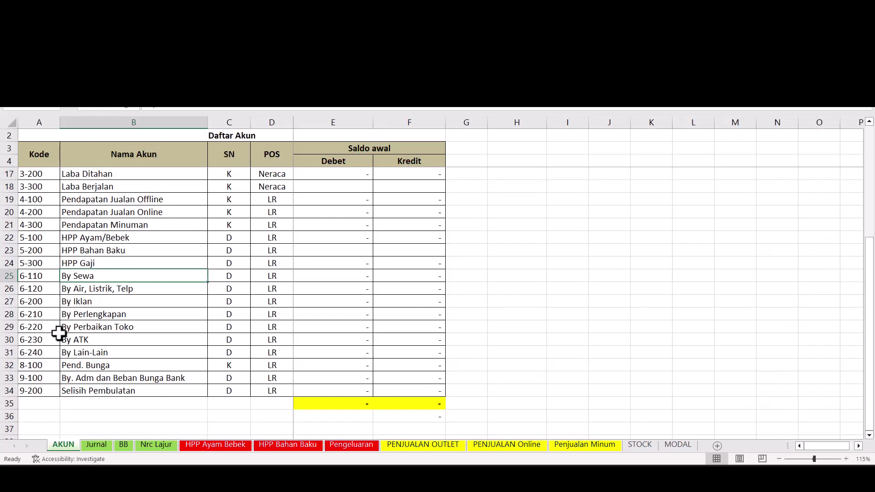
left_click(31, 275)
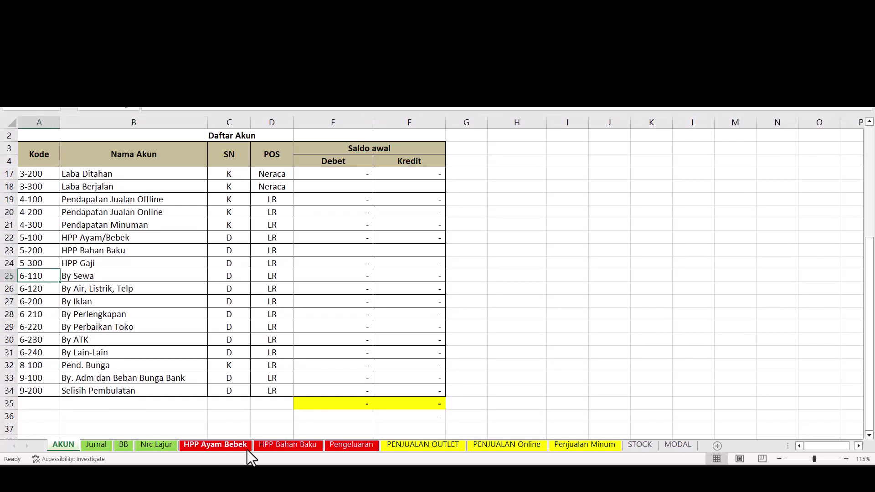
left_click(351, 446)
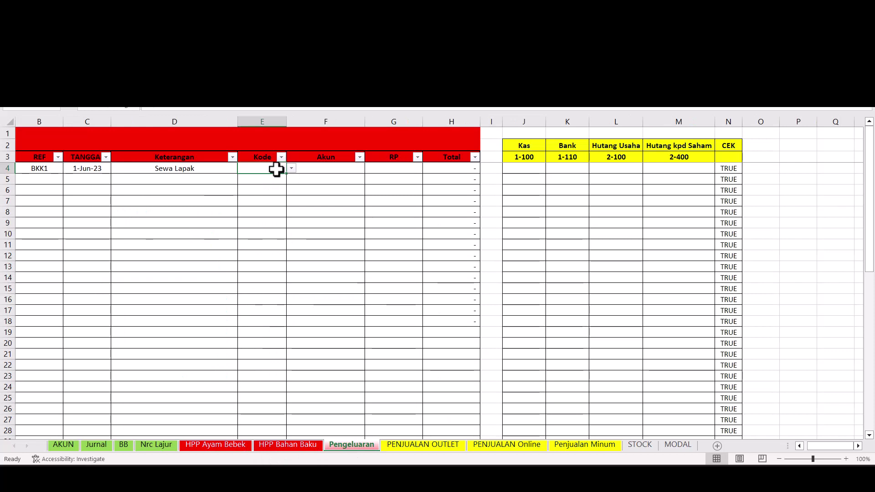
type("6-110")
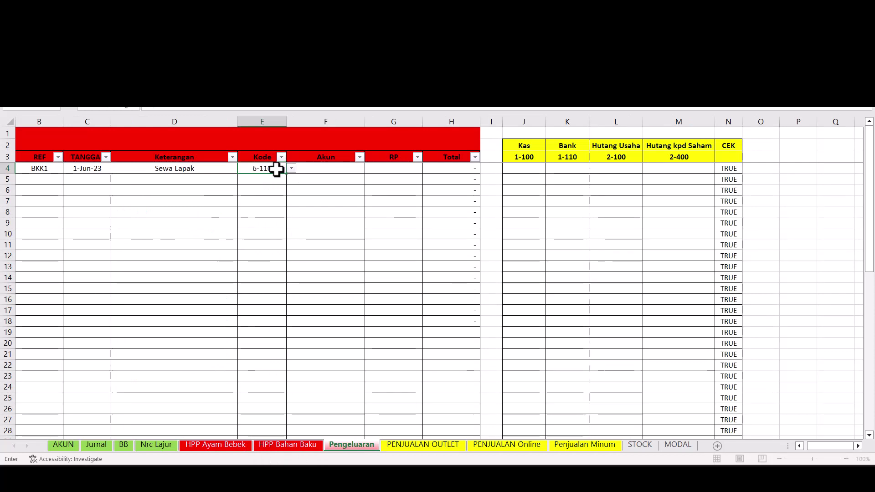
key("Tab")
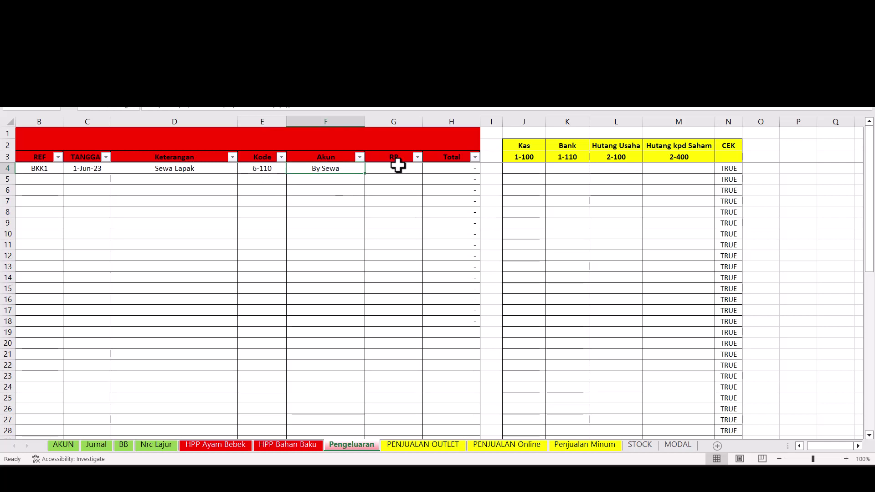
Enter 1.500.000 as the RP amount of the Sewa Lapak expense in G4
type("1.")
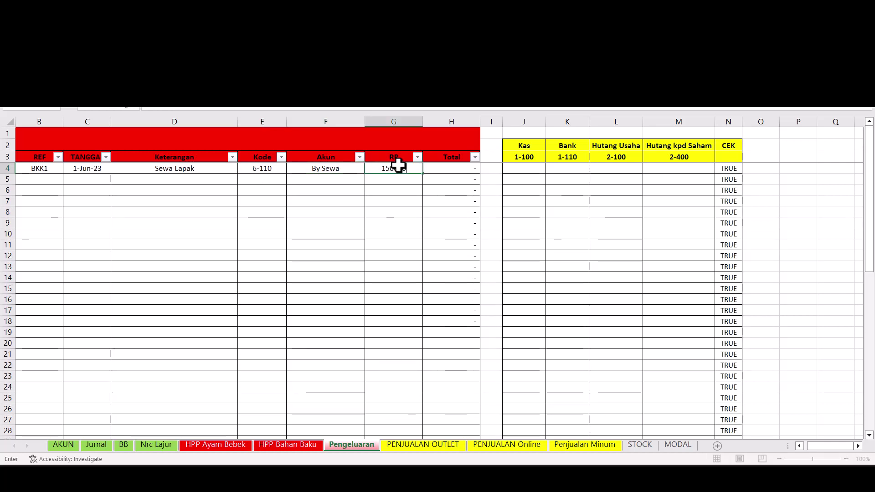
type("500.000")
key("Tab")
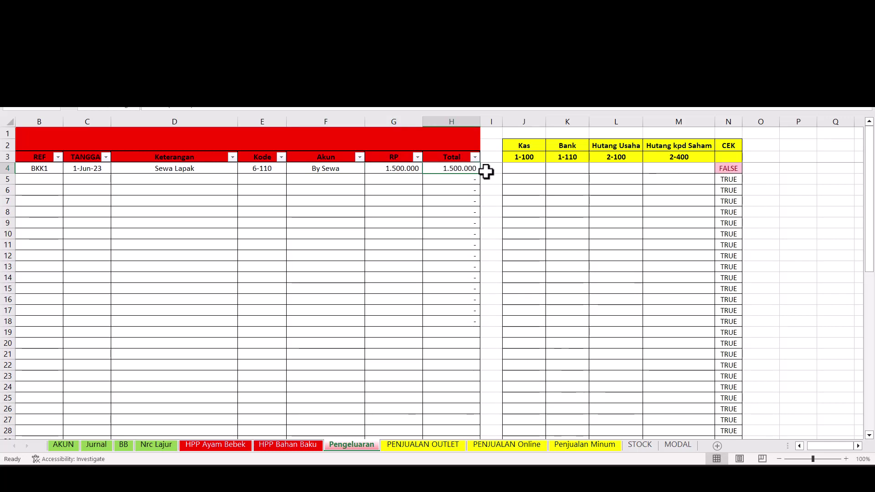
Allocate 1.500.000 of the Sewa Lapak expense to Bank in K4
left_click(568, 171)
type("1.50")
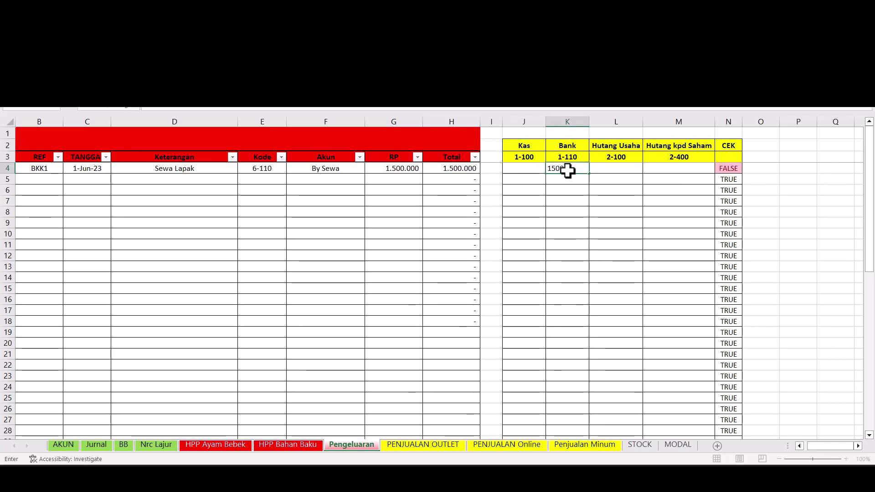
type("0.000")
key("Tab")
key("Tab")
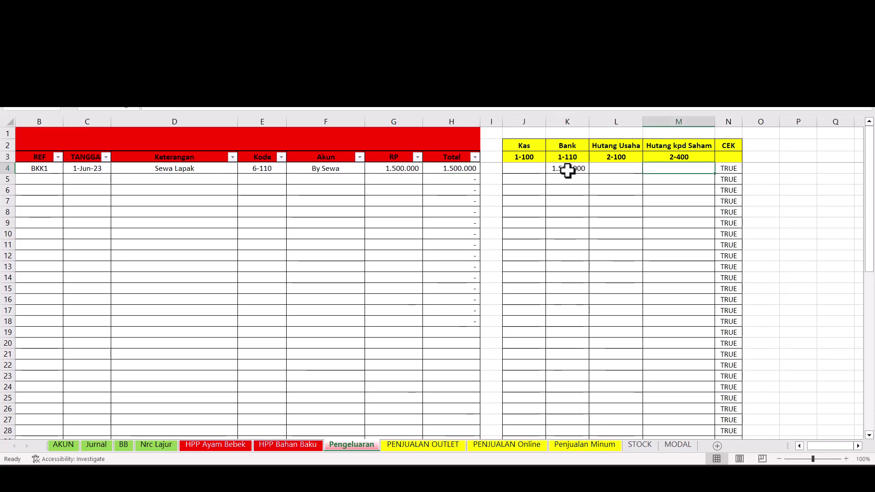
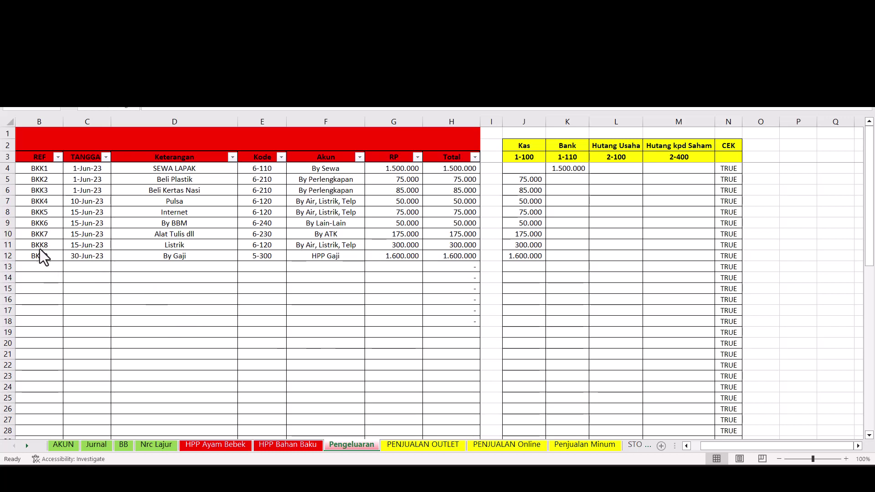
Go through the REF numbers of the filled-in Pengeluaran entries from B4 down to B11
left_click(45, 169)
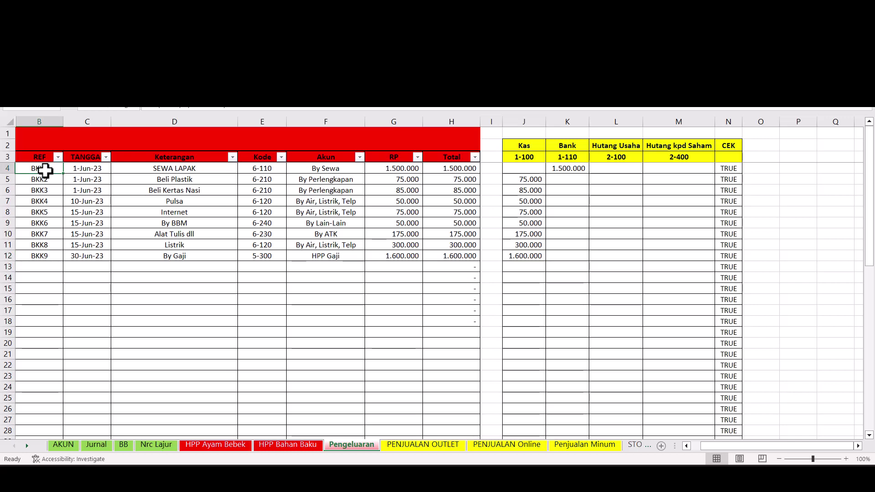
key("Down")
key("Down")
key("Down")
key("Down")
key("Down")
key("Down")
key("Down")
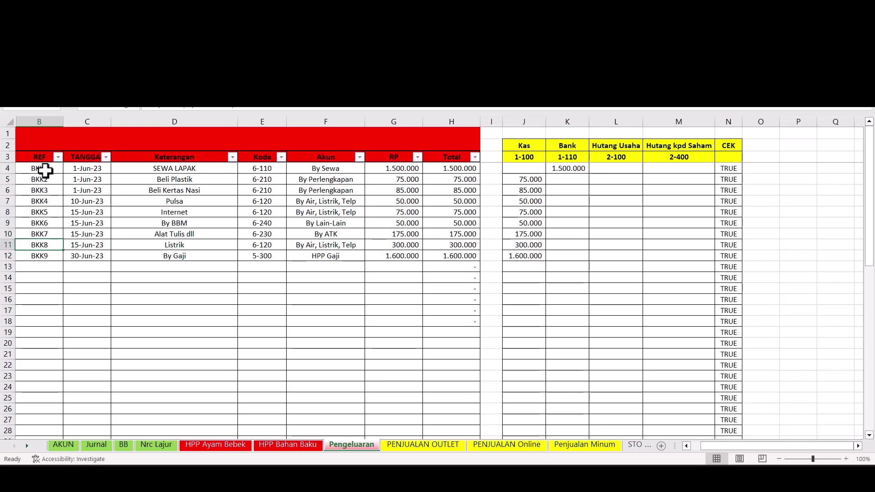
Review the description, account and amount of the SEWA LAPAK, Beli Plastik and Beli Kertas Nasi expenses in rows 4 to 6
left_click(205, 170)
left_click(323, 170)
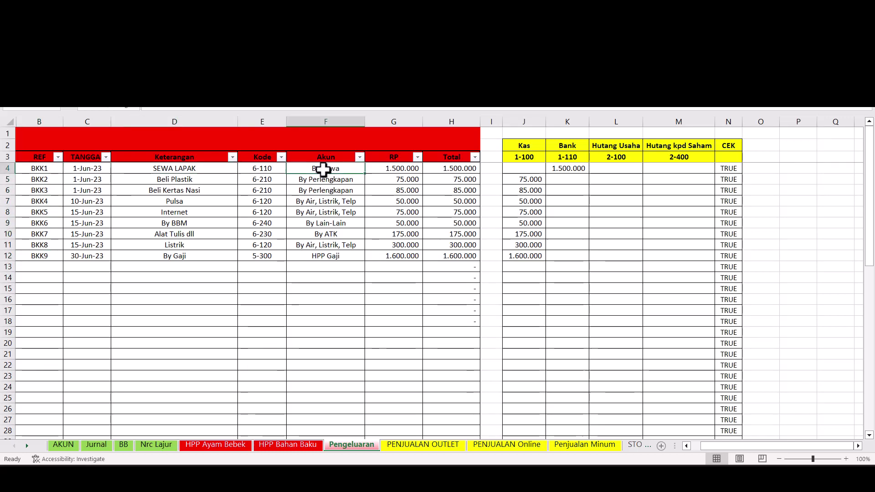
left_click(409, 169)
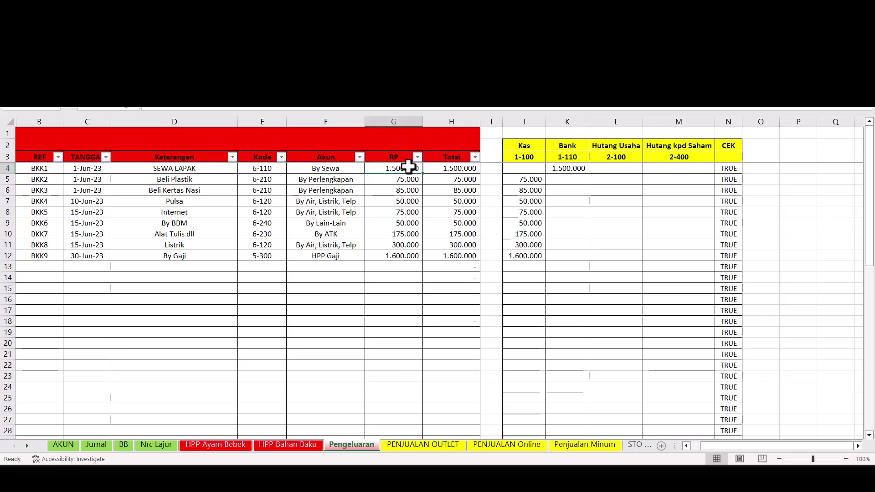
left_click(173, 180)
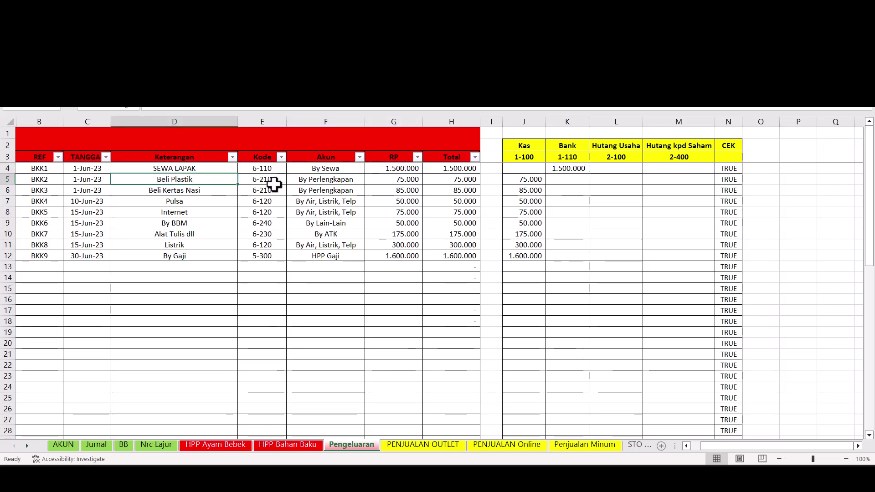
left_click(333, 182)
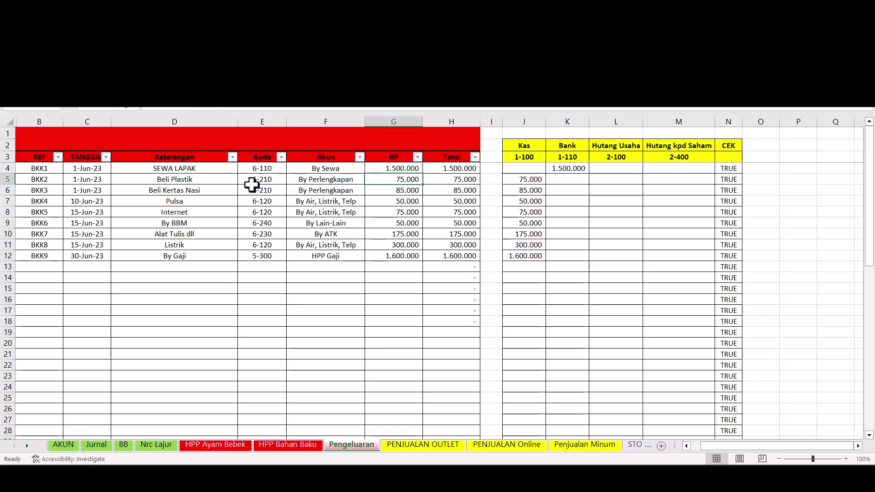
left_click(201, 191)
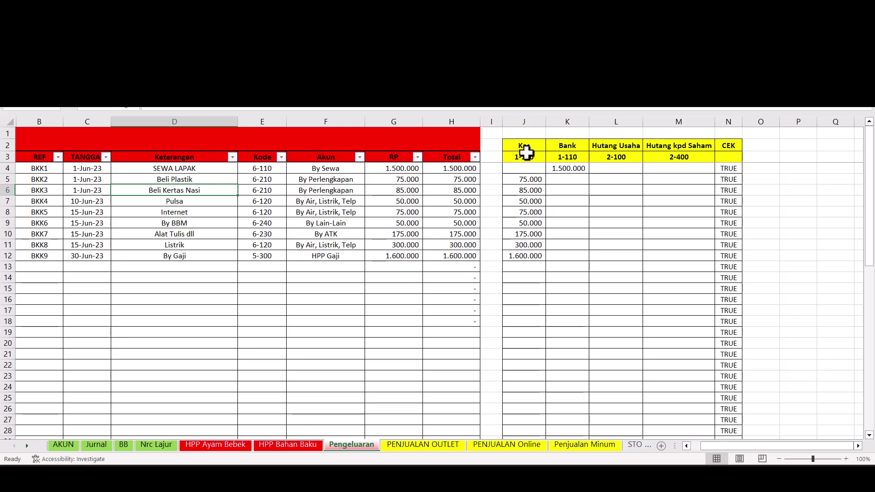
Examine the expense payments under Kas and Bank, and the Hutang Usaha and Hutang kpd Saham columns
left_click(577, 170)
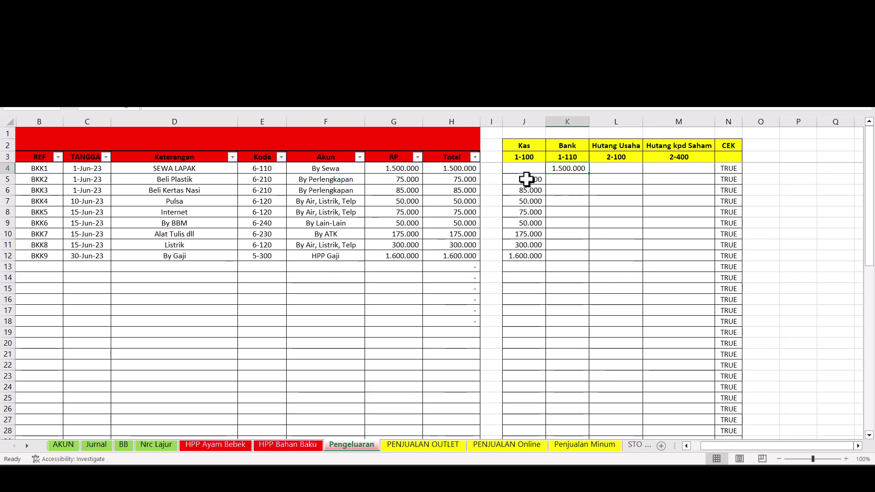
left_click_drag(527, 180, 524, 253)
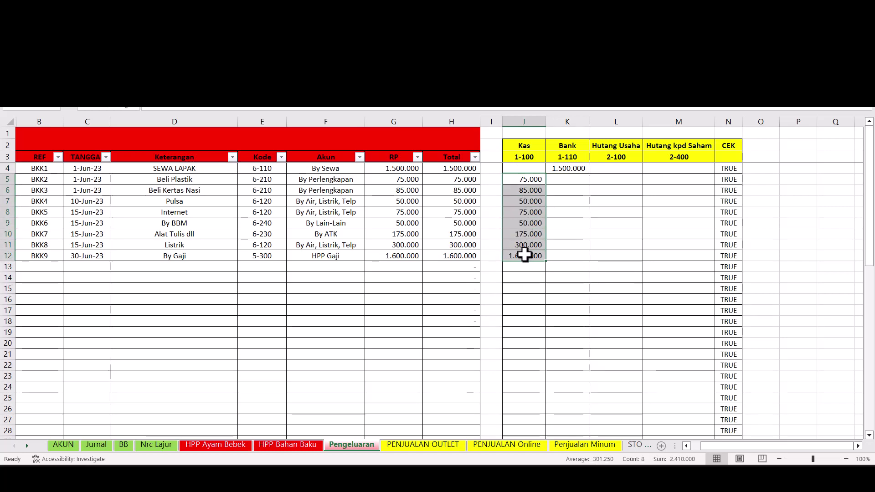
left_click(523, 120)
left_click(568, 120)
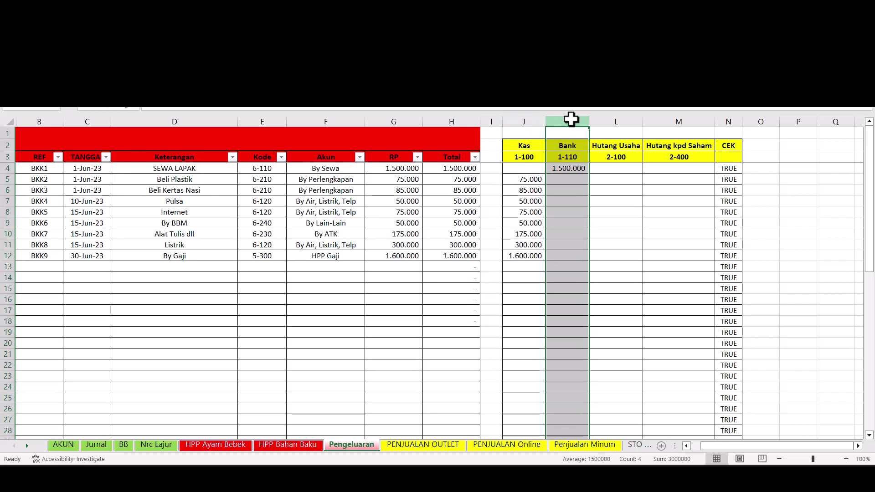
left_click(604, 120)
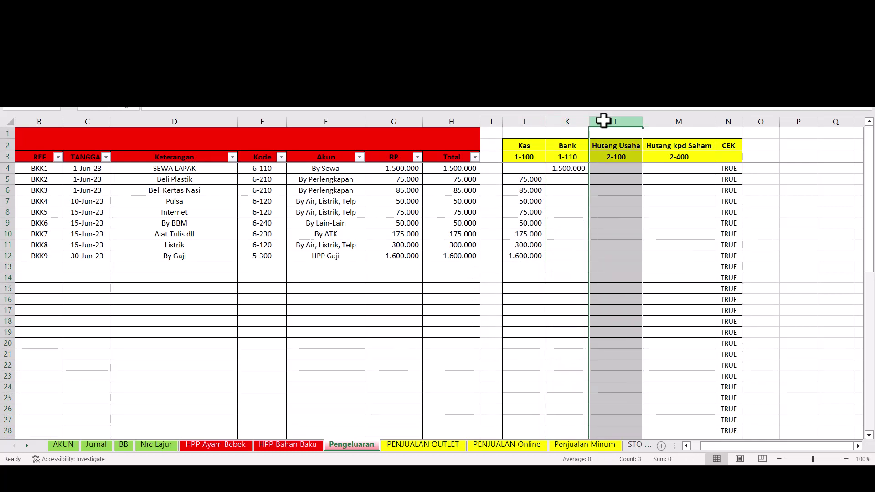
left_click(679, 122)
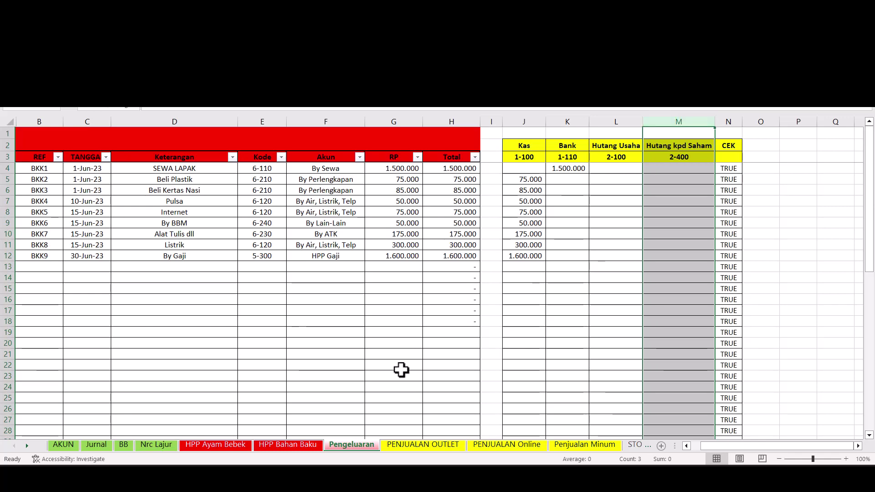
Open the PENJUALAN OUTLET sheet and highlight the 1-Jun-23 sales quantities in C5:H8
left_click(424, 445)
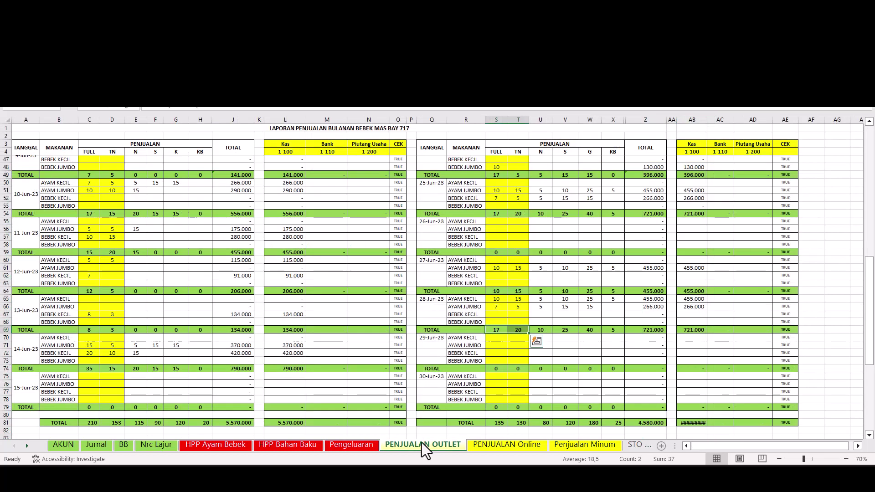
scroll(218, 342, "up", 1)
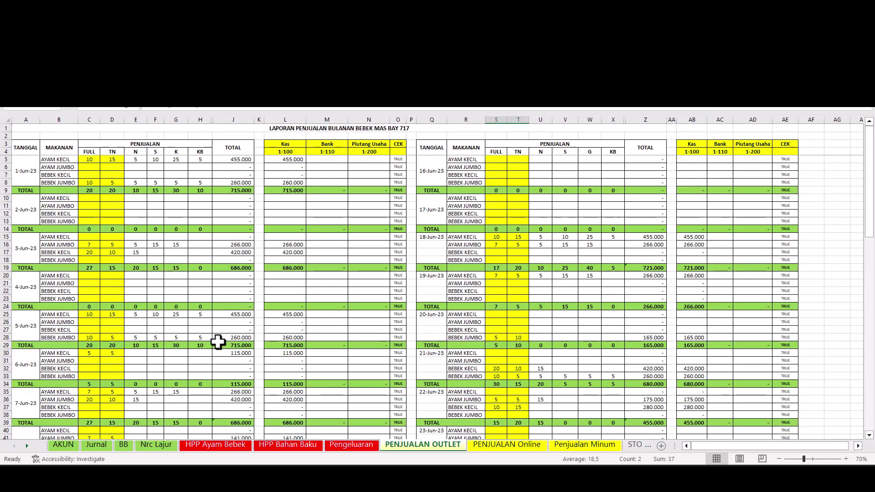
left_click_drag(88, 163, 199, 182)
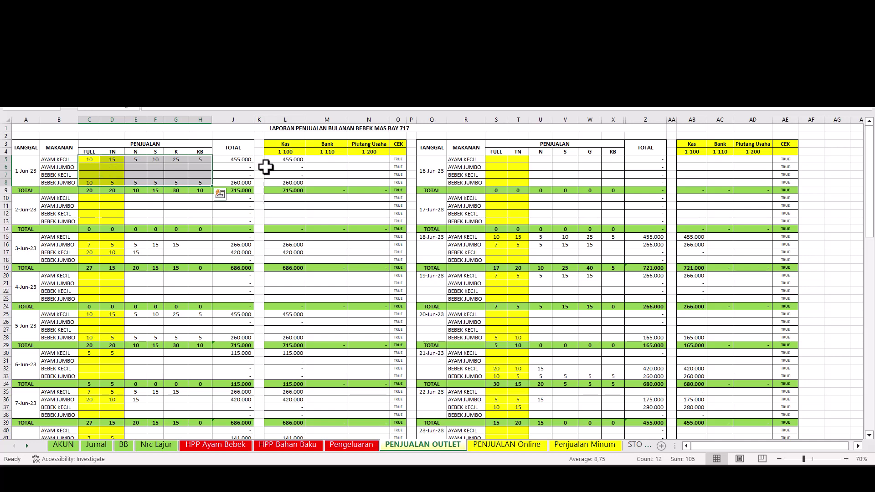
Examine the PENJUALAN summaries and the Harga and Tambahan price tables beneath the outlet's daily sales report
scroll(169, 256, "down", 14)
scroll(124, 246, "down", 6)
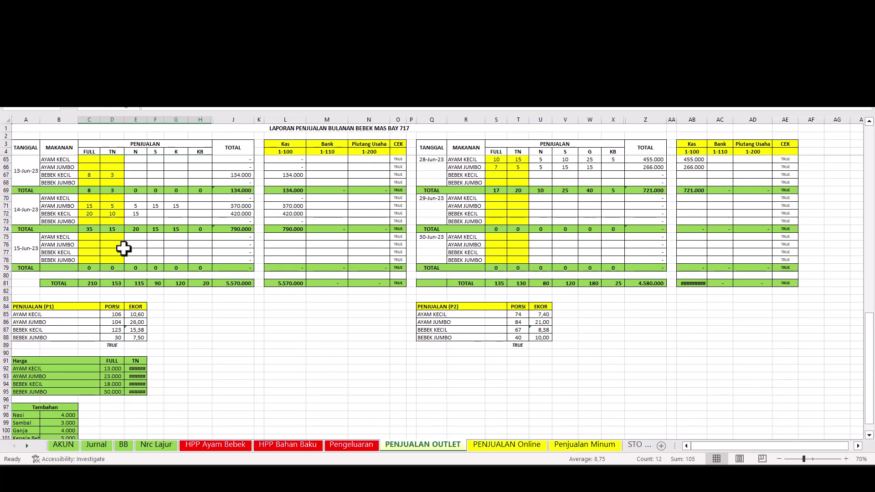
scroll(230, 214, "down", 4)
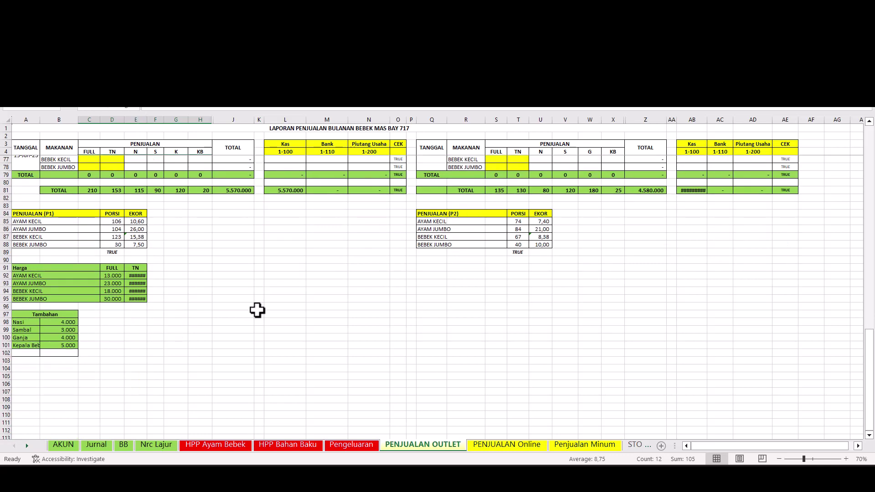
scroll(506, 426, "up", 1, "ctrl")
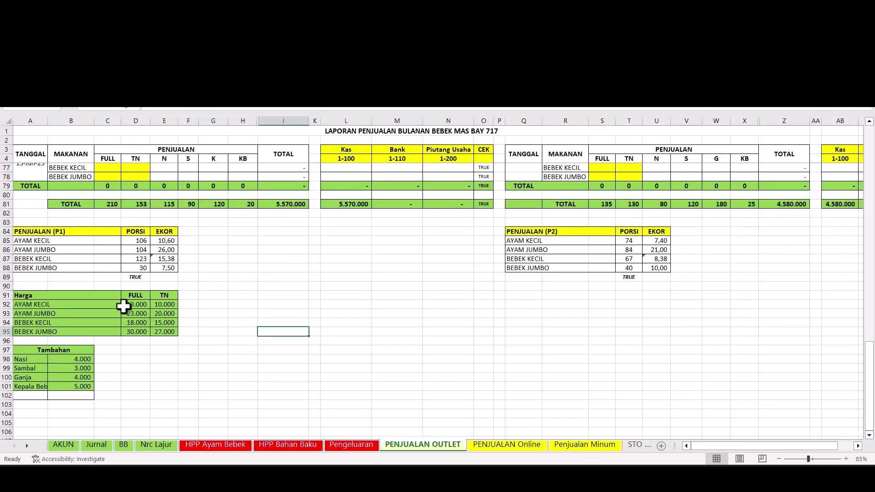
Examine the Harga price list for FULL and TN portions and the Kas, Bank and Piutang Usaha columns of the first sales table
left_click_drag(132, 305, 173, 328)
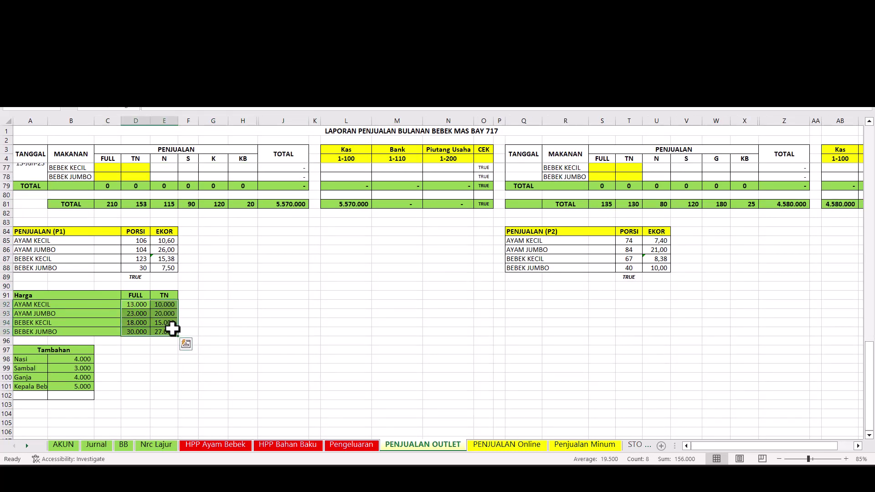
scroll(312, 307, "up", 14)
left_click_drag(349, 119, 449, 119)
scroll(360, 322, "up", 10)
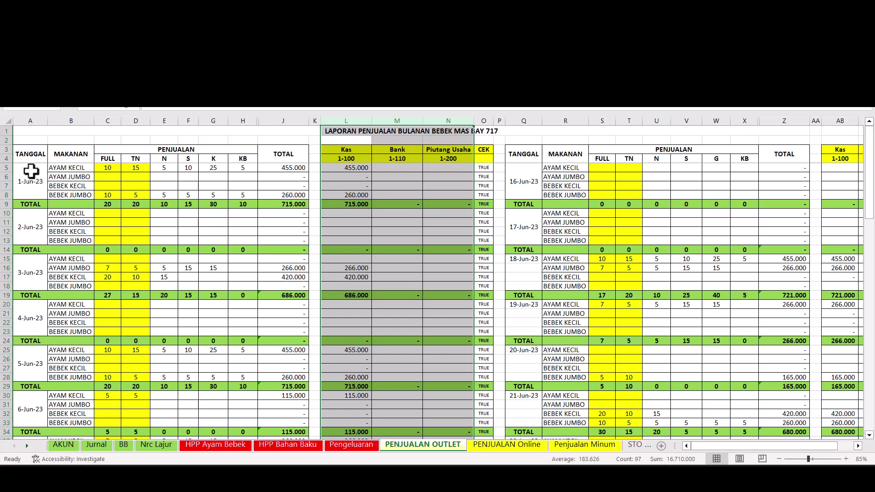
Compare the 1-Jun-23 sales total with the Kas amounts and Kas total recorded for that date
left_click(30, 171)
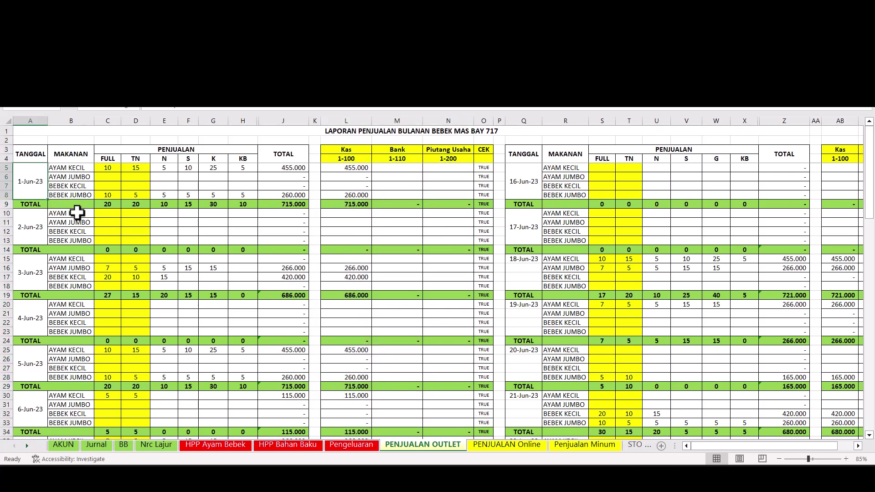
left_click(278, 202)
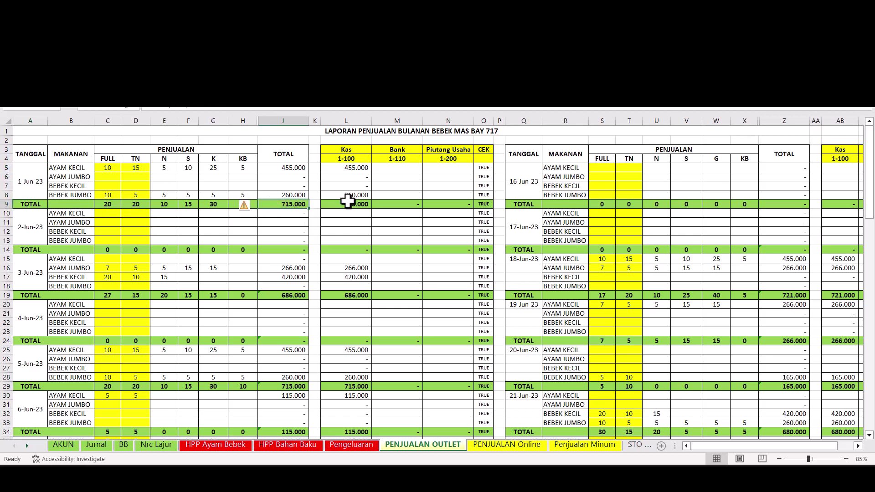
left_click(349, 169)
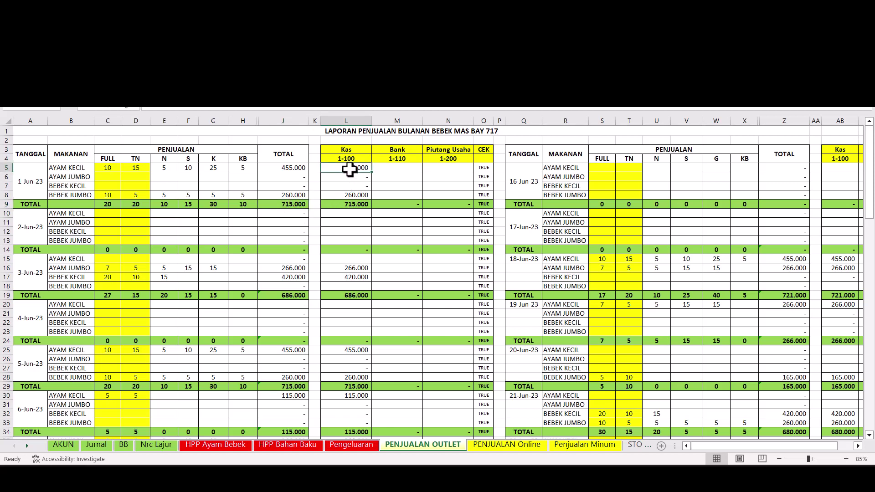
left_click_drag(350, 169, 351, 191)
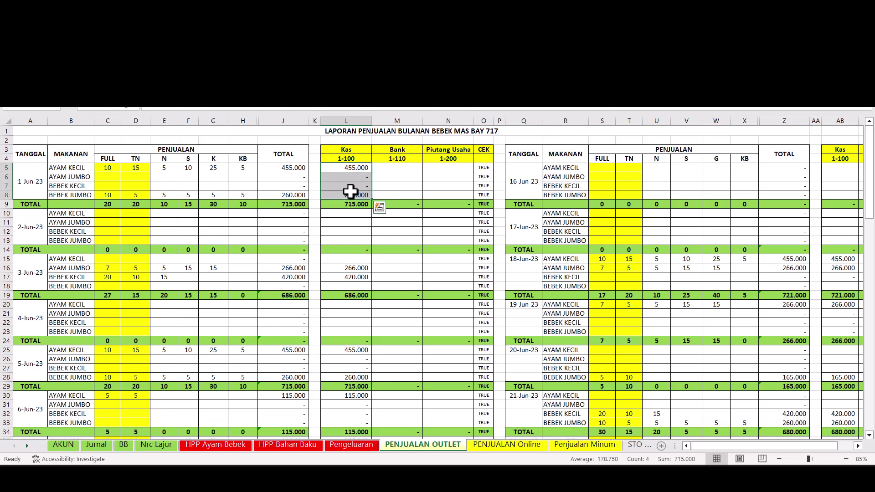
left_click(348, 203)
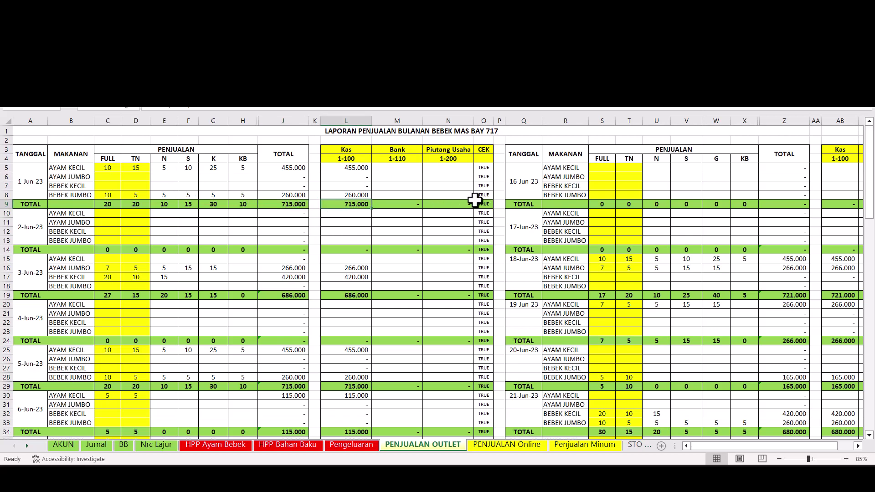
Review the daily sales totals and their Kas totals from 2-Jun-23 through 14-Jun-23
scroll(405, 227, "down", 2)
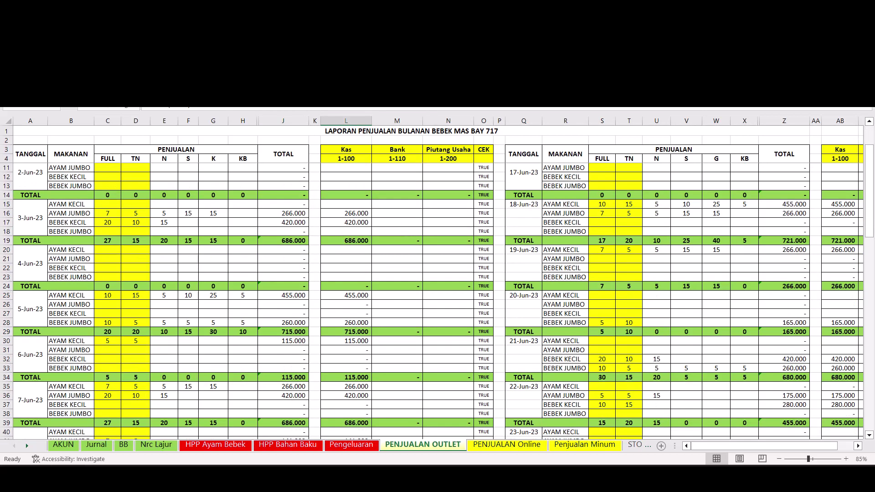
scroll(318, 216, "down", 8)
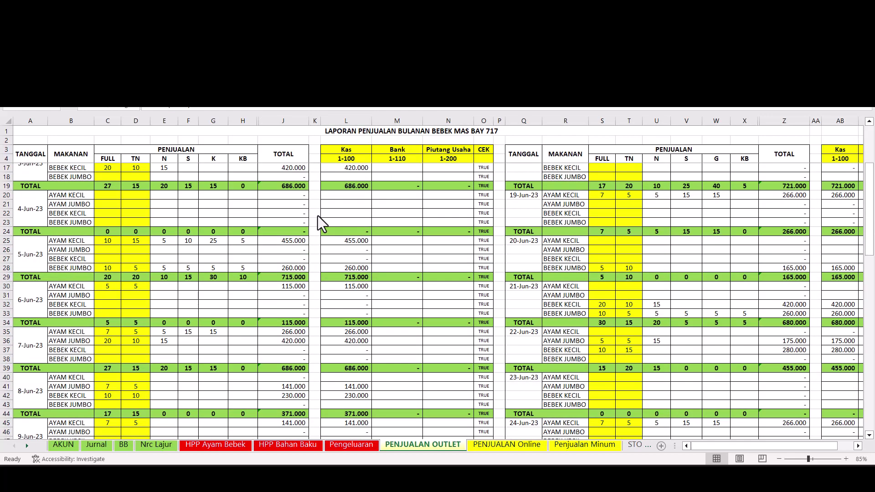
scroll(280, 267, "down", 8)
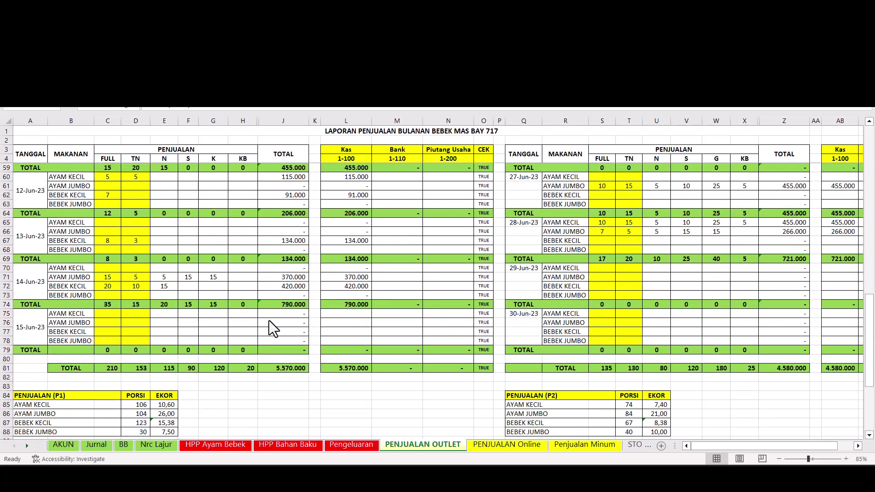
double_click(115, 274)
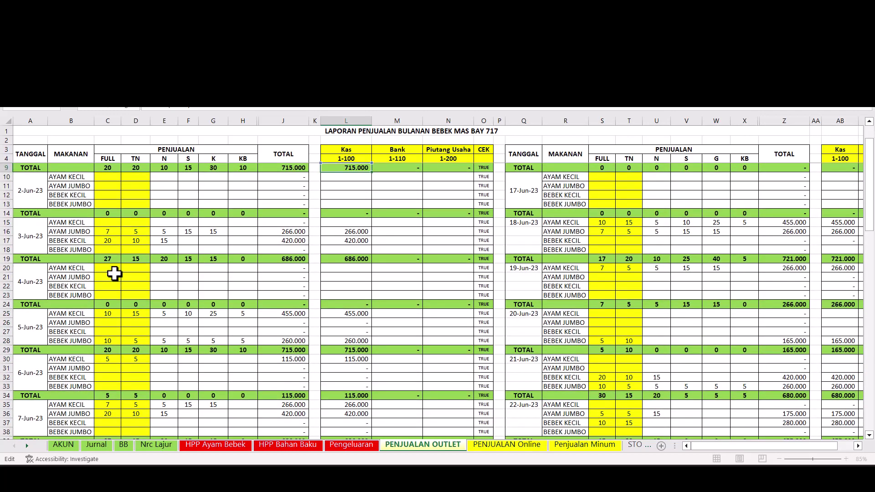
scroll(117, 302, "down", 12)
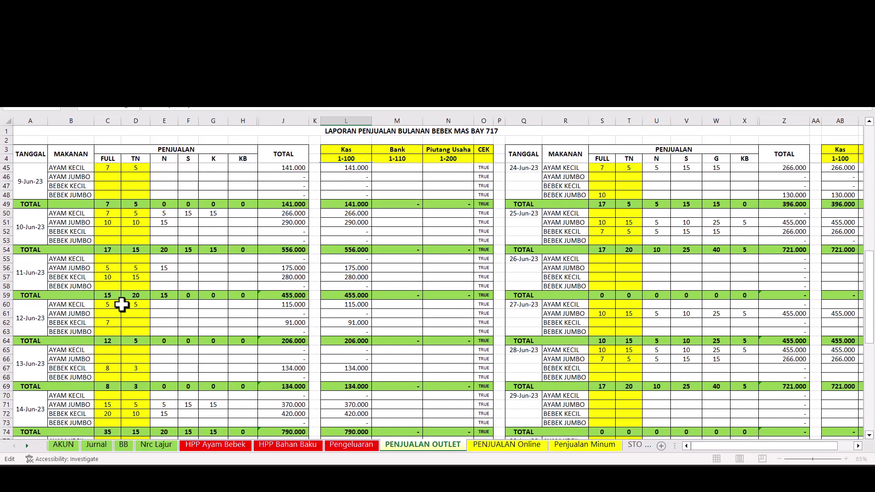
scroll(121, 305, "down", 2)
left_click(107, 358)
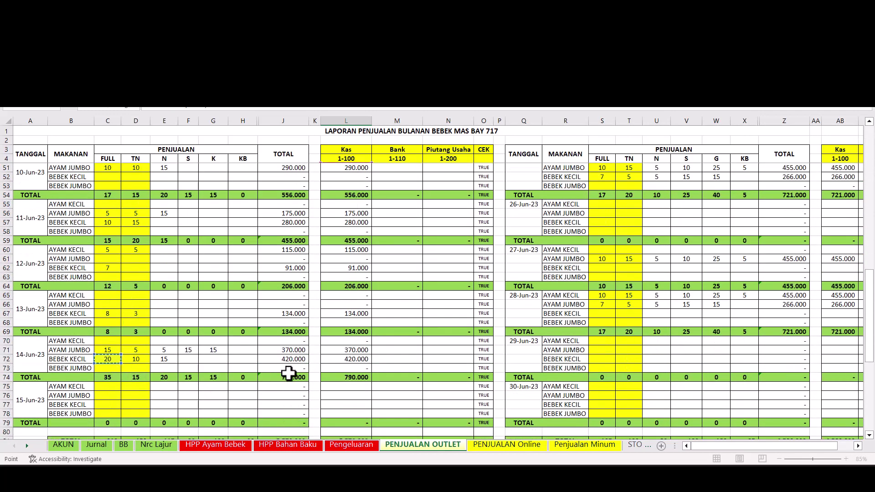
key("Return")
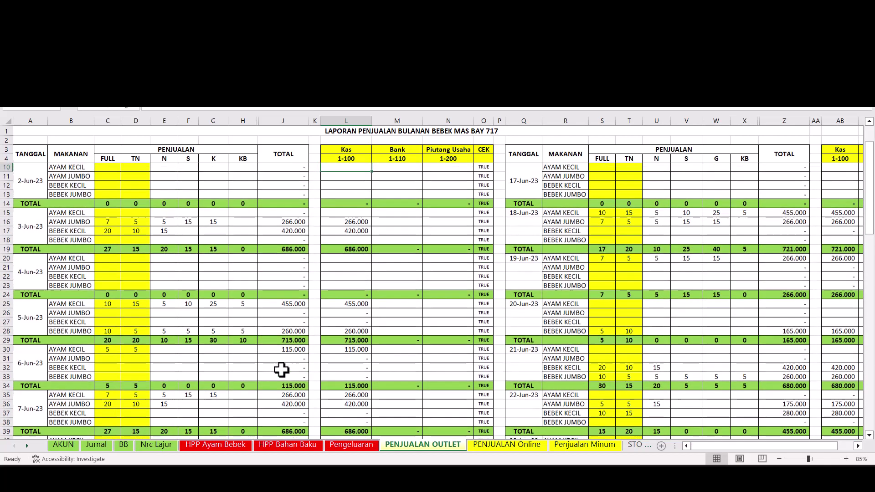
scroll(274, 370, "down", 5)
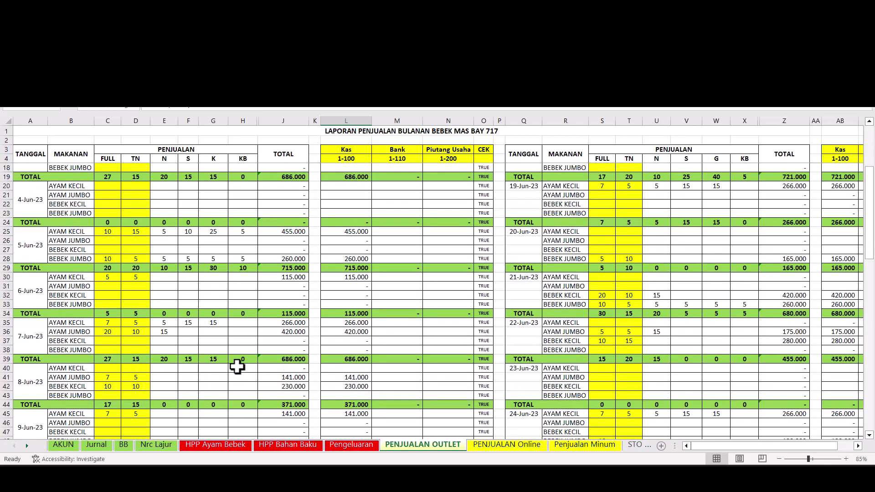
left_click(10, 368)
scroll(45, 387, "down", 8)
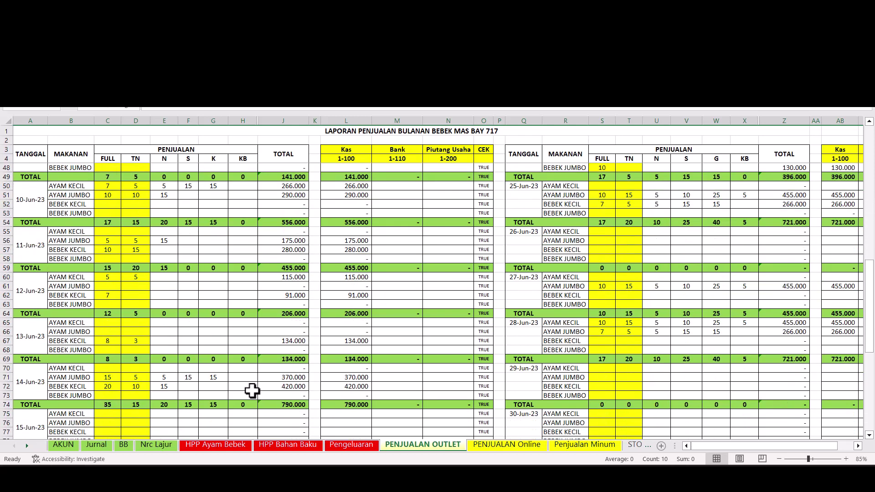
left_click(292, 404)
left_click(346, 404)
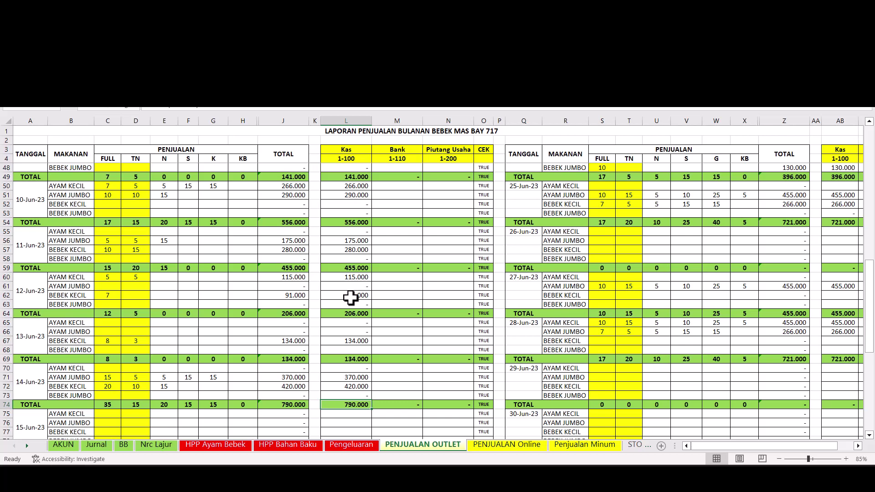
Check the overall TOTAL row 81 and its CEK cells in both half-month sales tables
scroll(372, 317, "down", 4)
left_click_drag(725, 447, 750, 448)
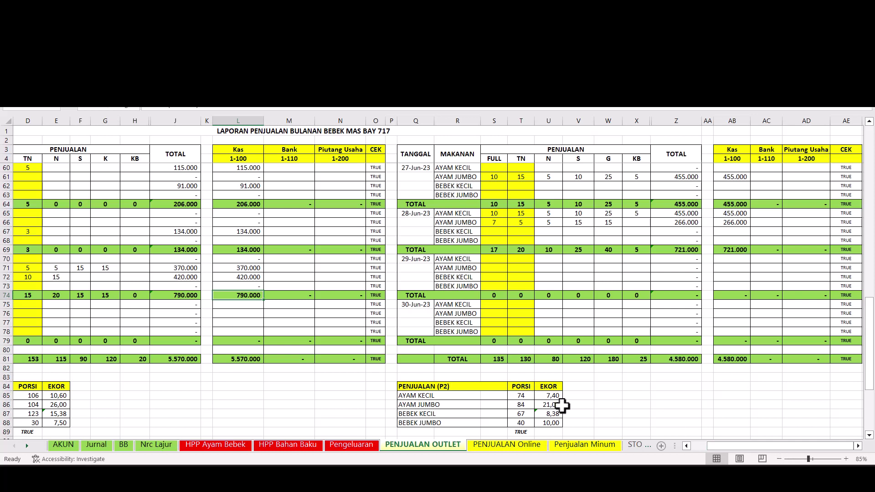
left_click(4, 359)
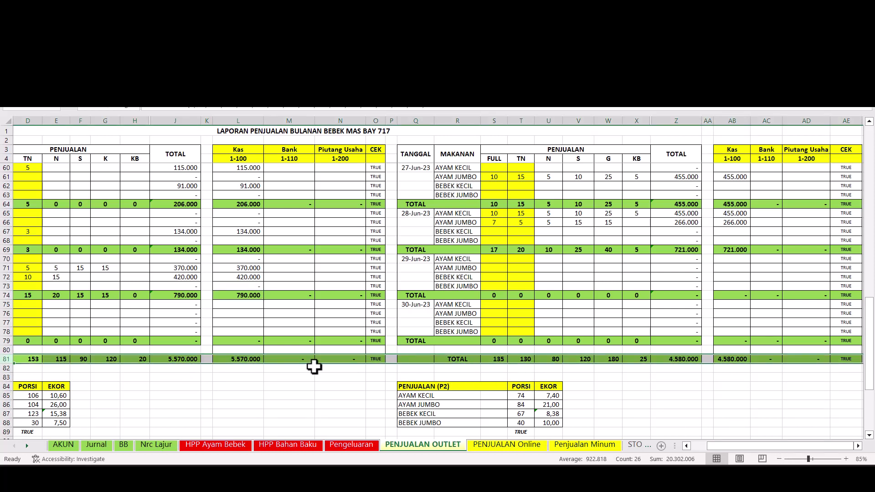
left_click(377, 359)
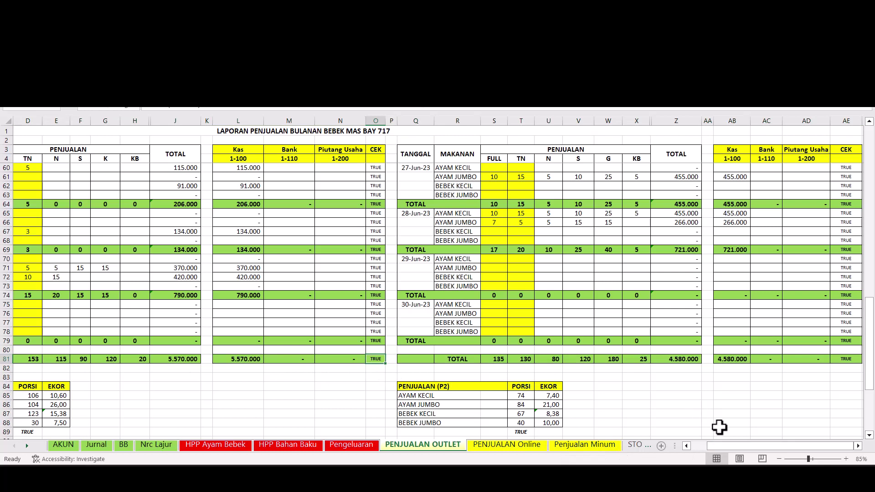
left_click(851, 360)
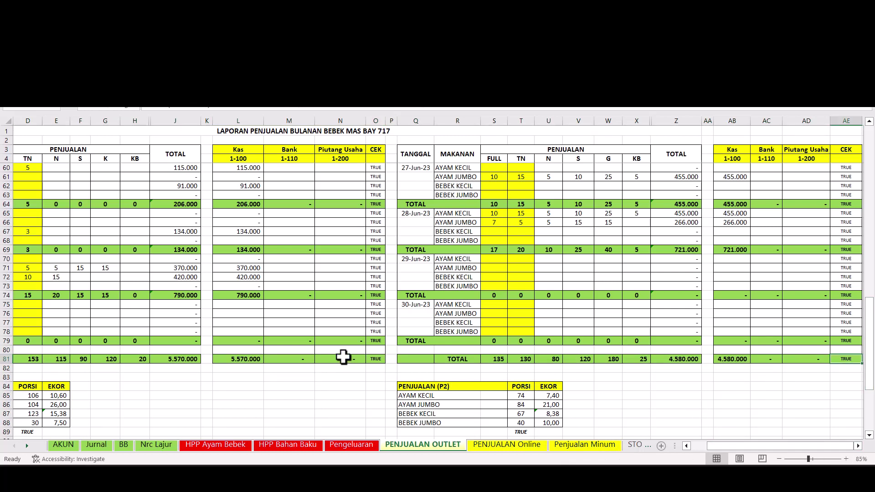
Clear the 1-Jun-23 BEBEK JUMBO Kas amount in L8 and inspect the CEK cells for that row, day and overall total
scroll(339, 356, "up", 18)
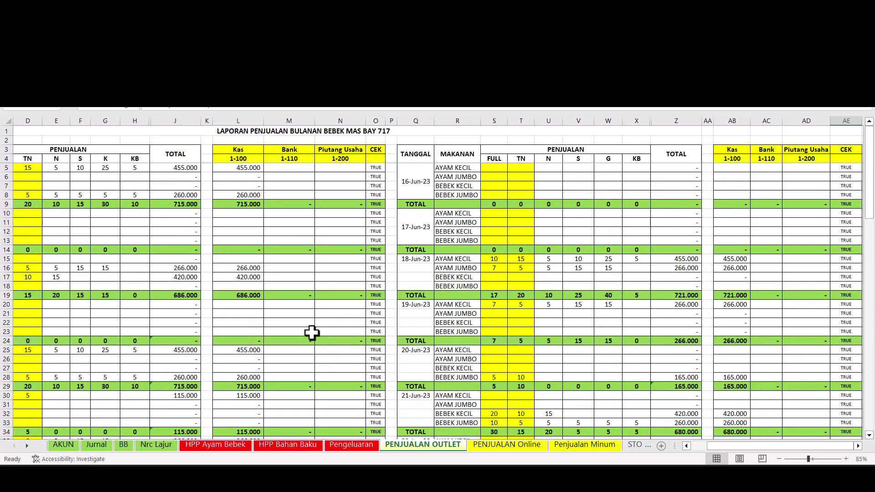
left_click(242, 193)
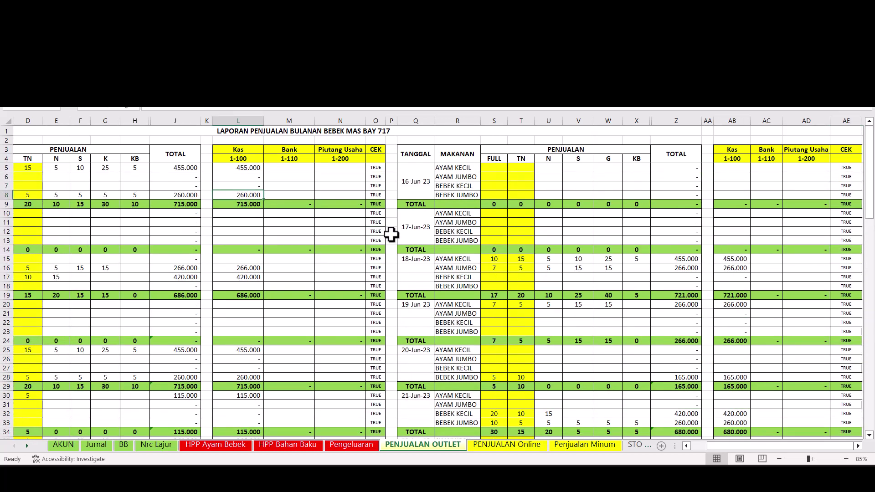
key("BackSpace")
left_click(323, 259)
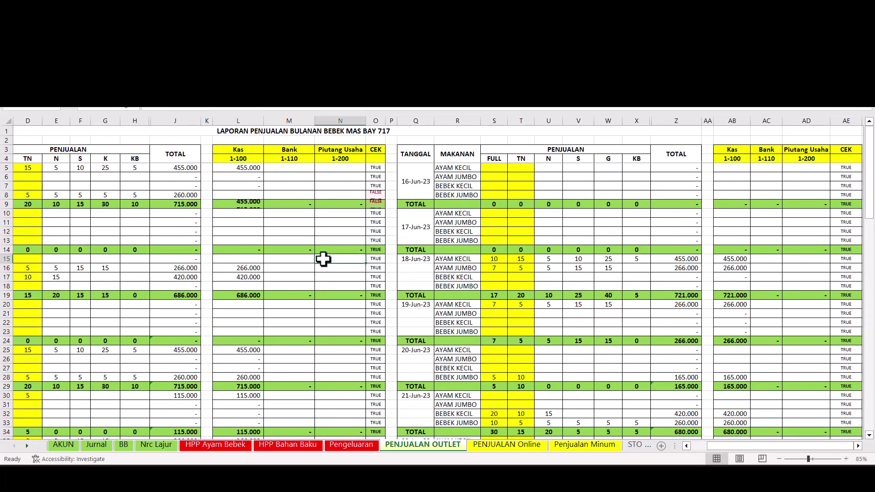
left_click(377, 193)
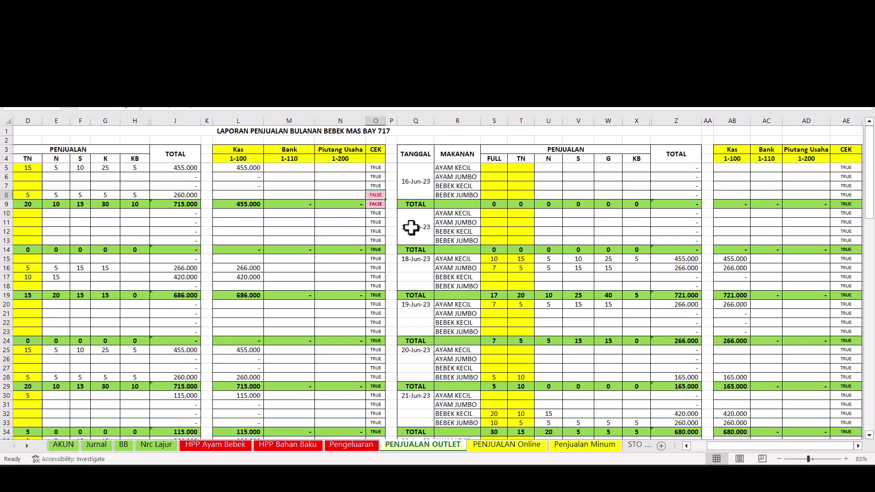
scroll(408, 231, "down", 20)
scroll(405, 238, "up", 5)
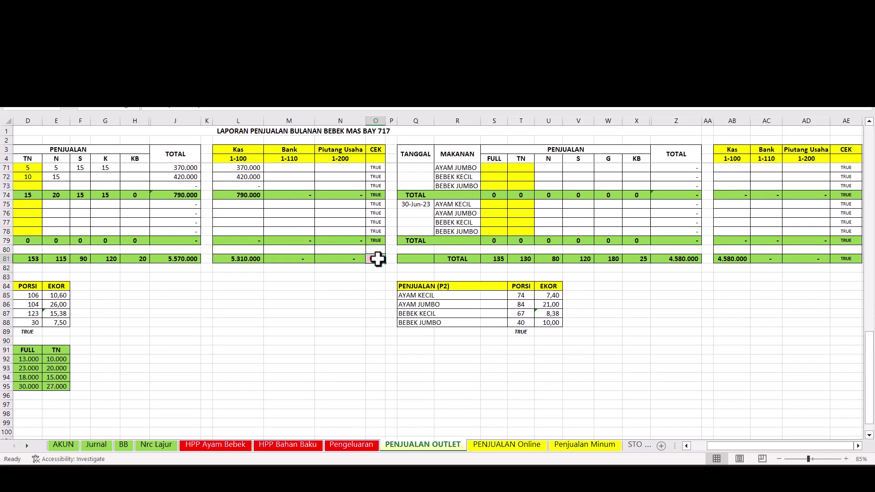
scroll(378, 259, "up", 20)
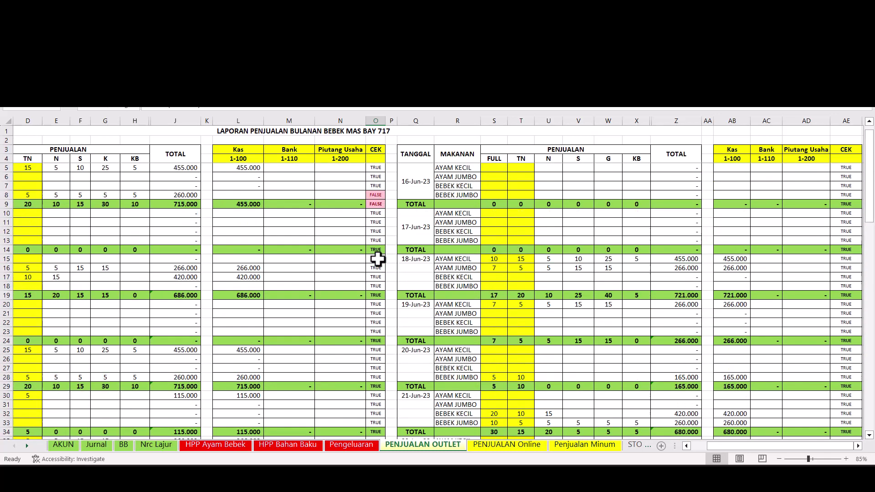
Enter 260000 as the 1-Jun-23 BEBEK JUMBO Kas amount in L8 and recheck the CEK cells down to row 81
left_click(258, 195)
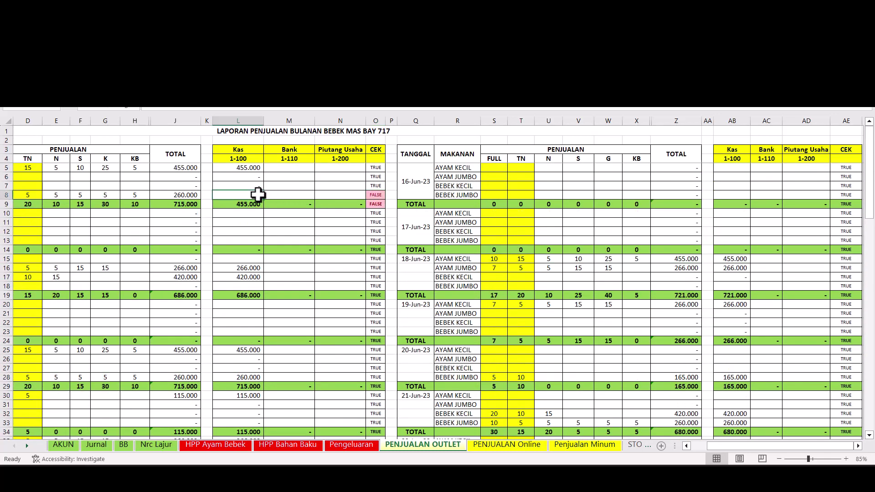
left_click(184, 194)
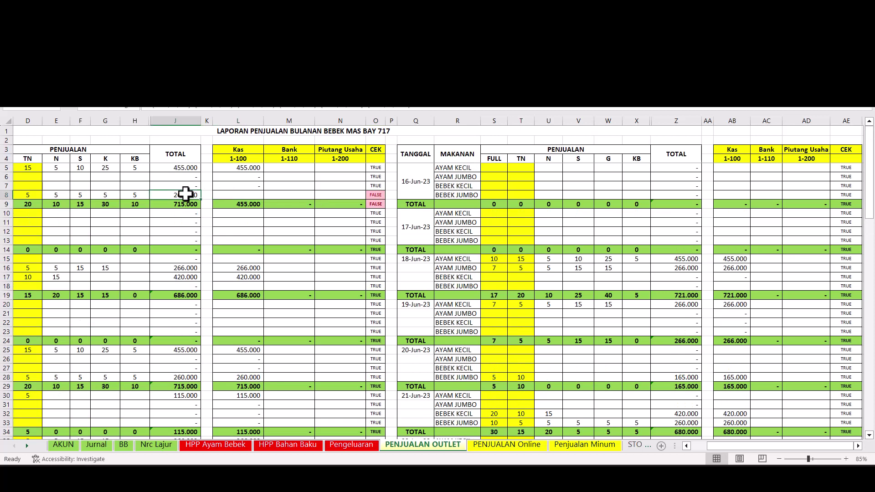
left_click(2, 194)
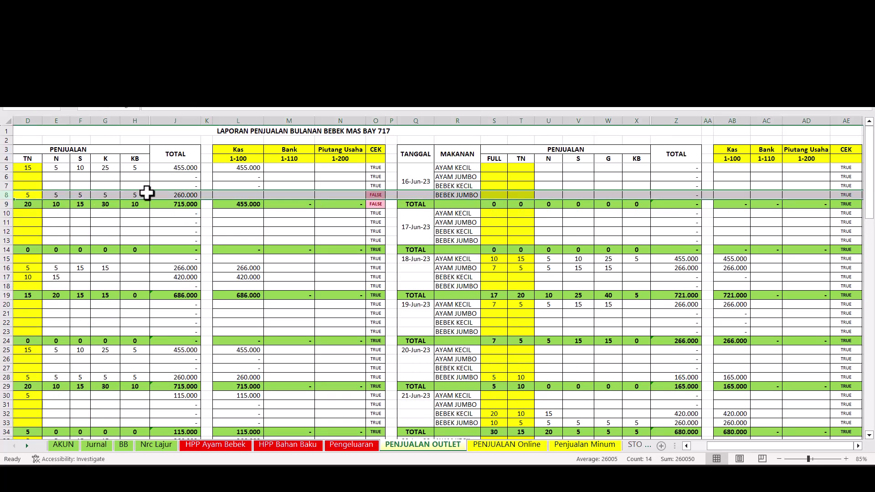
left_click(240, 195)
type("26000")
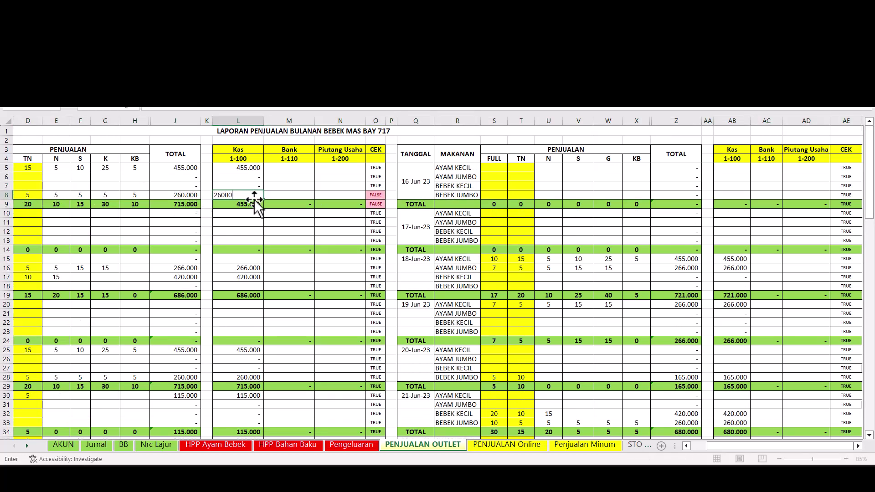
type("0")
key("Return")
scroll(440, 320, "down", 18)
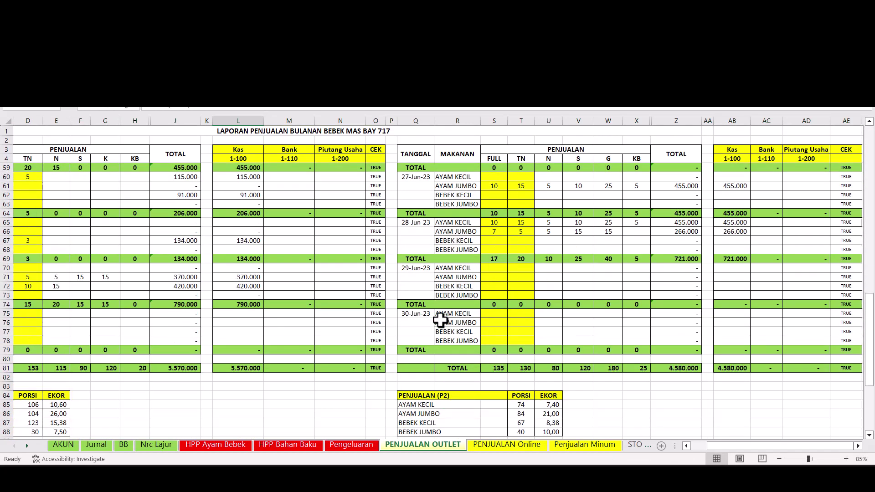
scroll(440, 320, "down", 2)
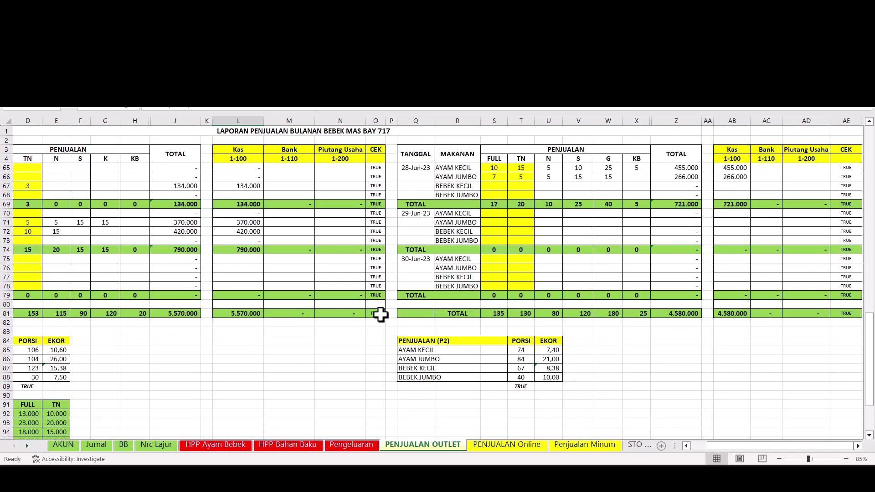
scroll(381, 314, "up", 20)
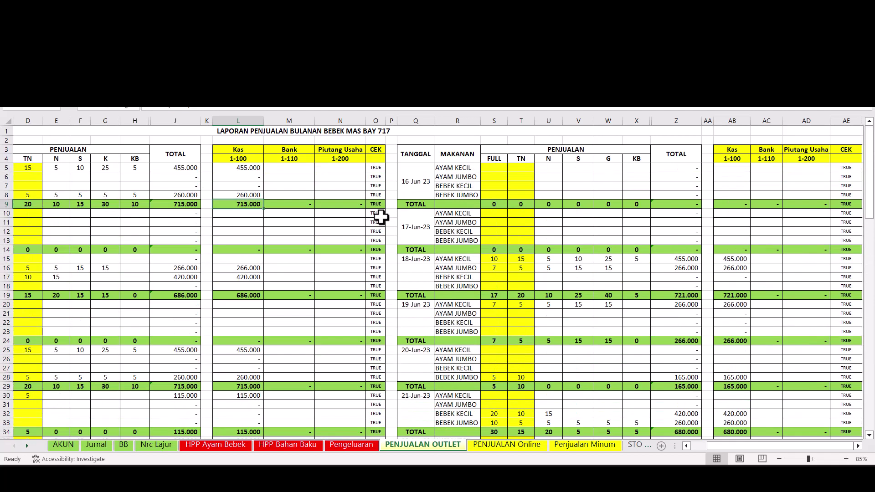
Review the daily sales and Bank amounts on the PENJUALAN Online sheet down to the first table's TOTAL row 81 CEK cell
left_click(538, 447)
scroll(406, 336, "down", 3)
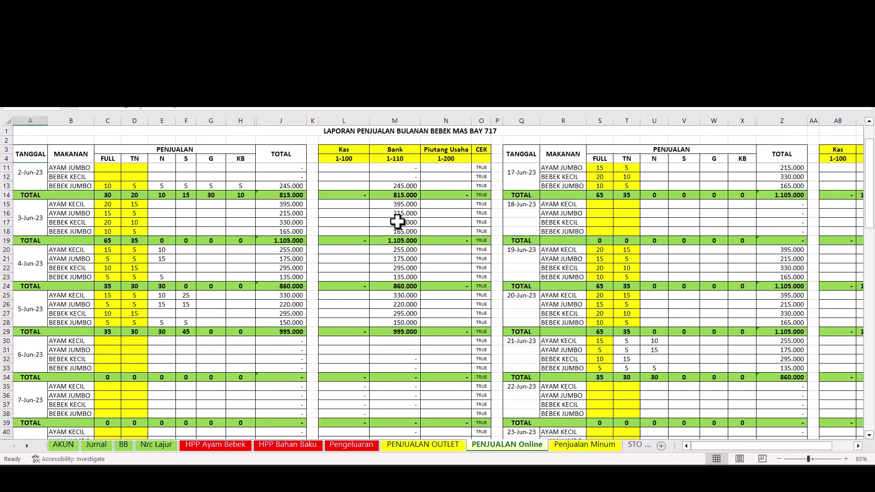
scroll(397, 221, "up", 3)
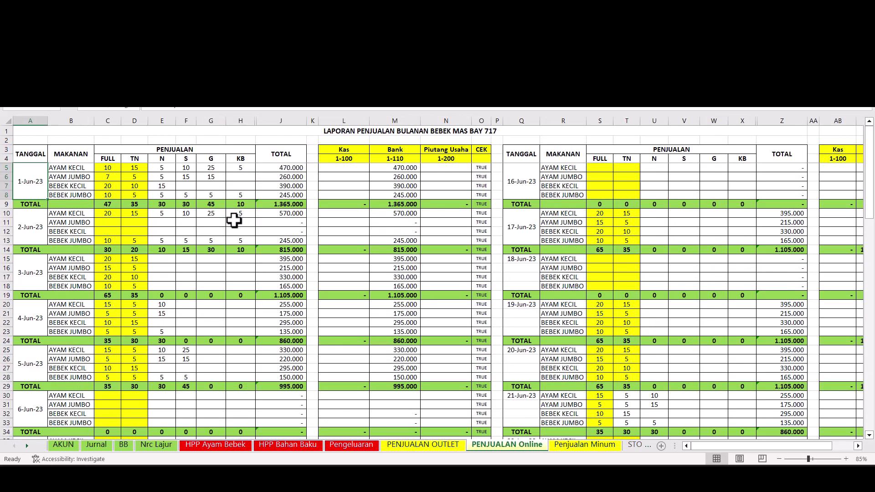
scroll(293, 254, "down", 20)
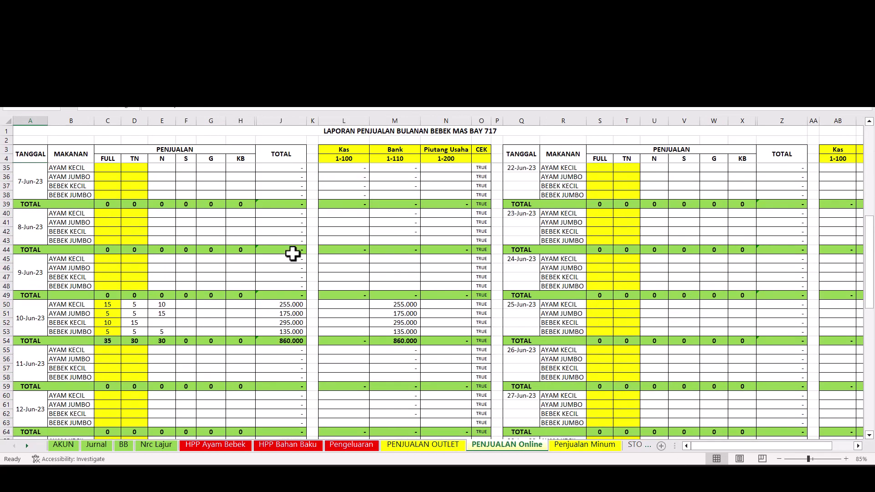
scroll(292, 253, "down", 5)
scroll(291, 251, "up", 5)
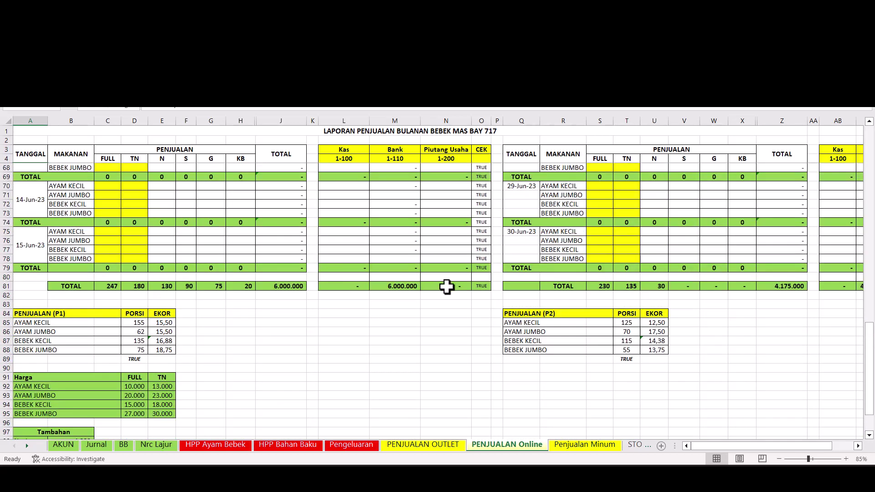
left_click(486, 287)
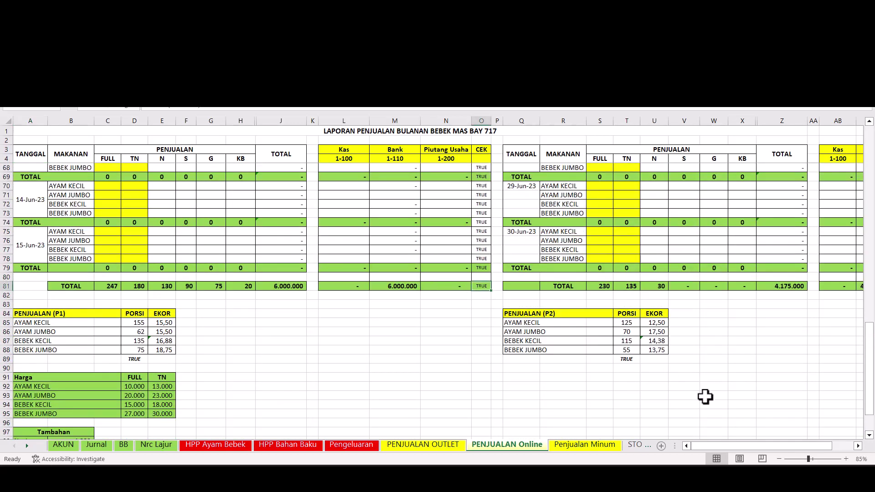
Enter 22000 as the 20-Jun-23 AYAM JUMBO Bank amount in AC26 and inspect the CEK cells for that row, day and overall total
left_click_drag(724, 450, 766, 453)
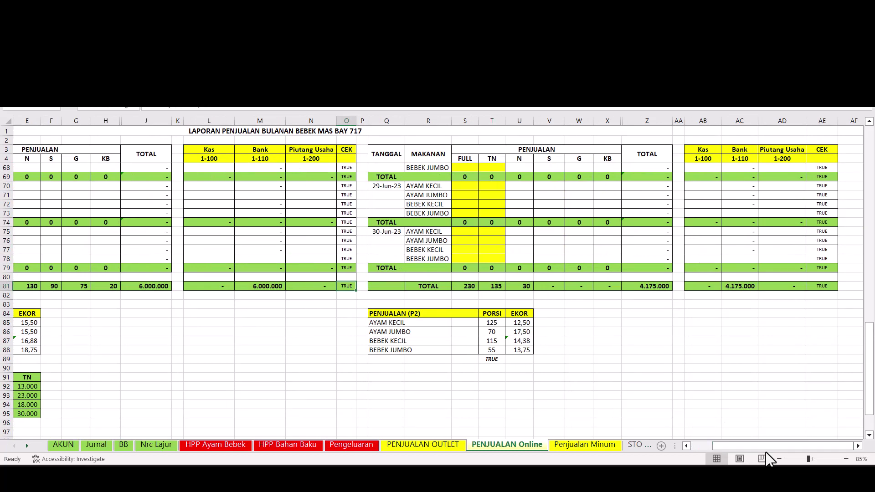
scroll(775, 304, "up", 16)
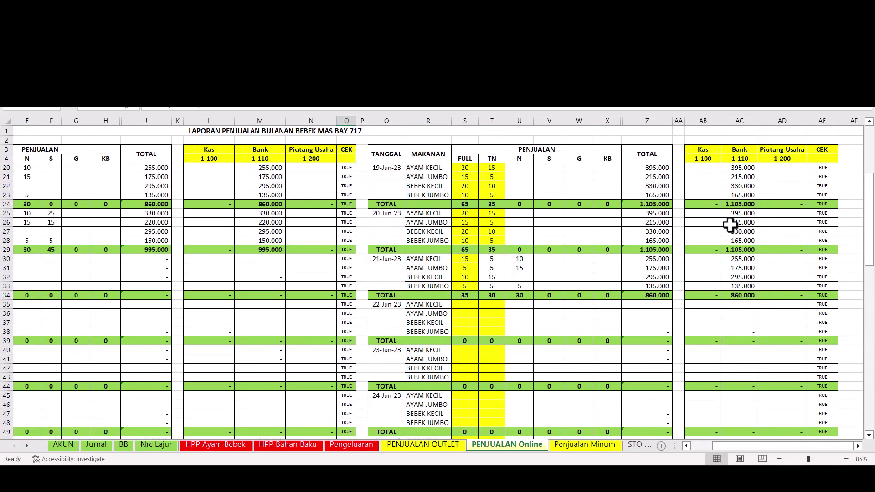
left_click(750, 223)
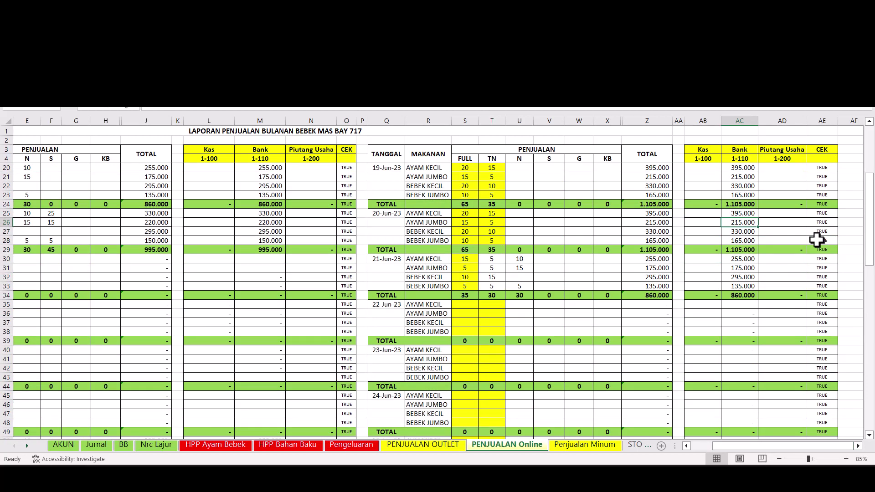
type("220")
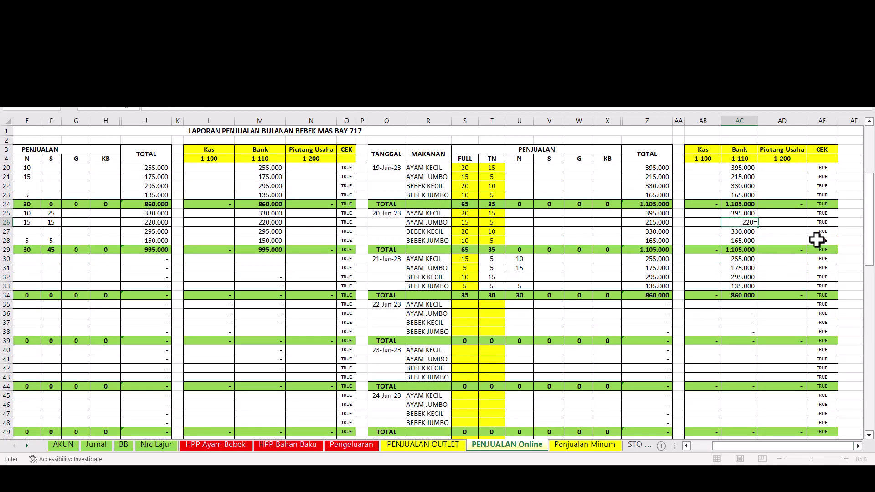
key("Return")
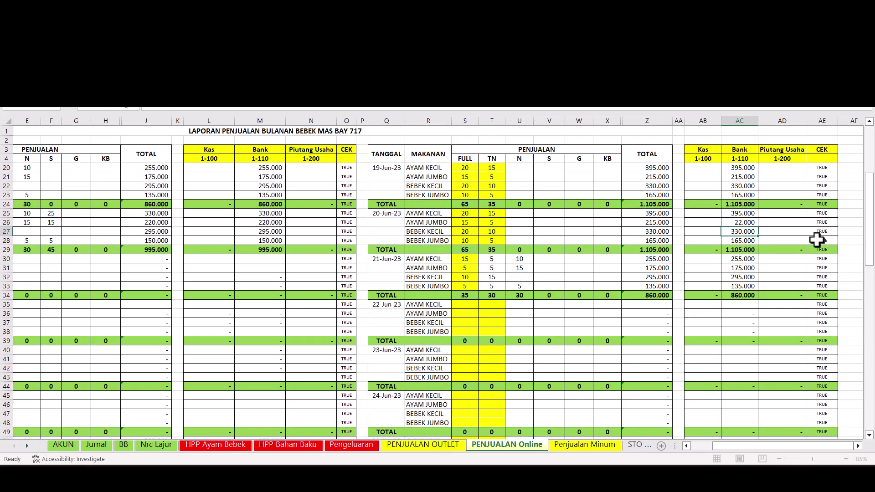
left_click(823, 223)
scroll(825, 307, "down", 17)
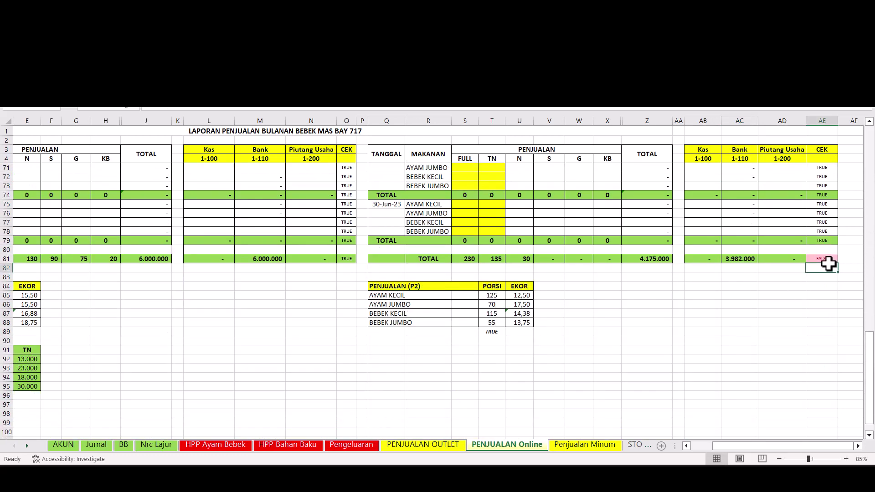
scroll(827, 263, "up", 20)
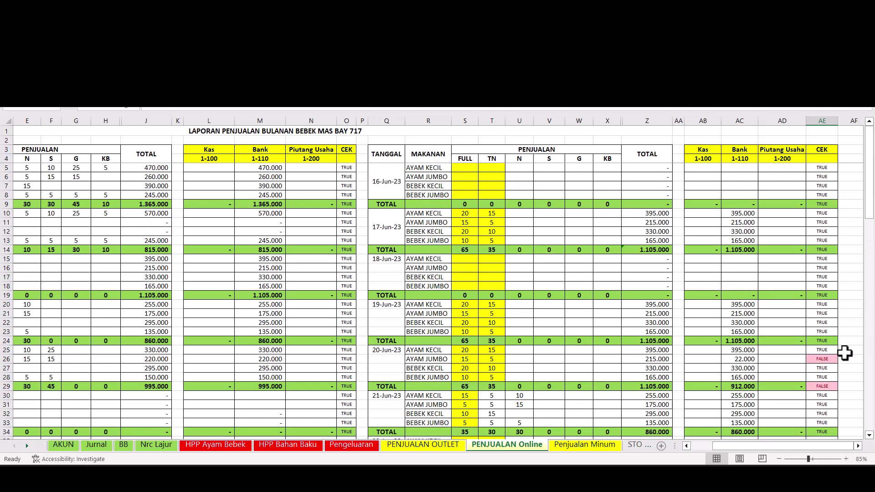
Set the 20-Jun-23 AYAM JUMBO Bank amount in AC26 to 215000, matching the sales total in Z26
left_click(745, 359)
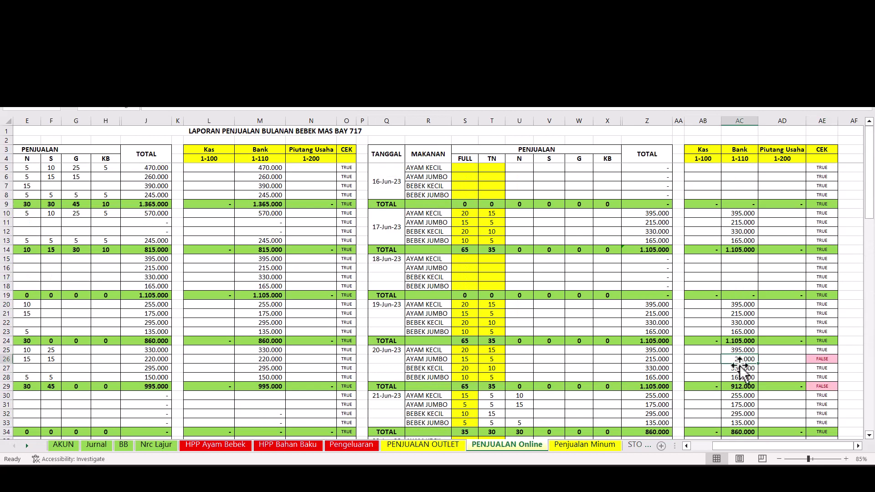
left_click(657, 358)
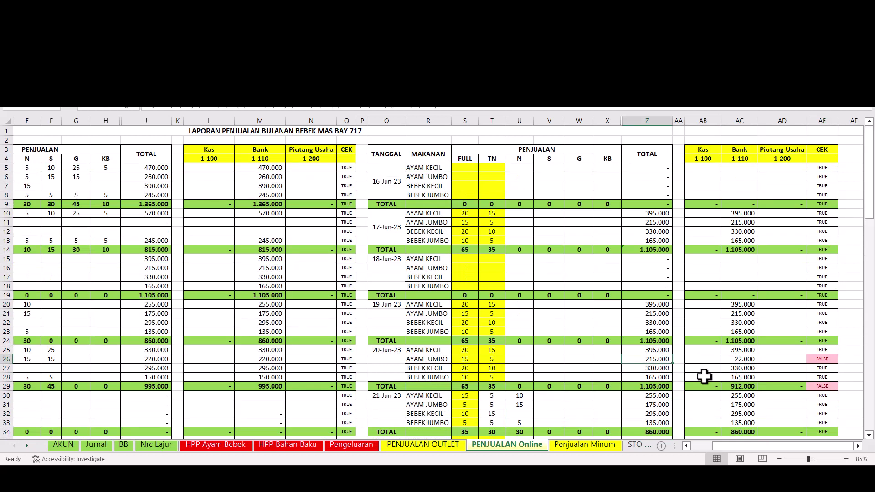
left_click(735, 361)
type("215")
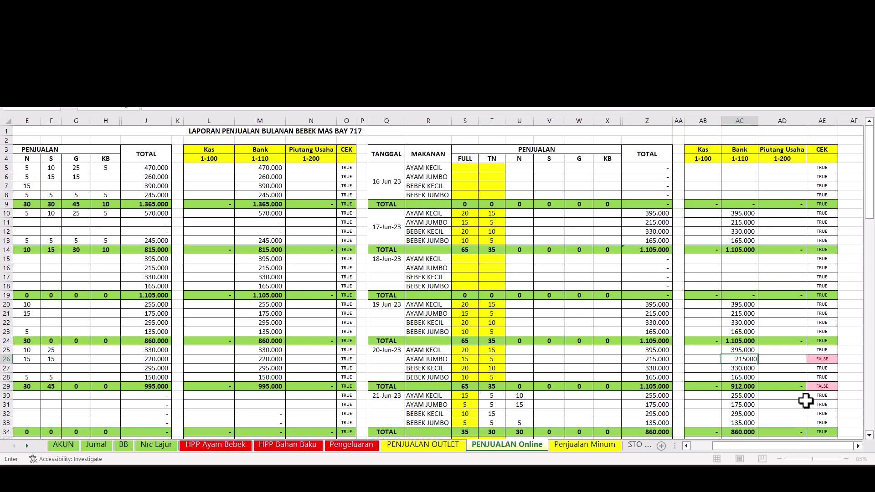
key("Return")
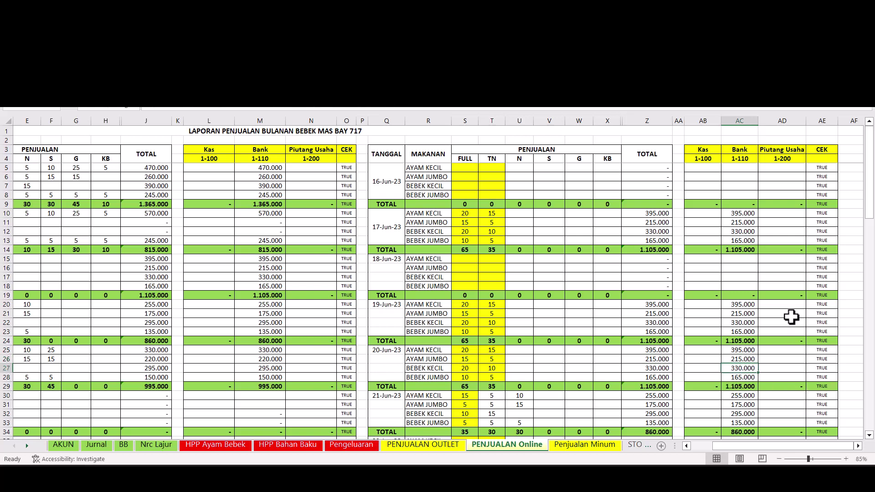
Recheck the TOTAL row 81 CEK cells in both half-month online sales tables
scroll(791, 317, "down", 20)
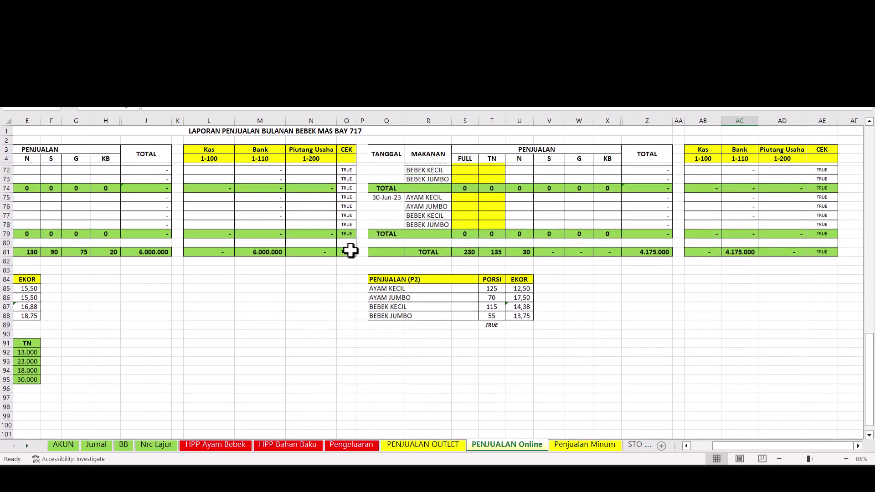
scroll(350, 250, "up", 1)
left_click(348, 283)
left_click(825, 279)
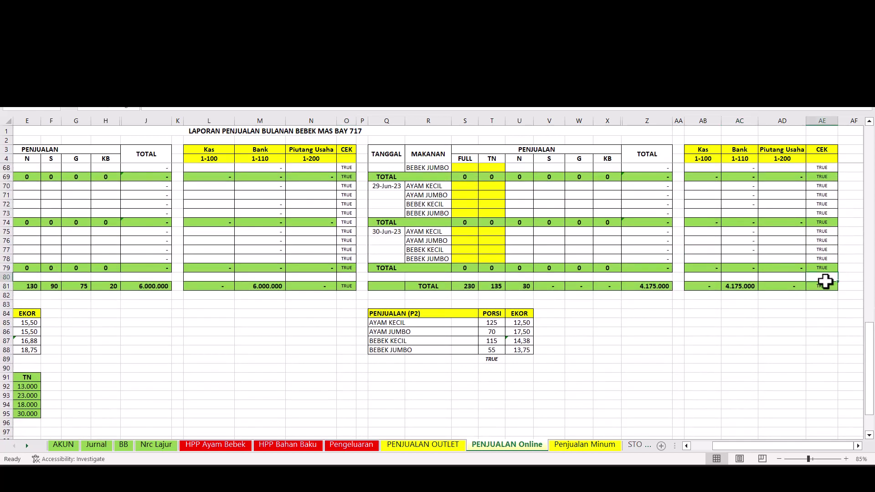
Review the daily drink sales and TOTAL row 34 CEK cell on the Penjualan Minum sheet, and highlight the payment account columns J:L
left_click(429, 449)
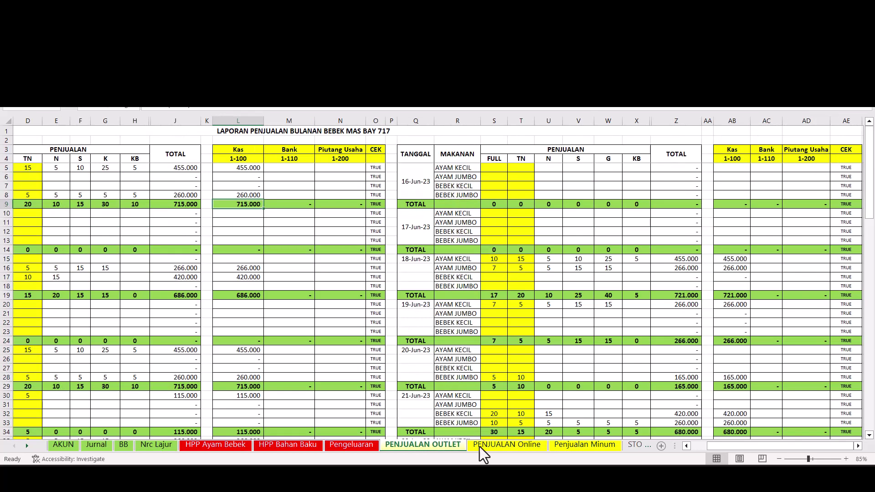
left_click(507, 447)
left_click(573, 448)
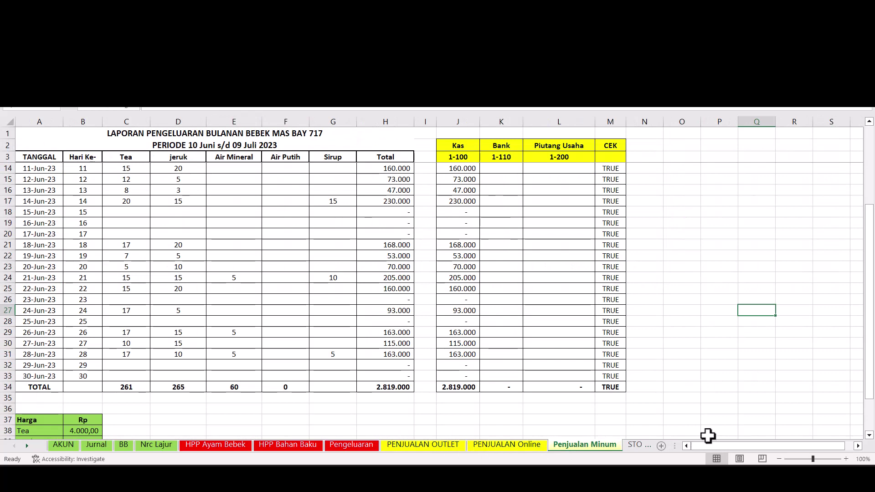
left_click(616, 390)
scroll(385, 361, "up", 4)
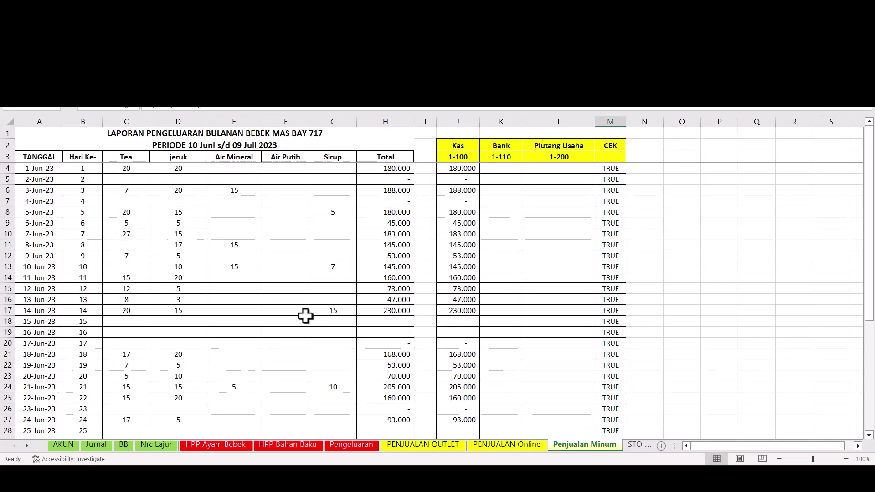
scroll(306, 316, "down", 4)
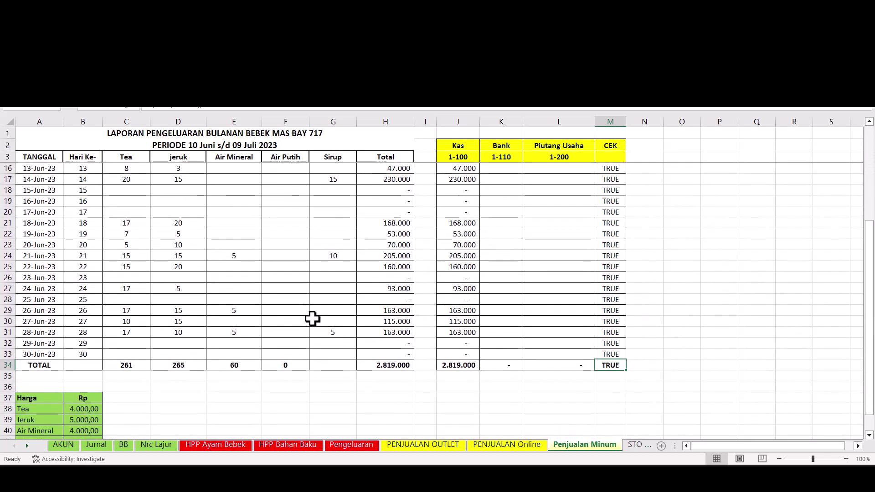
left_click_drag(469, 121, 559, 122)
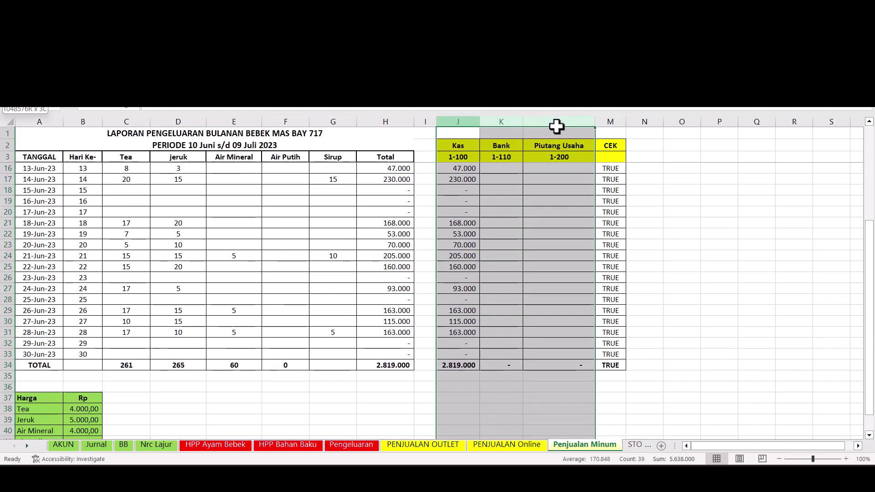
Switch to the DB LR KOSONG workbook's Penjualan Minum sheet and highlight payment account columns J:L and the Total column H
key("alt+Tab")
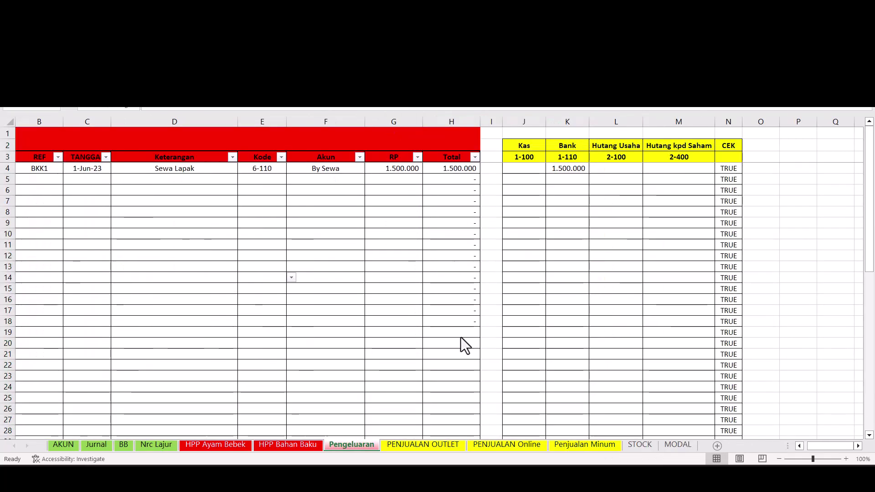
left_click(562, 447)
left_click_drag(473, 114, 582, 123)
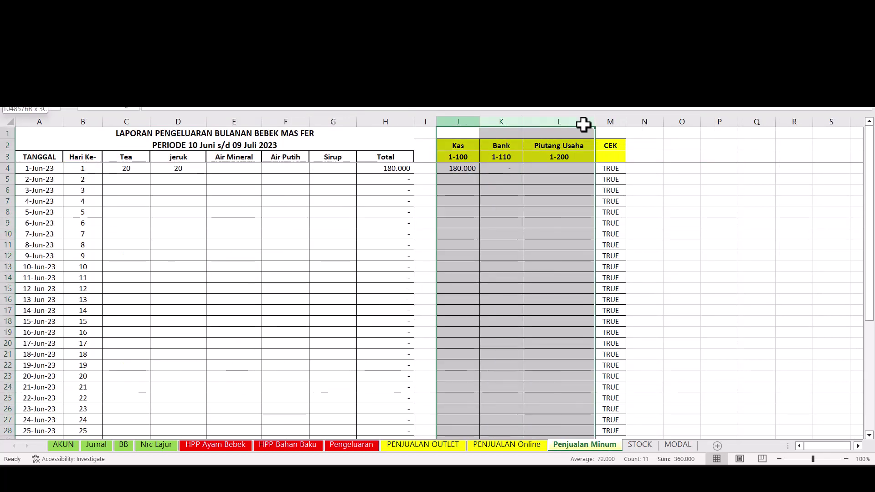
left_click(401, 121)
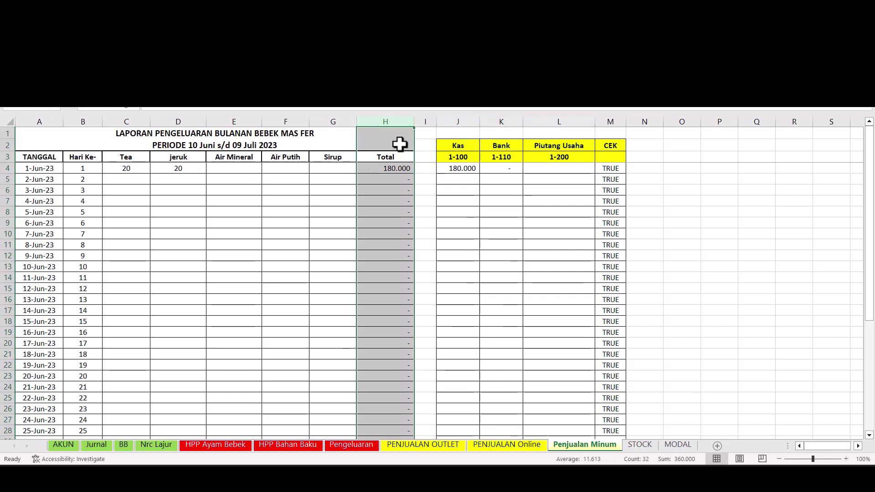
Compare the TOTAL row 34 sales total with the Kas total in J34 and look over the daily rows
scroll(402, 191, "down", 7)
left_click(458, 267)
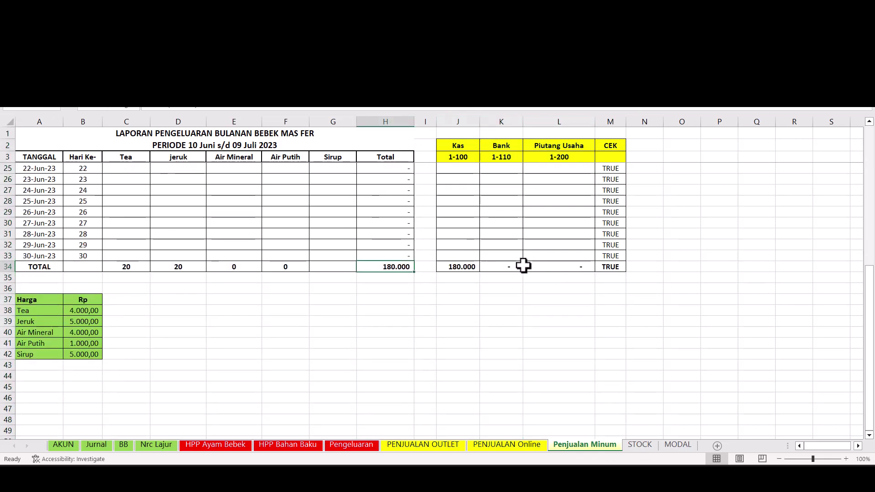
scroll(428, 329, "up", 4)
scroll(427, 329, "up", 3)
scroll(430, 328, "down", 6)
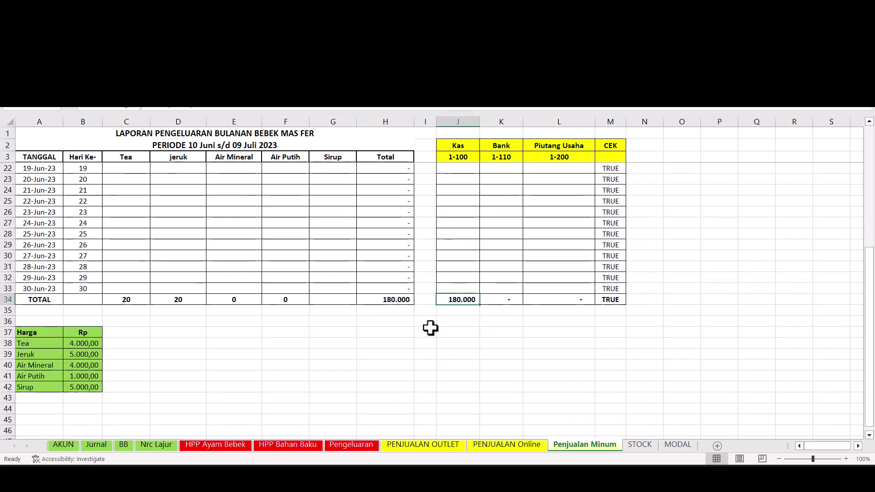
scroll(430, 328, "up", 6)
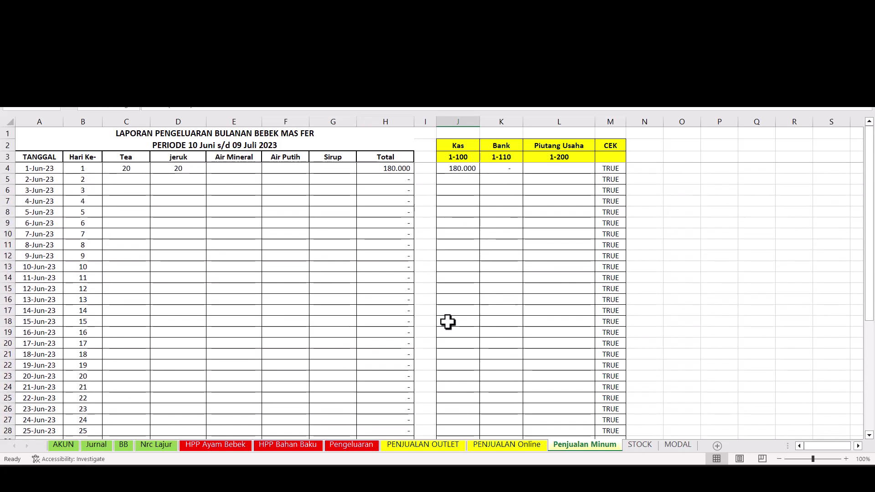
Return to the DB LR workbook and compare the drink sales total in H34 with the Kas total in J34
mouse_move(614, 478)
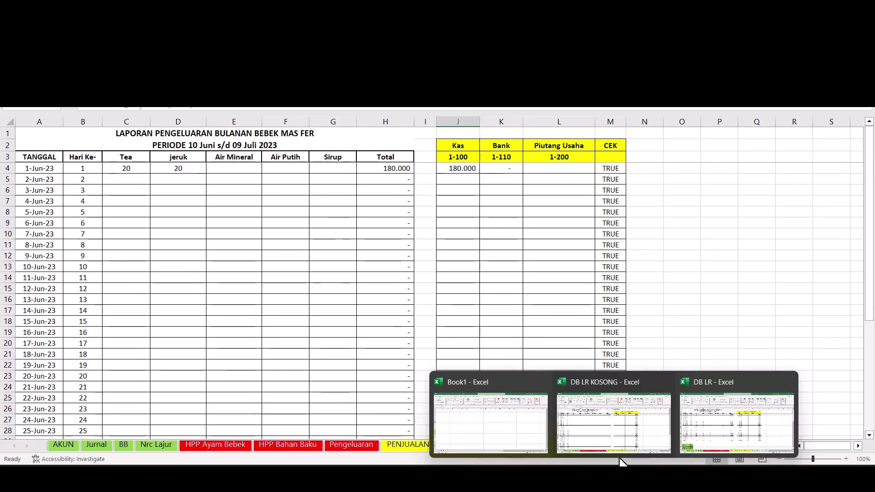
left_click(702, 432)
left_click(684, 365)
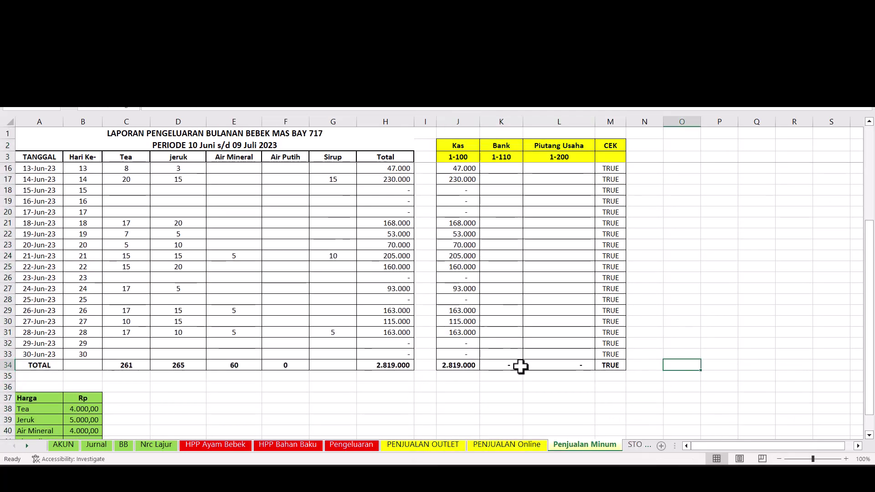
left_click(392, 364)
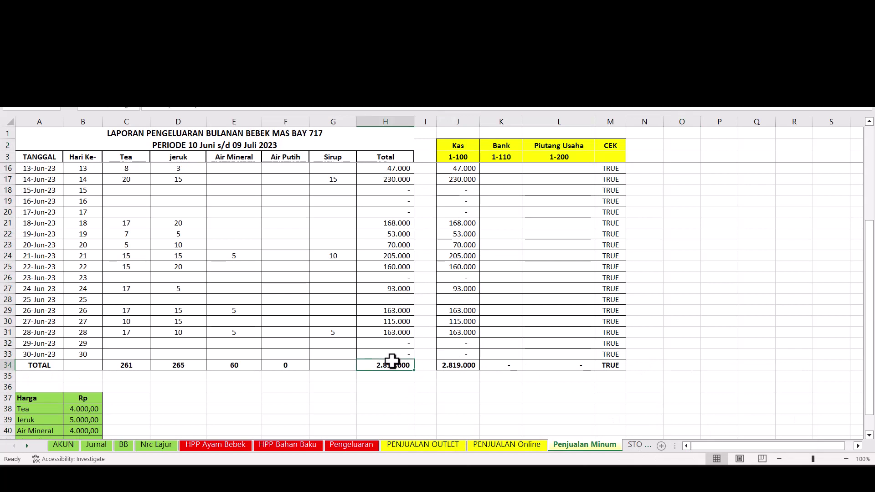
left_click(451, 368)
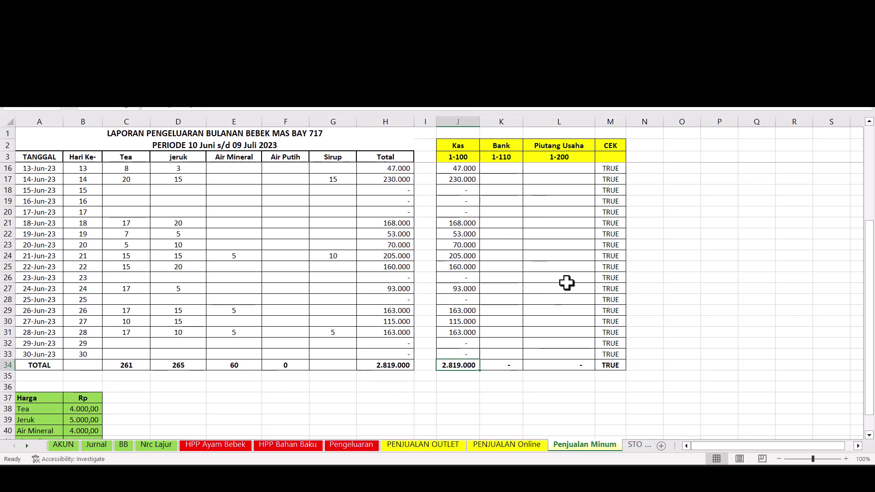
Revisit the PENJUALAN OUTLET and PENJUALAN Online sheets and open the Pengeluaran sheet
left_click(431, 448)
left_click(536, 449)
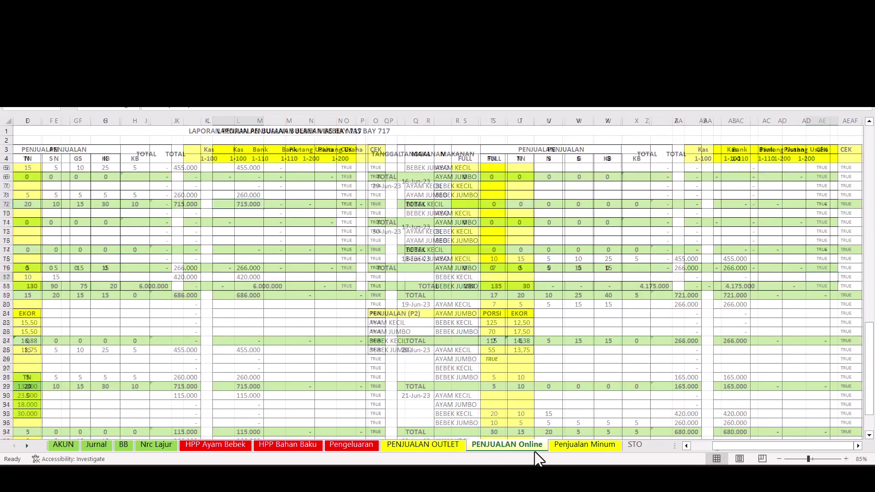
left_click(392, 447)
left_click(365, 446)
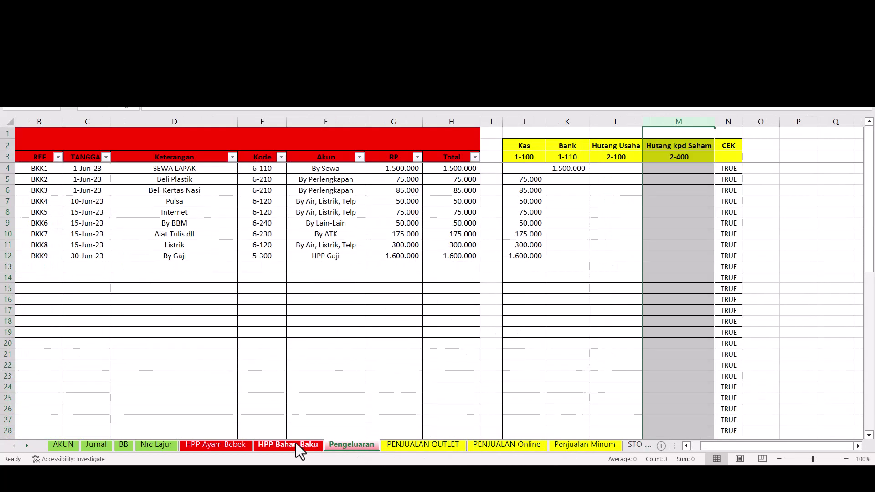
Revisit the HPP Bahan Baku and HPP Ayam Bebek sheets and review the trial balance on the Nrc Lajur sheet down to its totals
left_click(292, 444)
left_click(231, 445)
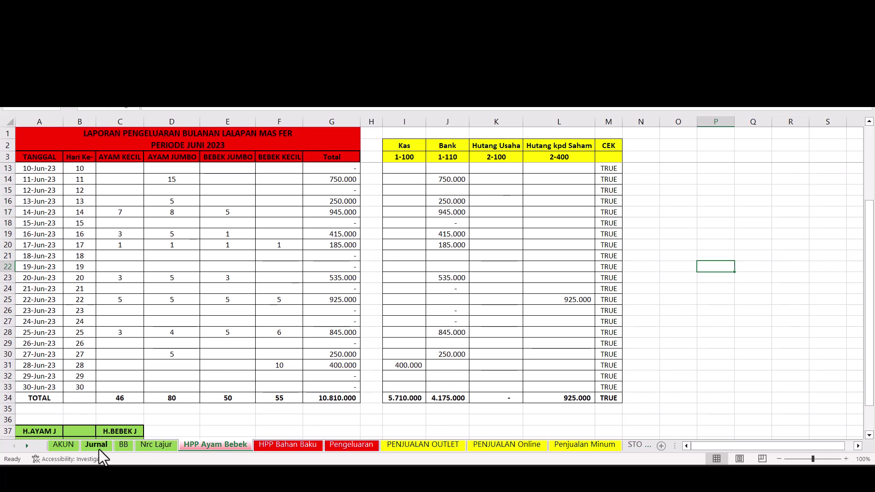
left_click(155, 445)
scroll(524, 325, "up", 1)
scroll(524, 324, "up", 6)
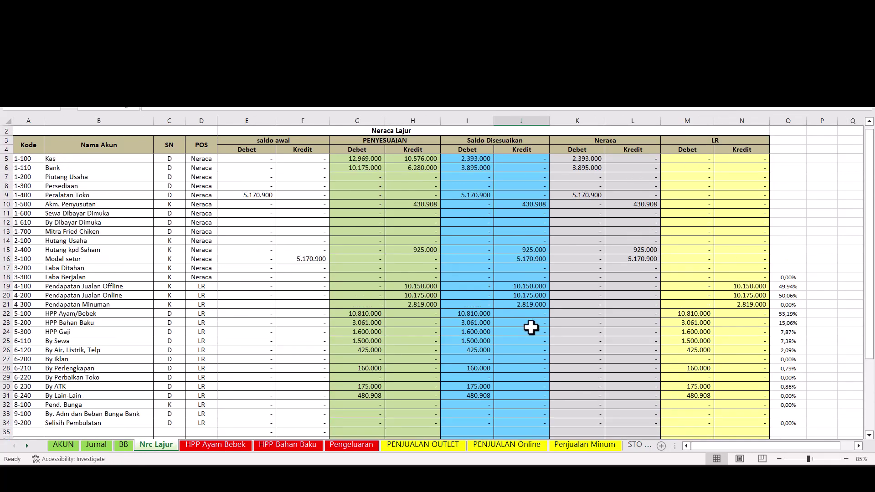
scroll(531, 327, "down", 11)
scroll(531, 327, "up", 8)
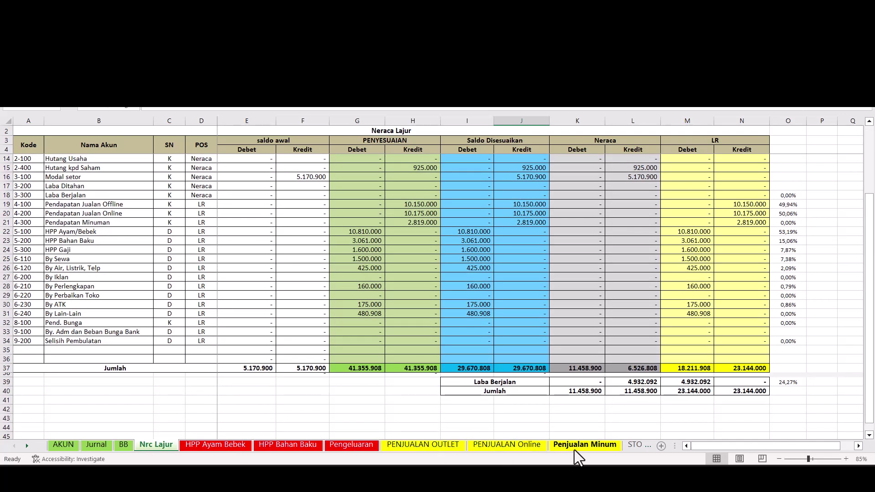
Check the CEK cells of the TOTAL rows on HPP Ayam Bebek (M34) and HPP Bahan Baku (Q34)
left_click(214, 446)
scroll(326, 360, "down", 2)
left_click(608, 334)
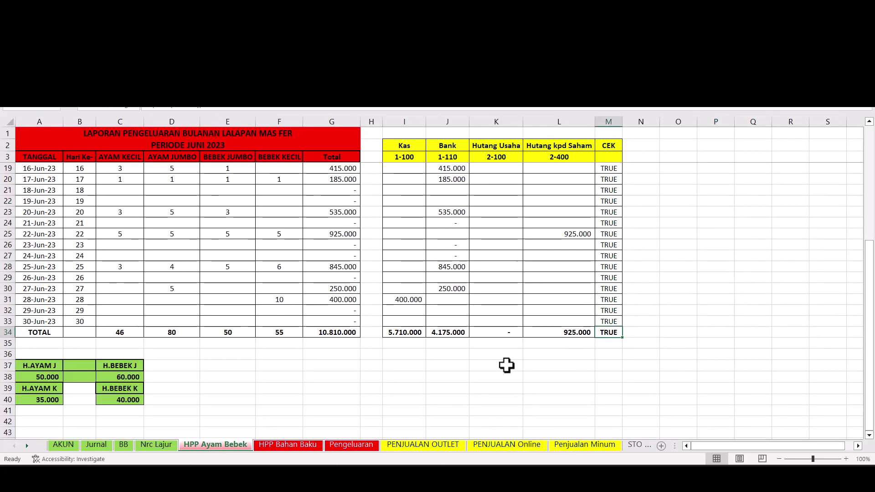
left_click(306, 446)
scroll(660, 391, "down", 4)
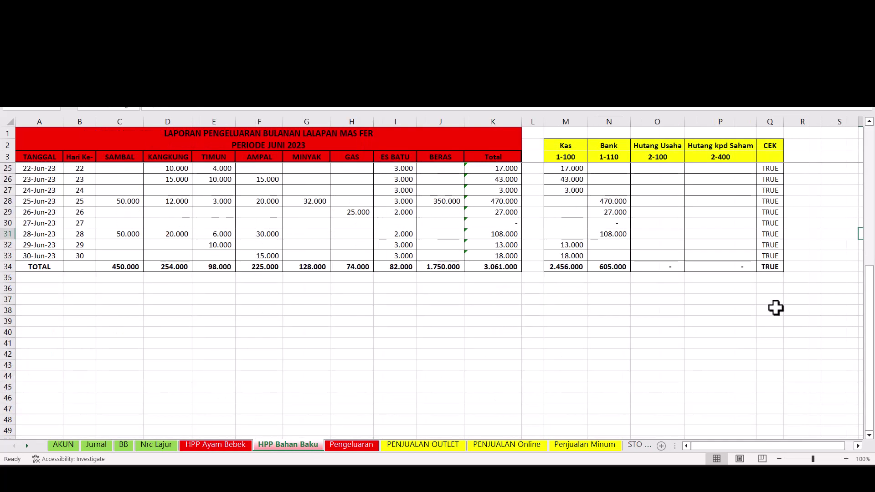
left_click(763, 268)
Check the CEK cell N55 in the TOTAL row of the Pengeluaran sheet
left_click(366, 445)
scroll(723, 354, "down", 10)
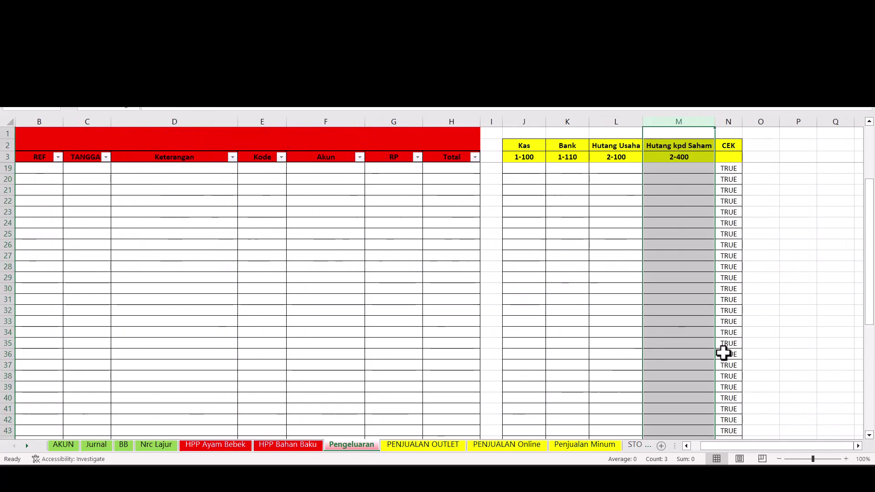
scroll(729, 278, "up", 2)
left_click(729, 267)
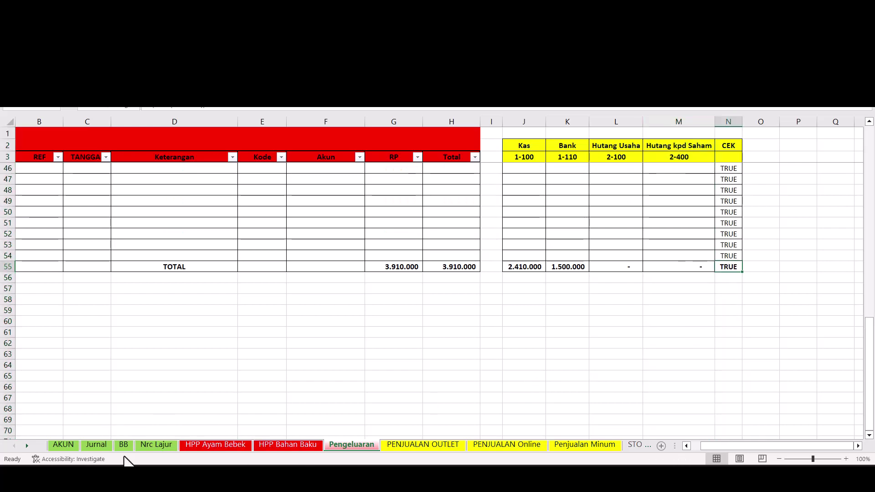
Open the Jurnal sheet and point out the HPP AYAM BEBEK entry in D7 and its debit amount in G7
left_click(93, 447)
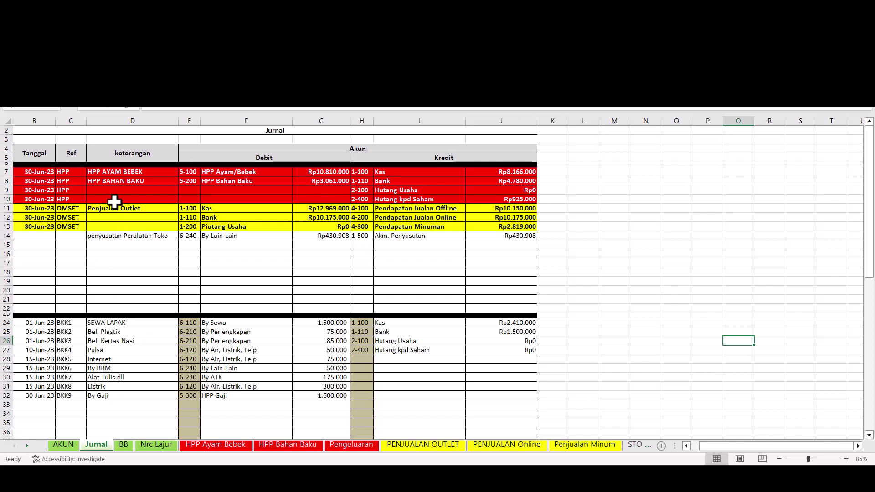
left_click(100, 171)
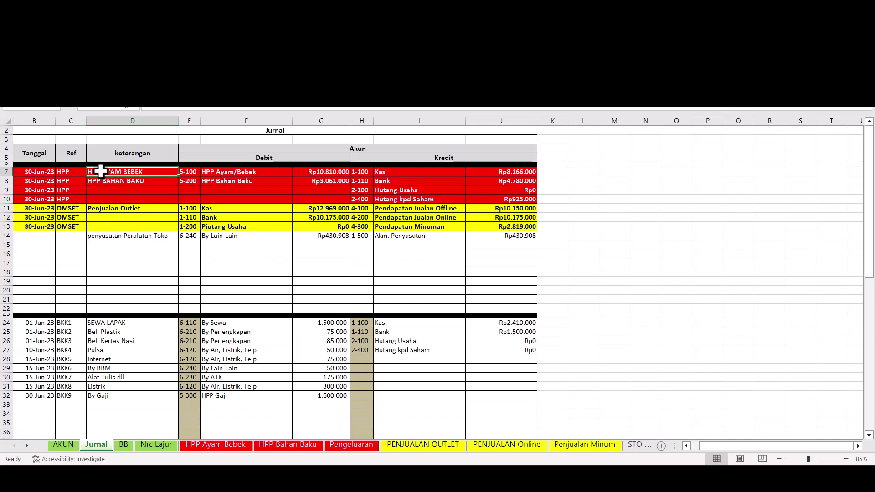
left_click(330, 171)
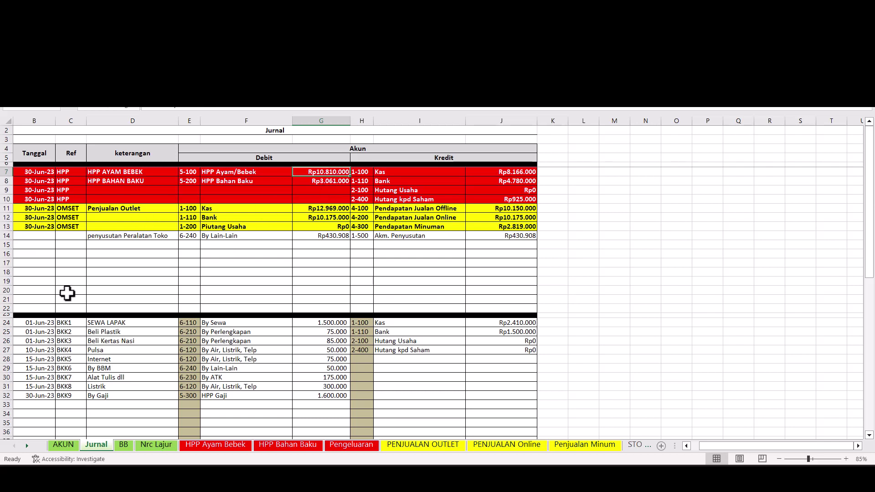
On HPP Ayam Bebek, compare the total in G34 with the payment account totals I34:L34 and the CEK cell M34
left_click(201, 445)
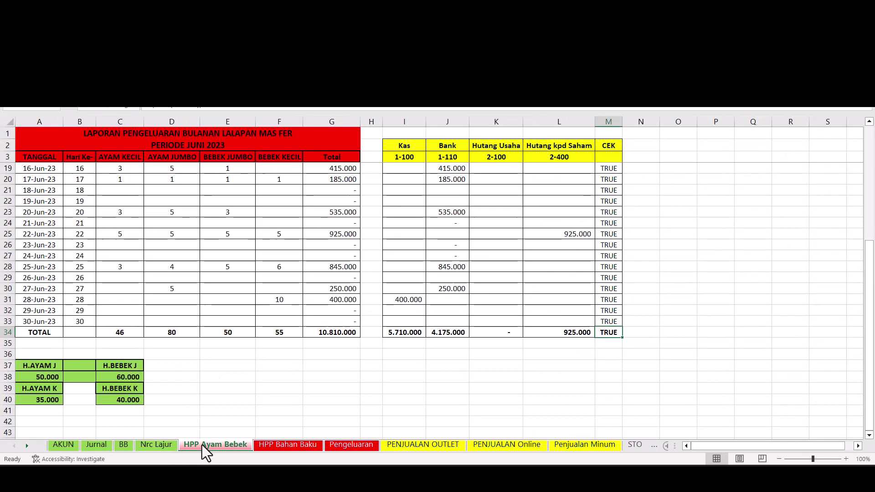
left_click(332, 340)
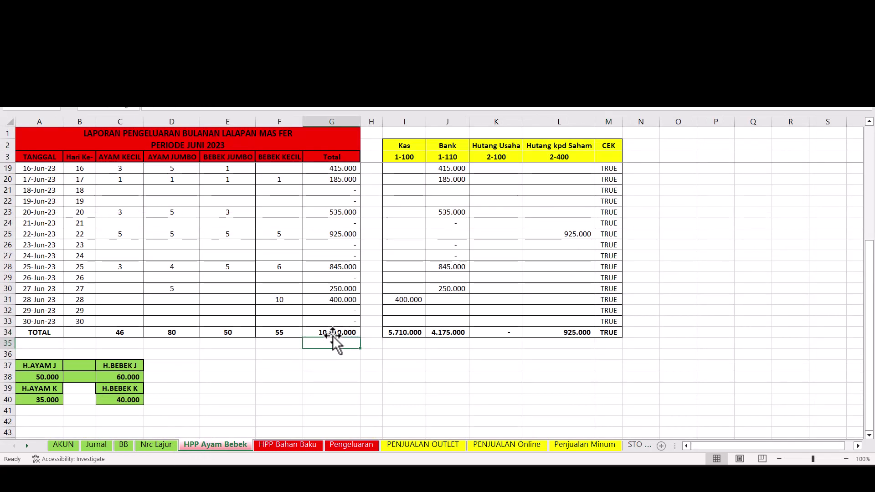
left_click(332, 333)
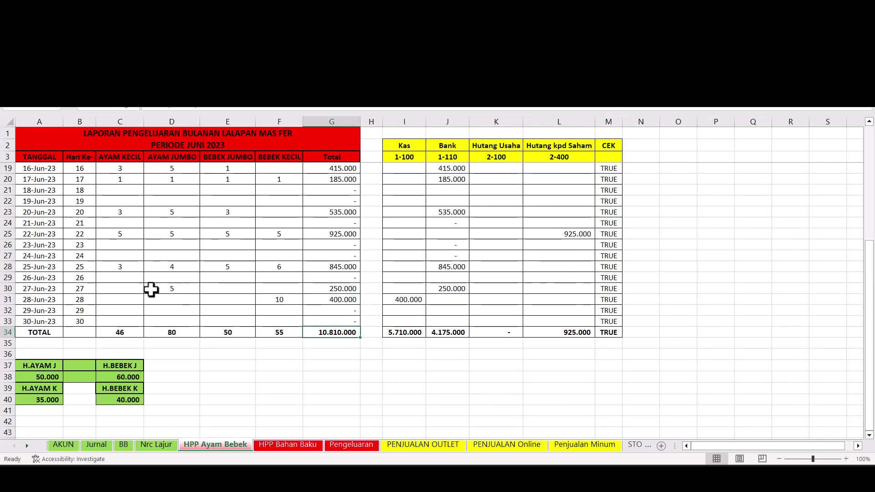
scroll(193, 267, "up", 1)
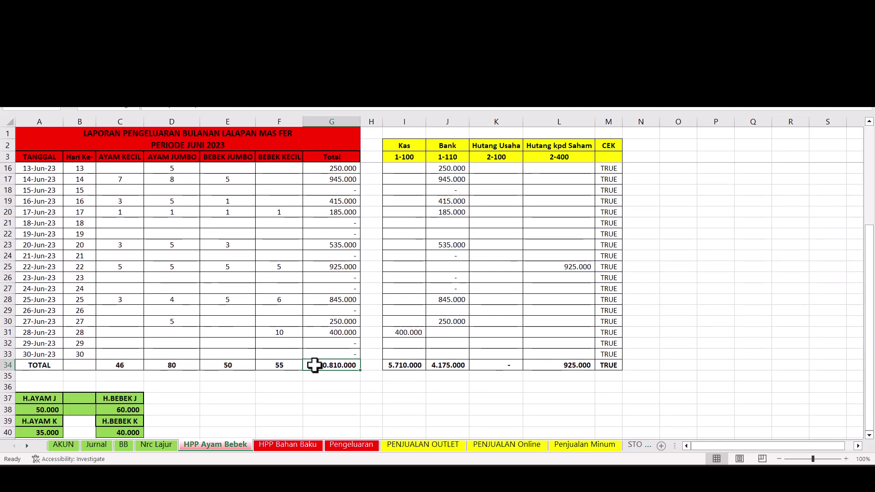
left_click(610, 365)
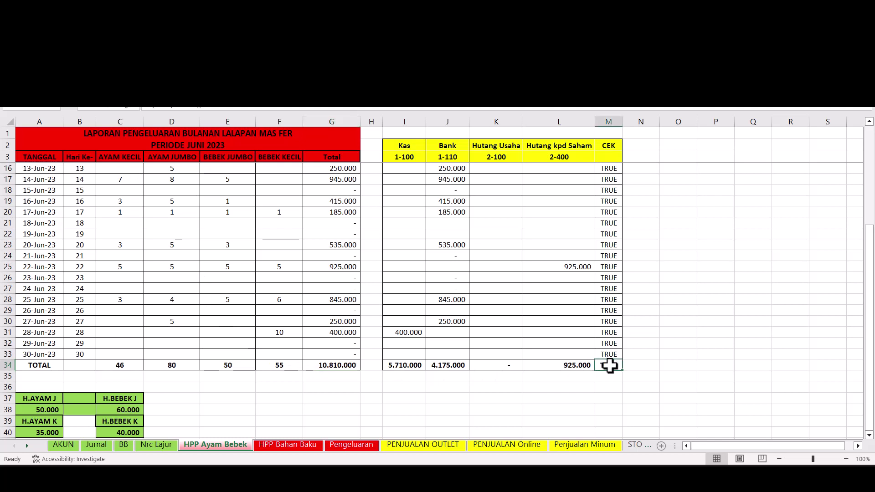
left_click_drag(414, 368, 558, 365)
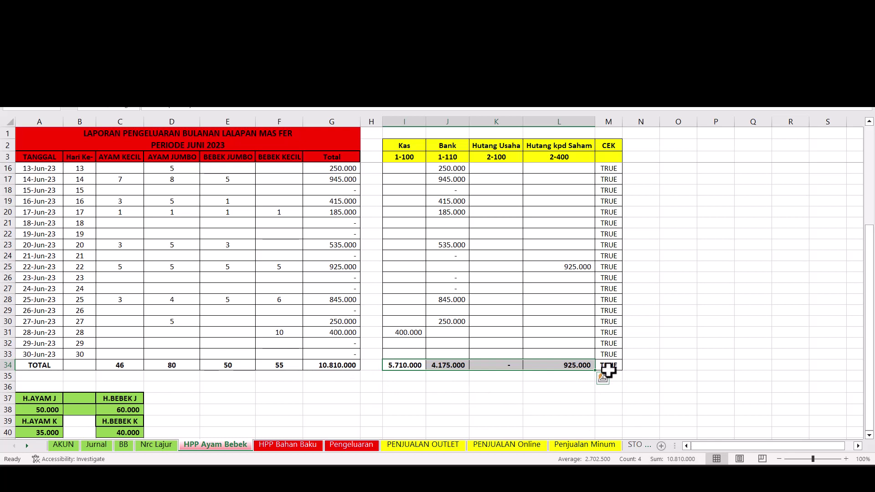
Return to the Jurnal sheet and point out the HPP BAHAN BAKU entry in D8 and its debit amount in G8
left_click(107, 446)
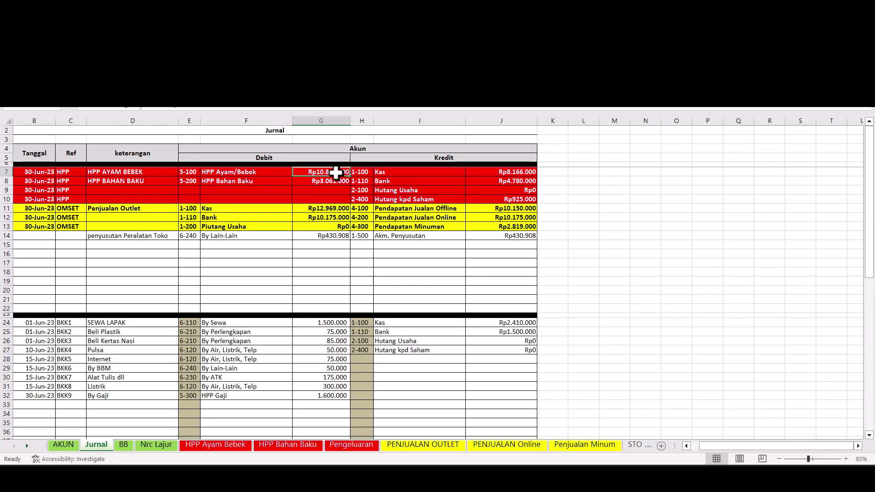
left_click(114, 181)
left_click(345, 181)
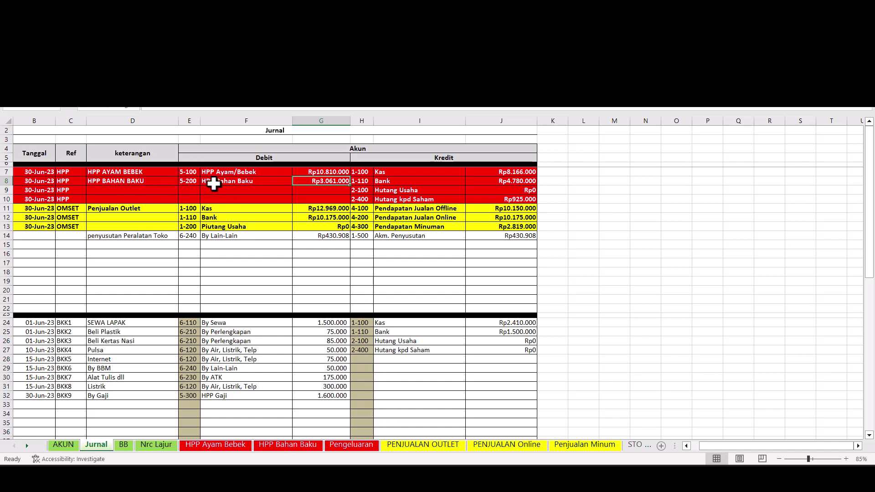
On HPP Bahan Baku, compare the total in K34 with the Kas and Bank totals in M34 and N34 and the CEK cell Q34
left_click(289, 444)
left_click(500, 268)
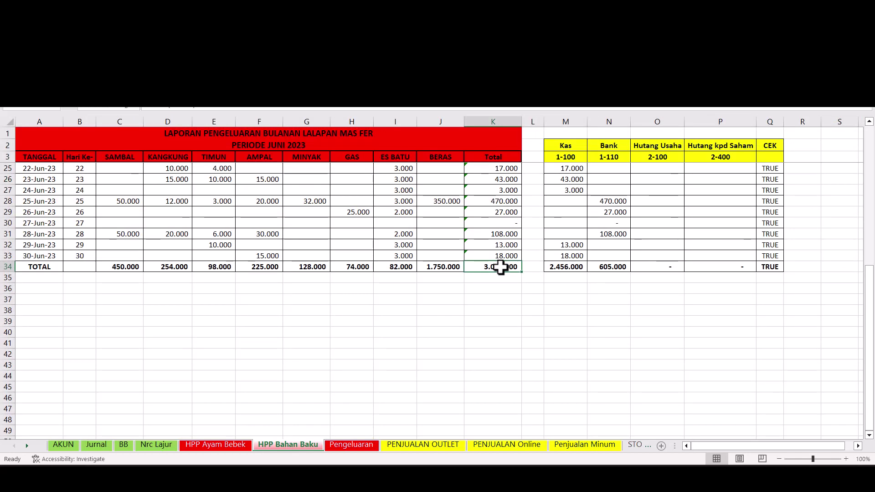
scroll(500, 268, "up", 5)
scroll(501, 267, "down", 6)
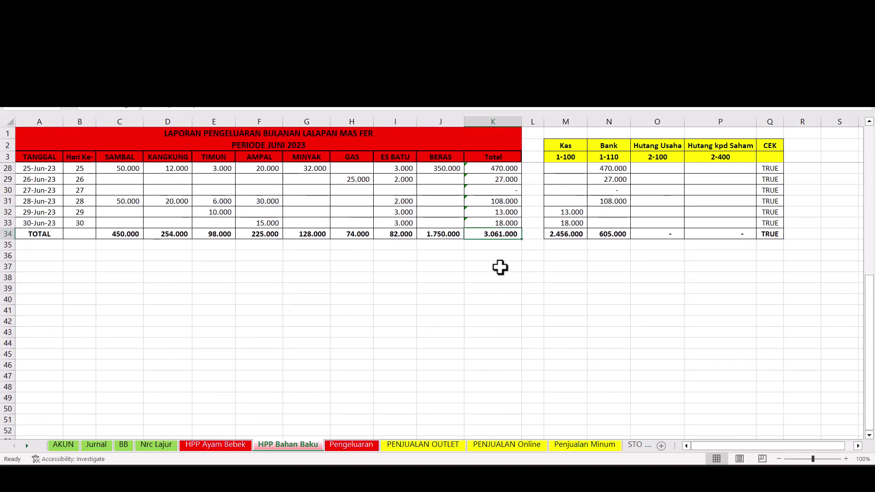
scroll(501, 267, "up", 1)
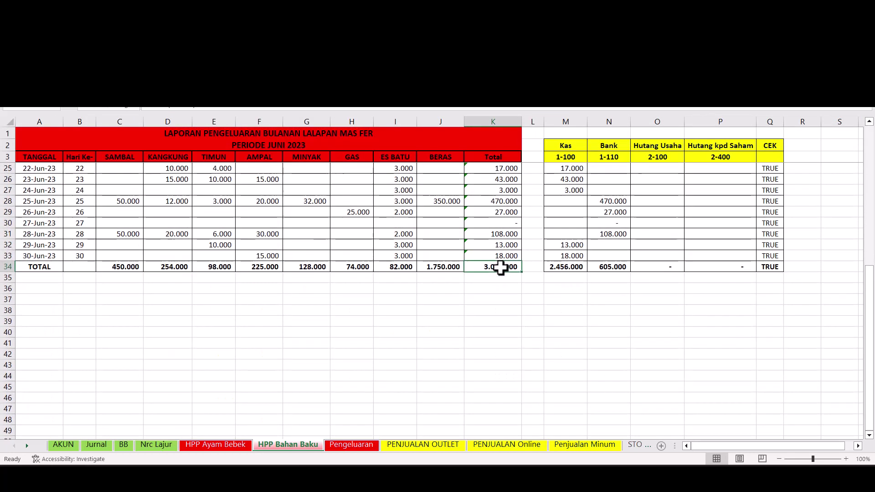
left_click(563, 269)
left_click(597, 268)
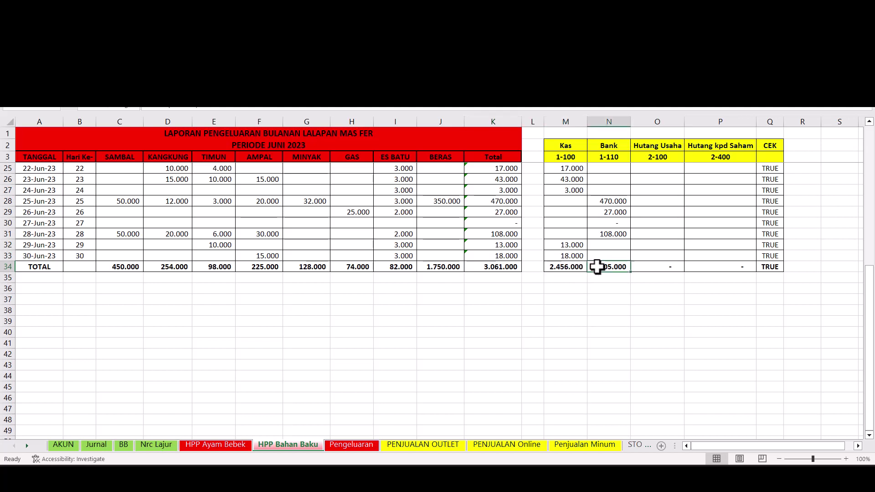
left_click(773, 268)
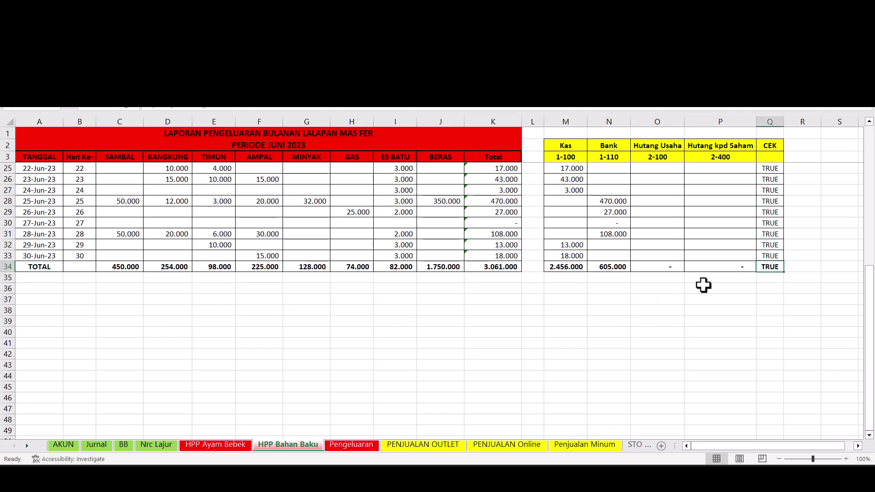
left_click(503, 270)
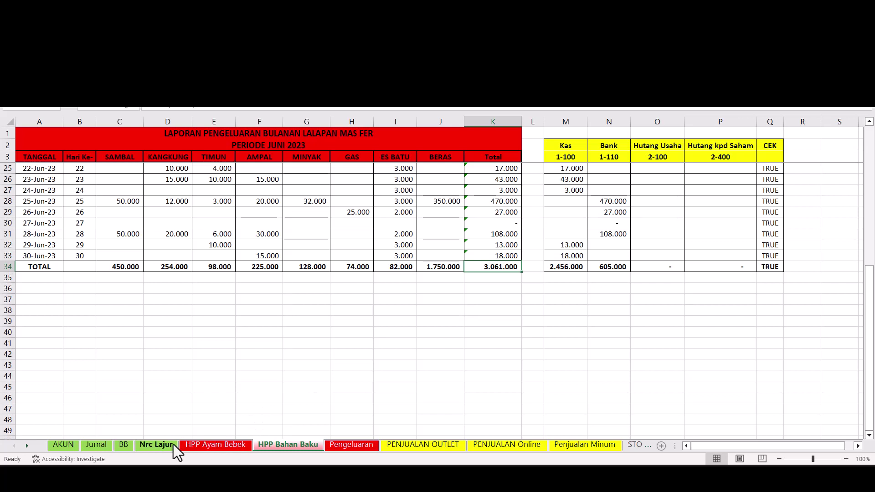
On the Jurnal sheet, compare the HPP debits G7:G8 with the credits J7:J10, highlighting the Bank and Hutang kpd Saham amounts
left_click(94, 446)
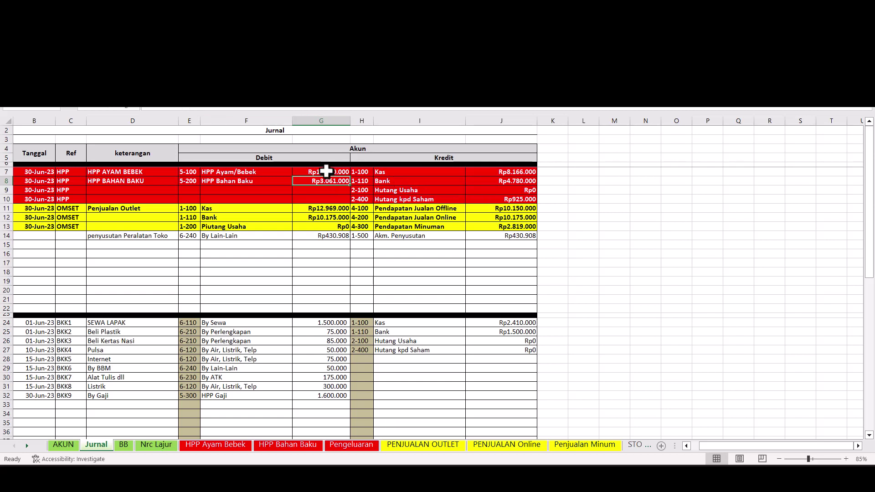
left_click_drag(327, 175, 330, 181)
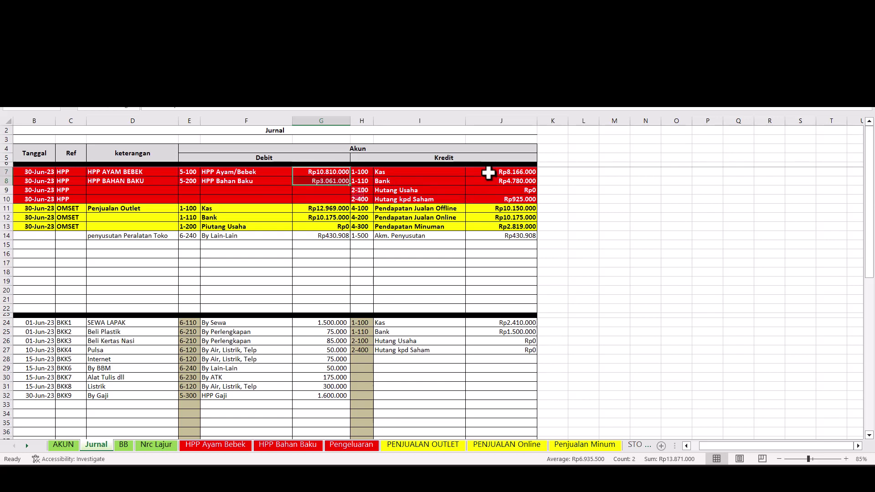
left_click_drag(491, 172, 486, 199)
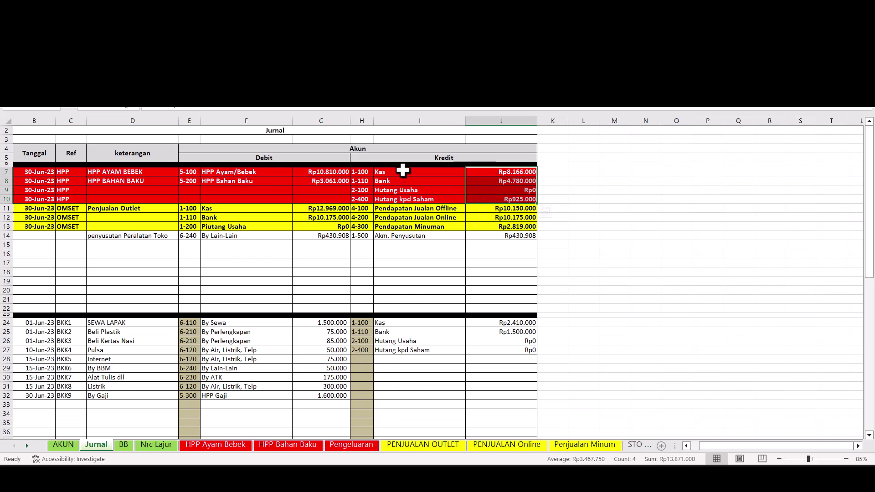
left_click(410, 182)
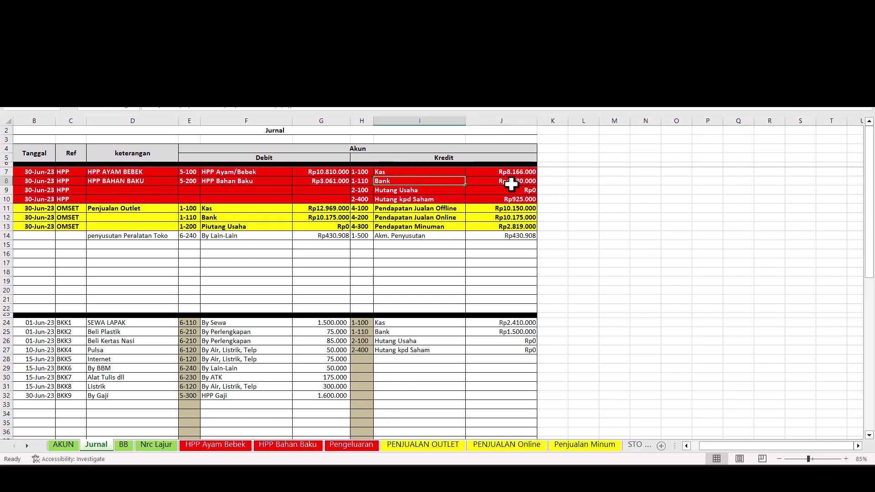
left_click(511, 184)
left_click(515, 201)
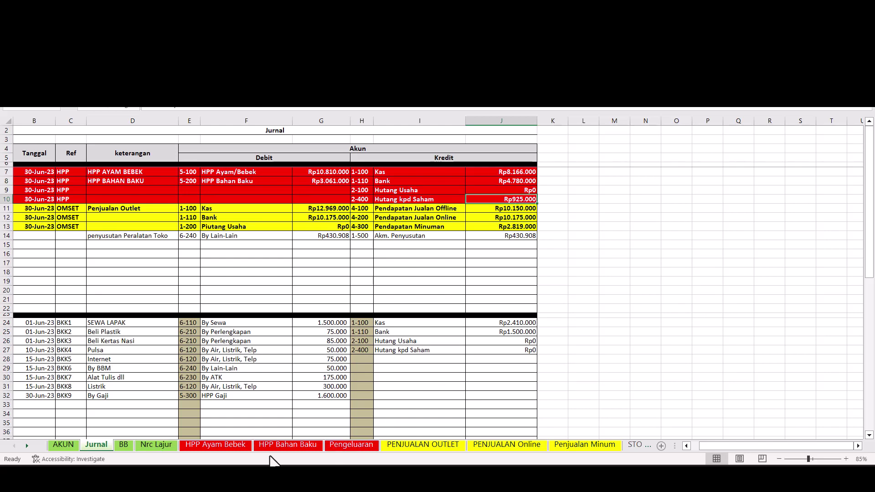
Trace the Hutang kpd Saham total L34 on HPP Ayam Bebek to the 22-Jun-23 row and its CEK cell, and return to Jurnal
left_click(216, 445)
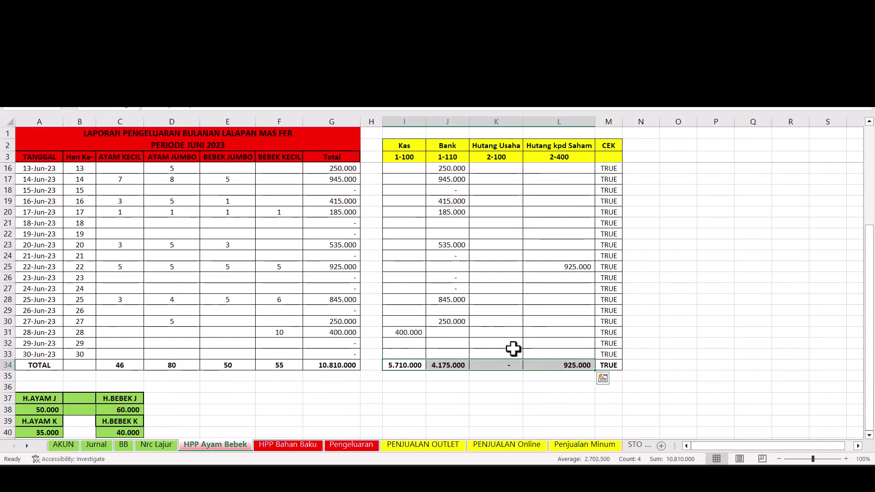
left_click(568, 366)
left_click(568, 265)
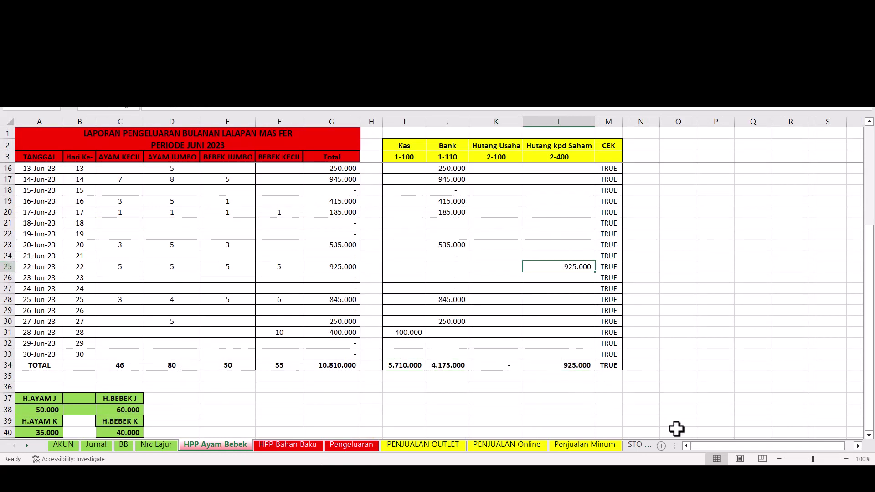
left_click(7, 267)
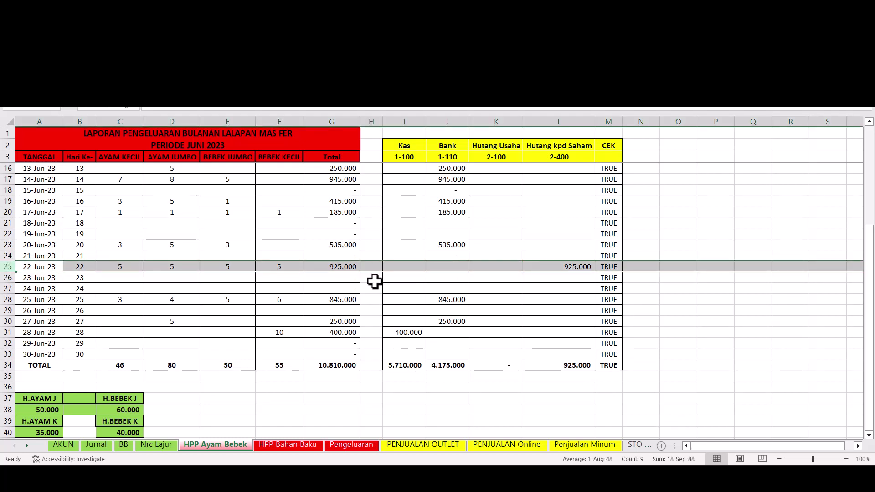
left_click(586, 267)
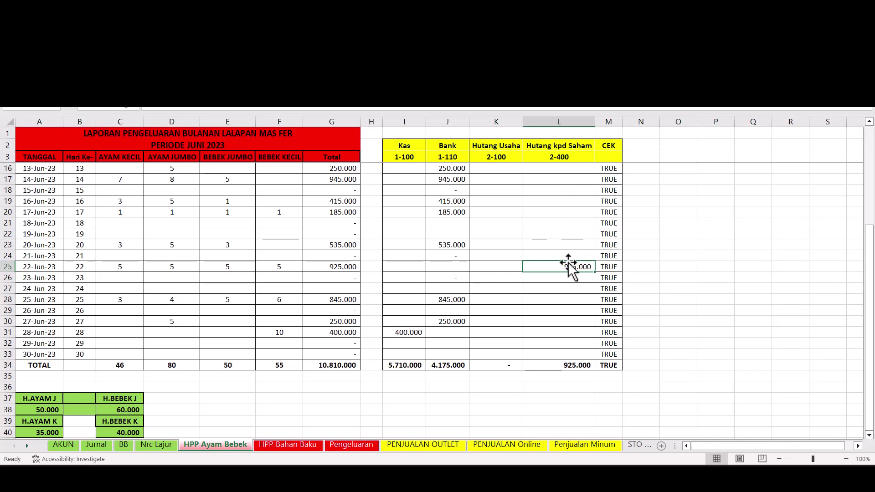
left_click(604, 267)
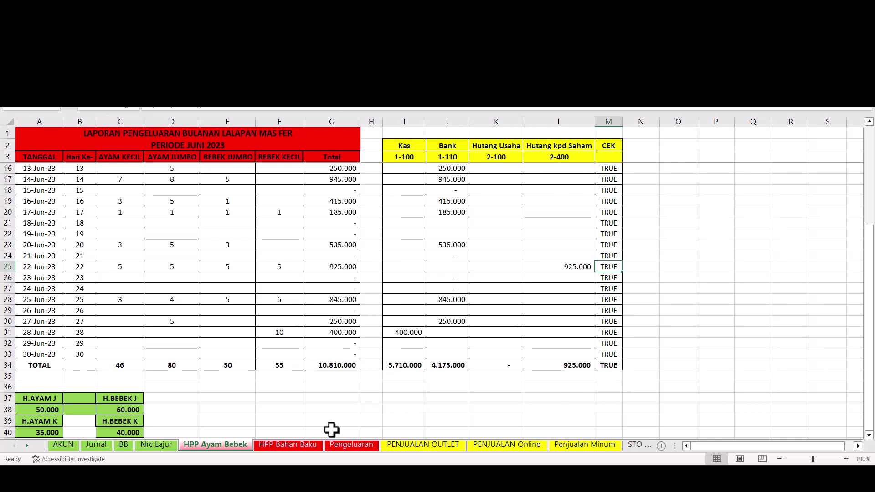
left_click(96, 445)
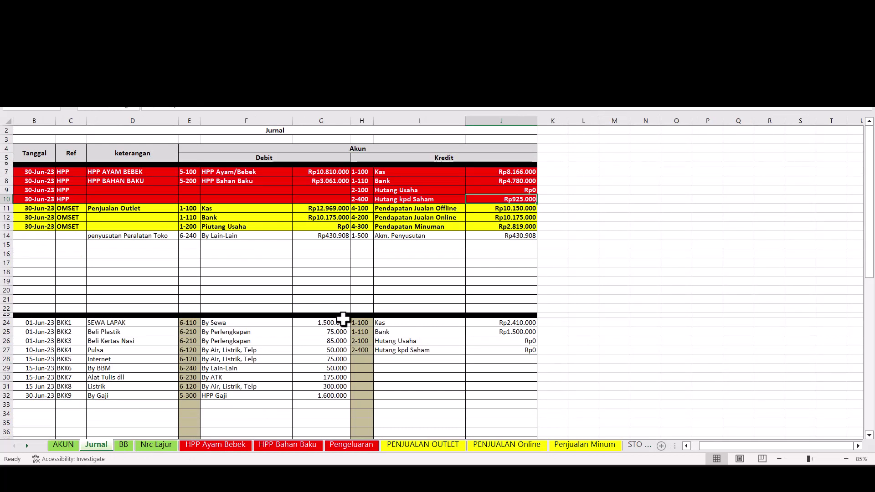
On the Jurnal sheet, point out the Penjualan Outlet entry in D11, its revenue accounts I11:I13 and the Pendapatan Jualan Offline credit in J11
left_click(104, 207)
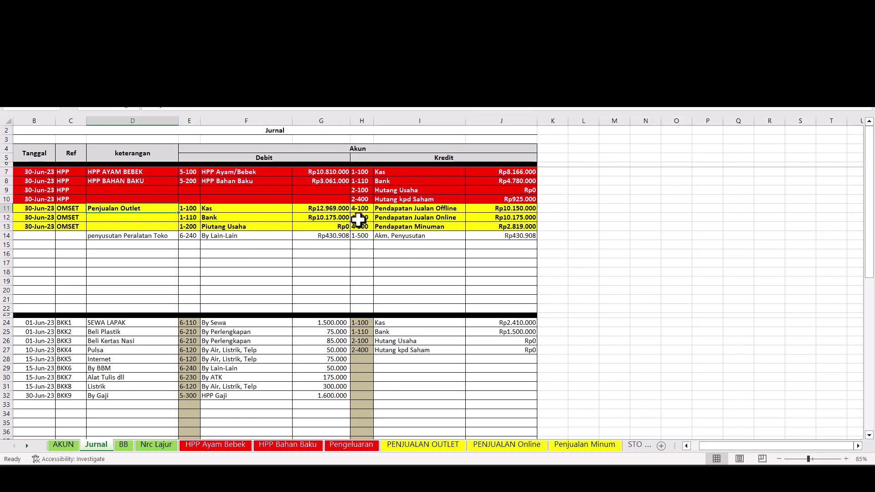
left_click(418, 208)
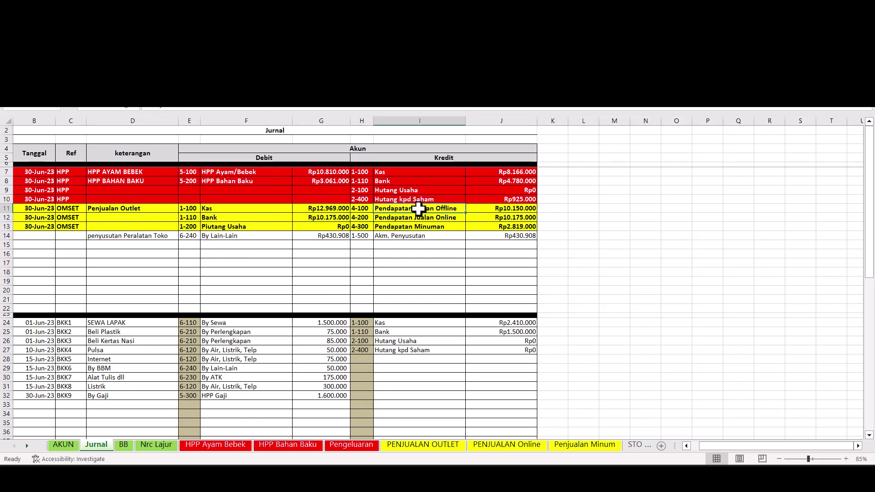
left_click(420, 214)
left_click(419, 227)
left_click(527, 209)
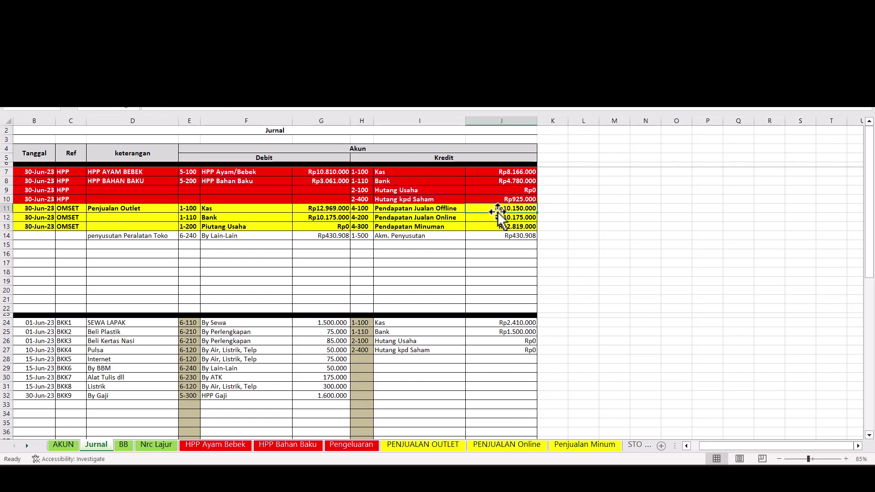
On PENJUALAN OUTLET, locate the two half-month sales totals in J81 and Z81
left_click(450, 448)
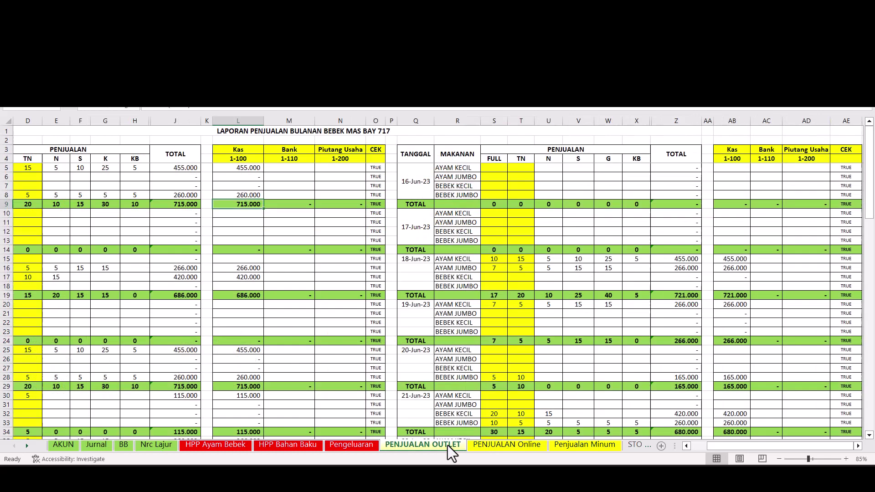
scroll(450, 332, "down", 14)
scroll(450, 332, "down", 12)
scroll(448, 330, "up", 3)
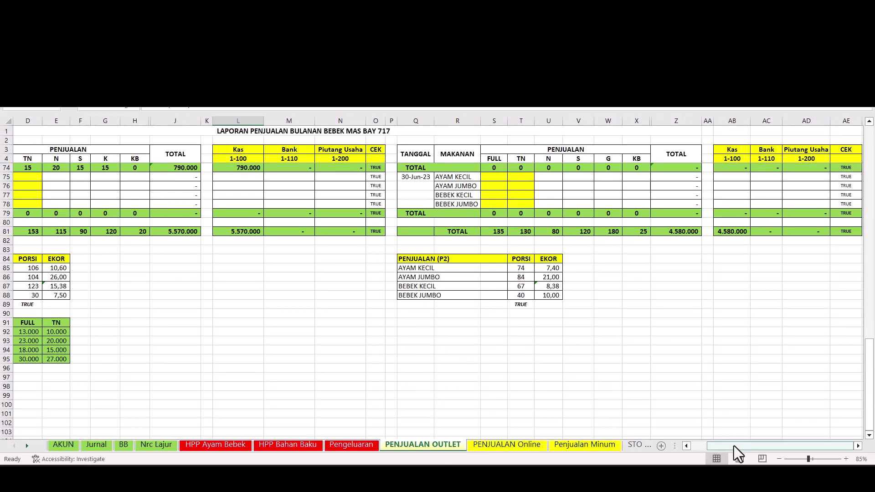
left_click_drag(733, 446, 707, 446)
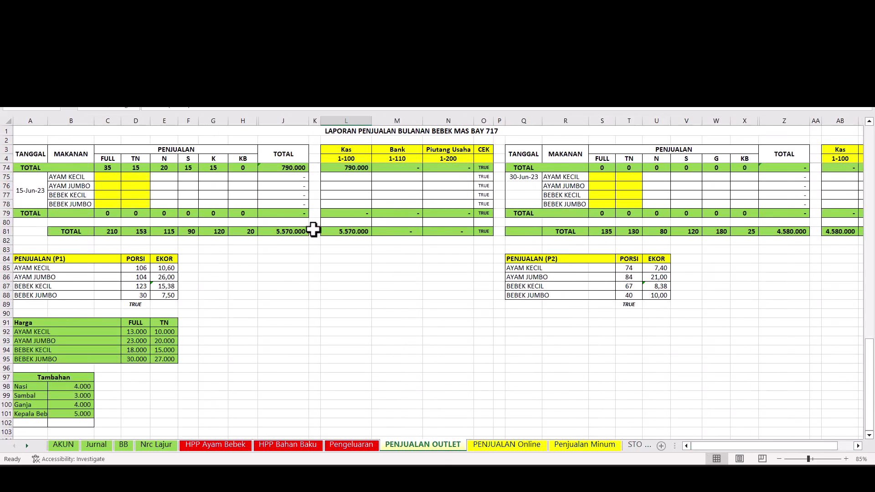
left_click(299, 231)
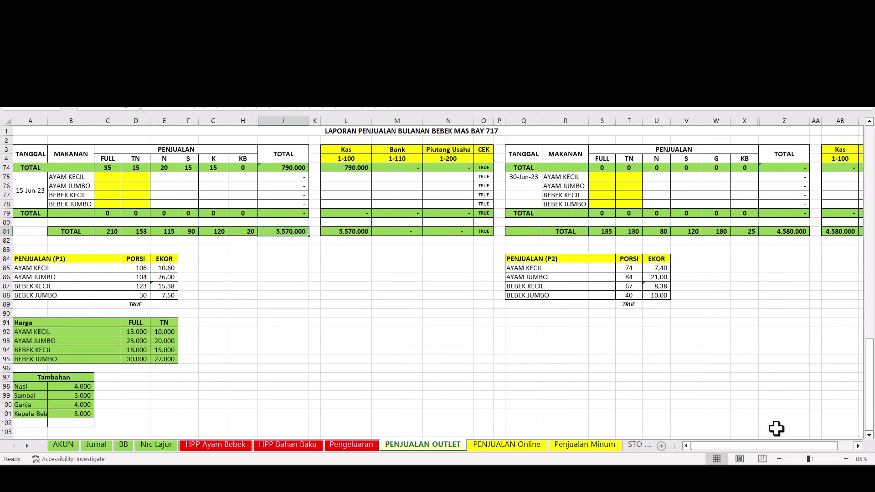
left_click_drag(764, 445, 795, 451)
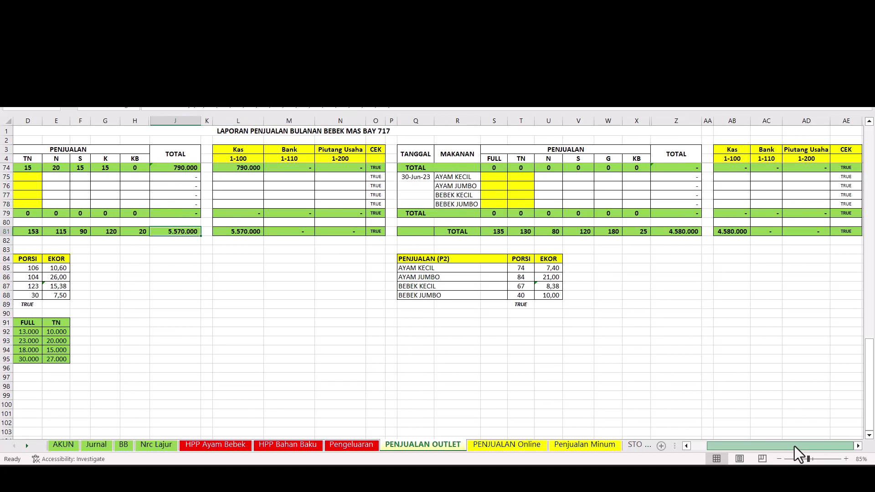
left_click(678, 232)
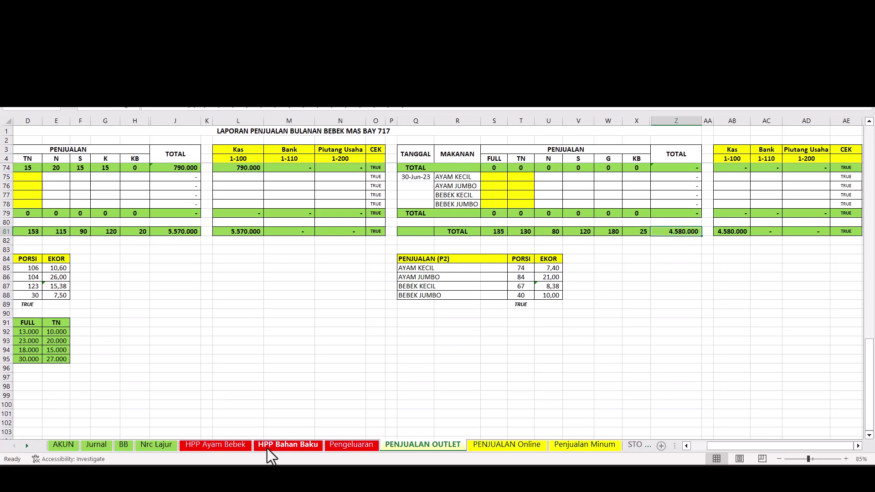
Glance at HPP Ayam Bebek, return to Jurnal and examine the sales debits for Kas, Bank and Piutang Usaha in G11:G13
left_click(225, 450)
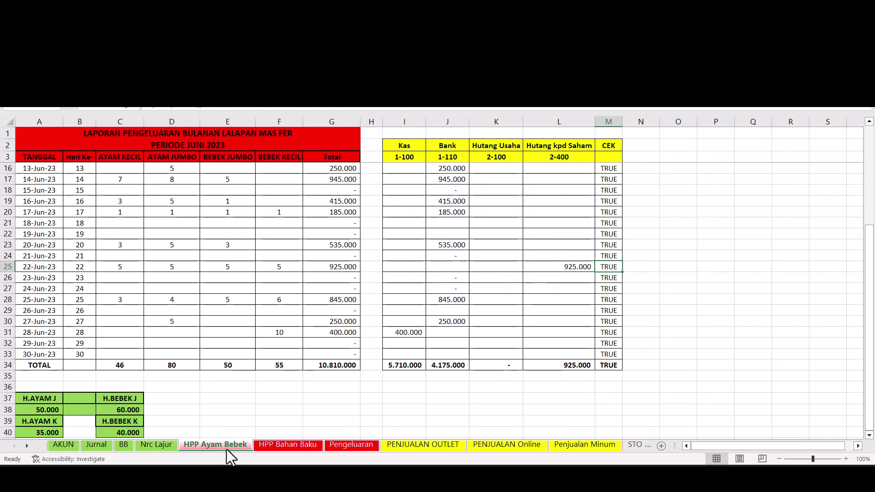
left_click(96, 445)
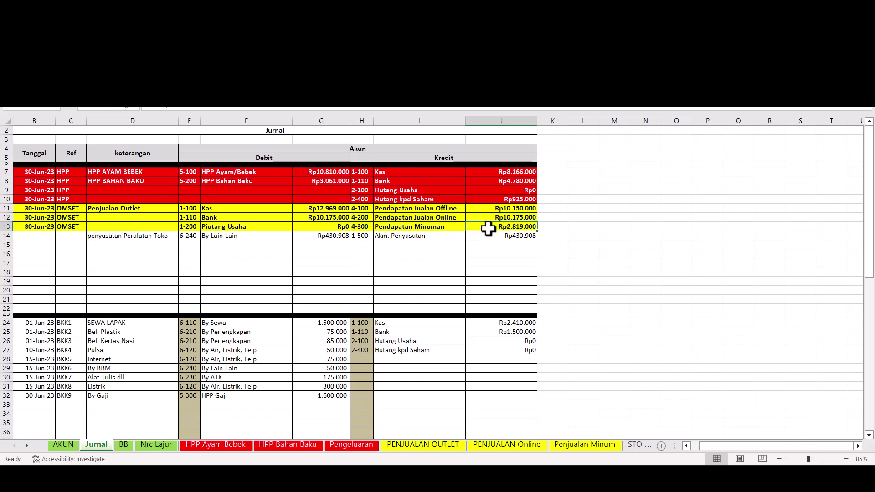
left_click(331, 208)
left_click(330, 219)
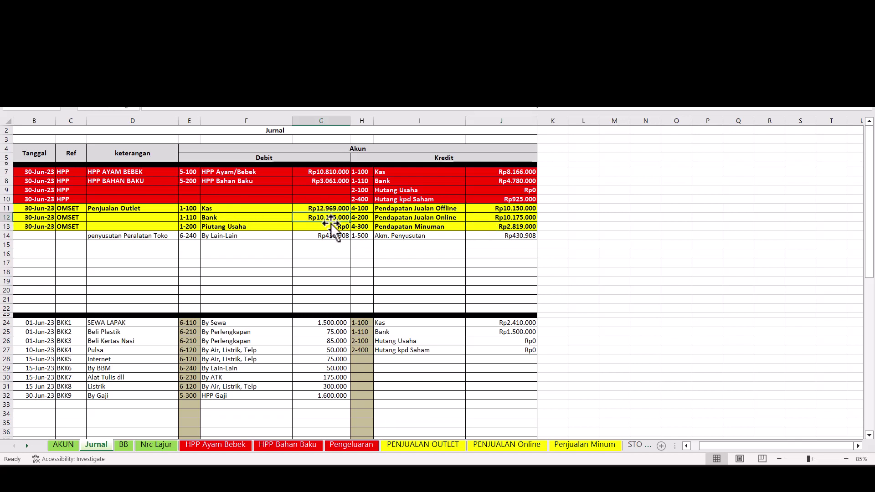
left_click(330, 224)
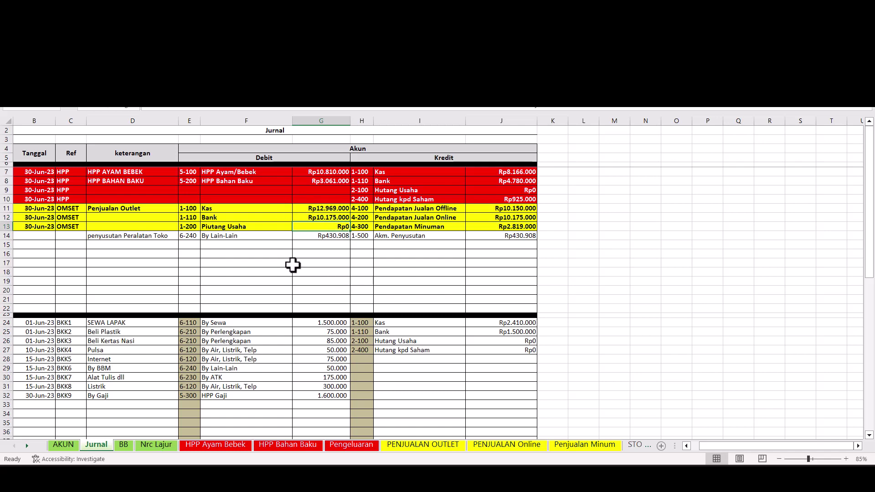
Point out the penyusutan Peralatan Toko depreciation entry in row 14 of the Jurnal sheet
scroll(294, 260, "down", 2)
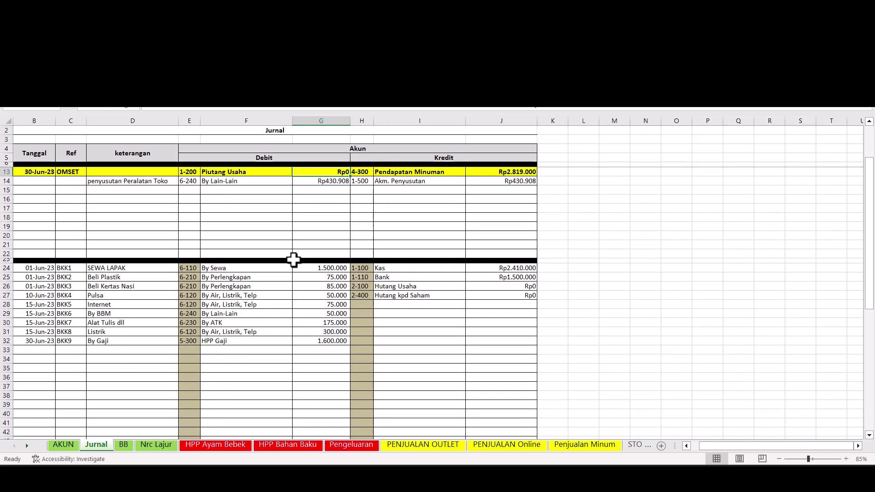
scroll(234, 205, "up", 1)
left_click(133, 209)
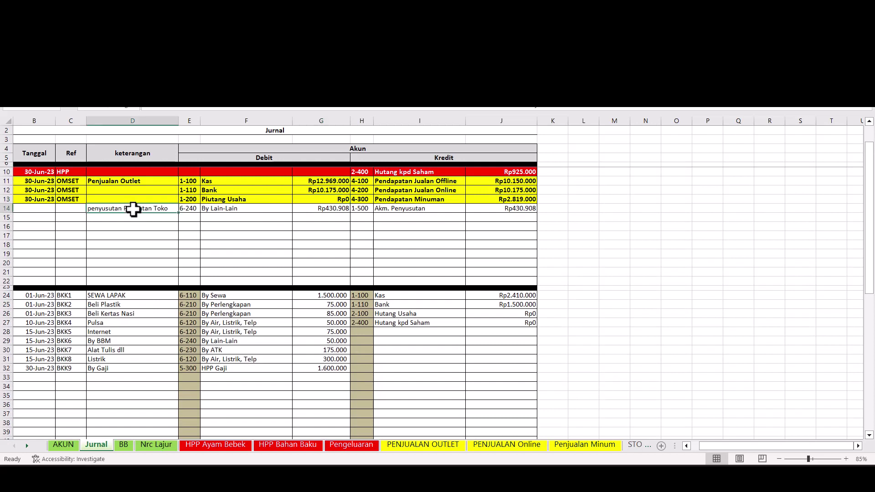
left_click_drag(133, 209, 291, 219)
left_click(248, 244)
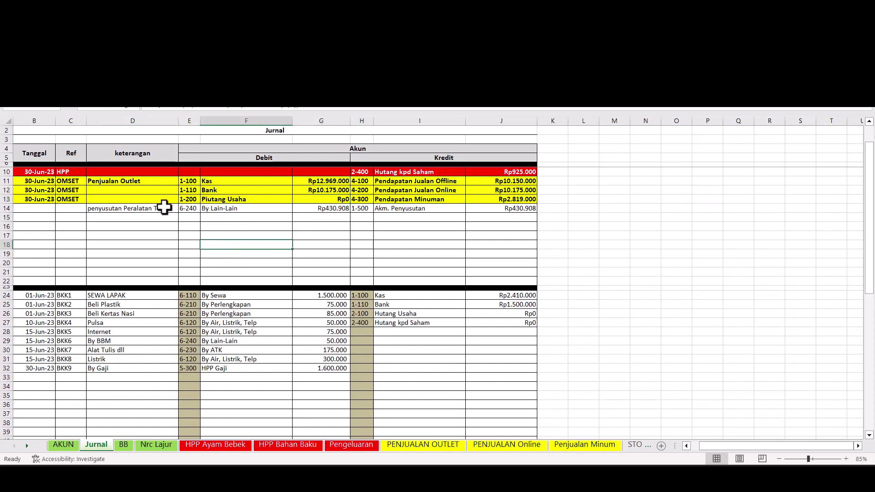
Compare the BKK expense rows on the Jurnal sheet with the BKK1 to BKK9 records on Pengeluaran
scroll(234, 280, "down", 2)
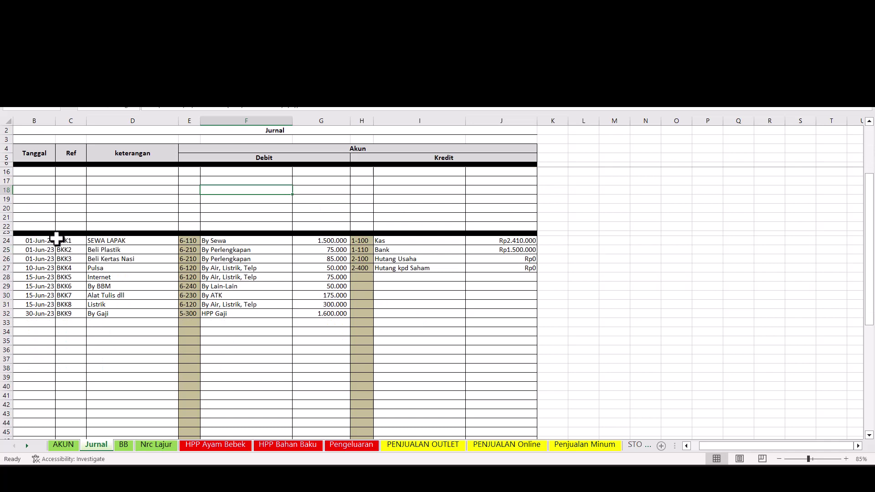
scroll(131, 249, "up", 3)
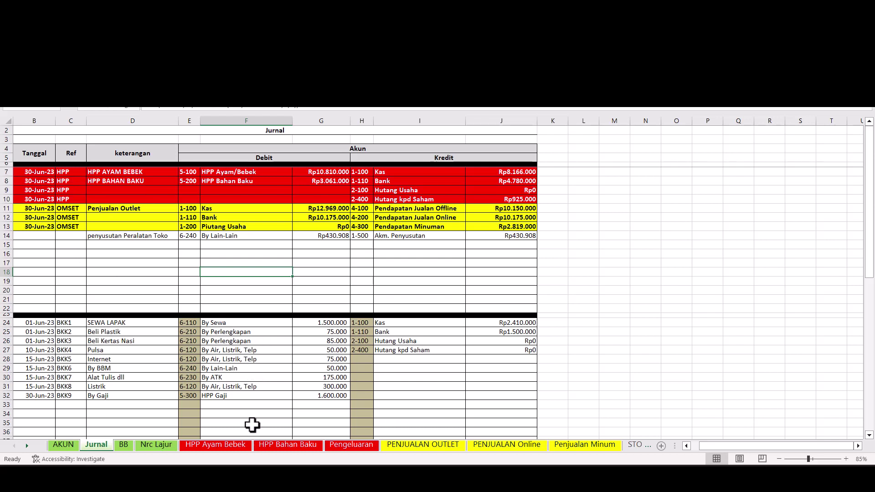
left_click(344, 445)
scroll(302, 362, "up", 15)
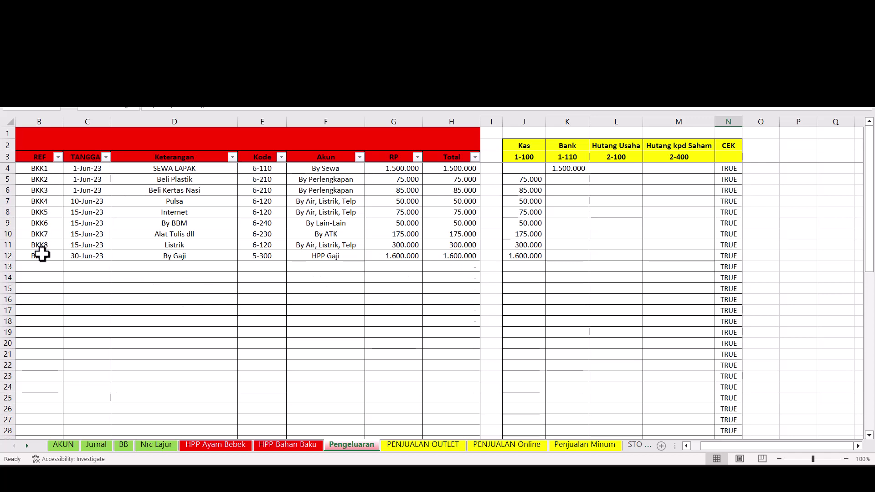
left_click(99, 446)
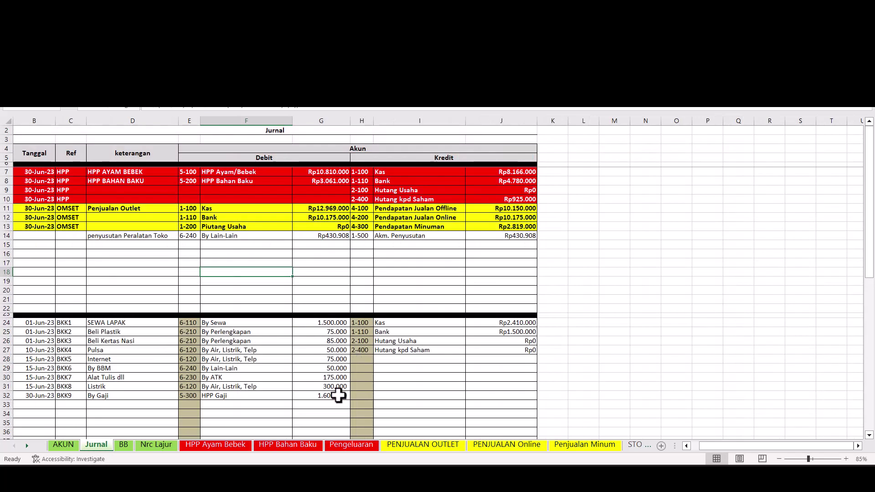
scroll(383, 370, "down", 2)
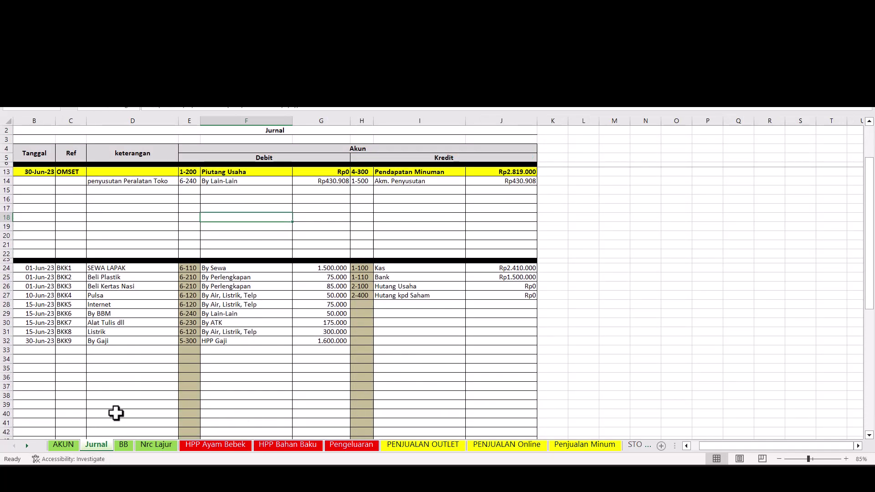
View the Nrc Lajur sheet, and on AKUN point out the opening balances of Peralatan Toko in E9 and Modal setor in F16
left_click(167, 447)
scroll(160, 407, "up", 3)
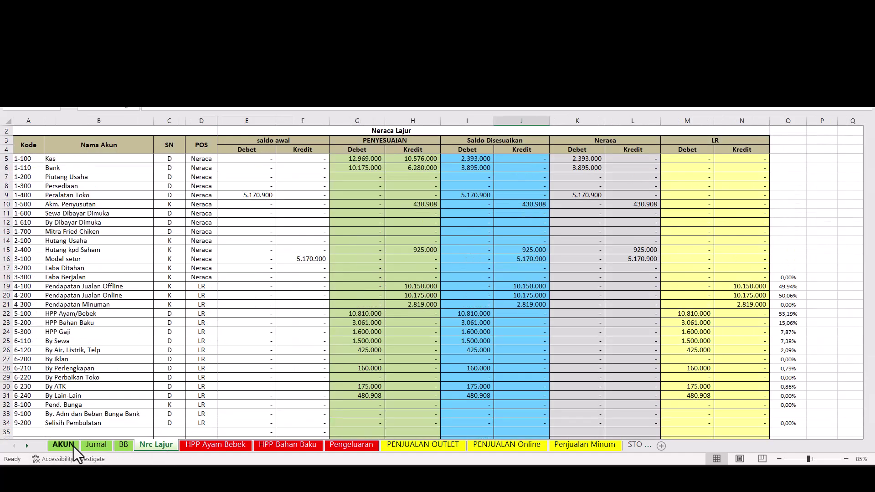
left_click(64, 446)
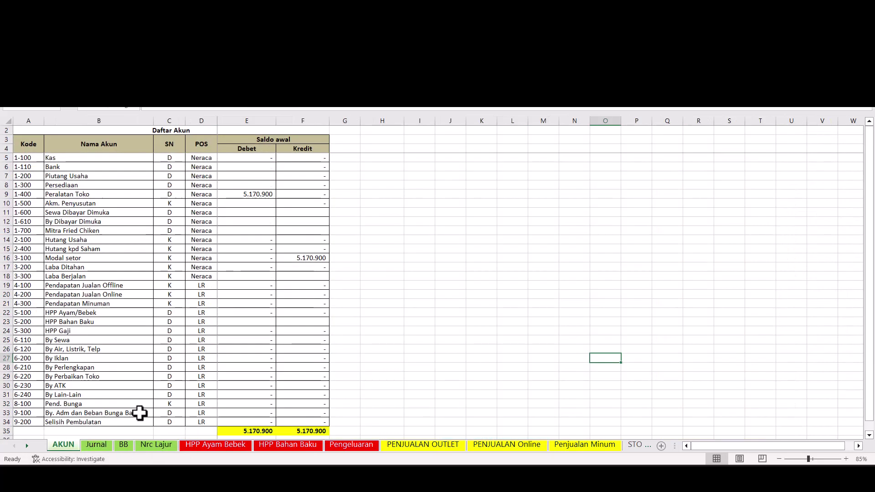
left_click(244, 196)
left_click(297, 257)
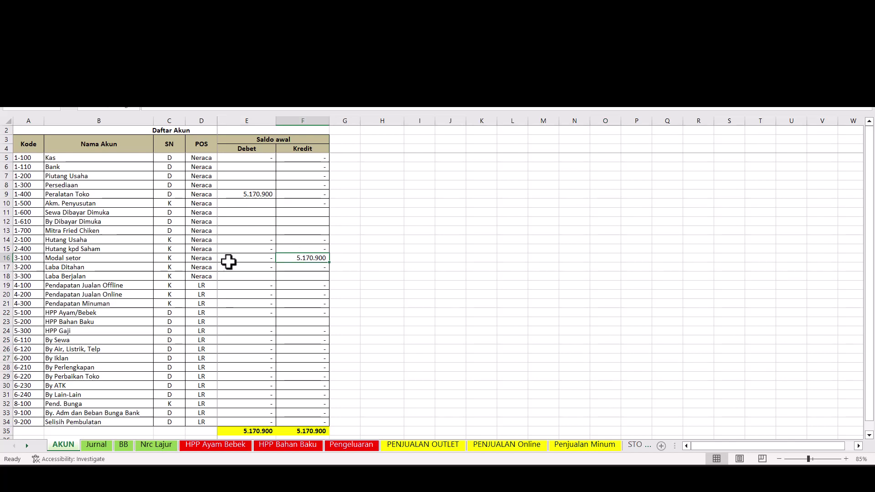
Glance through the outlet, drinks and online sales sheets, and return to AKUN to recheck the opening balances in E9 and F16
left_click(426, 445)
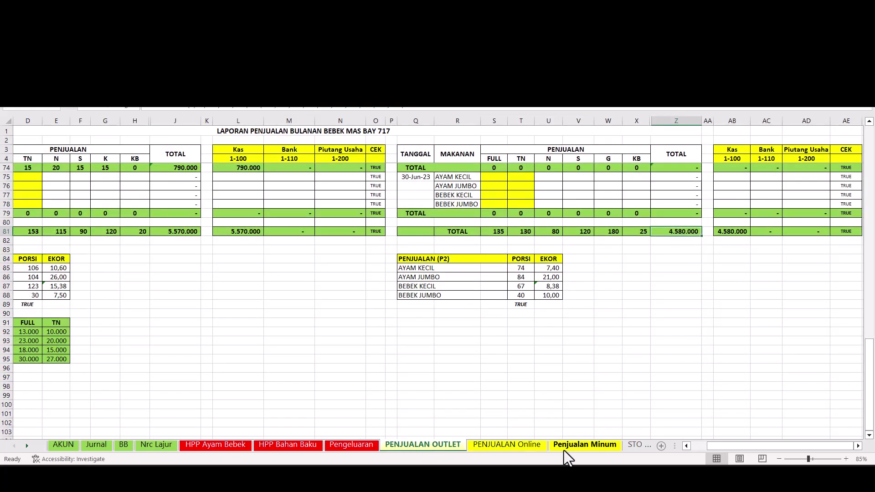
left_click(554, 446)
left_click(514, 445)
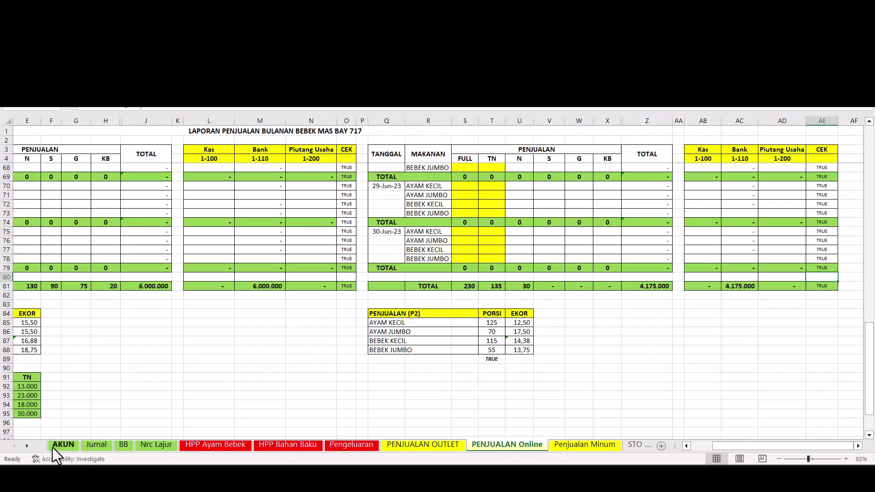
left_click(54, 446)
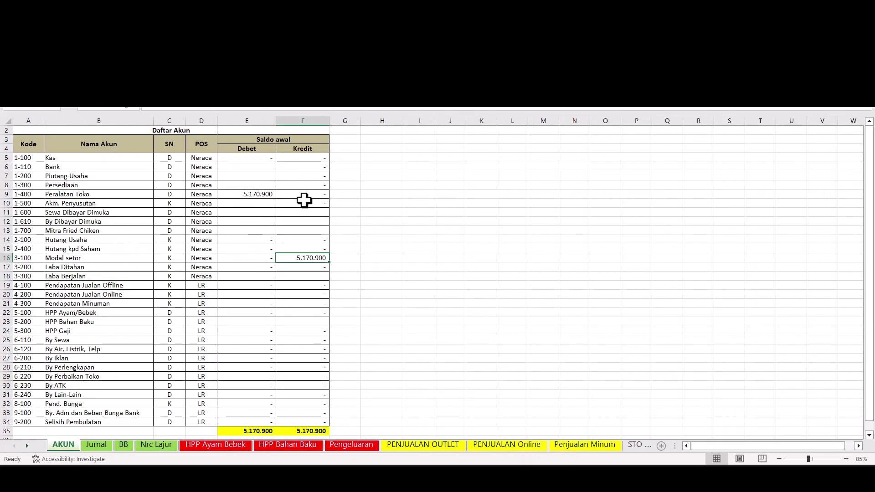
left_click(248, 193)
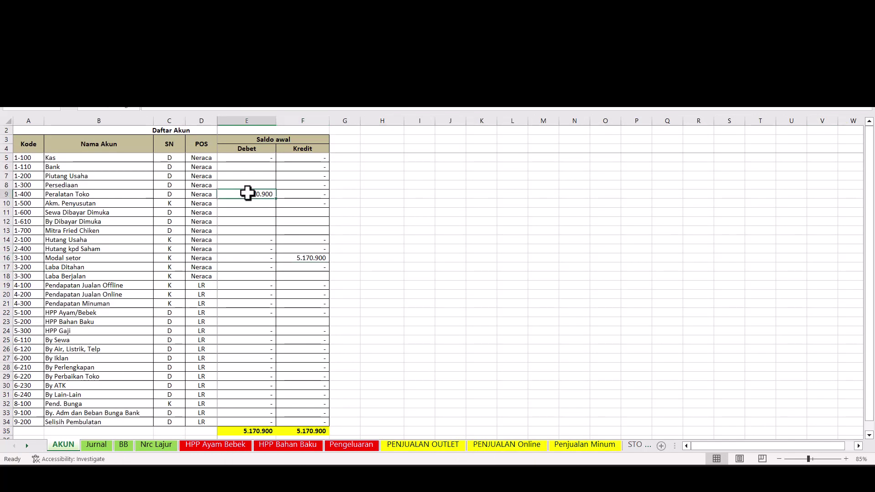
left_click(305, 255)
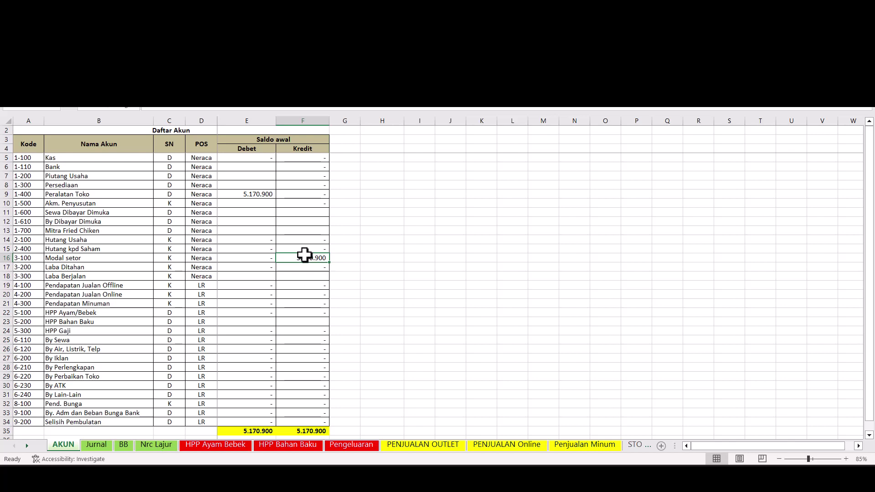
Review the purchased items and the TOTAL row on the MODAL sheet, and return to the AKUN sheet
left_click(26, 445)
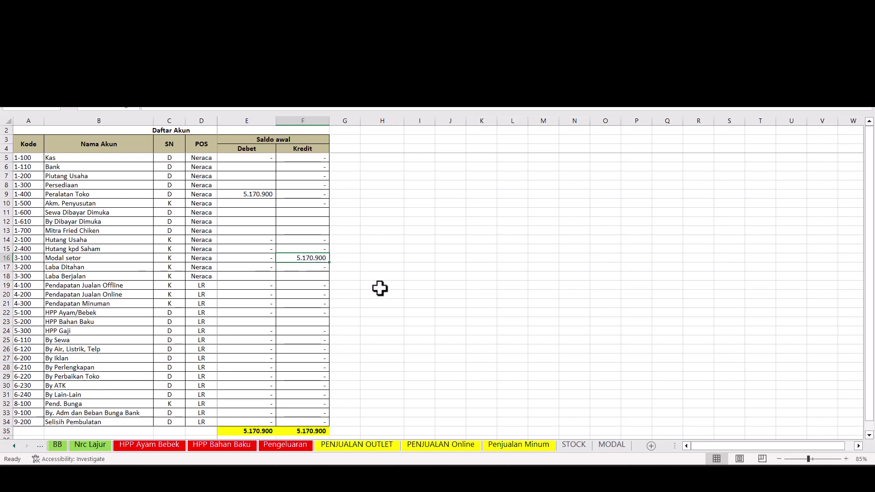
left_click(606, 446)
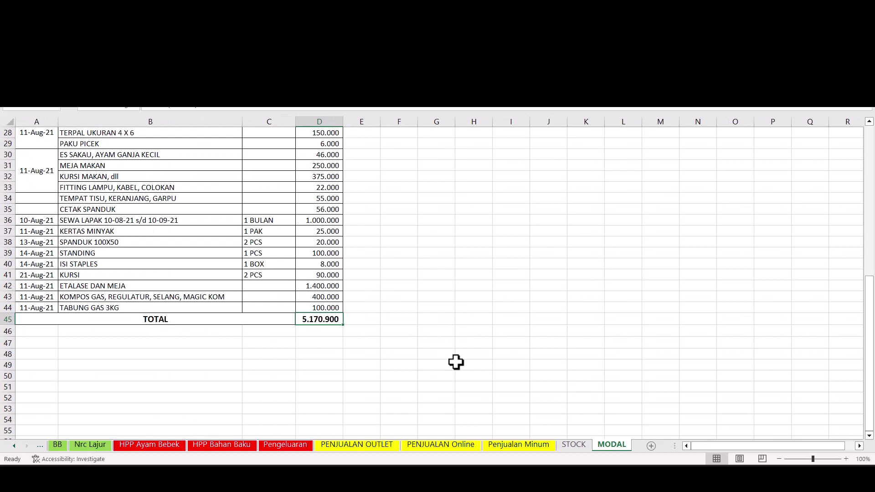
scroll(415, 347, "up", 9)
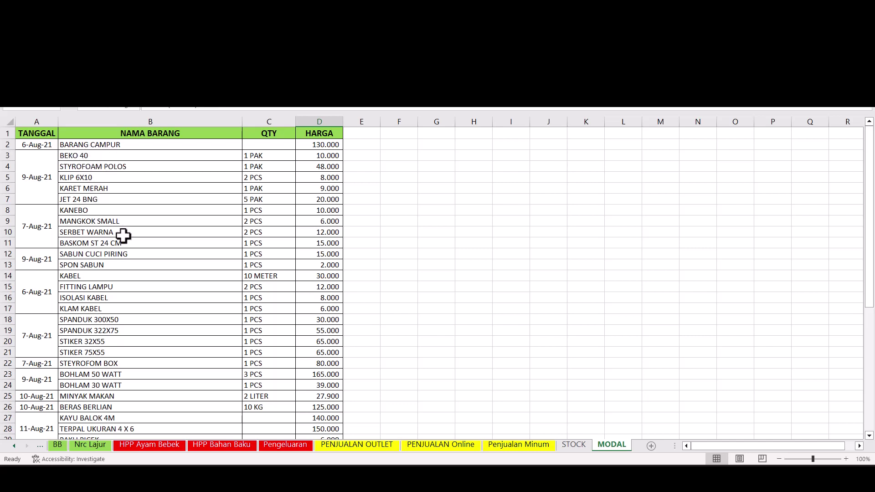
scroll(123, 235, "down", 8)
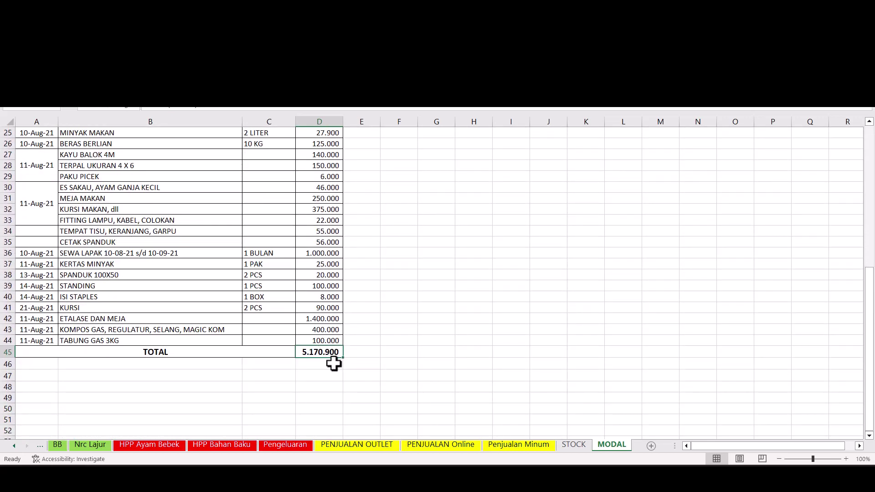
left_click(15, 447)
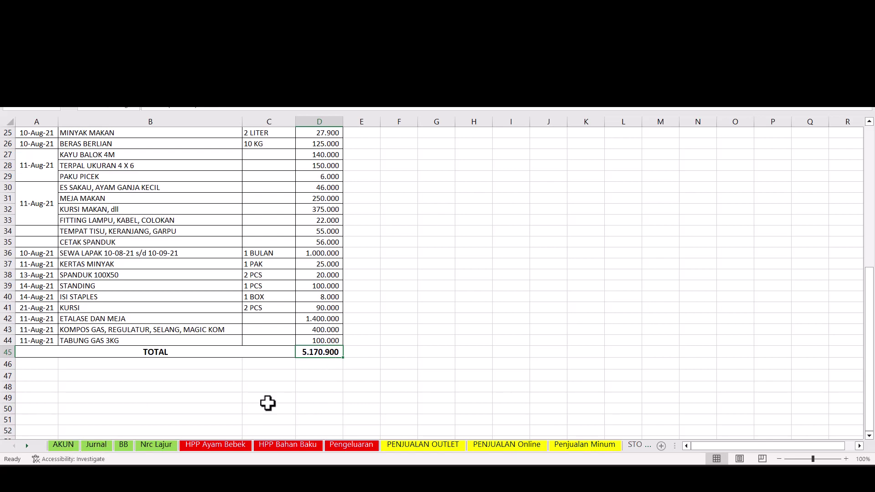
left_click(55, 449)
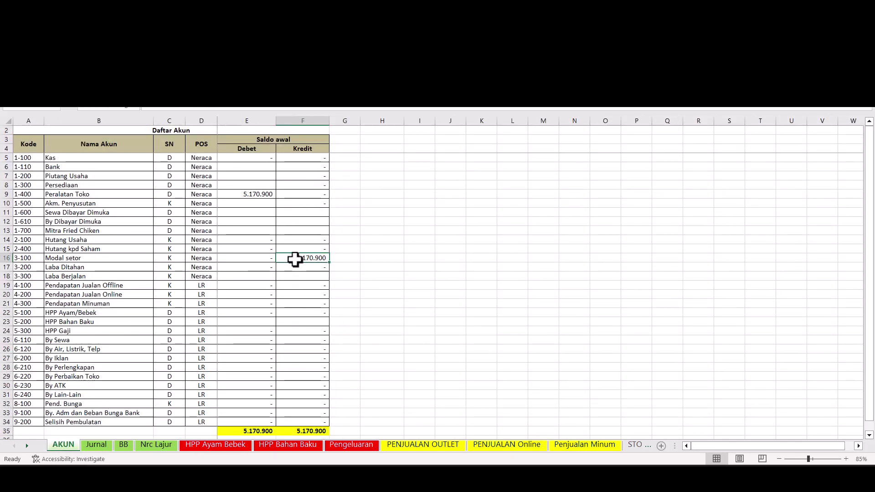
Trace the Peralatan Toko opening balance in E9 to the item list and TOTAL row on the MODAL sheet, and return to AKUN
left_click(260, 196)
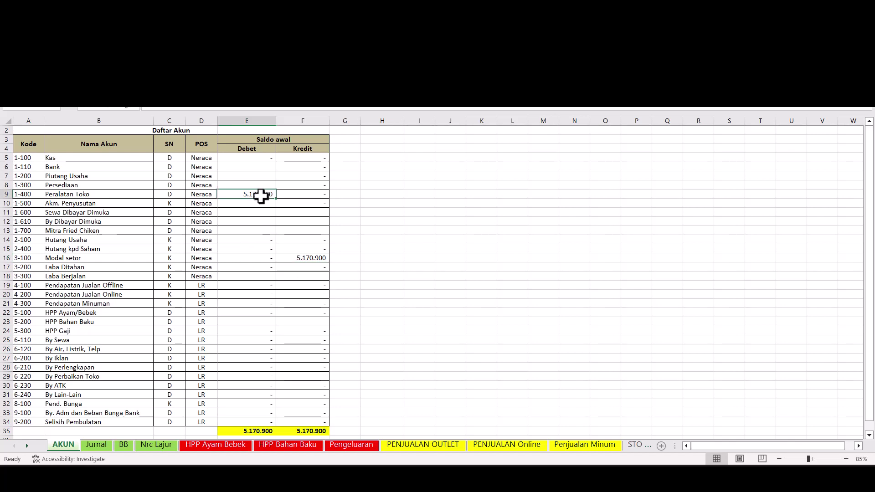
left_click(26, 446)
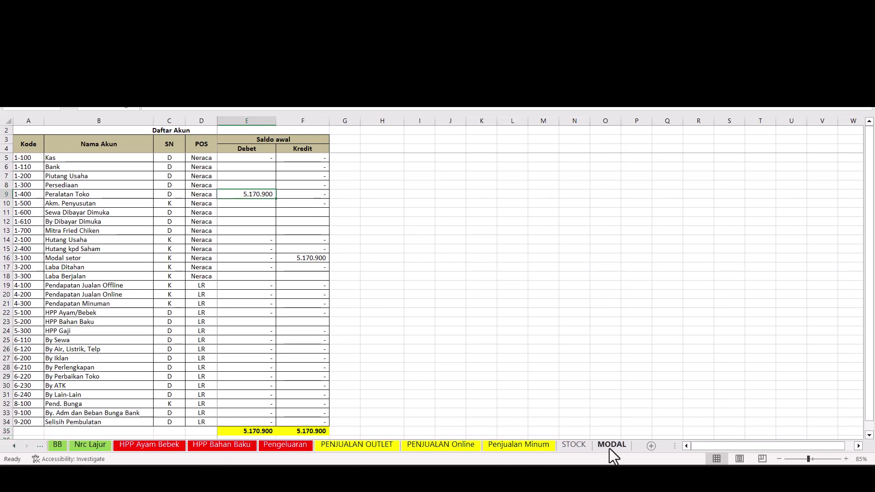
left_click(610, 449)
scroll(451, 384, "up", 8)
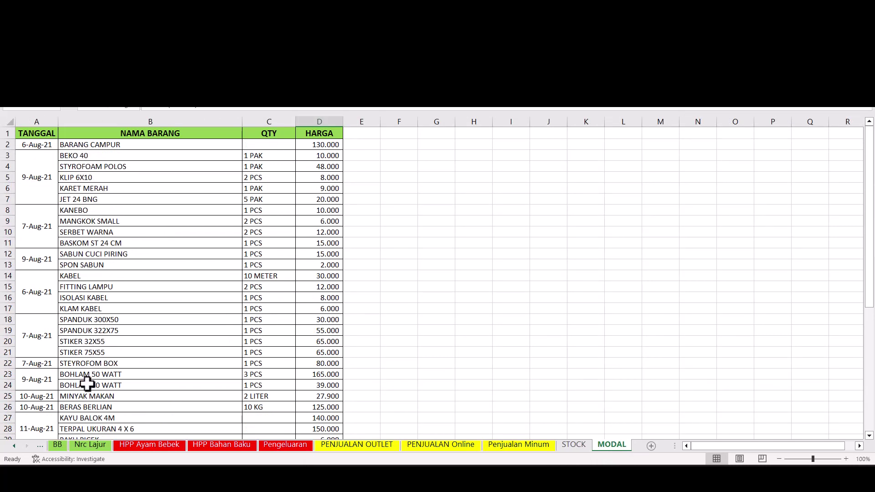
scroll(93, 396, "down", 1)
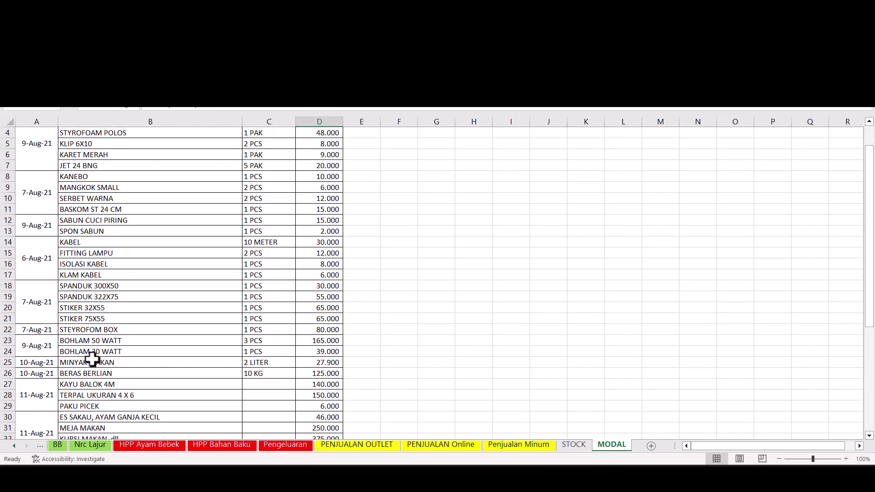
scroll(92, 359, "down", 4)
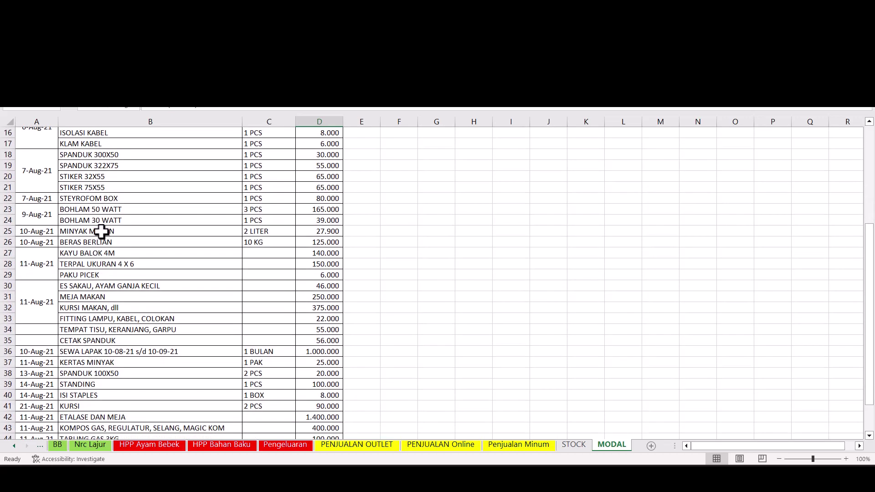
scroll(146, 294, "down", 3)
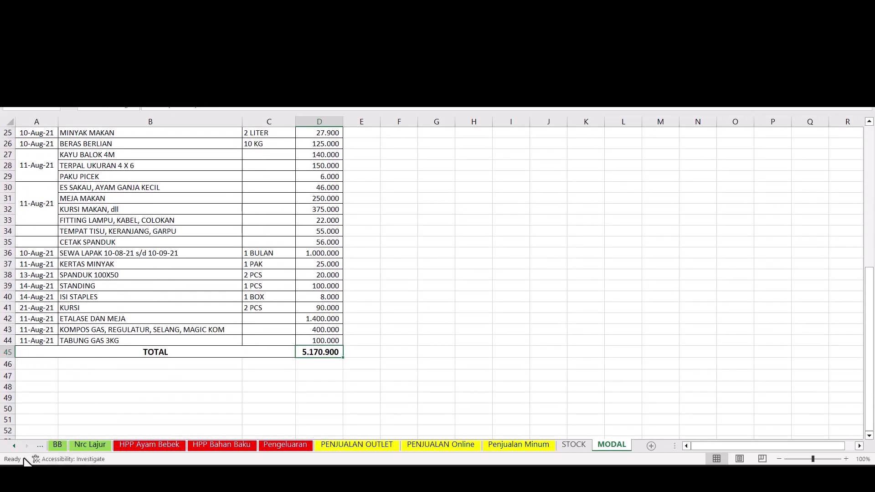
left_click(14, 447)
left_click(15, 447)
left_click(63, 445)
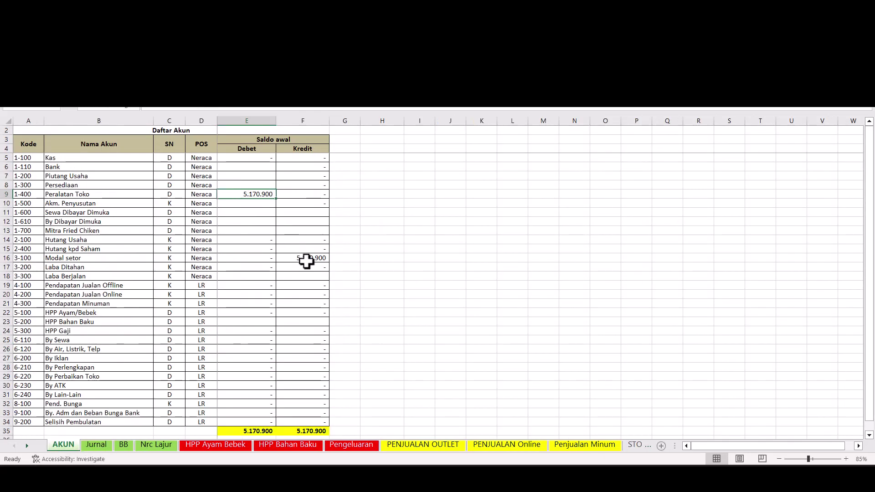
Examine the Peralatan Toko depreciation entry in row 14 of the Jurnal sheet, comparing its debit in G14 with its credit in J14
left_click(97, 445)
scroll(149, 322, "up", 2)
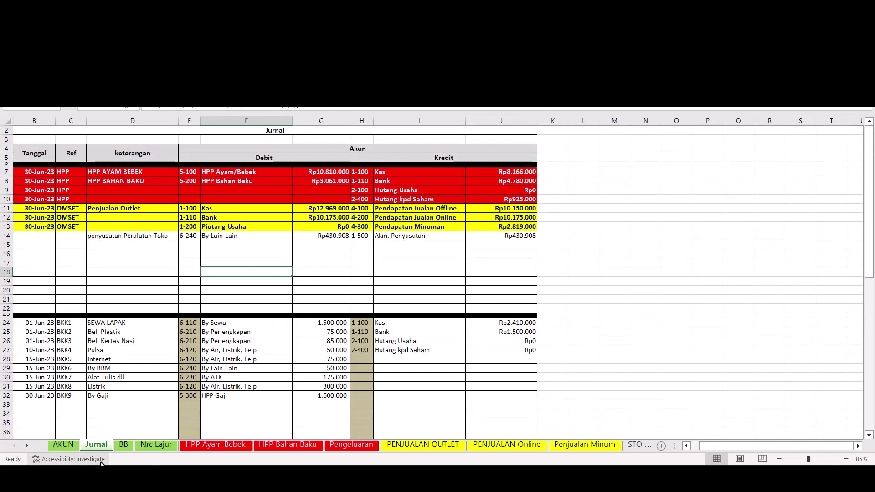
left_click(63, 445)
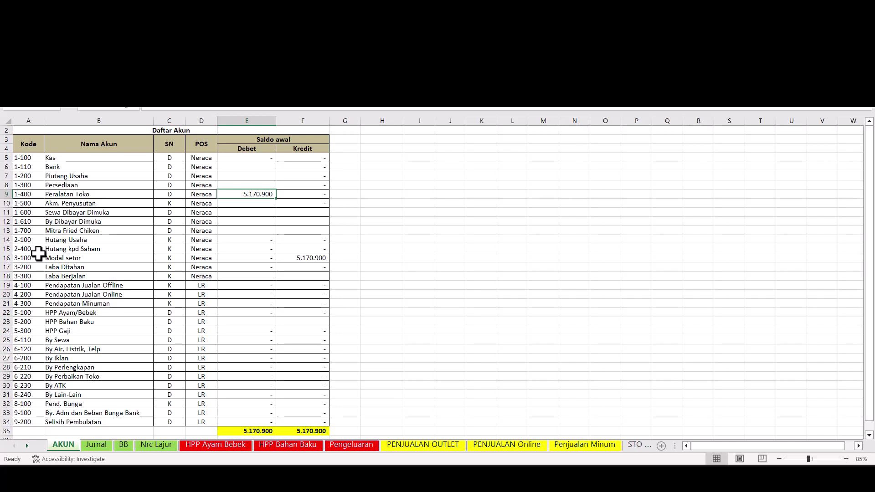
left_click(100, 443)
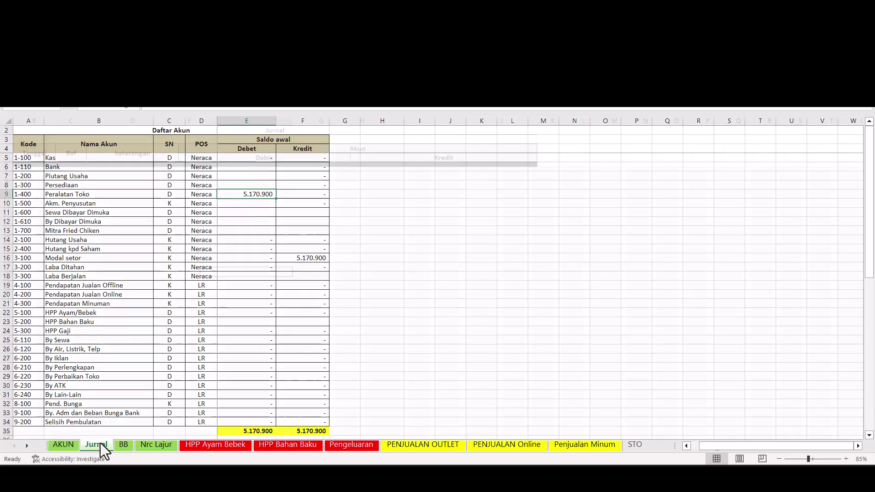
left_click(311, 236)
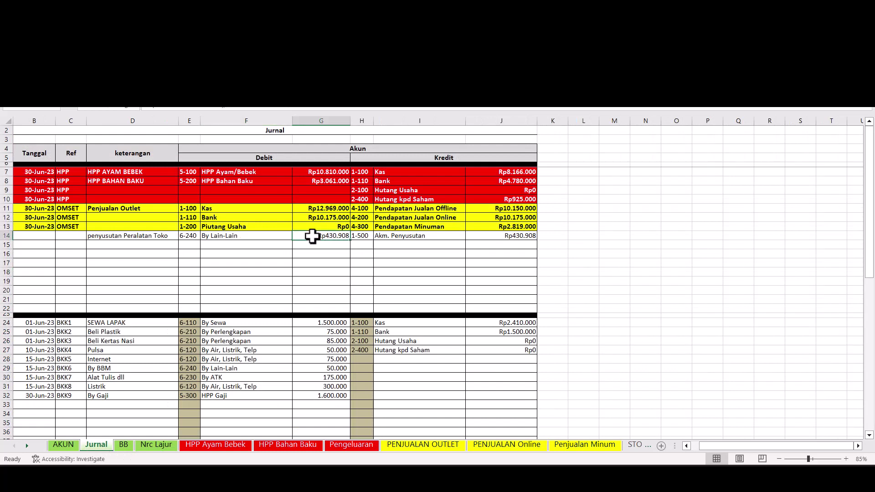
left_click(502, 236)
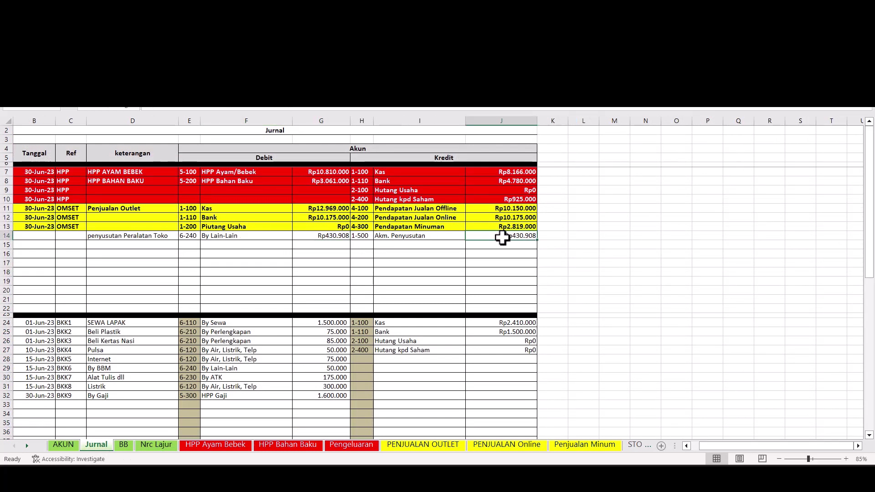
left_click(317, 233)
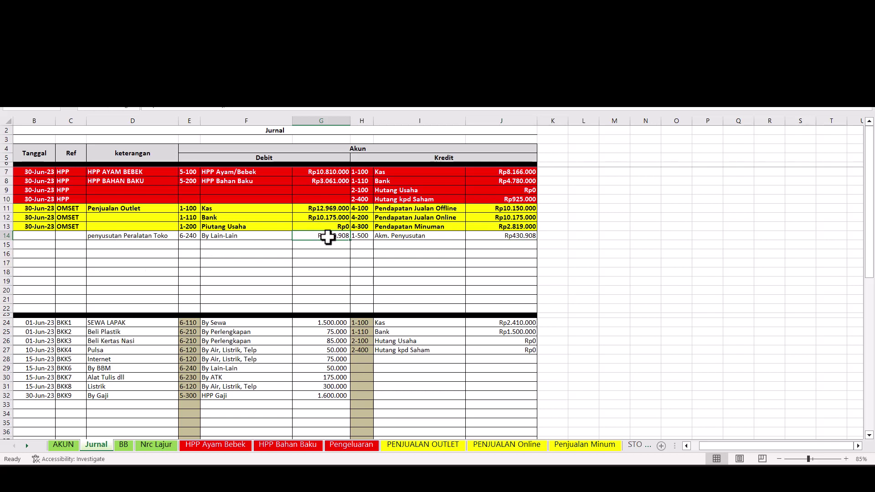
left_click(500, 236)
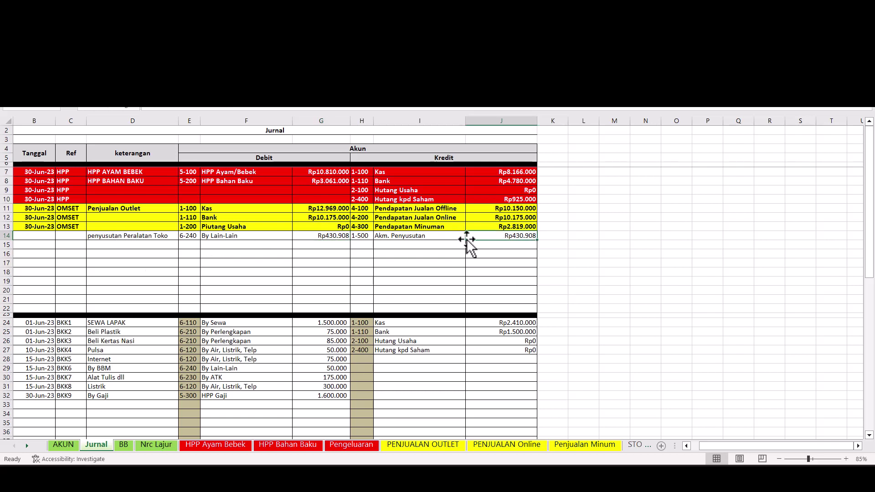
left_click(333, 232)
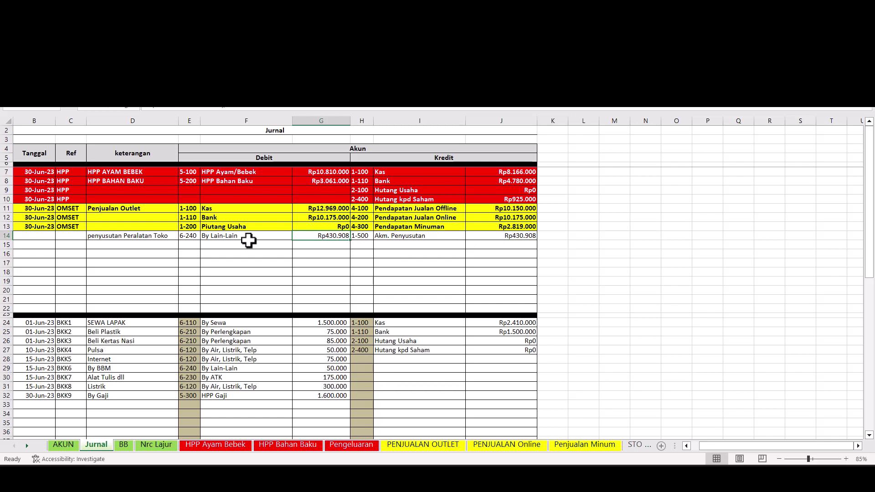
left_click(122, 235)
left_click(340, 235)
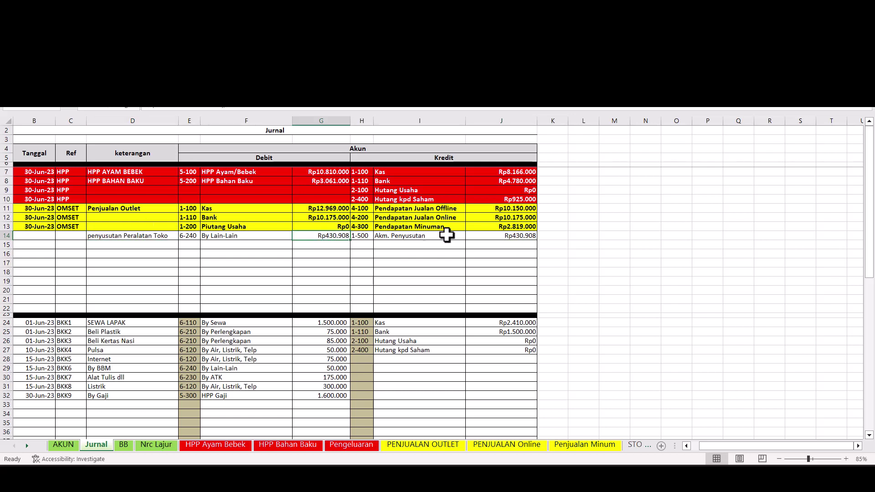
left_click(508, 235)
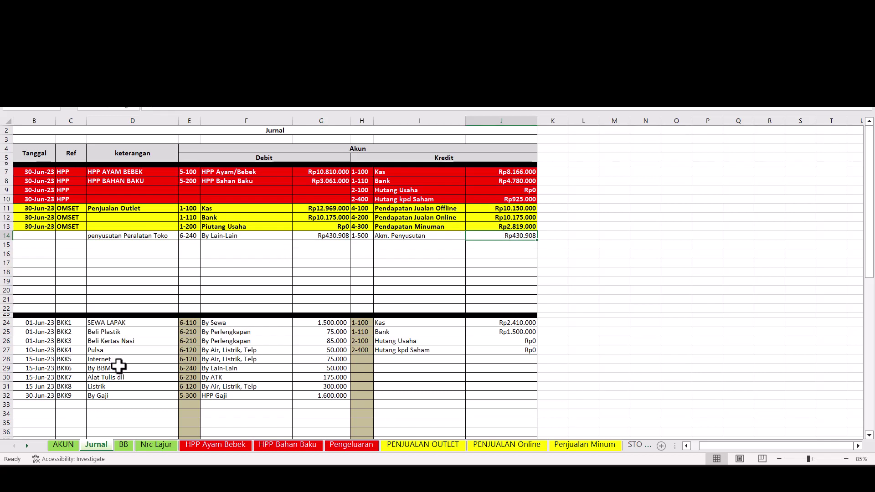
Compare the Peralatan Toko debit in E9 with the Modal setor credit in F16 on the AKUN sheet
left_click(69, 447)
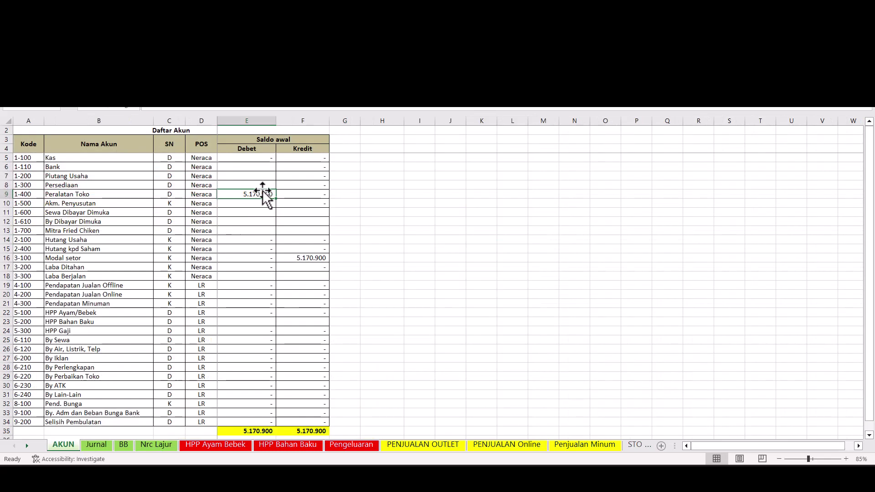
left_click(297, 258)
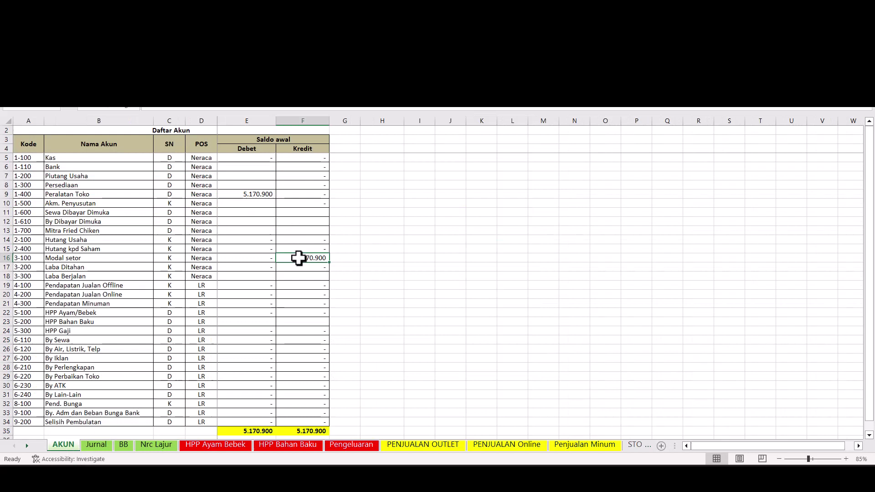
left_click(254, 194)
left_click(294, 258)
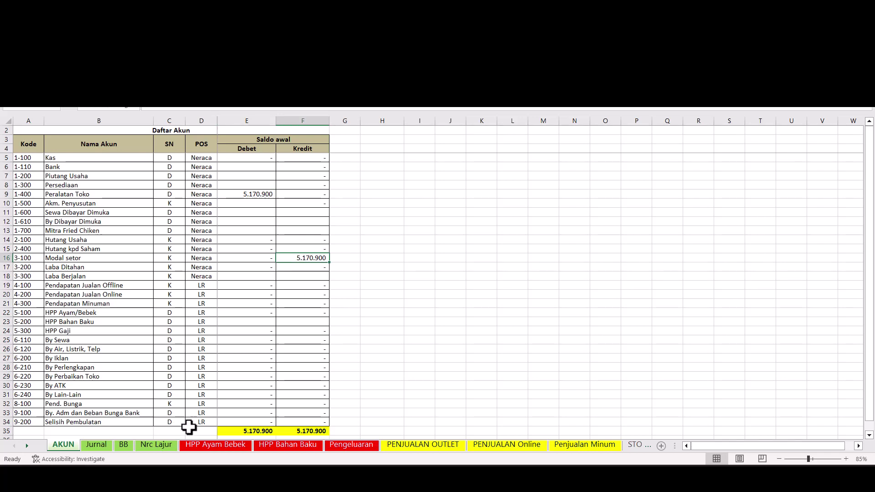
Review the Nrc Lajur sheet down to its Jumlah rows, and go through the Kas row from saldo awal to the LR credit column
left_click(168, 445)
scroll(233, 280, "down", 5)
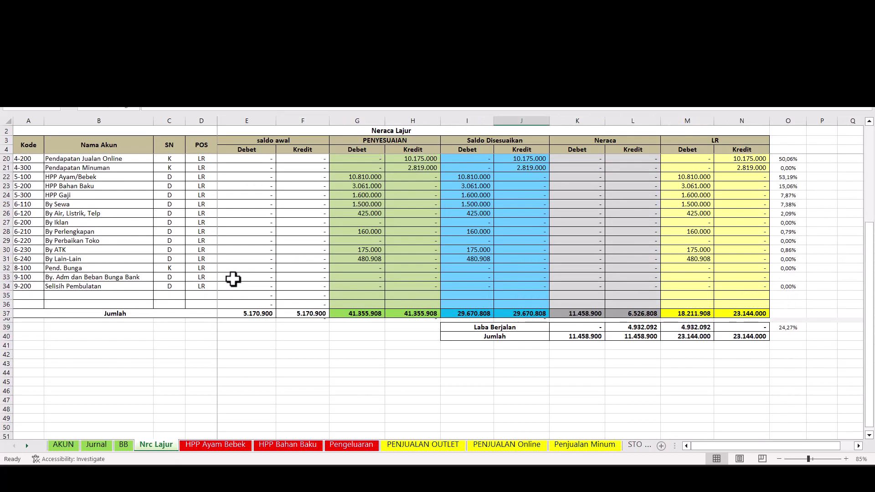
scroll(232, 280, "up", 5)
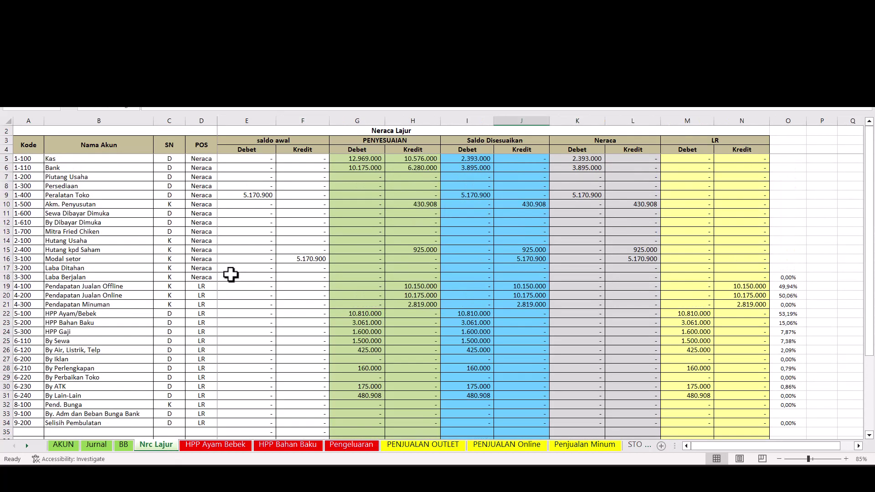
left_click(253, 158)
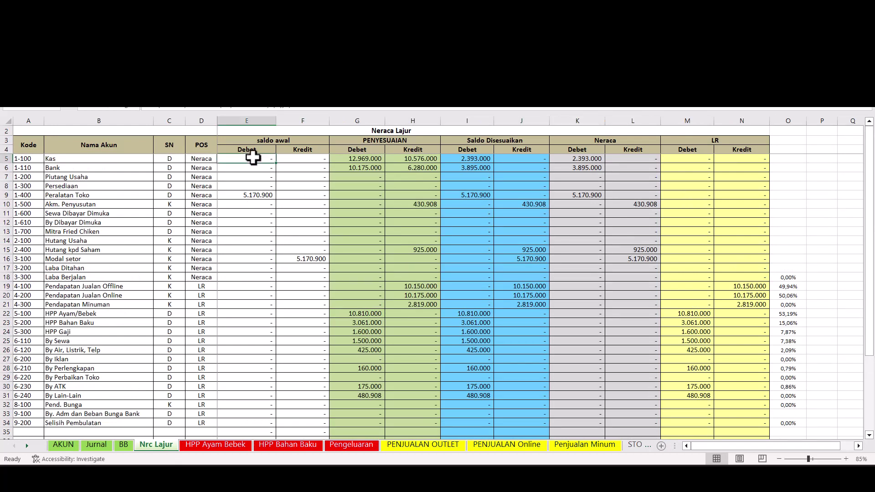
key("Right")
key("Right")
key("Right")
key("Right")
key("Right")
key("Right")
key("Right")
key("Right")
key("Right")
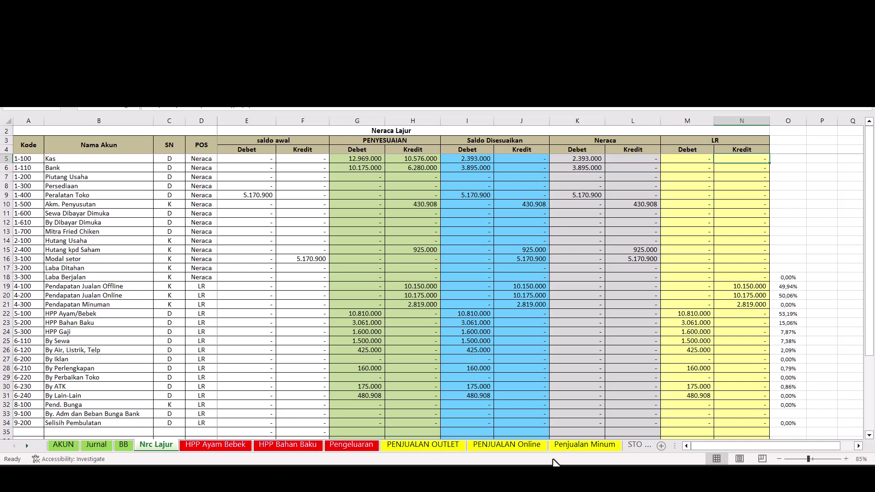
Check on the AKUN sheet that the opening balances in E9 and F16 agree with the debit and credit totals in E35 and F35
left_click(70, 445)
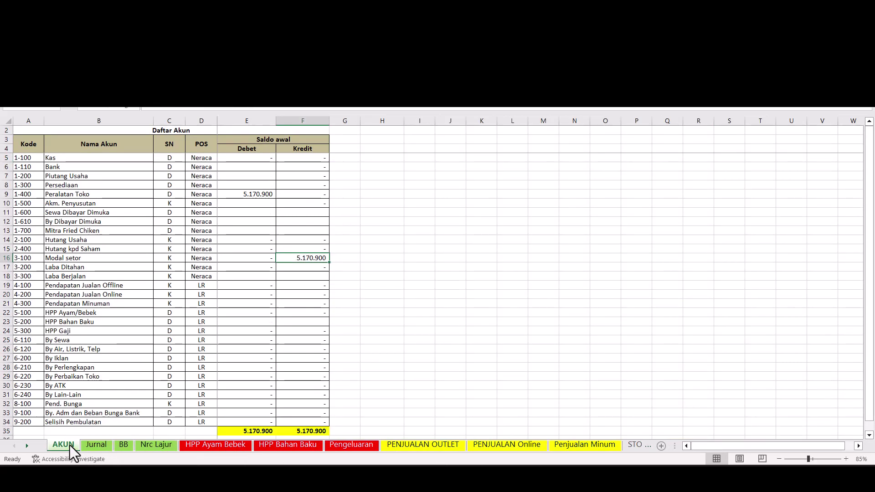
left_click(266, 194)
left_click(303, 256)
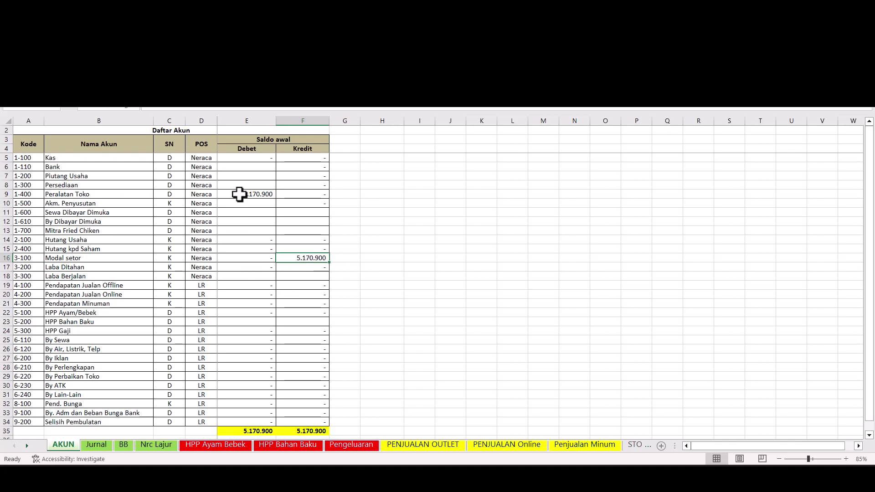
scroll(274, 272, "down", 3)
left_click(273, 349)
left_click(301, 350)
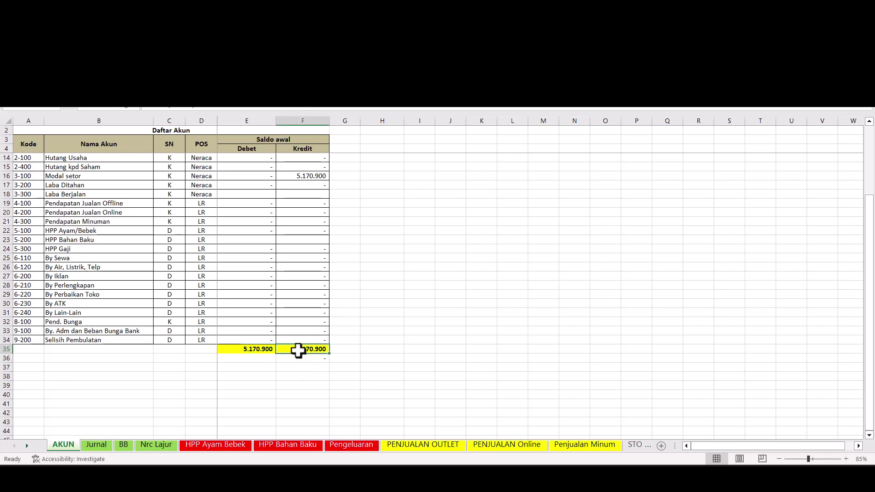
scroll(296, 353, "up", 3)
left_click(295, 257)
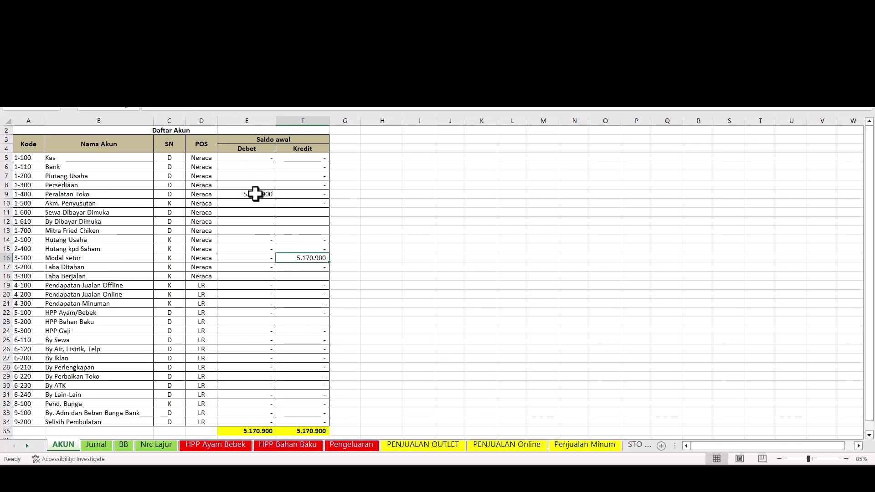
left_click(256, 194)
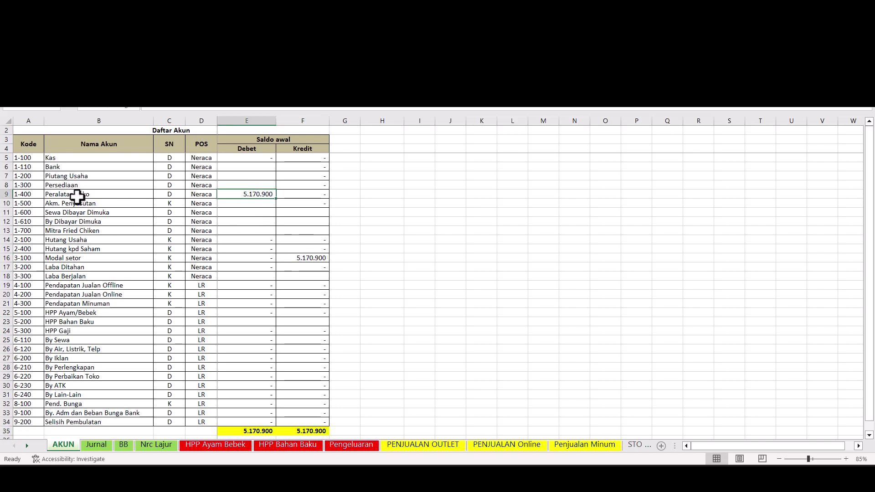
left_click(306, 258)
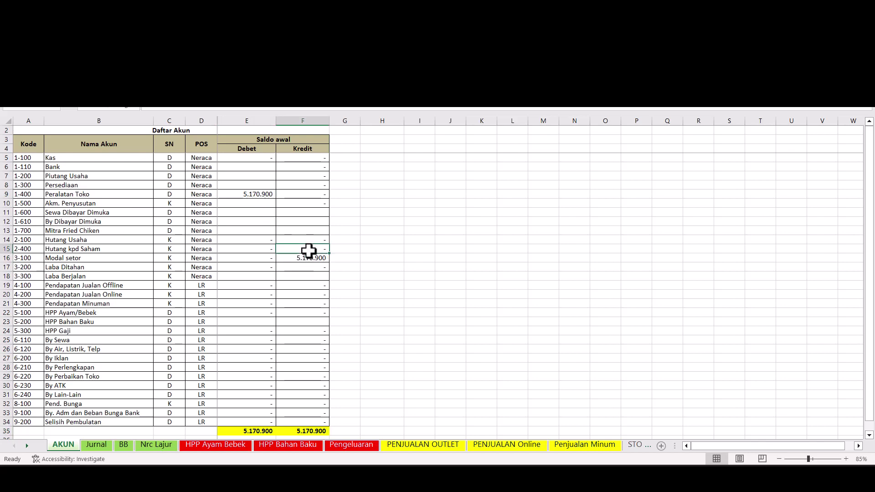
left_click(250, 194)
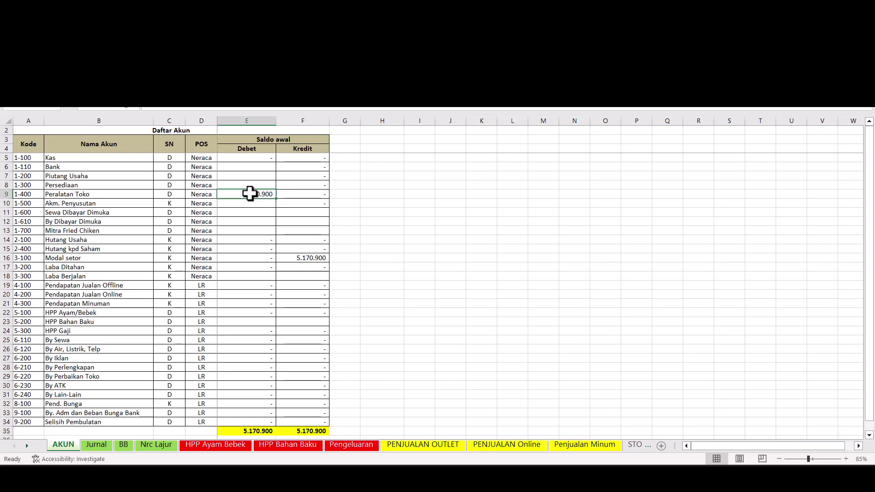
Try a Modal setor credit opening balance of 700000 in F16, undo the entry, and return to the Peralatan Toko balance in E9
left_click(310, 257)
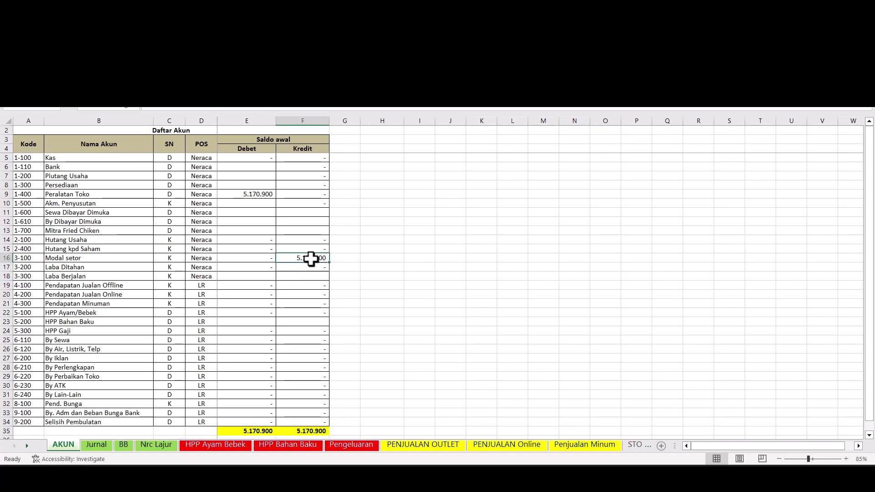
type("700000")
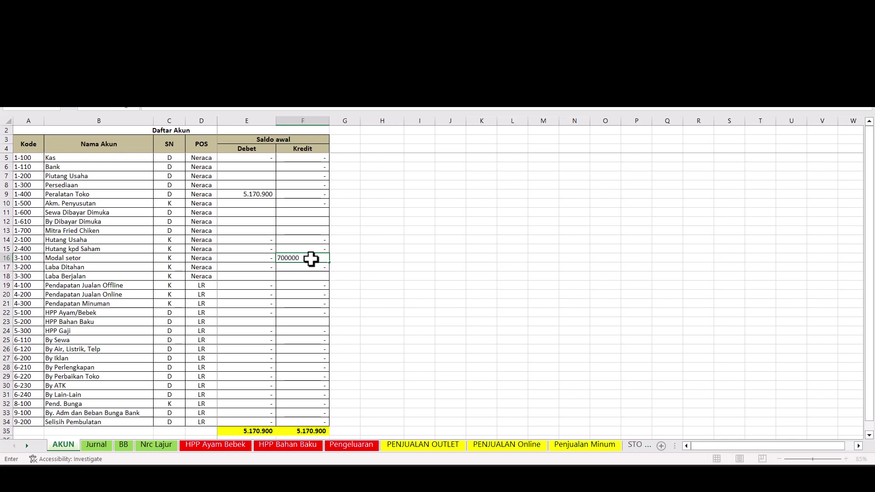
key("Return")
key("ctrl+z")
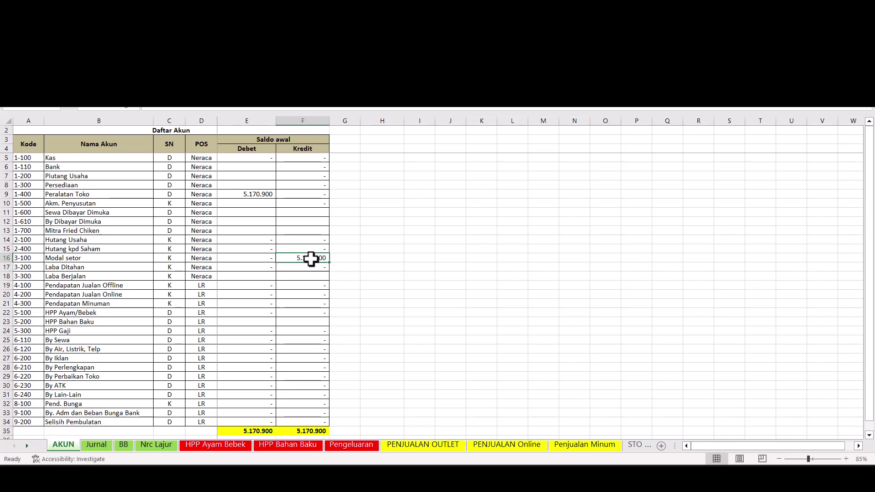
left_click(263, 195)
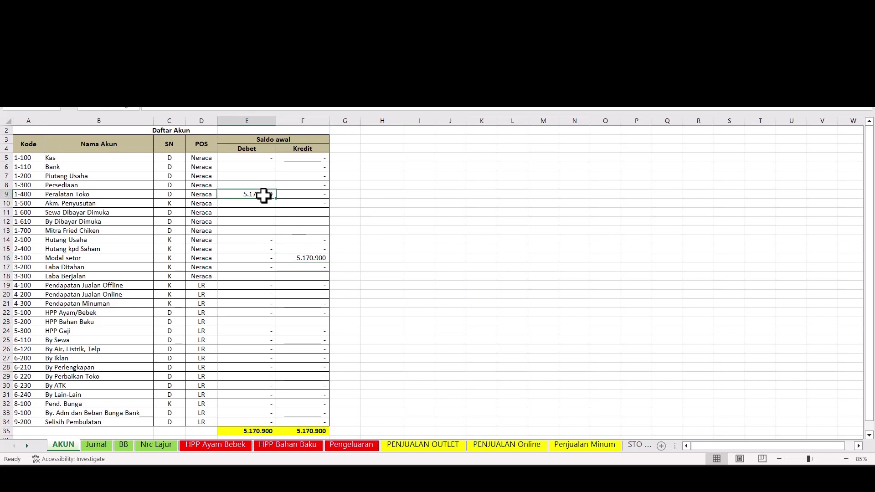
Review the capital purchase items and TOTAL on the MODAL sheet, and return to the AKUN sheet
left_click(27, 446)
left_click(27, 445)
left_click(612, 445)
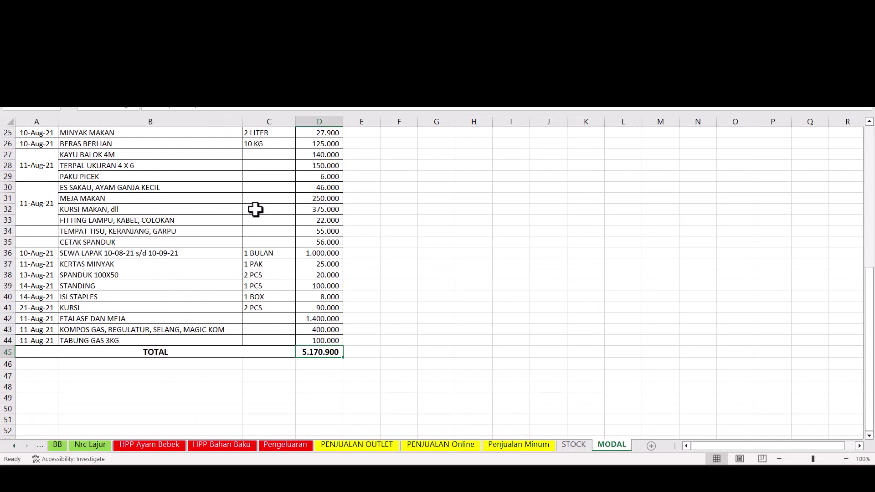
scroll(254, 210, "up", 7)
scroll(223, 209, "down", 6)
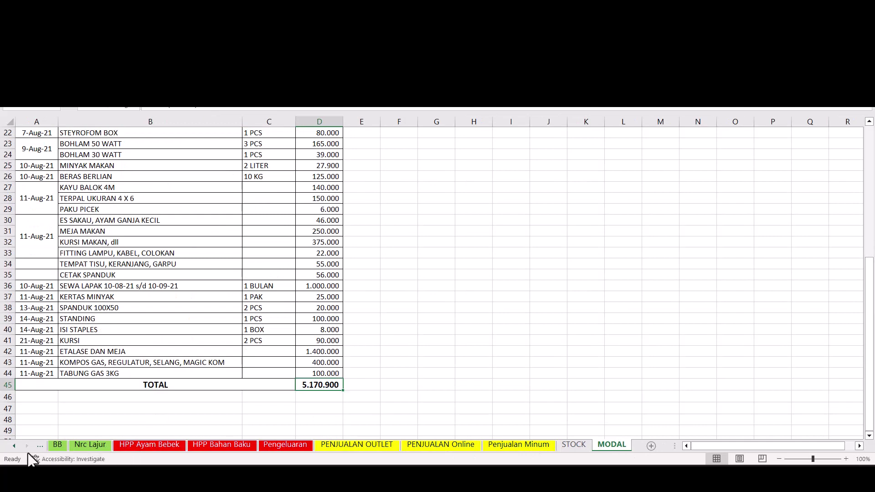
left_click(12, 446)
left_click(13, 447)
left_click(62, 445)
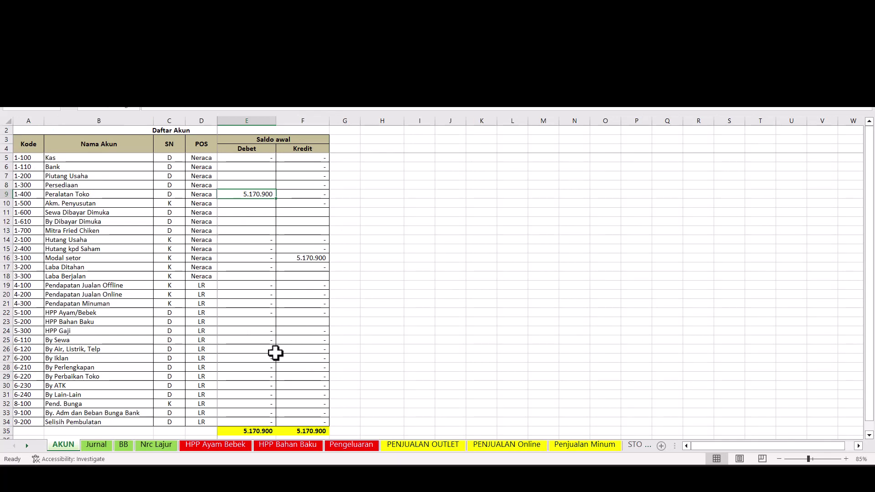
Enter a Bank debit opening balance of 1000000 in E6, and check the total in E35 and the difference in F36
left_click(253, 167)
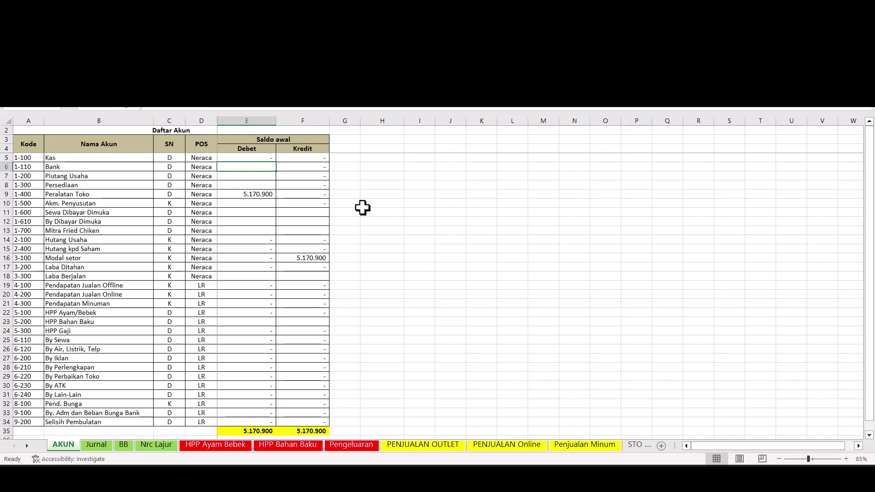
type("1000000")
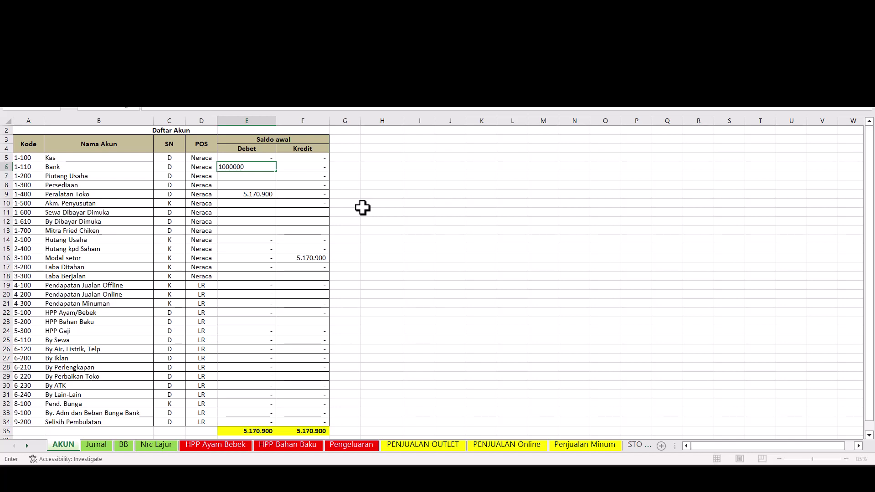
key("Return")
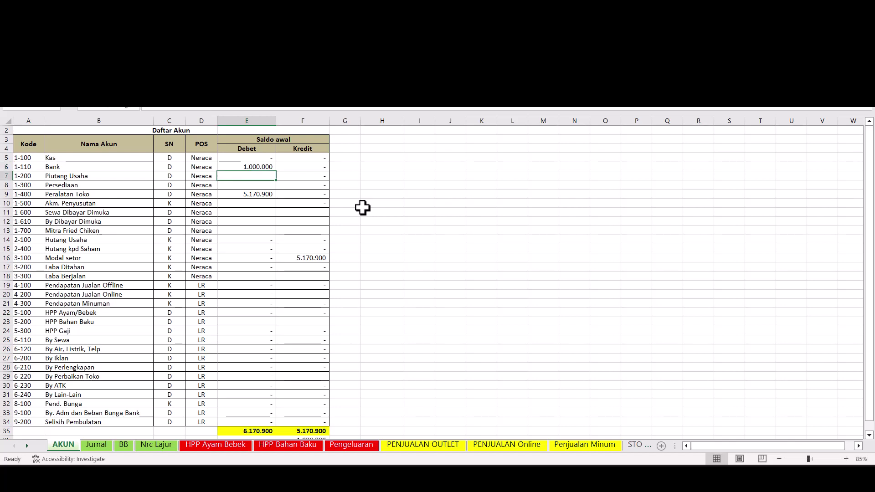
scroll(337, 247, "down", 3)
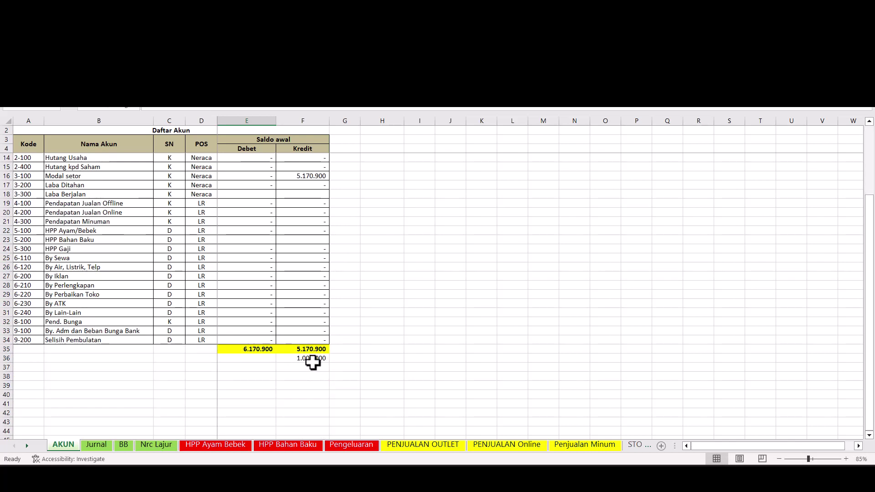
left_click(256, 351)
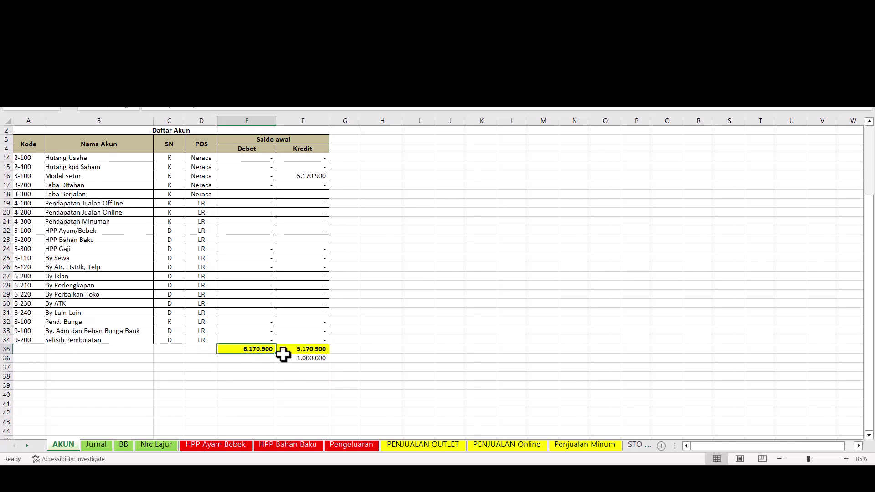
left_click(303, 358)
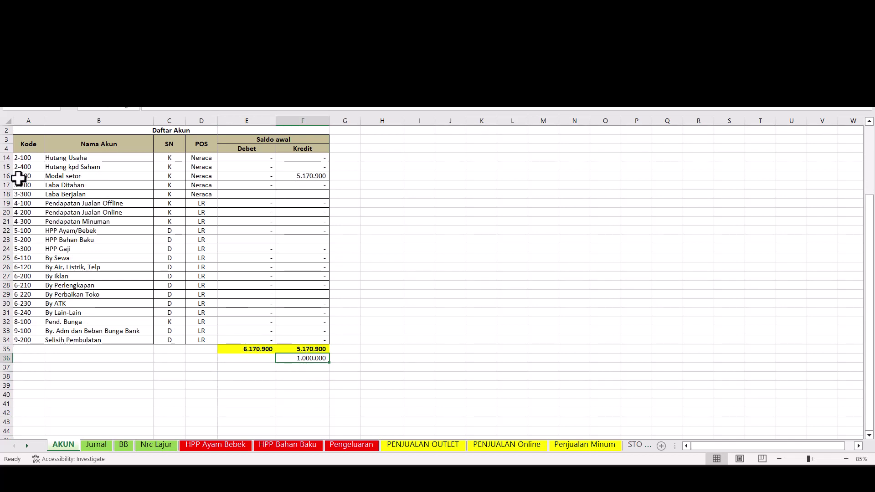
Set the Modal setor credit opening balance in F16 to 6170900 and check the difference cell F36
left_click(307, 179)
scroll(385, 344, "up", 3)
scroll(377, 348, "down", 4)
scroll(377, 349, "up", 3)
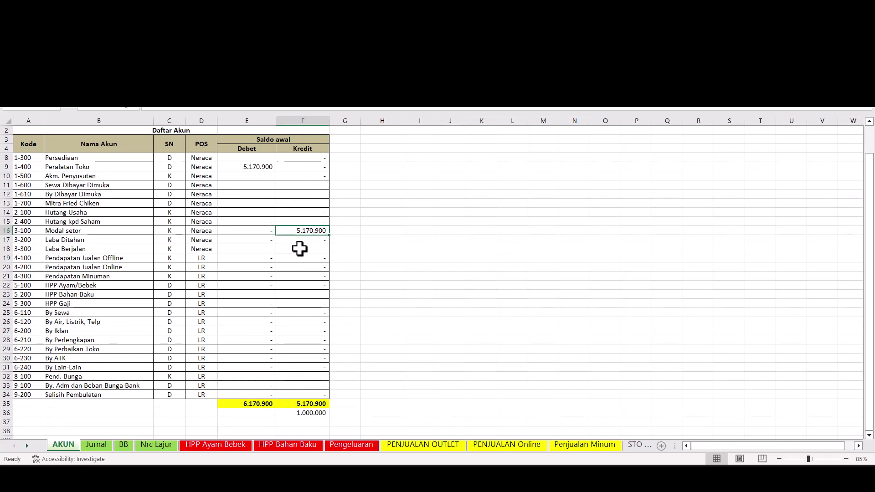
key("Up")
key("Up")
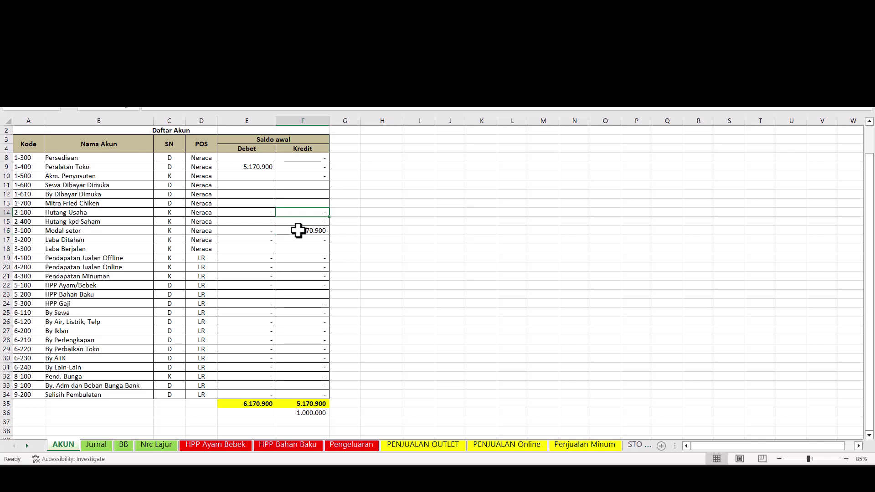
left_click(300, 230)
type("6.1")
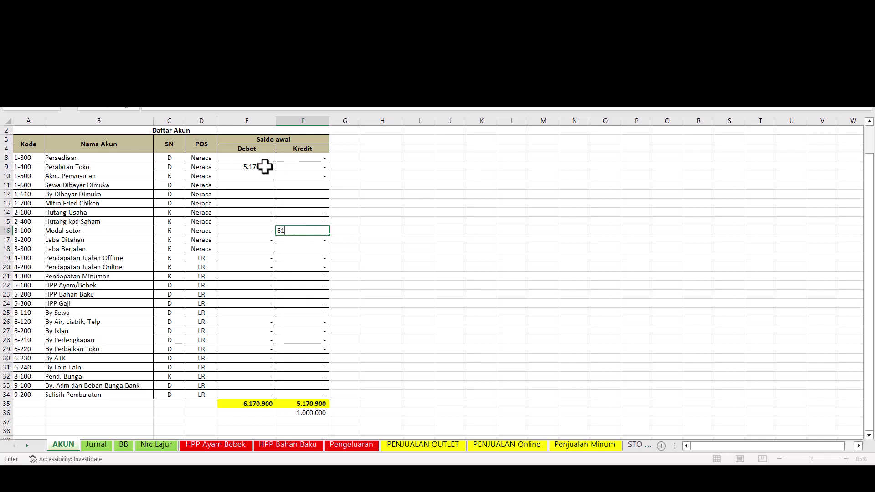
type("70.900")
key("Return")
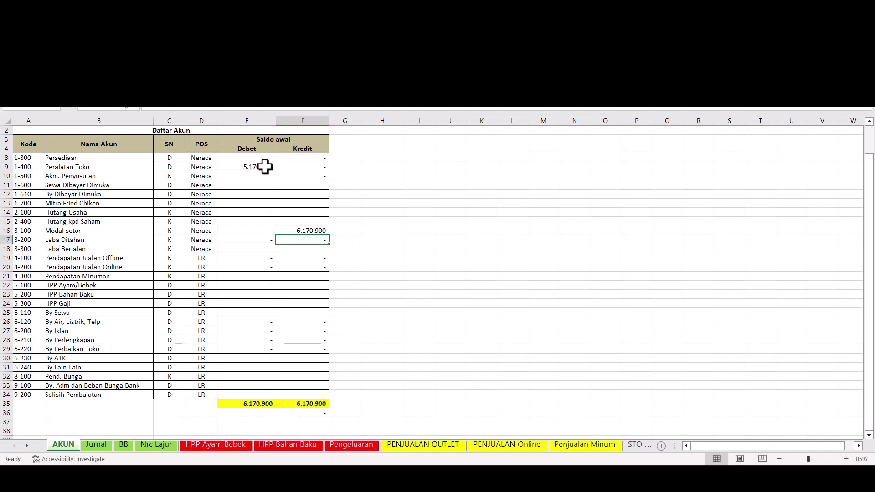
left_click(303, 413)
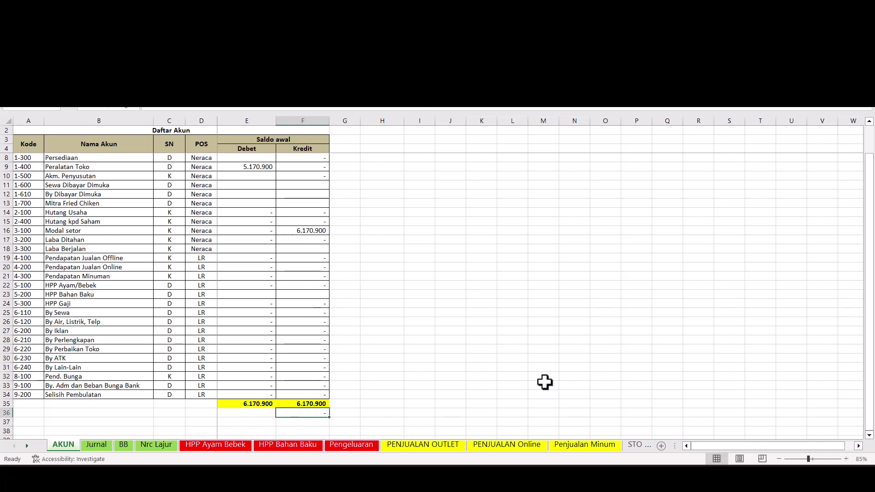
scroll(509, 379, "up", 1)
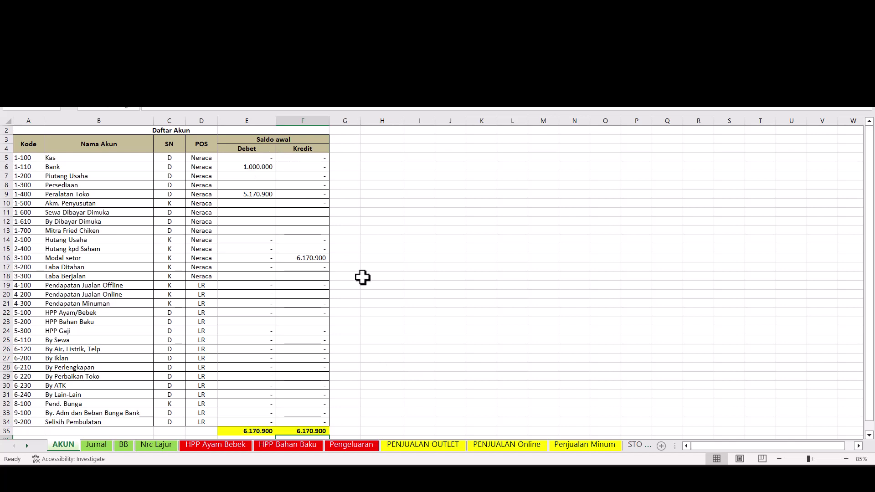
Examine the LR debit and credit columns on the Nrc Lajur sheet, including the Laba Berjalan amount in M39
left_click(155, 445)
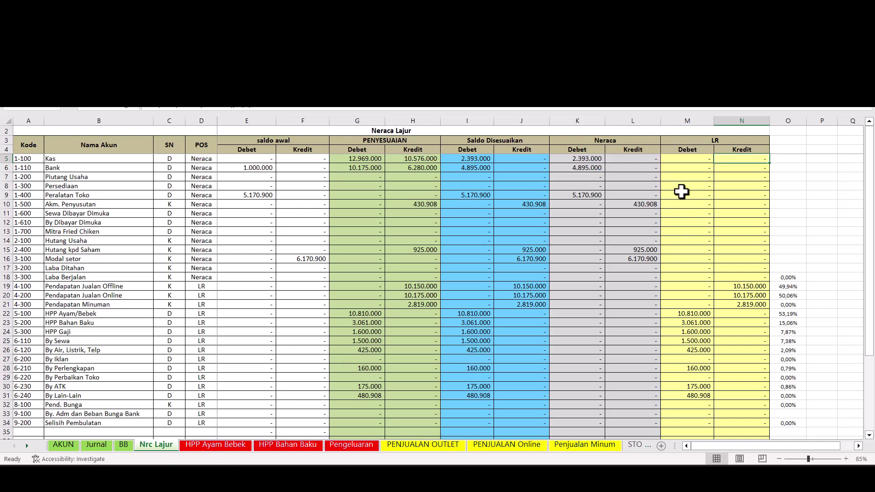
left_click_drag(693, 127, 726, 121)
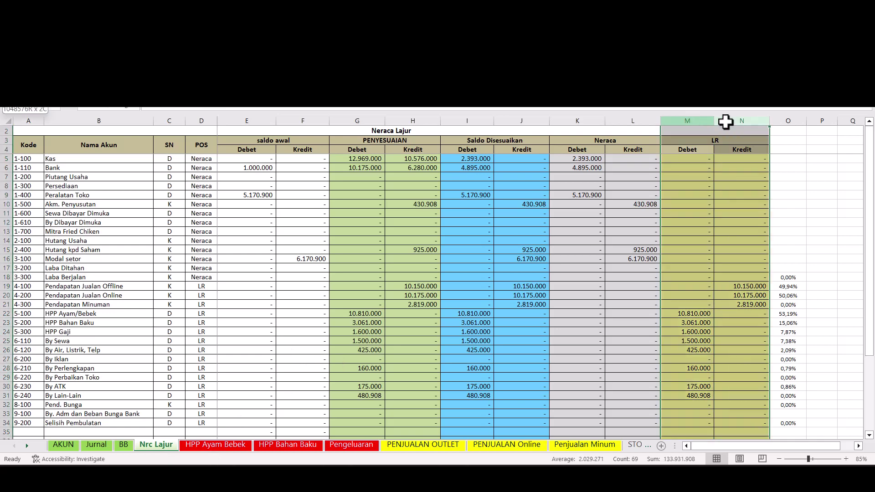
scroll(716, 231, "down", 7)
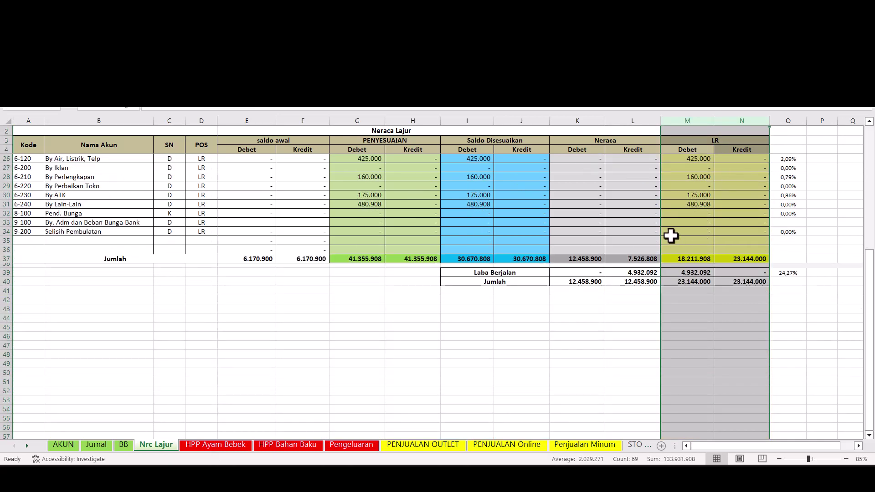
left_click(687, 272)
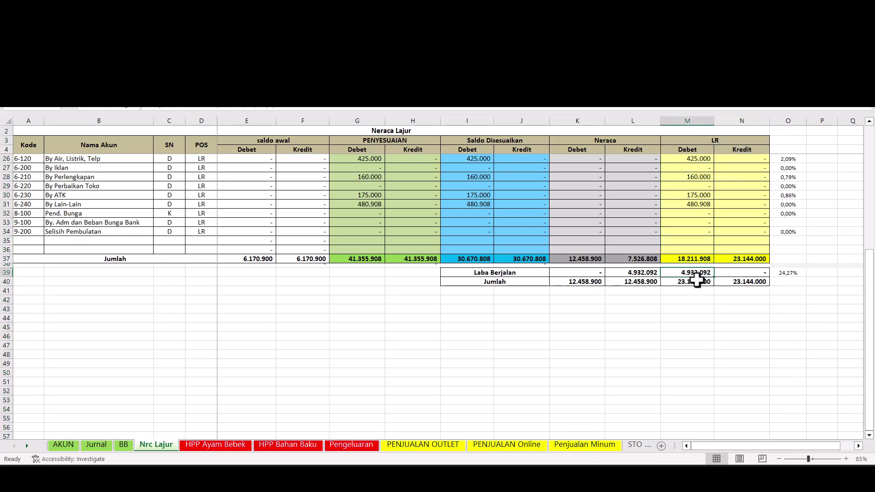
scroll(697, 282, "up", 7)
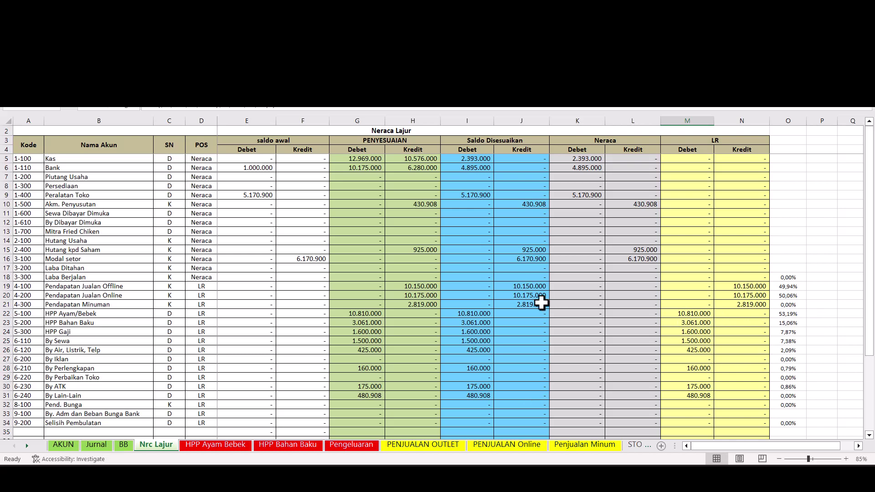
scroll(560, 298, "down", 3)
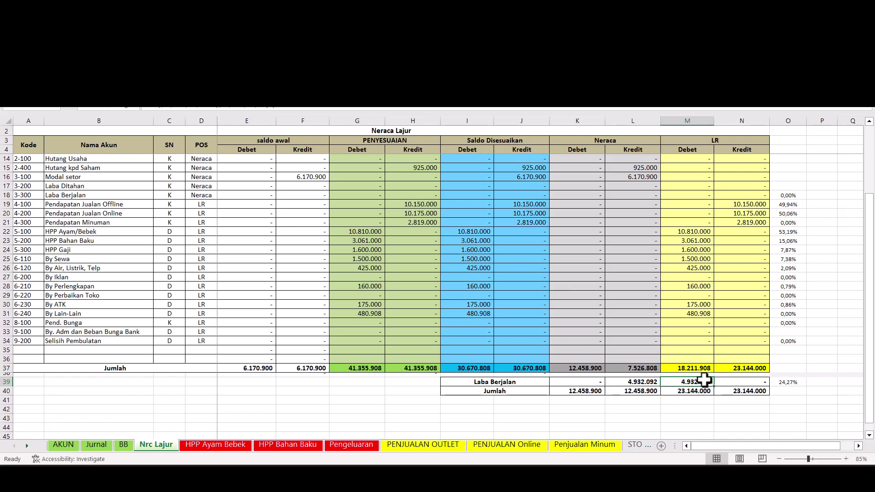
scroll(683, 319, "up", 3)
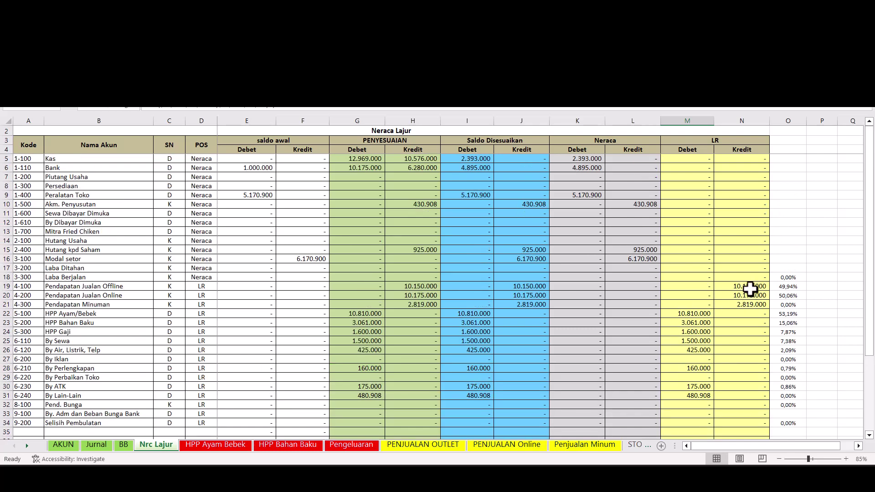
Compare the LR income in N19:N21 and expenses in M22:M31 with the Jumlah totals in row 37 and Laba Berjalan in M39
left_click_drag(750, 288, 749, 307)
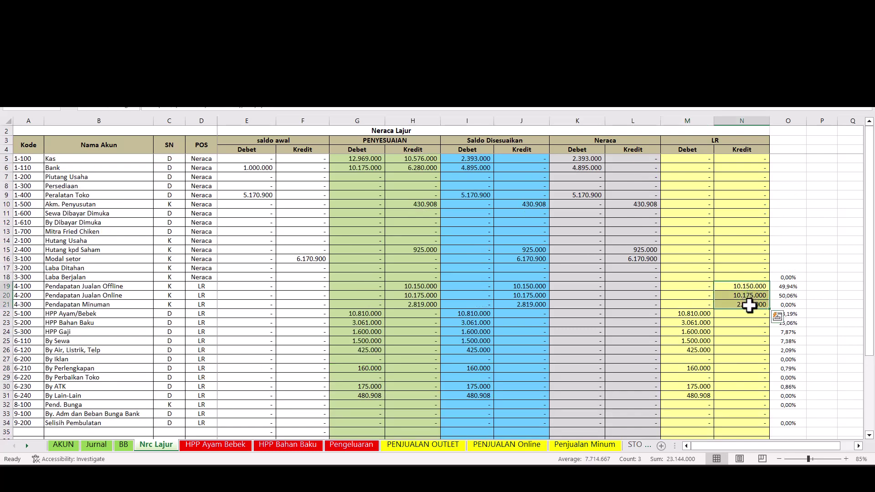
scroll(750, 306, "down", 5)
left_click_drag(694, 177, 693, 258)
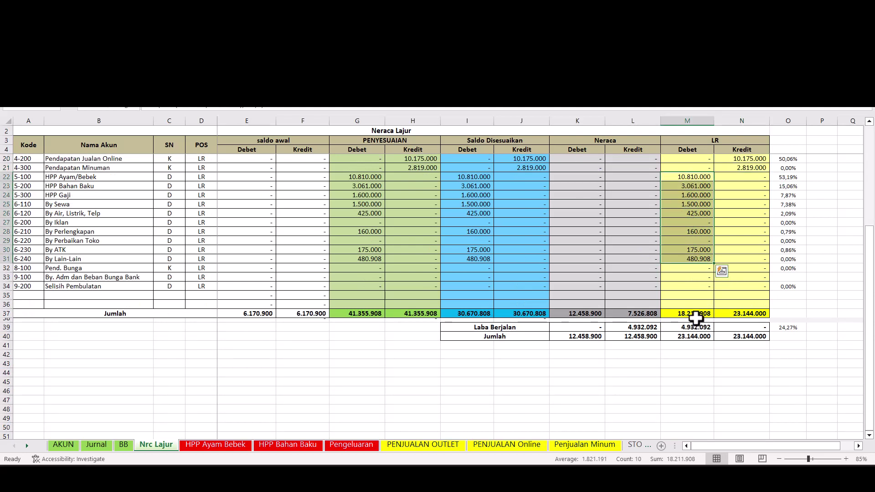
left_click(742, 313)
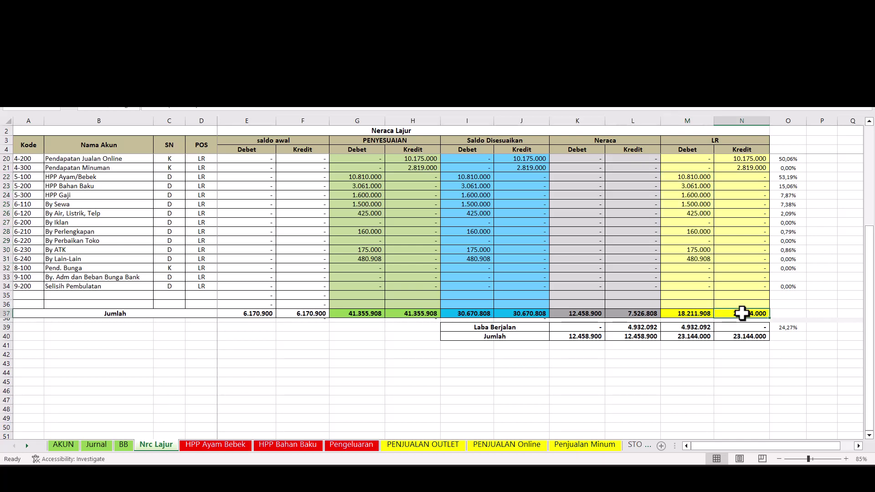
left_click(699, 313)
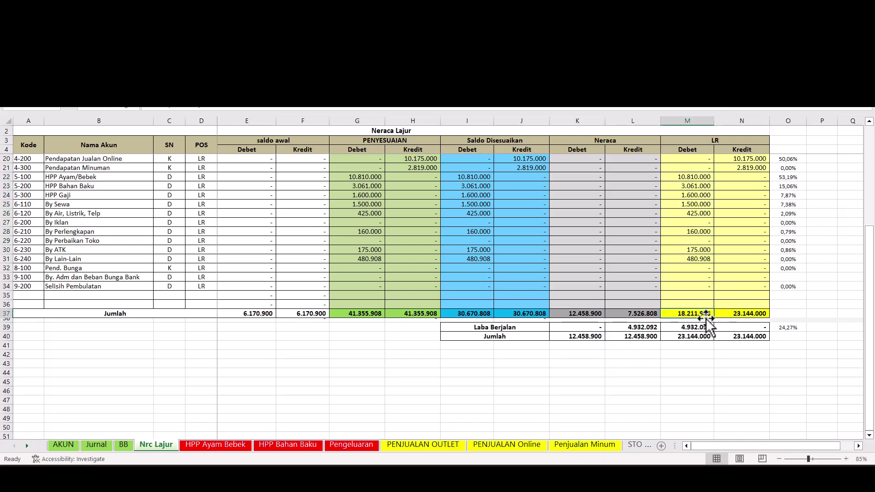
left_click(694, 327)
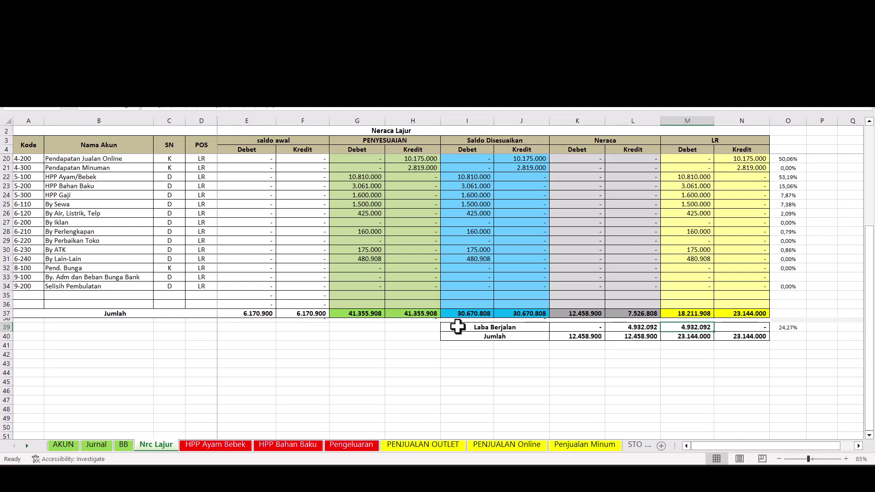
scroll(438, 332, "up", 5)
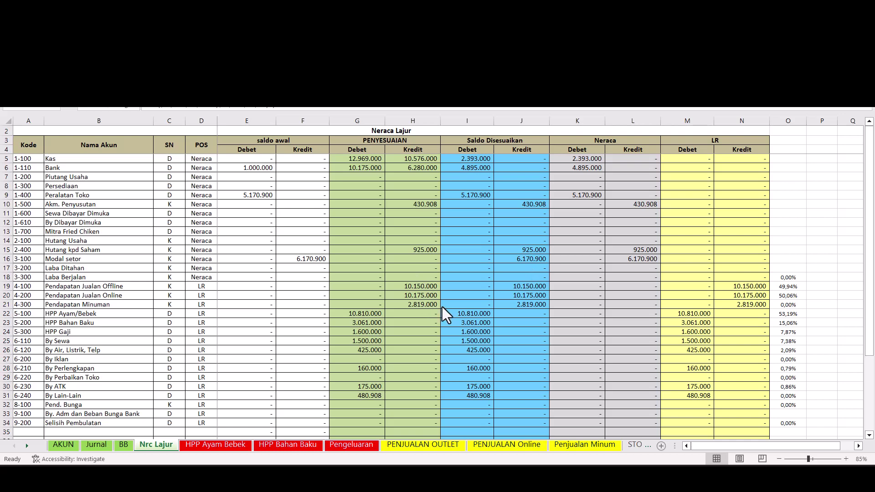
scroll(443, 307, "down", 3)
left_click(682, 383)
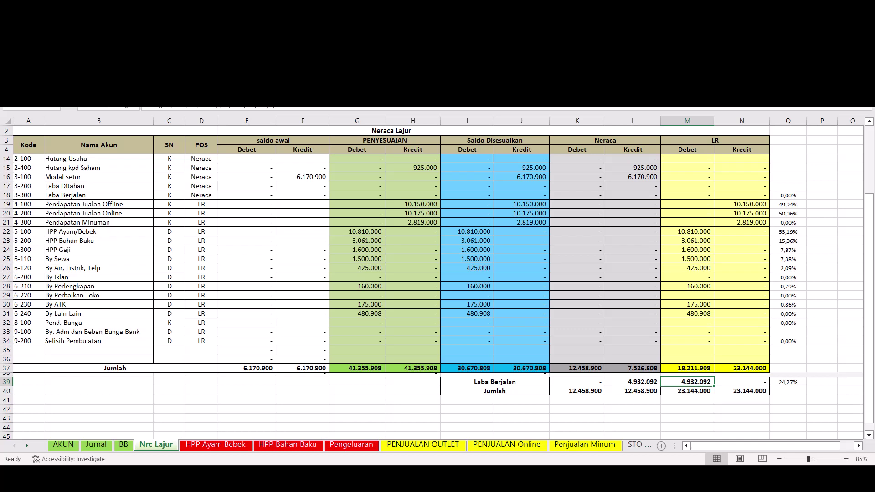
Save a copy of the workbook on drive D: as LR Juni in Excel Workbook format
key("alt+f")
left_click(45, 184)
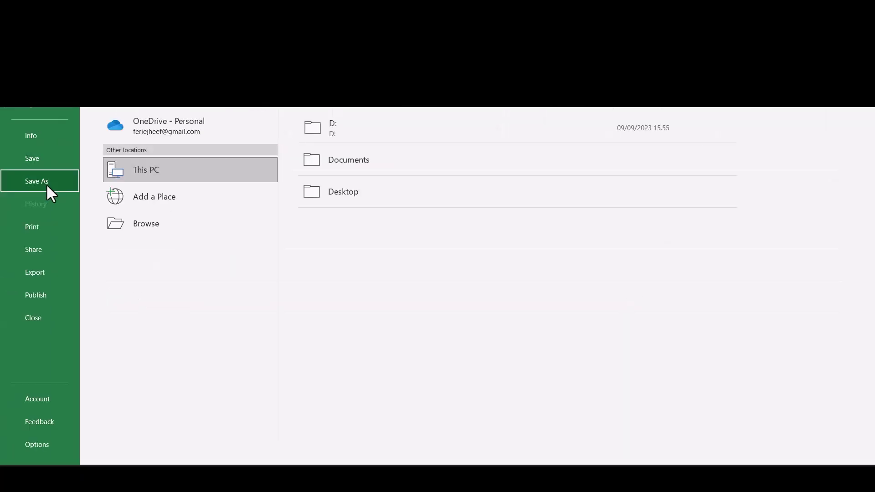
left_click(360, 130)
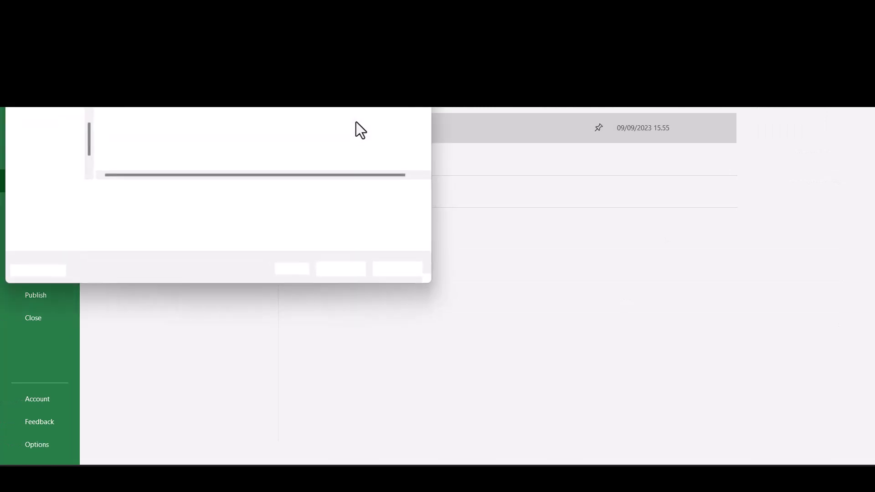
type("LR Juni")
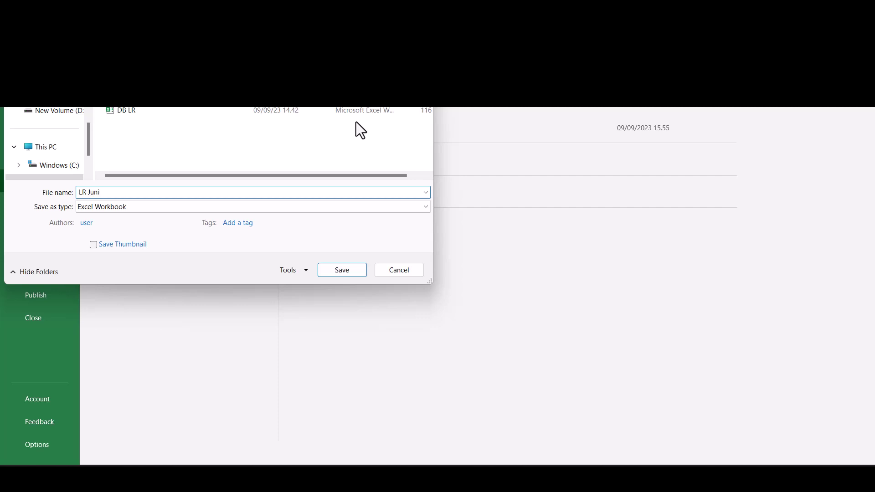
left_click(351, 270)
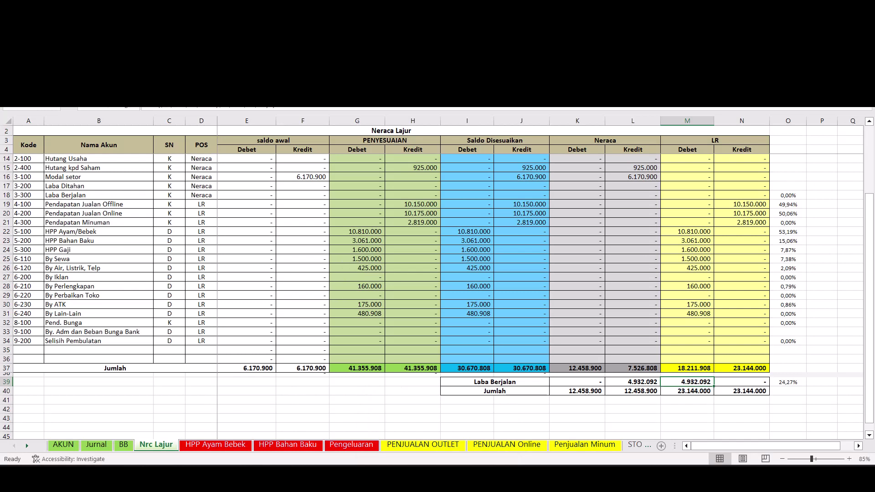
Open the blank workbook DB LR KOSONG from drive D: in File Explorer
mouse_move(614, 478)
left_click(456, 478)
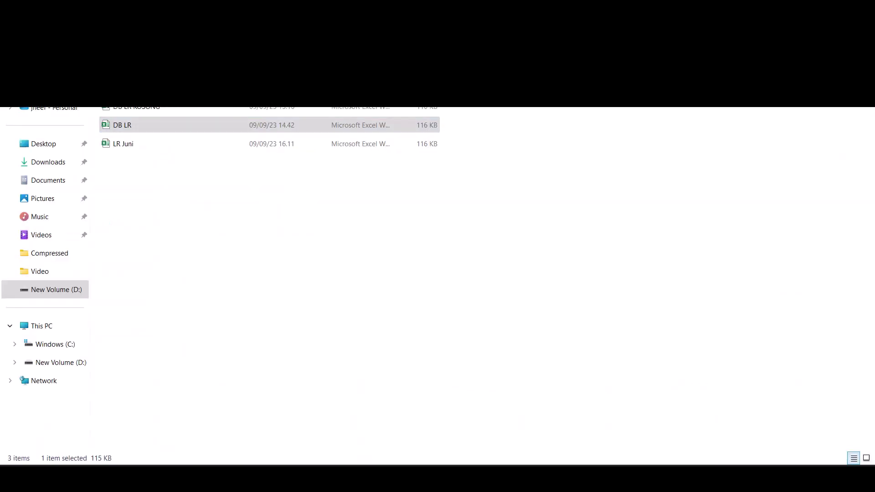
left_click(151, 111)
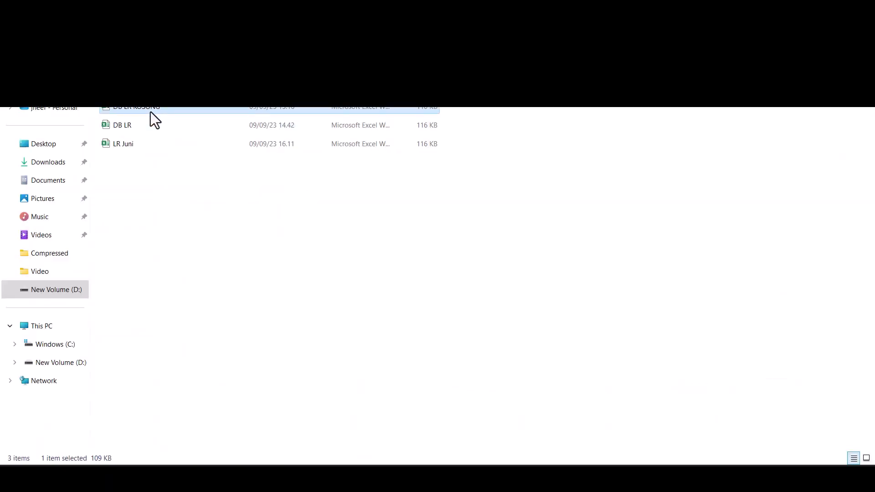
double_click(151, 112)
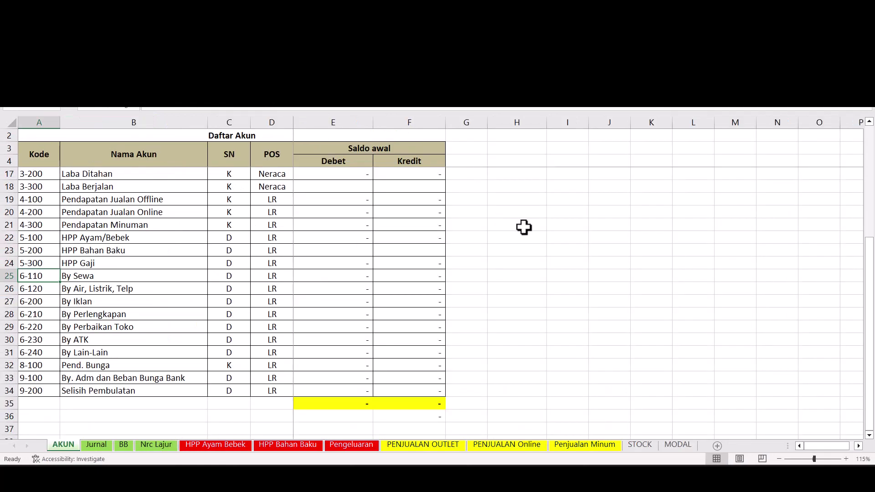
Look over the blank Penjualan Minum sheet and the Saldo awal columns on the AKUN sheet
left_click(519, 235)
left_click(595, 447)
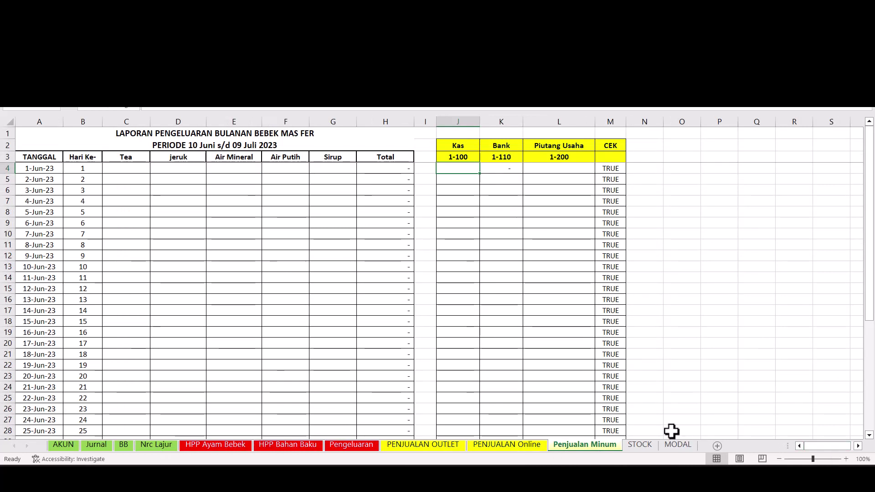
left_click(67, 447)
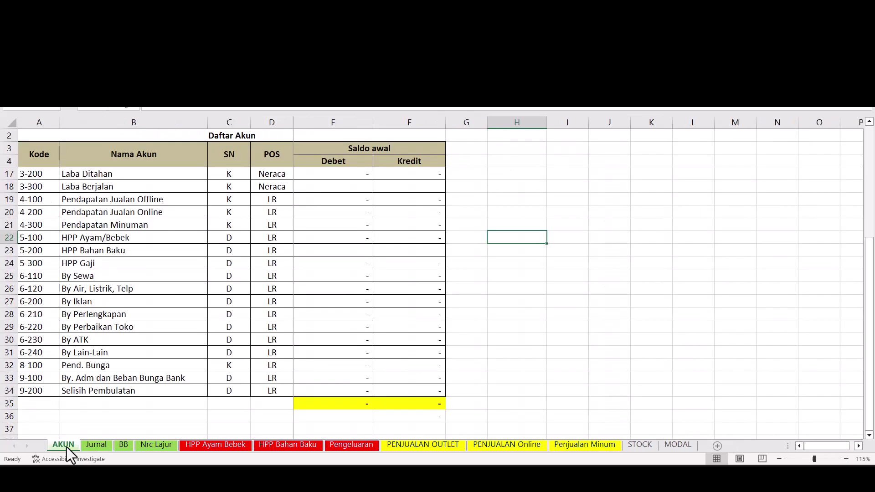
scroll(237, 347, "up", 4)
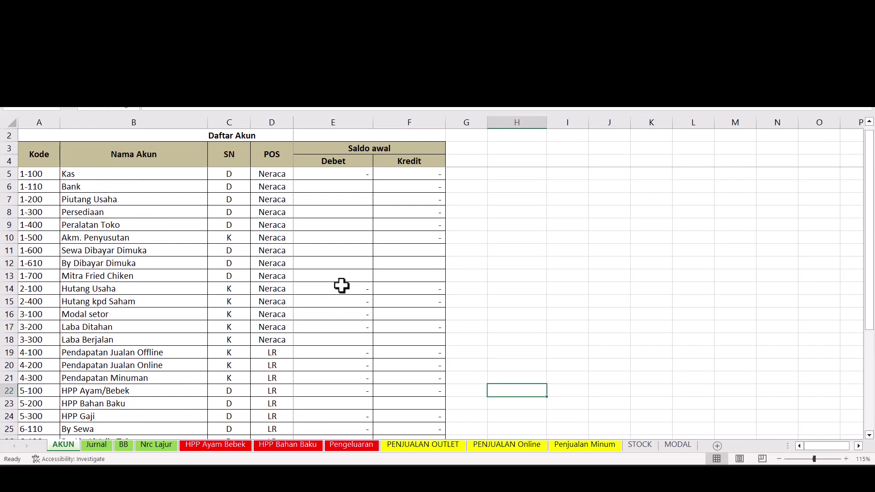
Copy the Neraca debit and credit range K5:L36 from the Nrc Lajur sheet of the LR Juni workbook
mouse_move(644, 434)
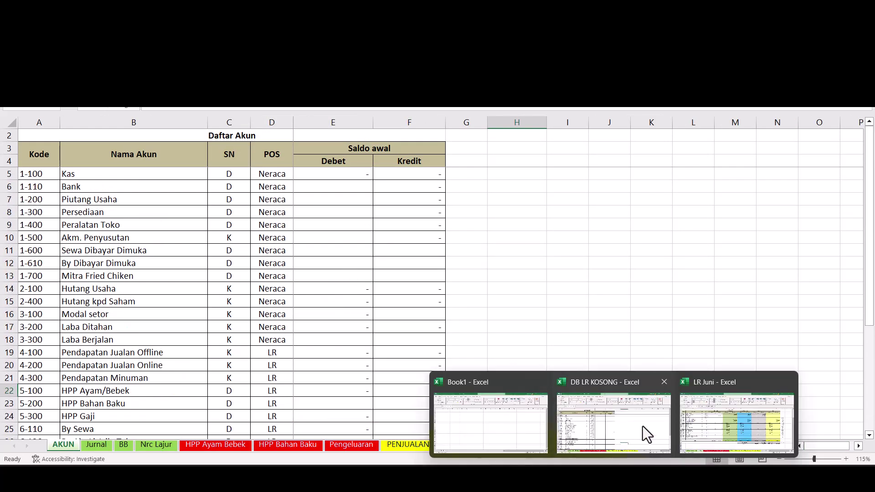
left_click(713, 416)
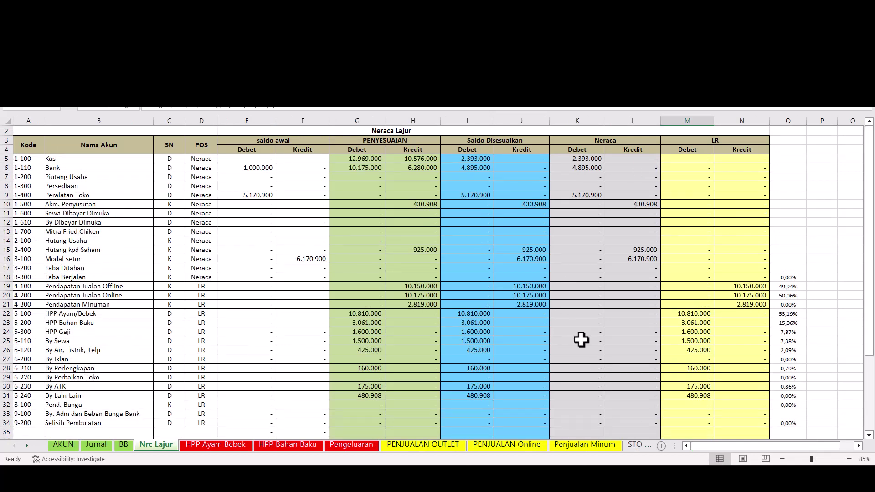
left_click(585, 121)
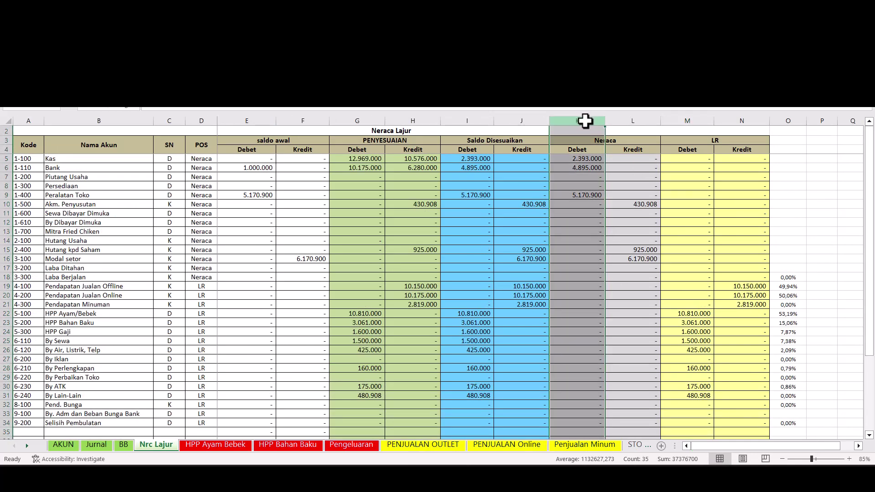
left_click(591, 159)
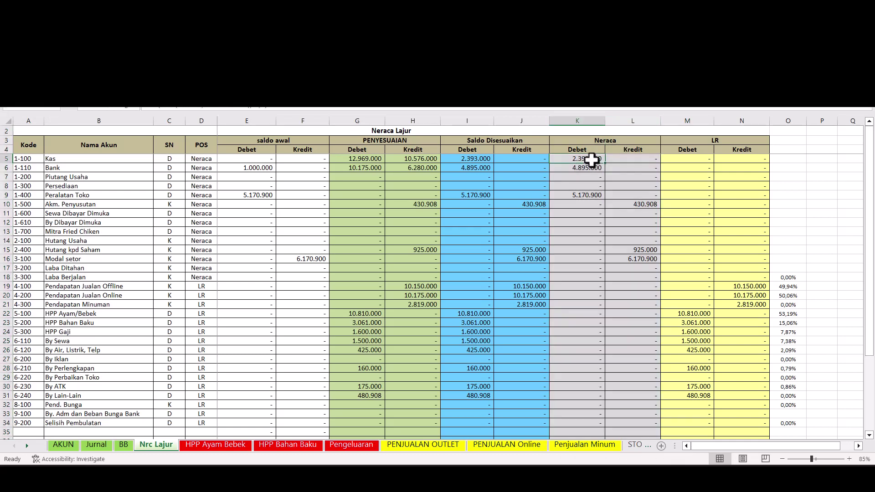
left_click_drag(591, 159, 619, 387)
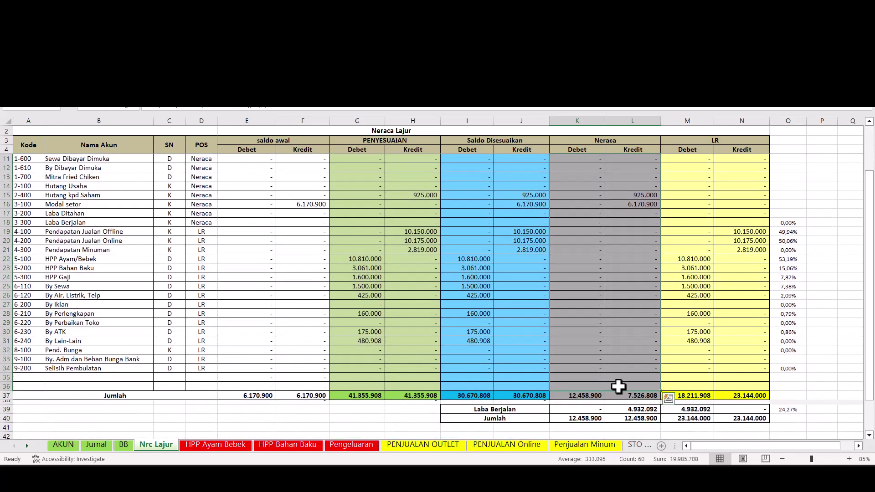
key("ctrl+c")
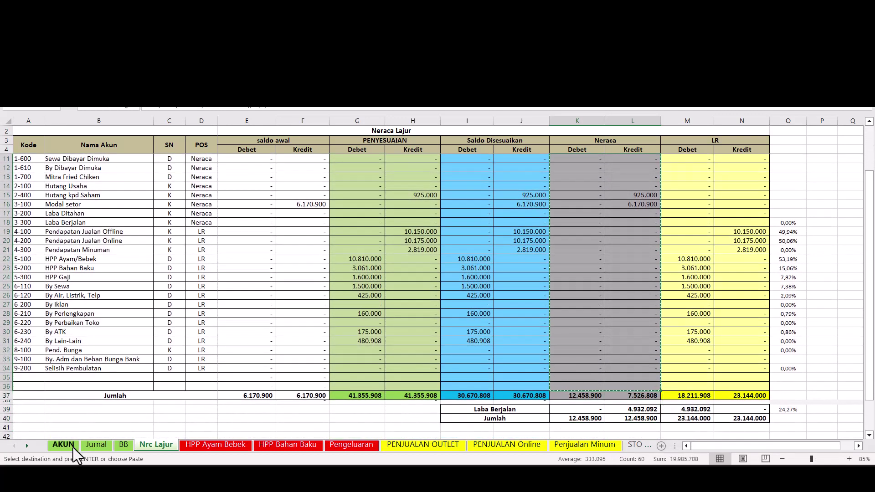
Paste the copied Neraca balances as values into the AKUN sheet of DB LR KOSONG from E5 and review the Saldo awal columns
mouse_move(613, 479)
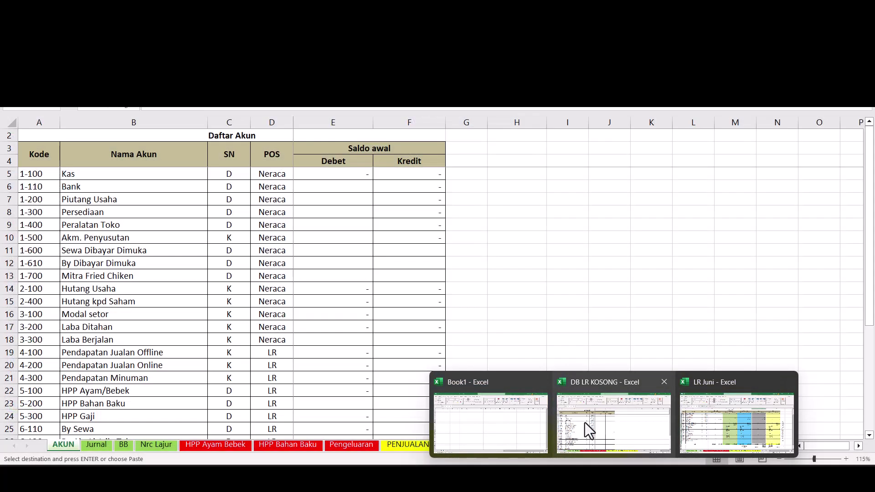
left_click(584, 422)
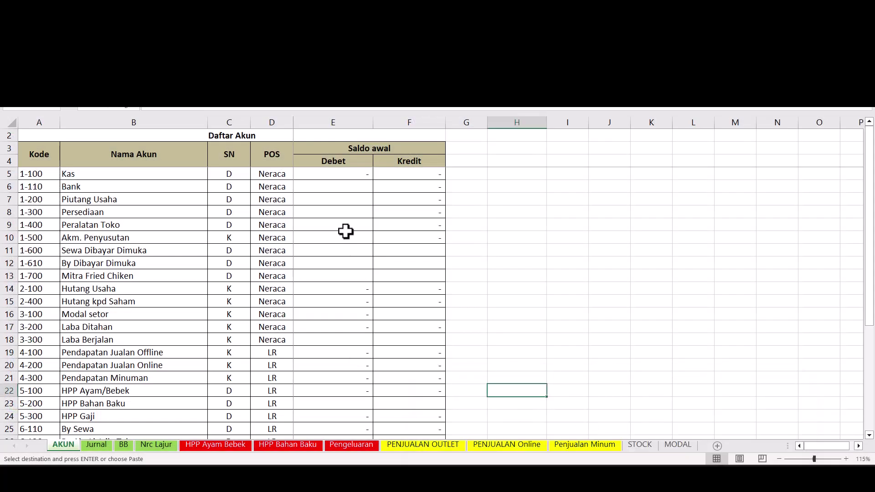
left_click(354, 172)
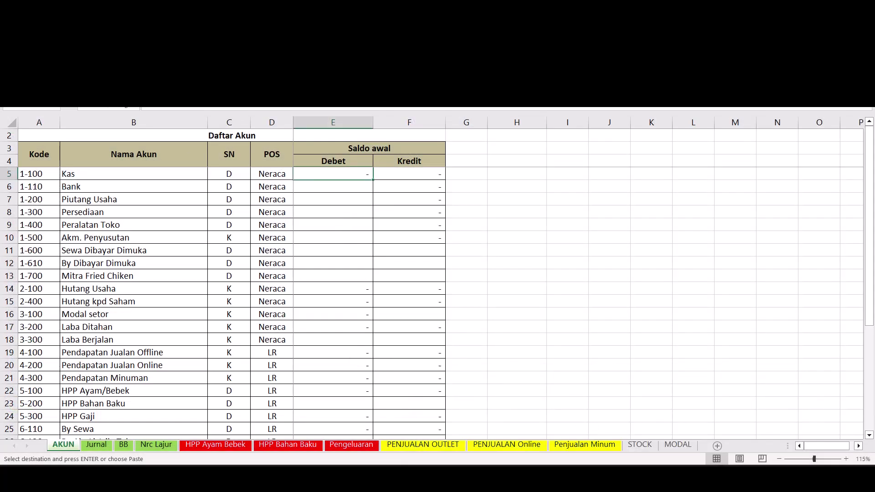
right_click(353, 172)
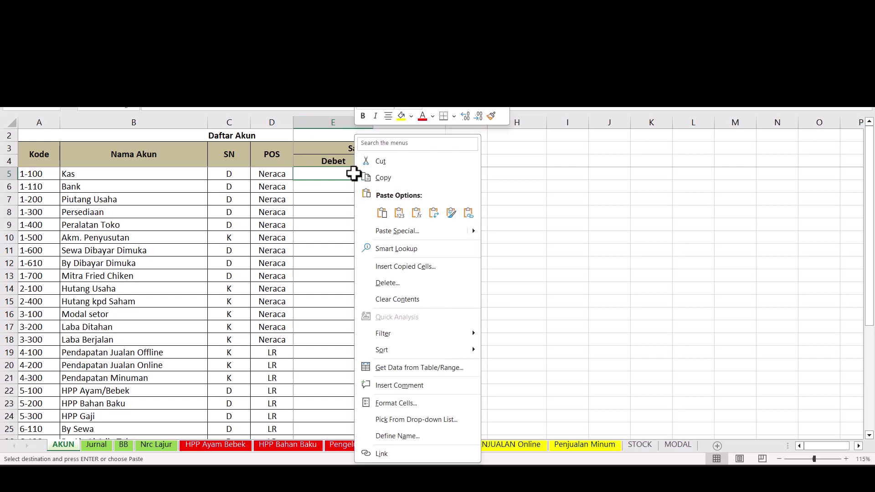
left_click(398, 211)
scroll(495, 228, "down", 4)
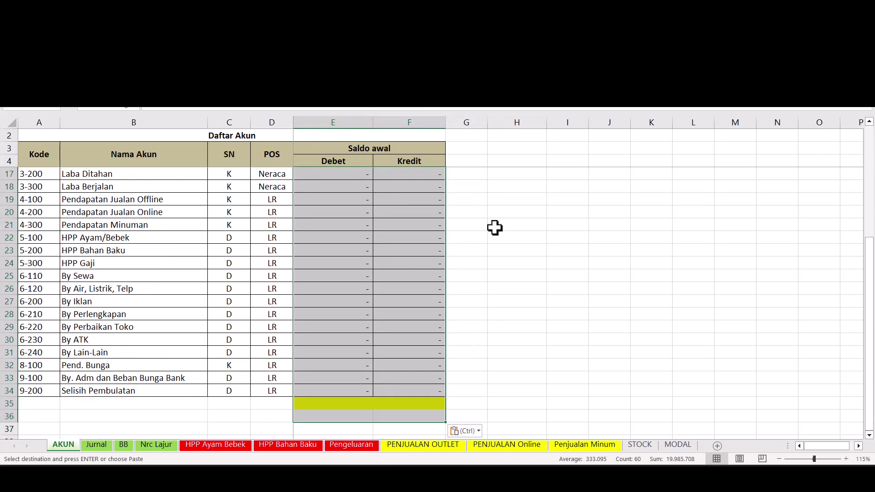
scroll(494, 228, "down", 2)
scroll(495, 228, "up", 2)
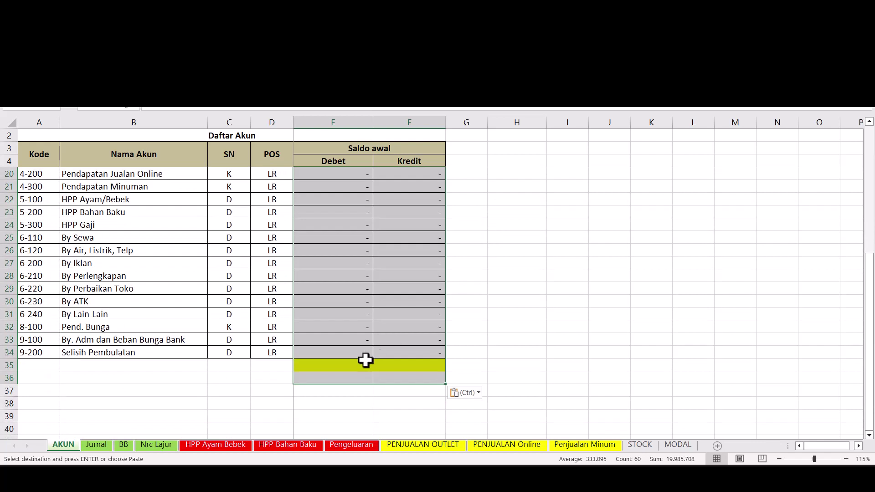
left_click(643, 351)
scroll(629, 348, "up", 3)
scroll(627, 345, "up", 2)
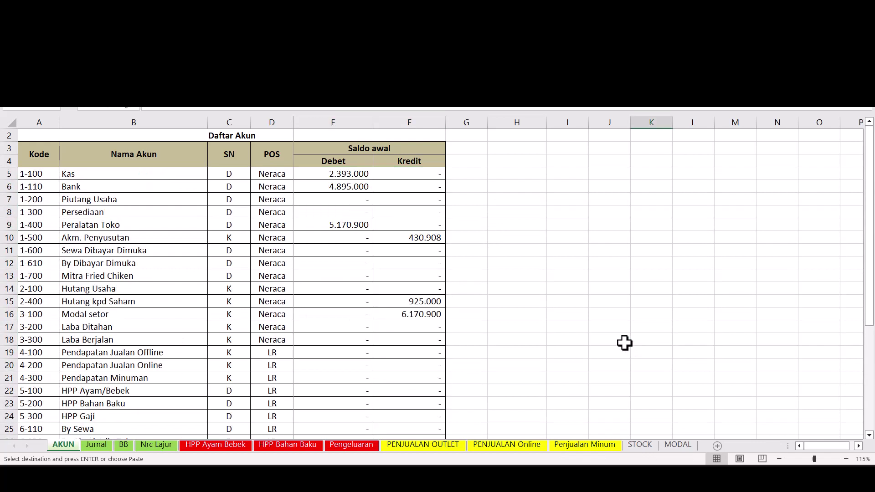
Sum the Saldo awal debit column in E35 with AutoSum and extend the total to the credit column in F35
scroll(624, 342, "down", 5)
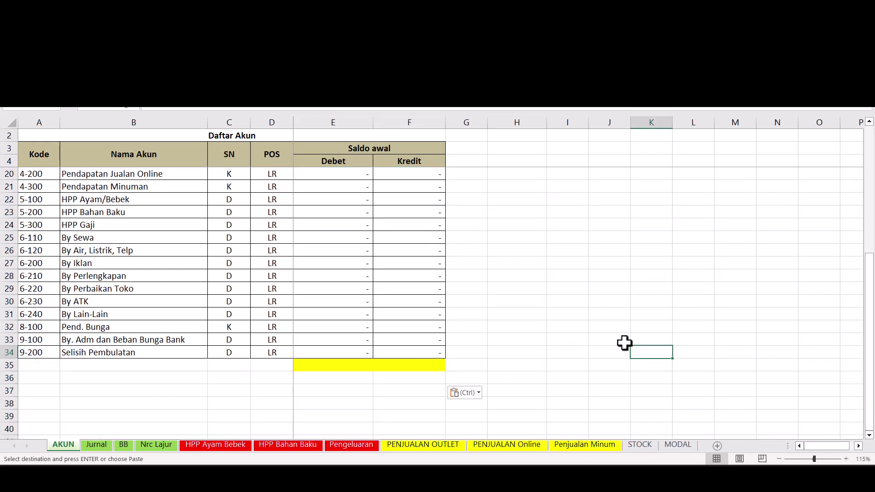
left_click(348, 364)
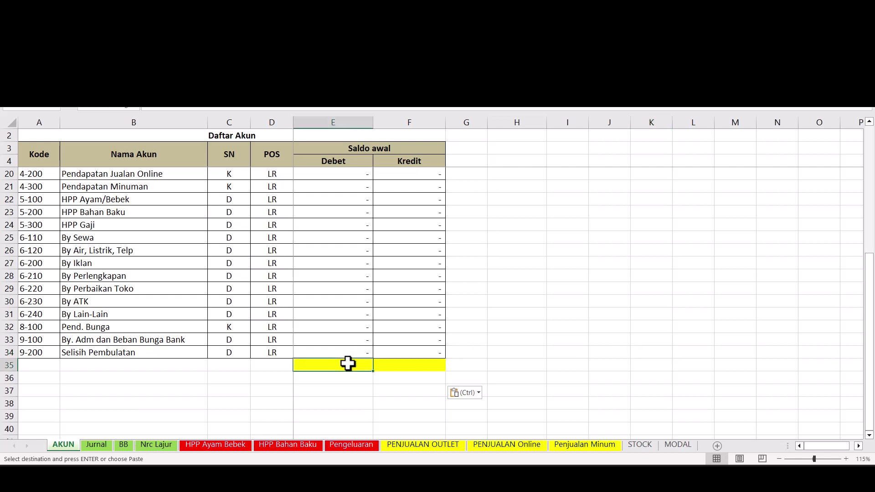
left_click(349, 352)
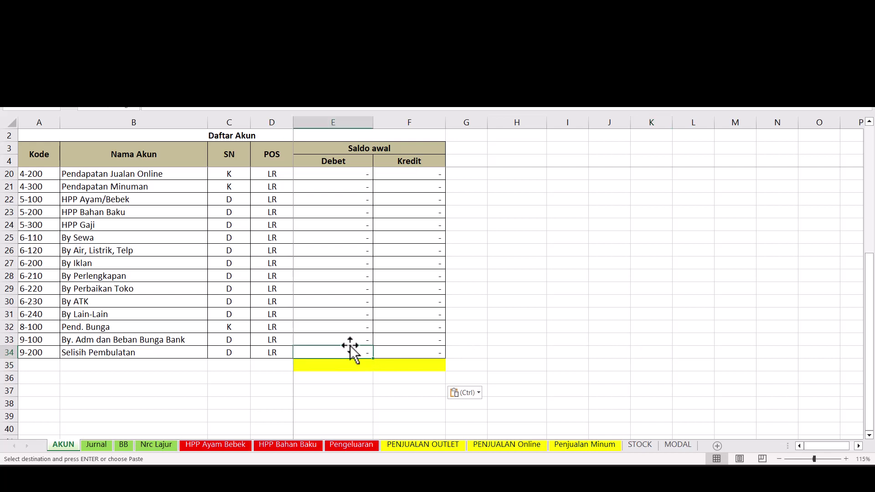
left_click(351, 363)
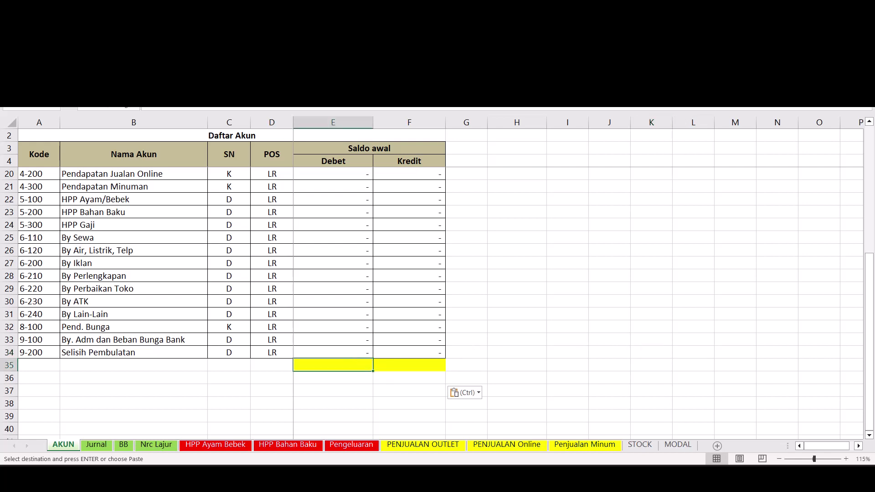
key("alt+equal")
key("Return")
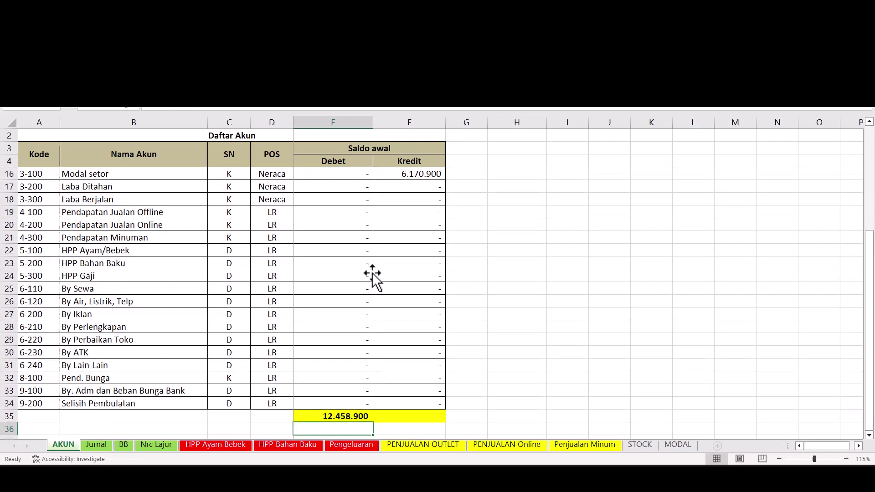
left_click(336, 416)
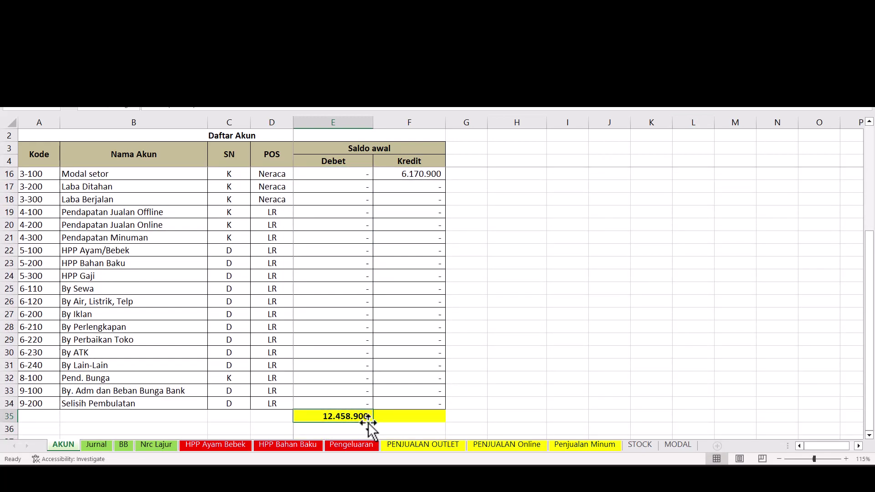
left_click_drag(373, 420, 445, 420)
scroll(401, 415, "down", 1)
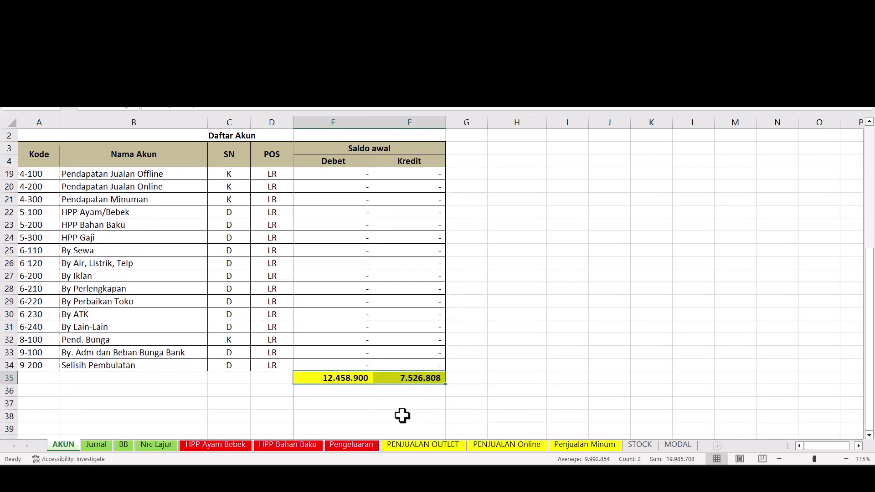
Enter the difference formula =E35-F35 in F36 below the credit total
left_click(400, 390)
type("=")
left_click(351, 374)
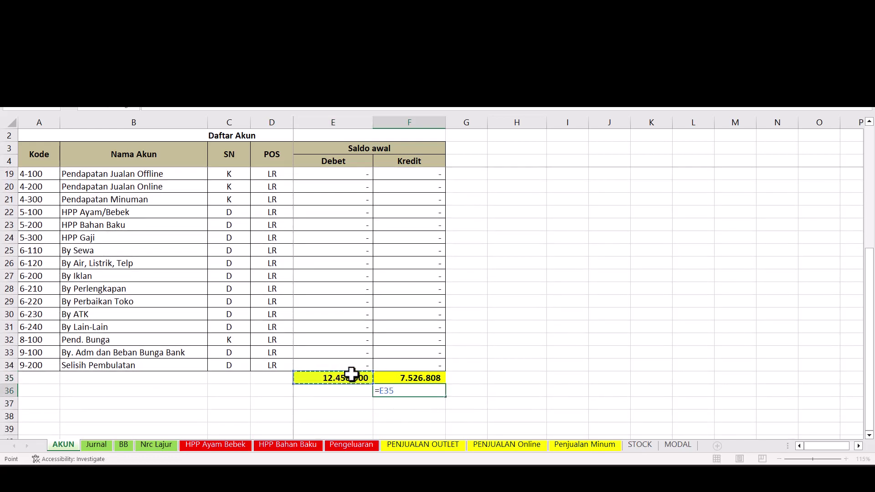
type("-")
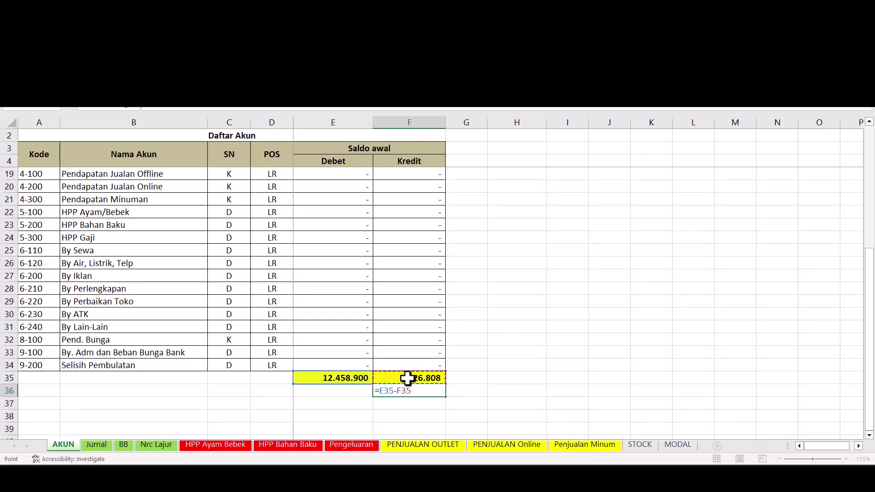
key("Return")
left_click(414, 391)
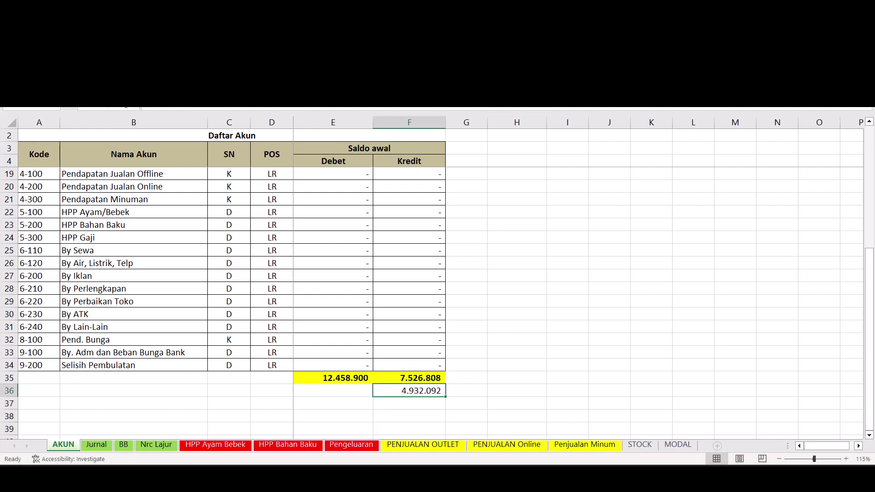
Compare the difference in F36 with the Laba Berjalan amount in M39 on LR Juni's Nrc Lajur sheet
mouse_move(615, 479)
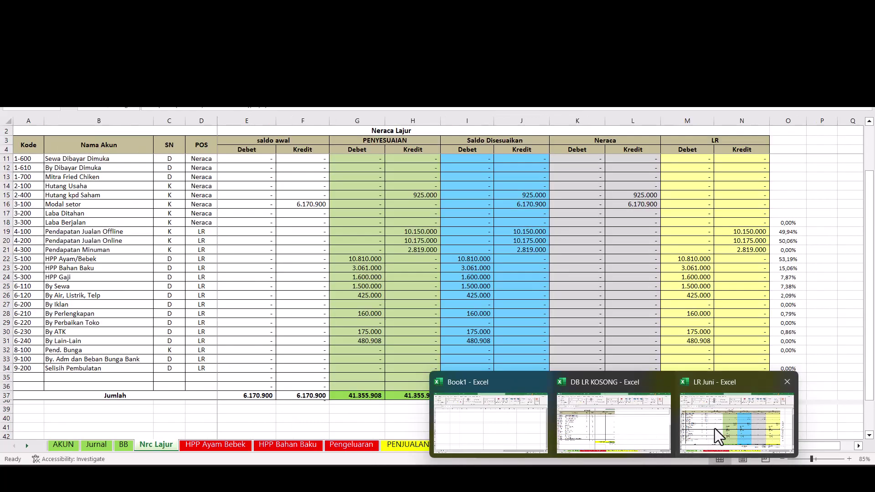
left_click(717, 432)
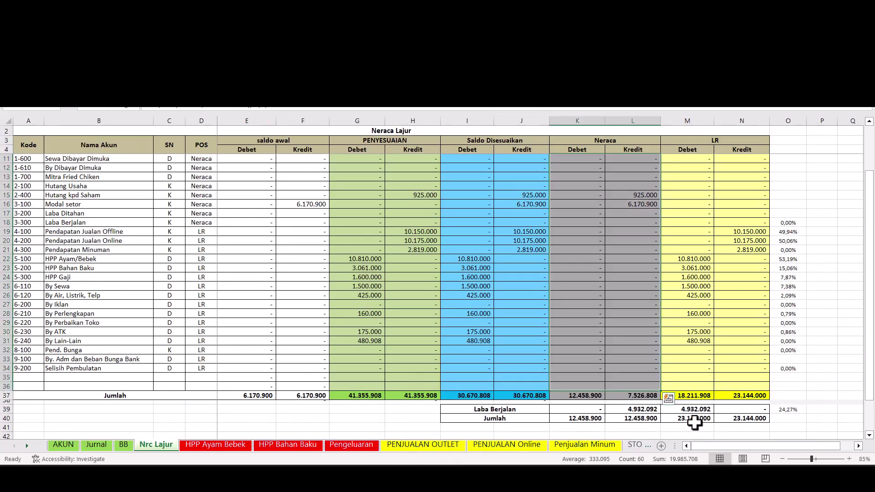
left_click(673, 411)
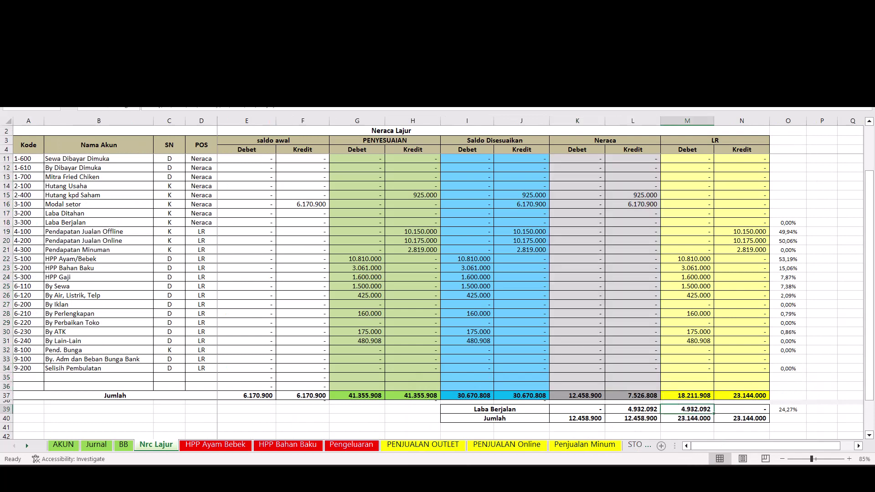
key("alt+Tab")
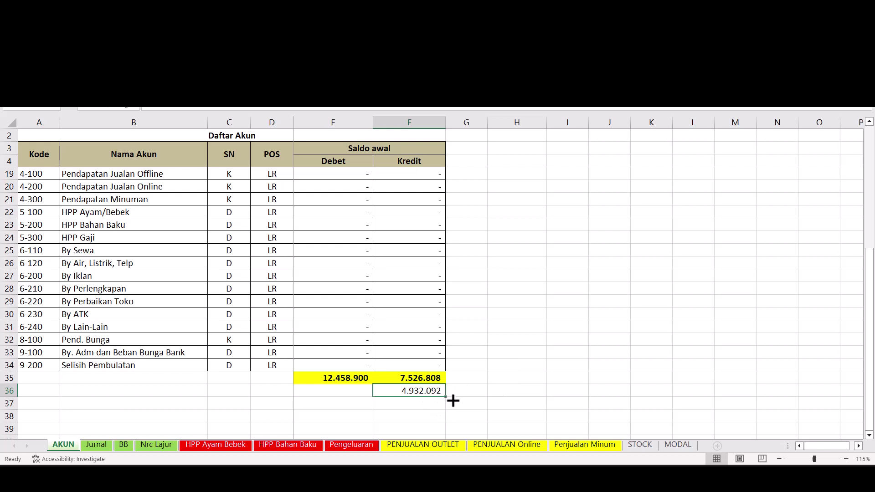
Copy the difference in F36, paste it as a value into the Laba Ditahan credit cell F17, and check the Saldo awal totals
key("ctrl+c")
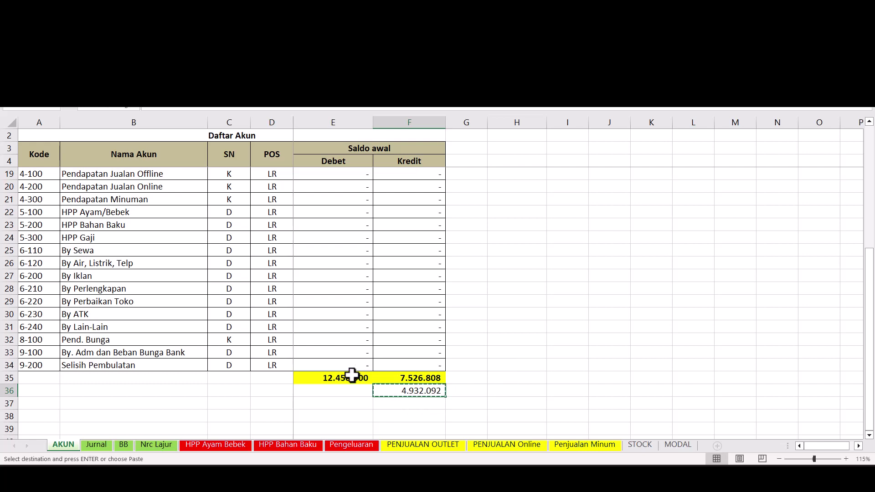
scroll(335, 374, "up", 1)
scroll(335, 374, "up", 2)
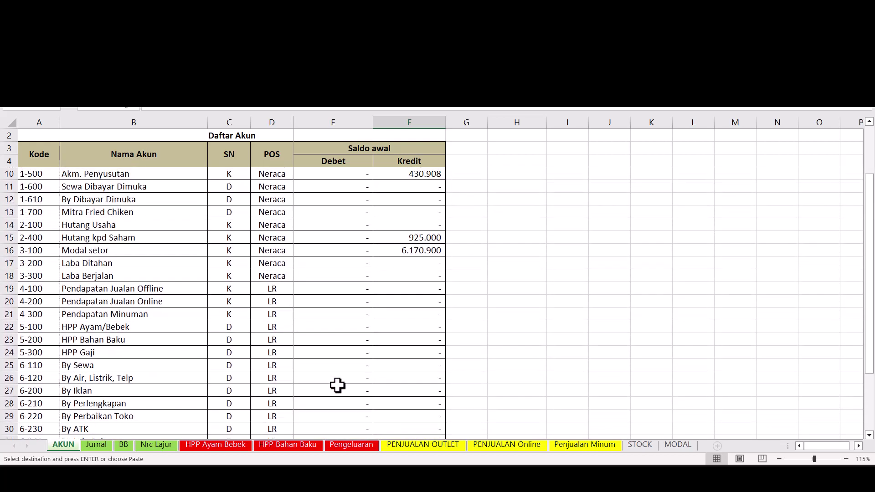
left_click(337, 266)
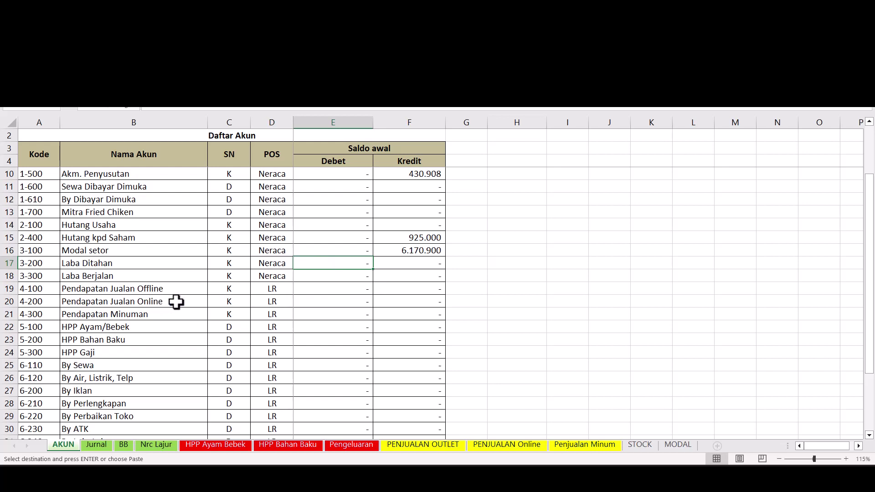
left_click(394, 267)
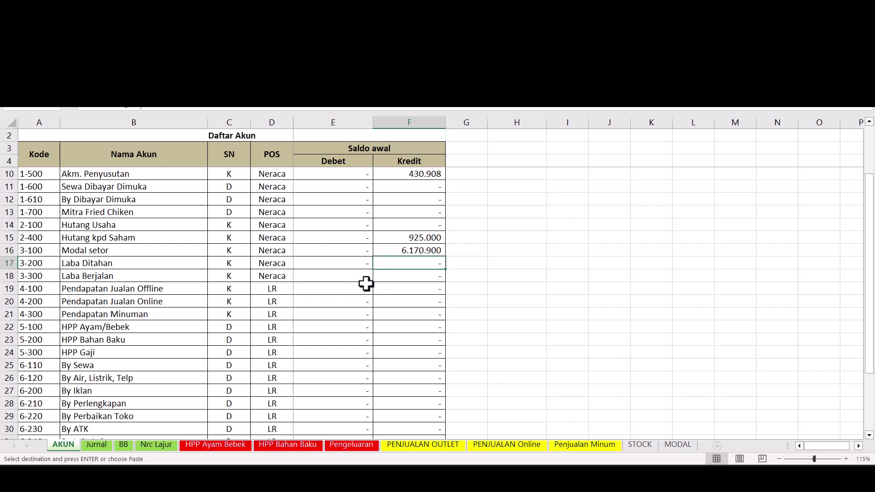
scroll(520, 258, "down", 1)
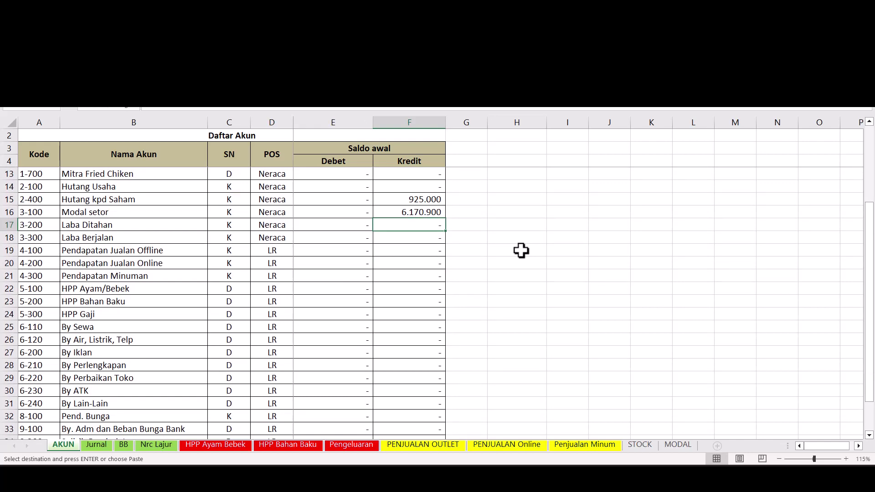
scroll(522, 251, "down", 3)
scroll(447, 234, "up", 2)
scroll(443, 236, "down", 1)
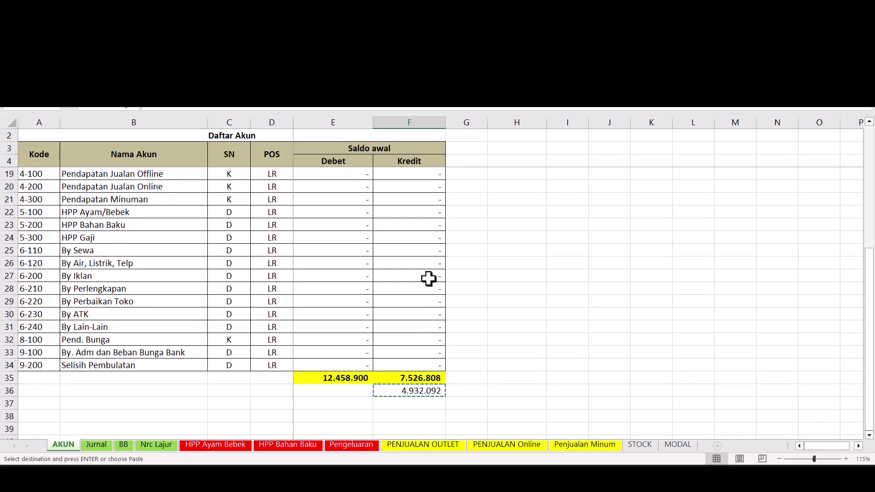
scroll(428, 278, "up", 3)
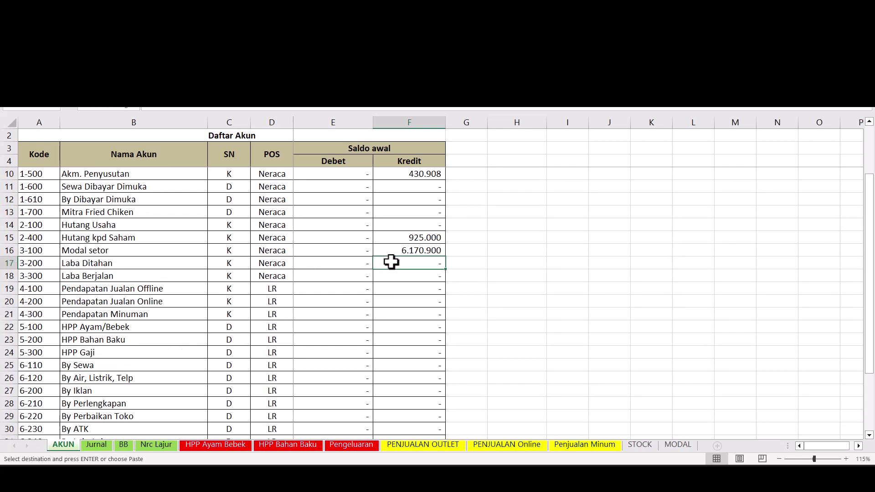
right_click(391, 262)
left_click(439, 211)
scroll(560, 294, "down", 4)
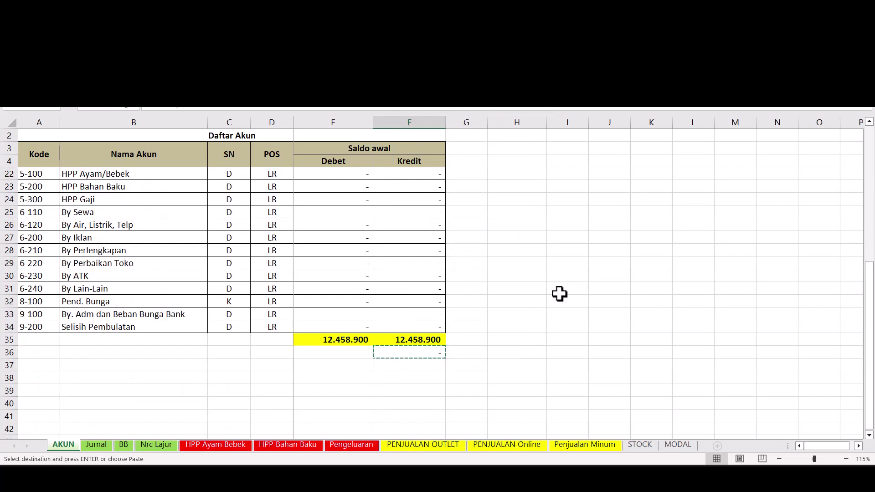
left_click(592, 324)
scroll(581, 322, "up", 6)
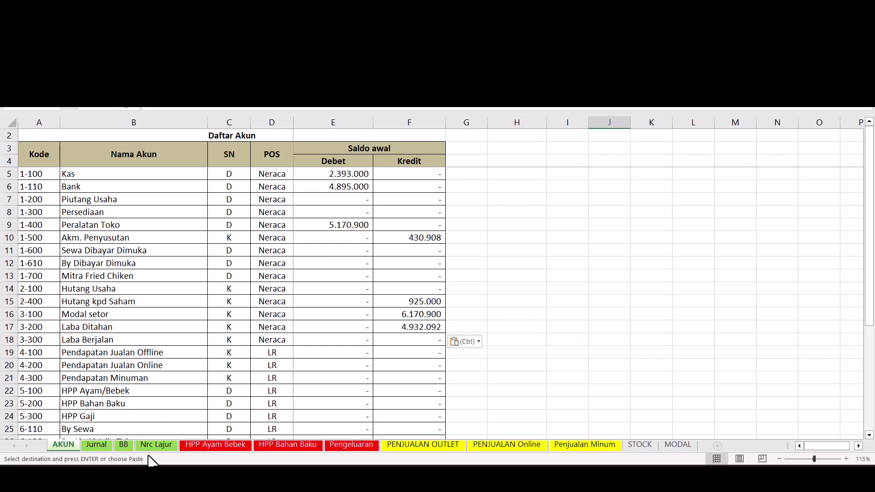
Look through the PENJUALAN OUTLET, PENJUALAN Online, Penjualan Minum and HPP Ayam Bebek sheets of the blank workbook
left_click(610, 415)
left_click(458, 450)
left_click(506, 449)
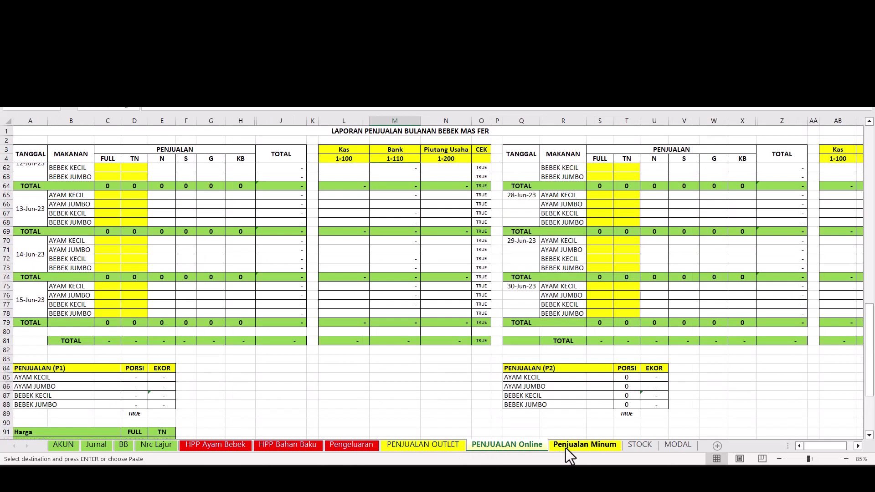
left_click(585, 447)
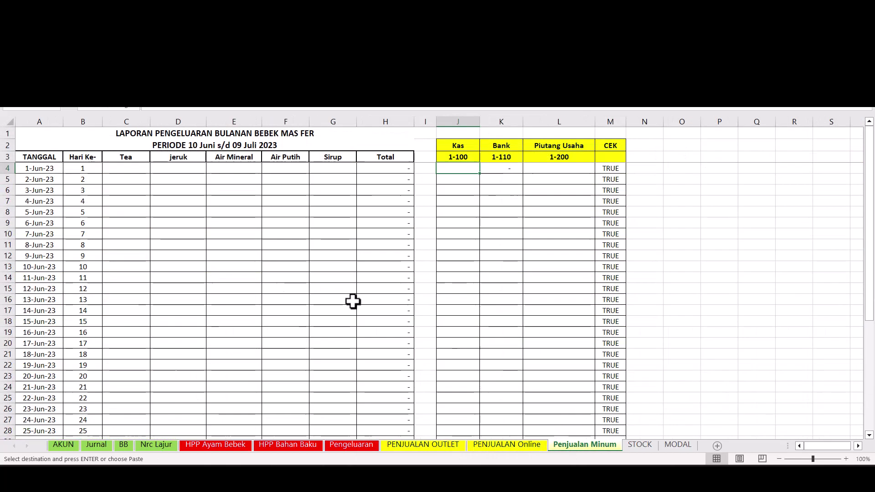
left_click(212, 450)
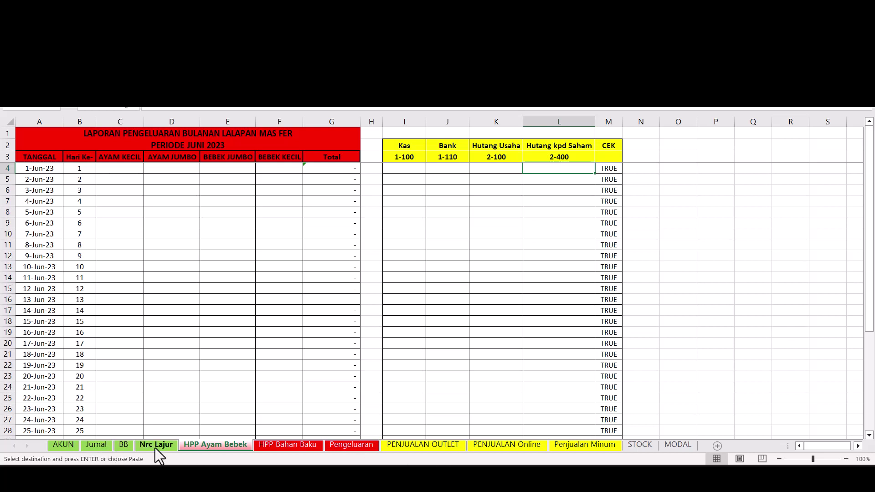
Examine the penyusutan Peralatan Toko entry in row 14 of the Jurnal sheet and the Peralatan Toko opening balance on AKUN
left_click(102, 446)
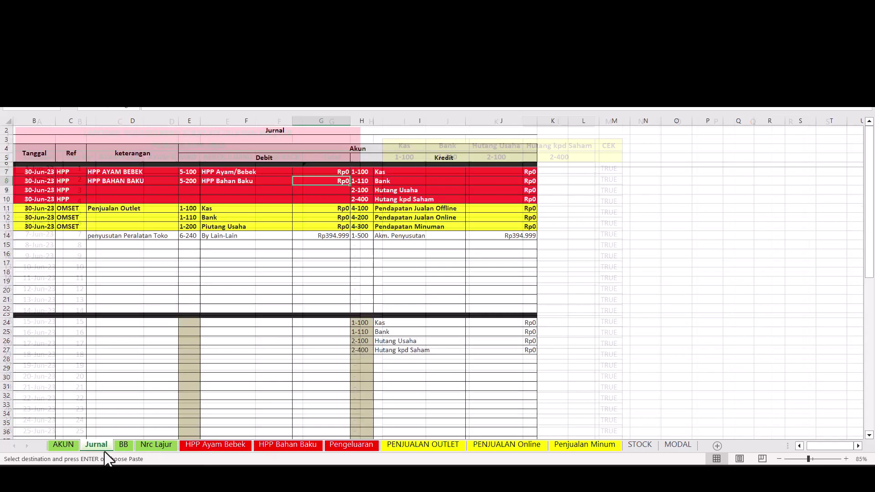
left_click(105, 236)
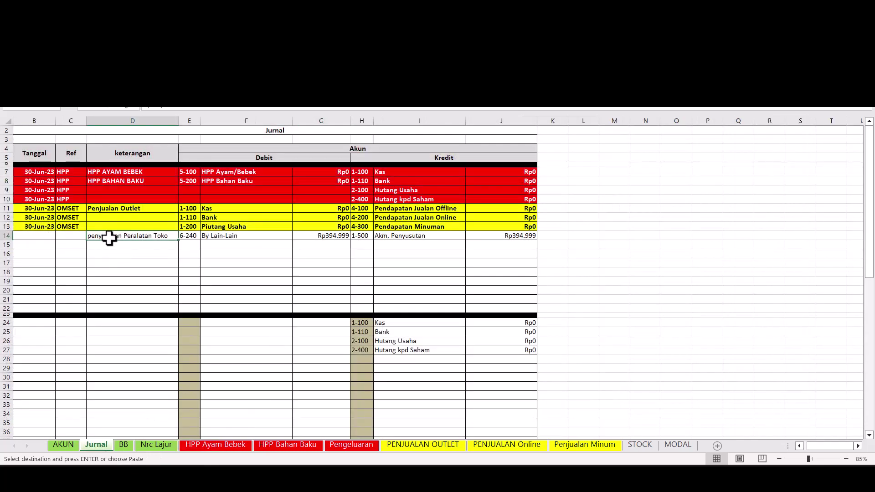
left_click(342, 237)
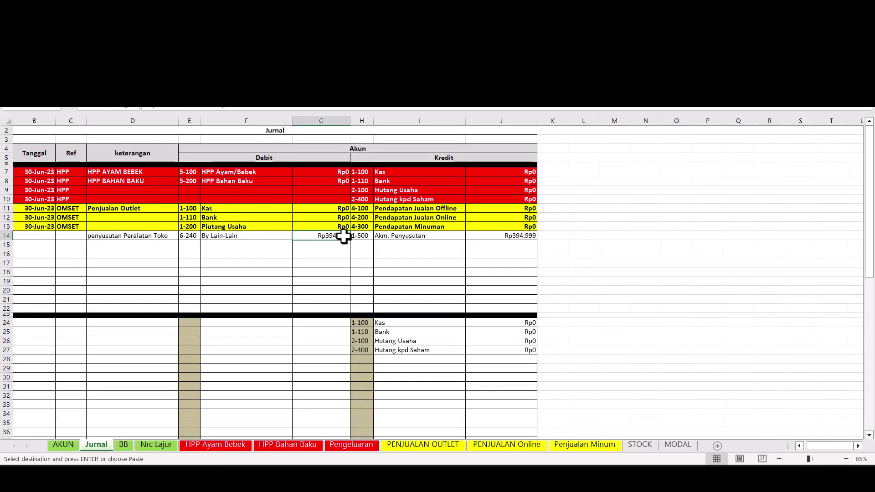
left_click(519, 238)
left_click(60, 449)
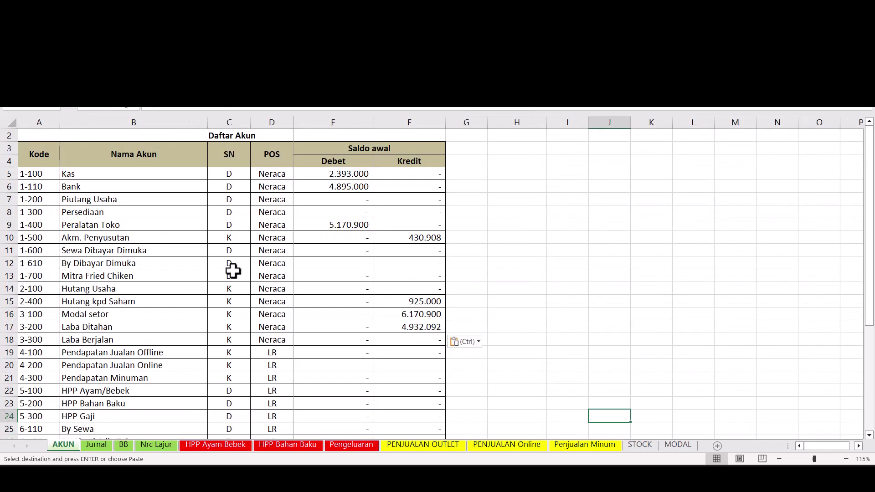
left_click(336, 223)
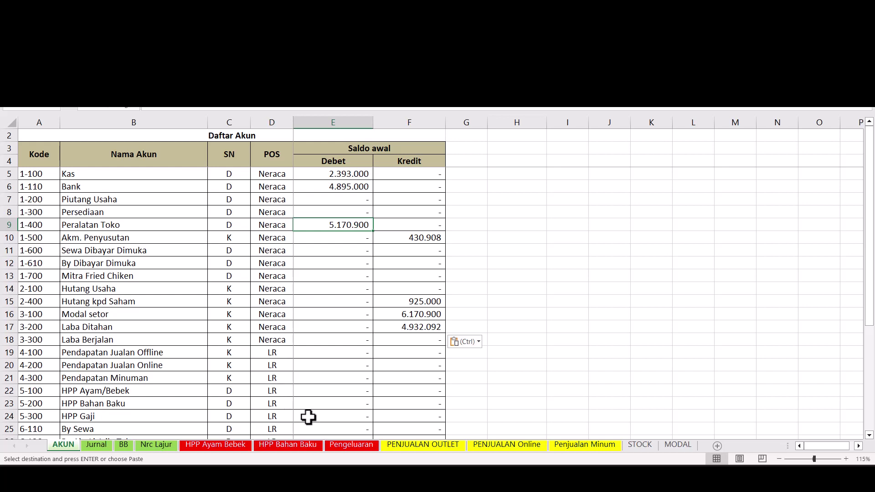
View the HPP Ayam Bebek sheet, switch to the LR Juni workbook and review its Nrc Lajur balances
left_click(207, 448)
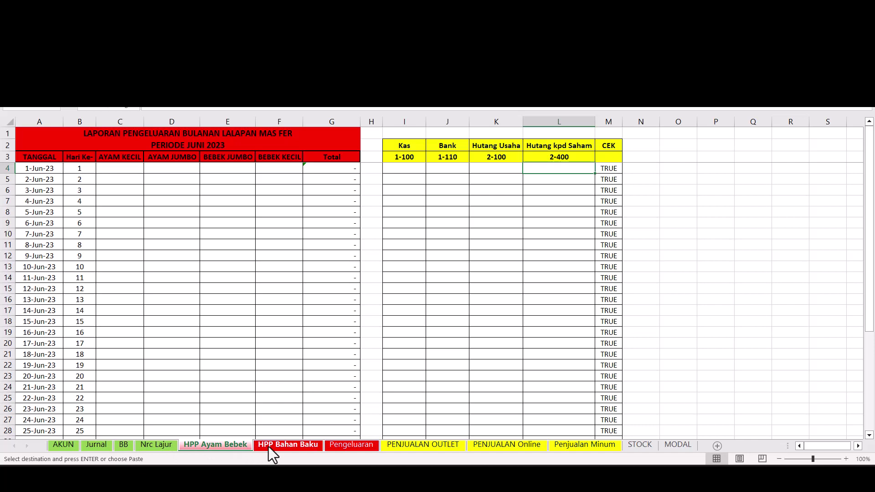
mouse_move(614, 480)
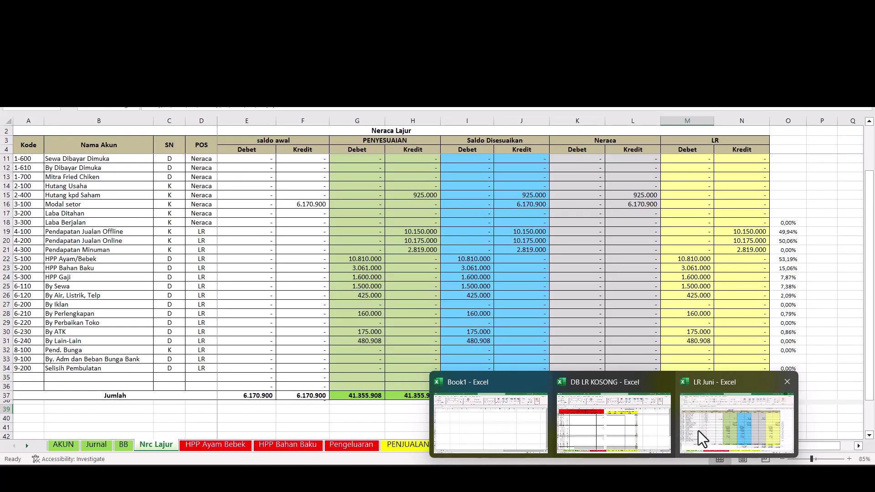
left_click(702, 438)
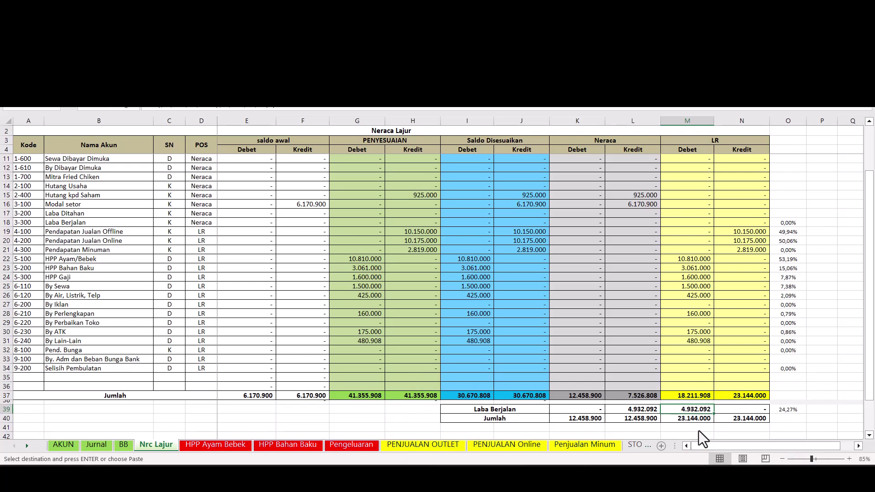
scroll(306, 434, "up", 2)
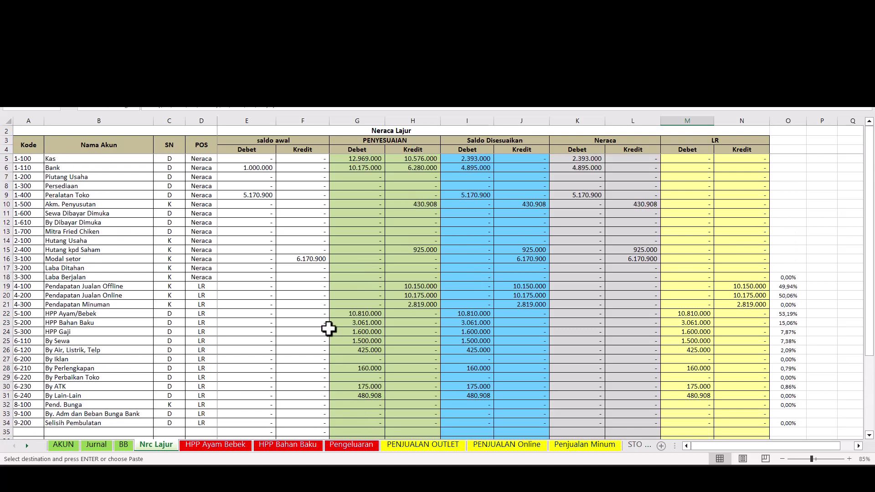
scroll(337, 322, "down", 3)
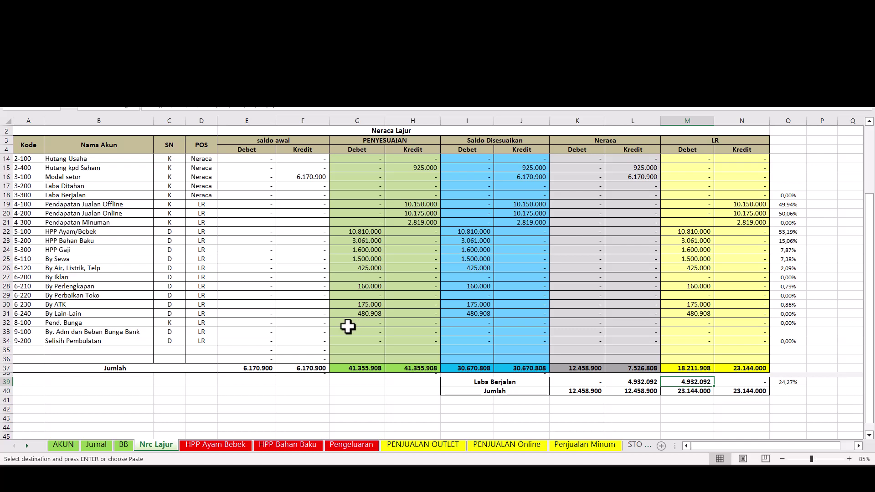
Check the Saldo awal totals on LR Juni's AKUN sheet and switch to the workbooks' folder in File Explorer
left_click(64, 445)
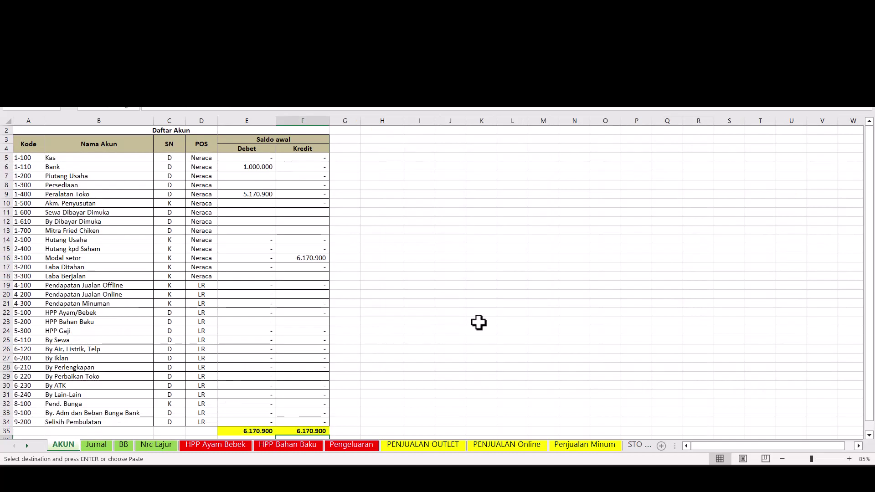
scroll(479, 322, "down", 2)
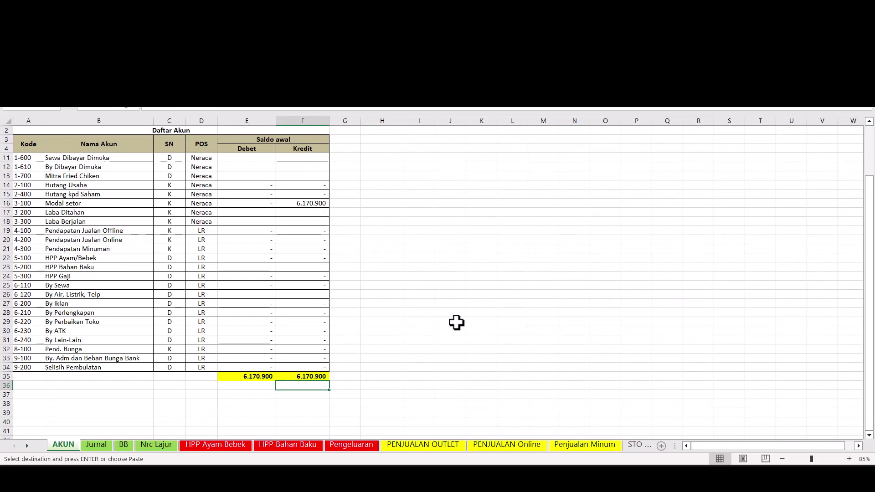
key("alt+Tab")
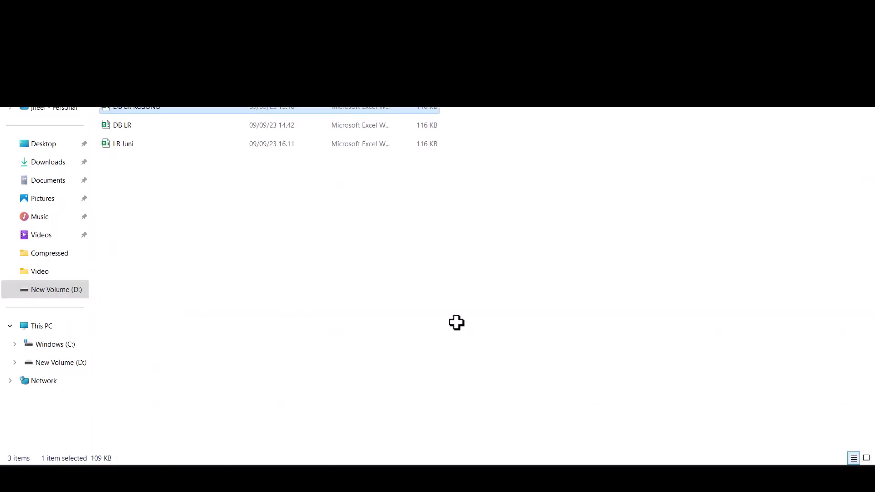